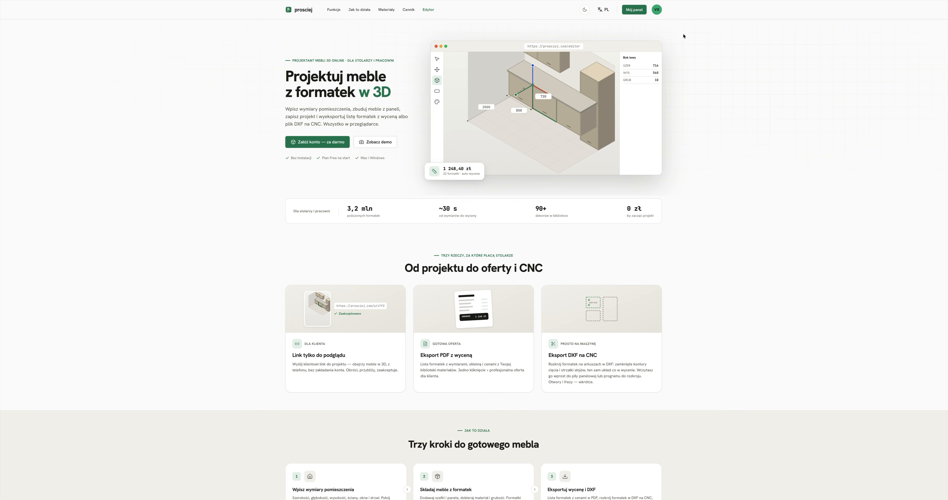
Look through the home page from the feature overview down to the material library and pricing plans, and return to its start
scroll(297, 7, "down", 20)
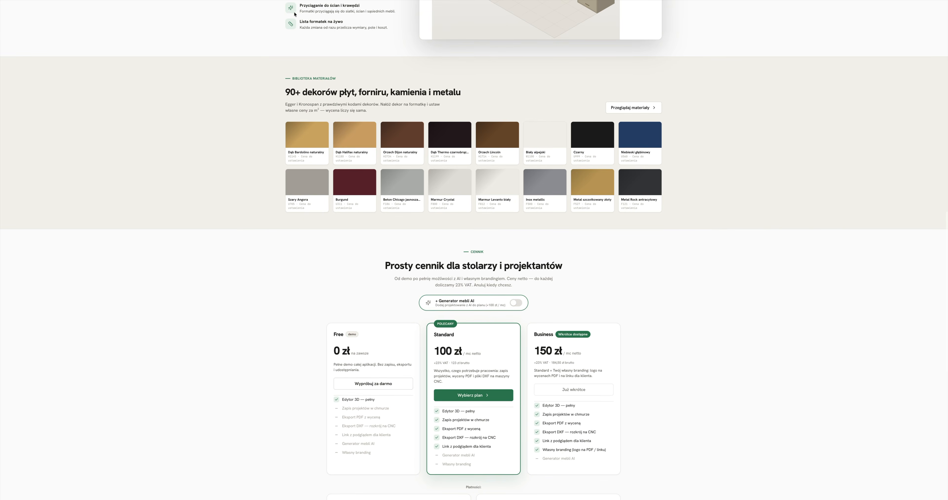
scroll(294, 14, "up", 3)
scroll(294, 14, "up", 20)
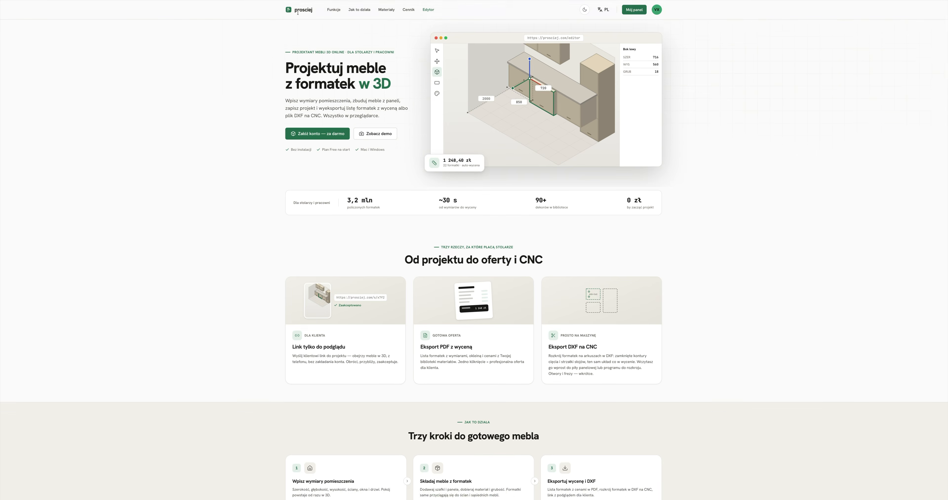
scroll(298, 13, "down", 20)
scroll(299, 13, "down", 5)
scroll(301, 13, "up", 20)
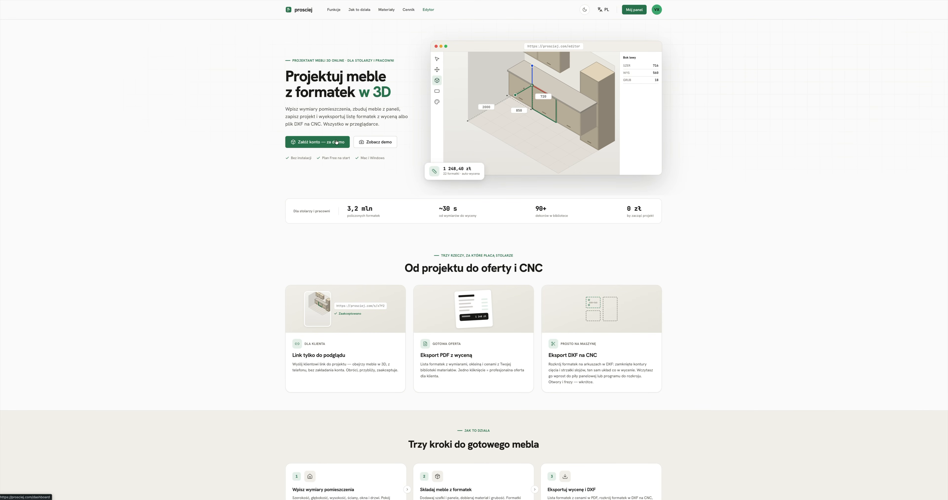
Open the project dashboard and create a new furniture project
left_click(391, 142)
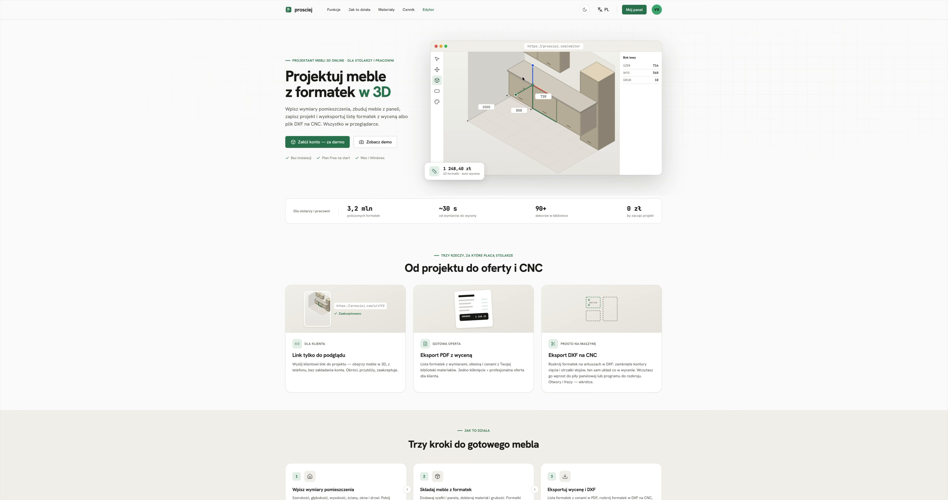
left_click(634, 10)
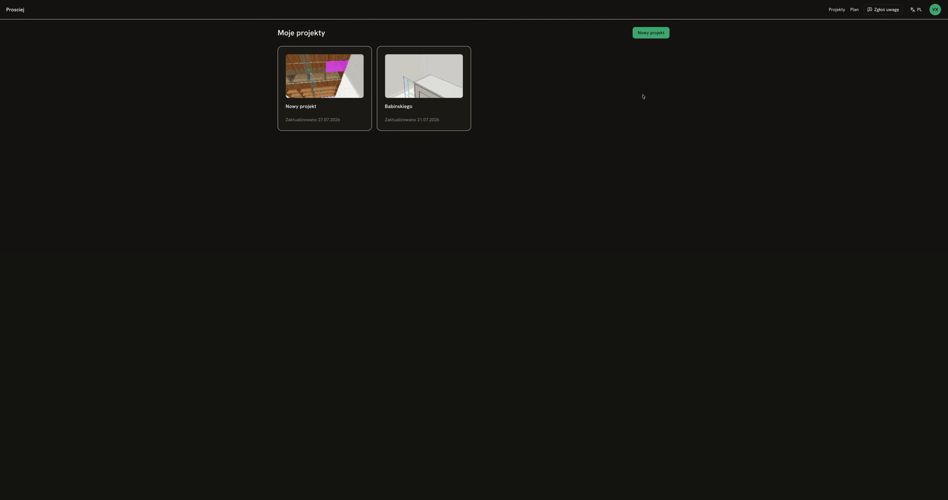
left_click(661, 37)
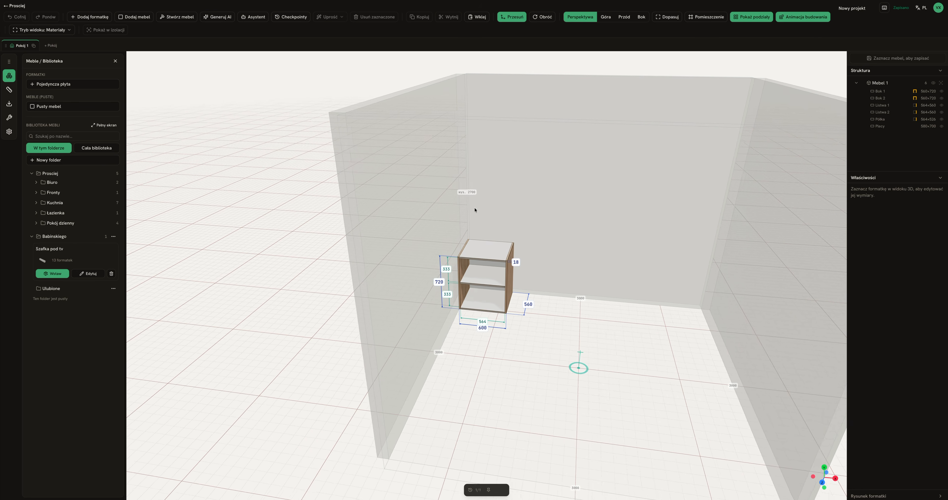
left_click_drag(609, 263, 511, 259)
left_click(495, 268)
left_click(571, 244)
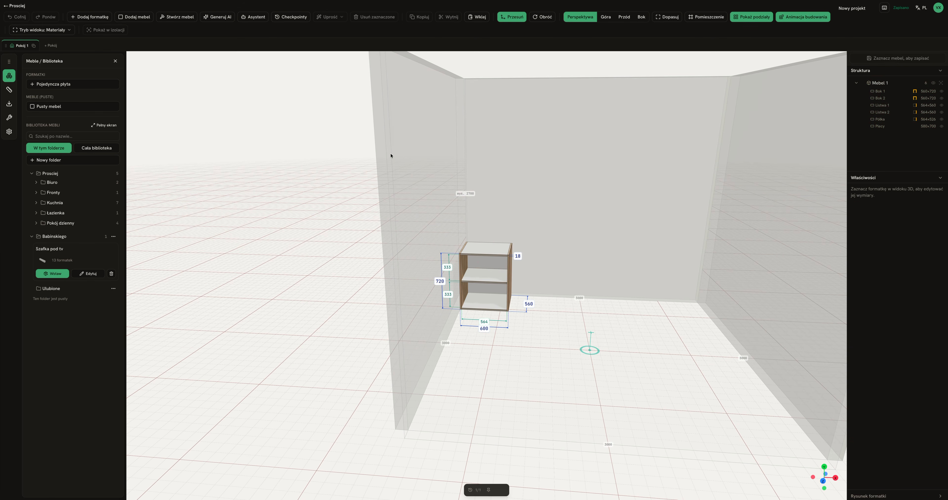
mouse_move(305, 134)
left_mouse_down()
mouse_move(307, 152)
mouse_move(309, 142)
left_mouse_up()
scroll(307, 151, "down", 6)
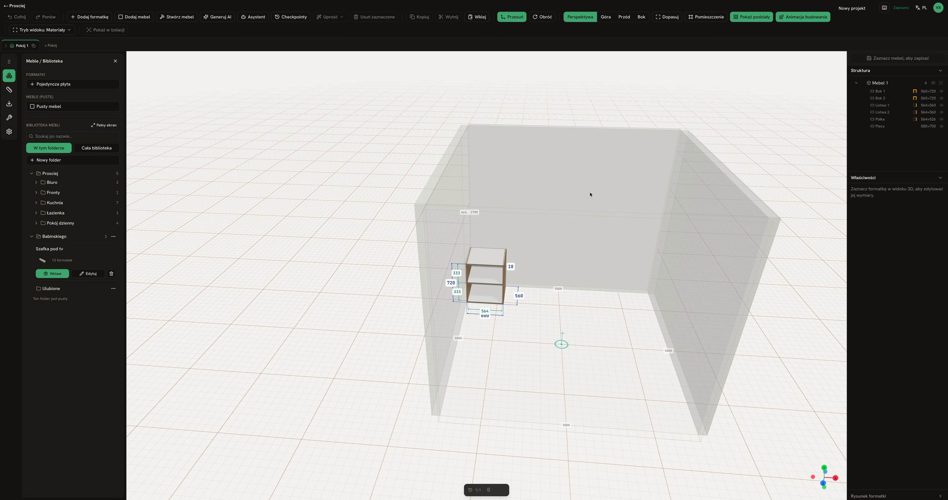
Open the room settings and set the width to 5220 mm, depth to 4120 mm and height to 2960 mm
left_click(14, 89)
left_click(10, 91)
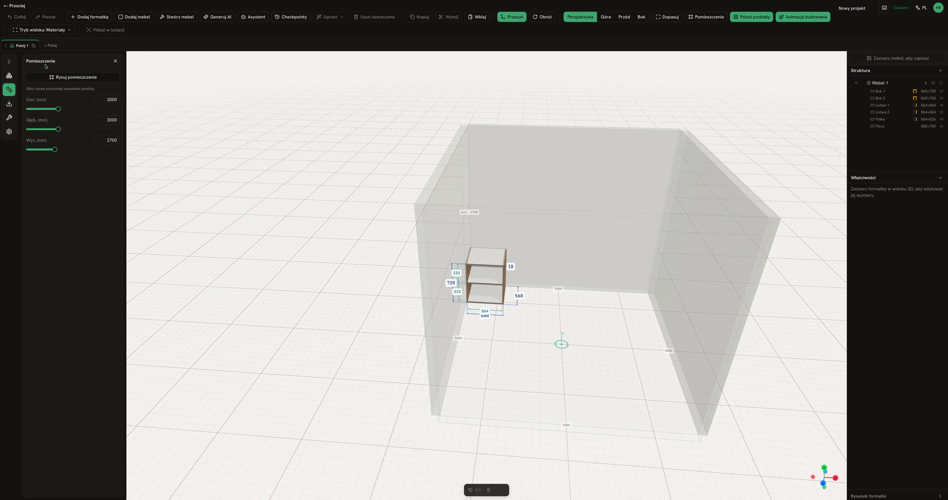
left_click_drag(58, 108, 57, 149)
Examine the resized room and the cabinet in its corner from several angles and distances
scroll(389, 183, "down", 5)
left_click_drag(374, 182, 549, 178)
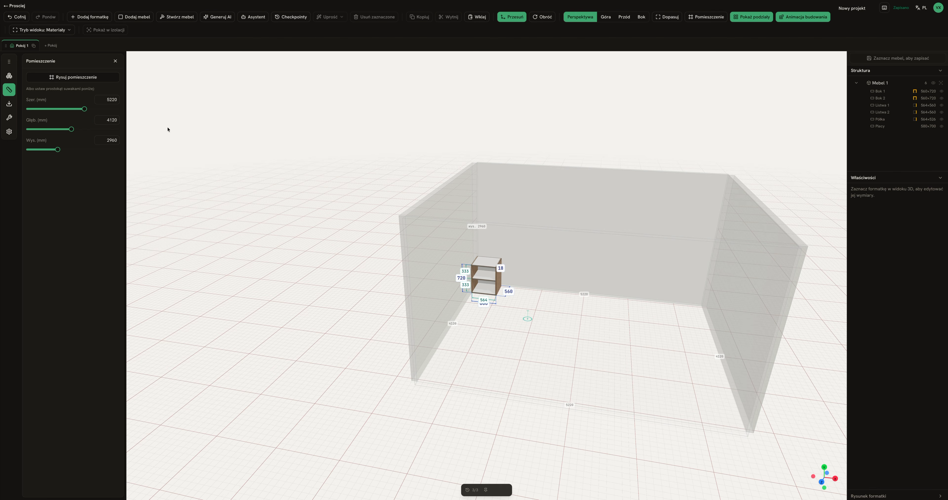
left_click_drag(420, 189, 425, 191)
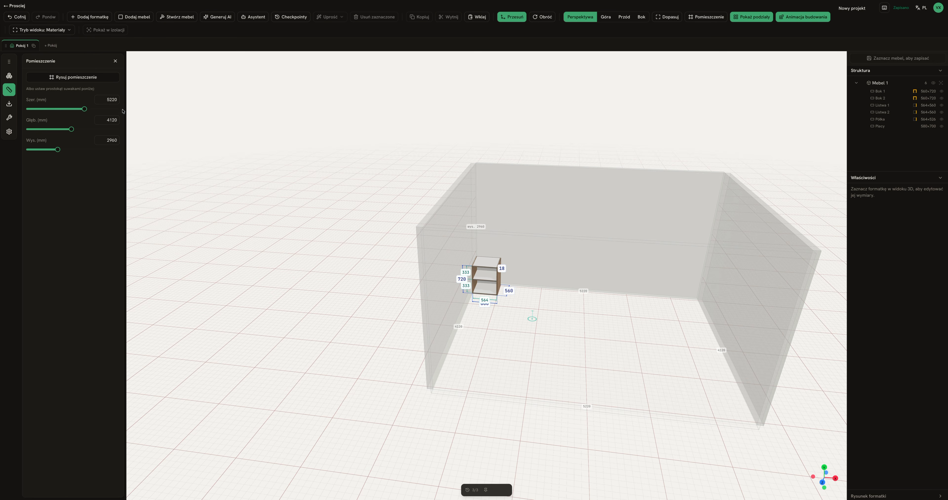
left_click_drag(340, 154, 373, 163)
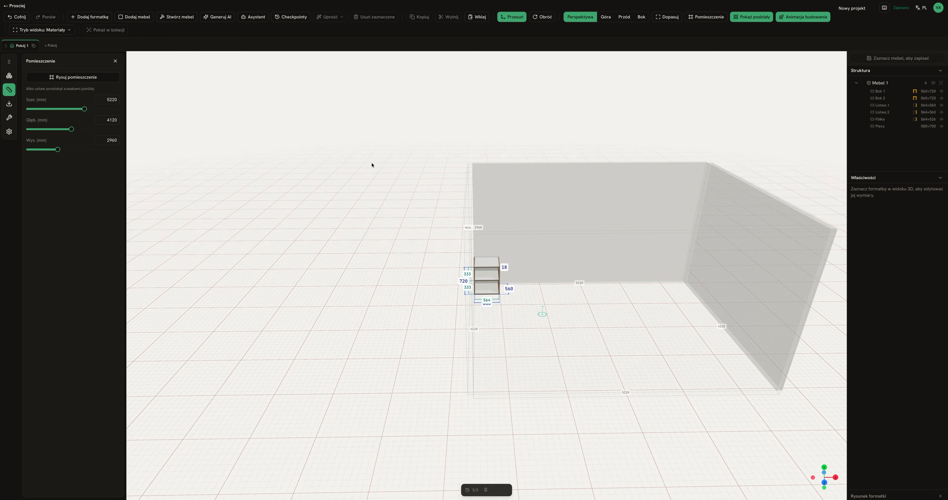
left_click_drag(612, 247, 597, 250)
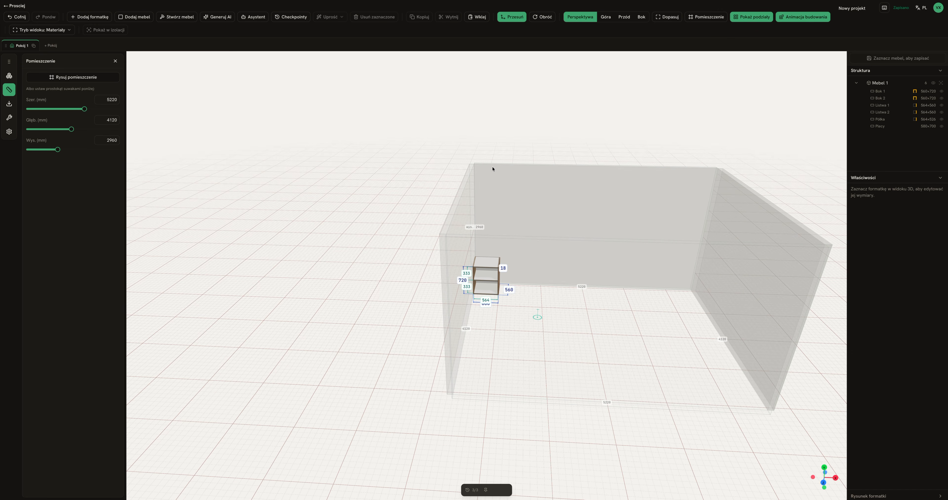
scroll(383, 165, "up", 5)
scroll(384, 163, "down", 8)
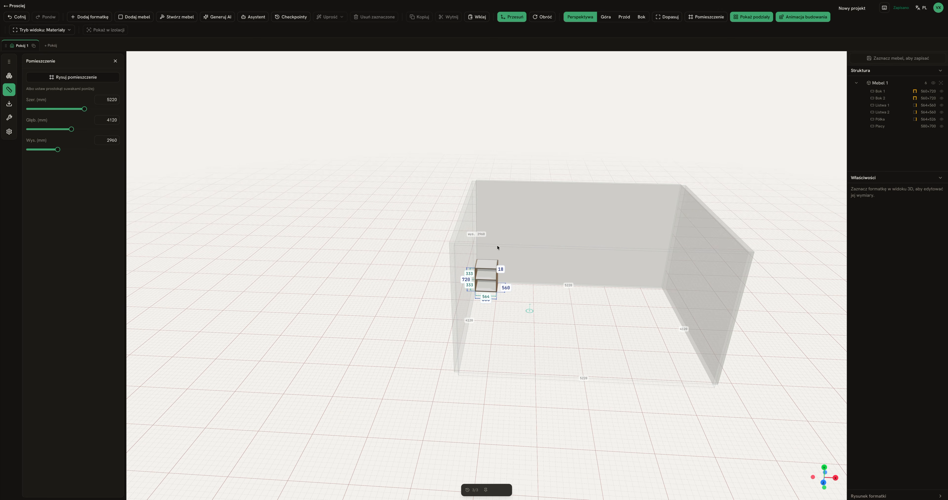
scroll(520, 271, "up", 5)
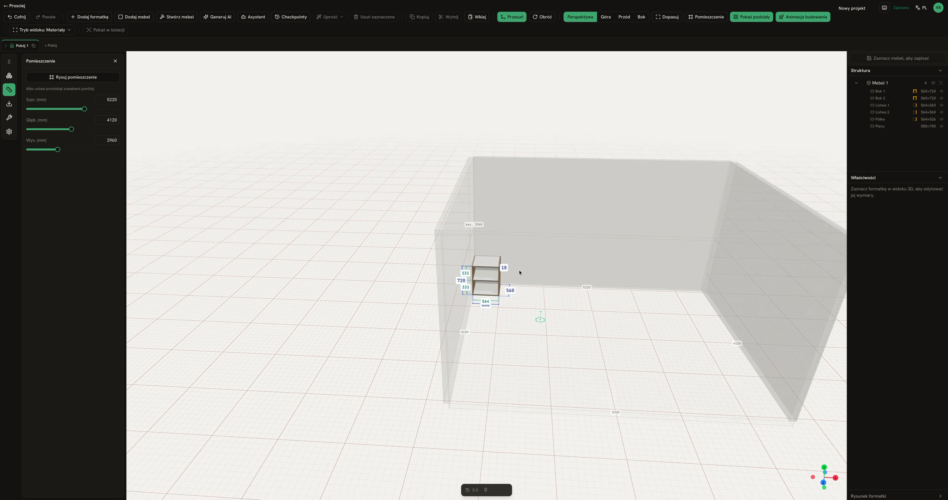
Open the room outline for drawing, add a corner midway along the left wall and pull it outward
left_click(96, 78)
scroll(513, 179, "up", 5)
scroll(495, 143, "down", 5)
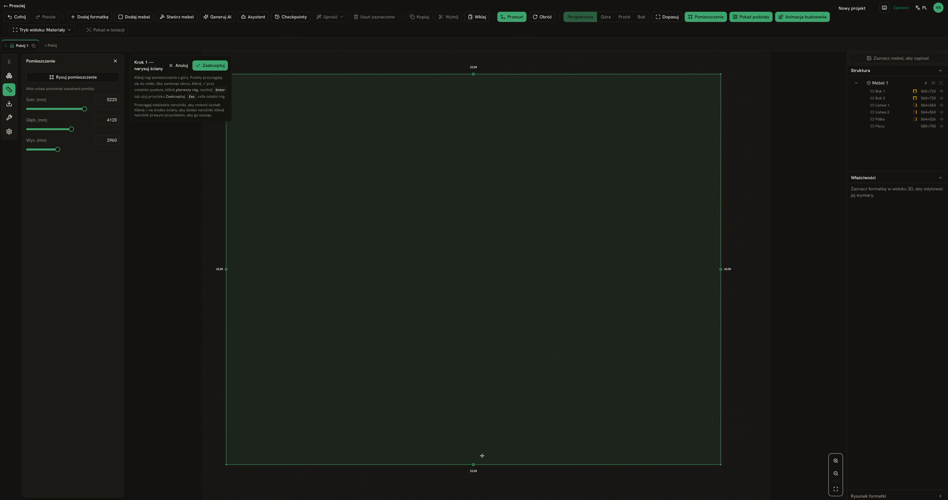
left_click(226, 270)
left_click_drag(226, 269, 124, 270)
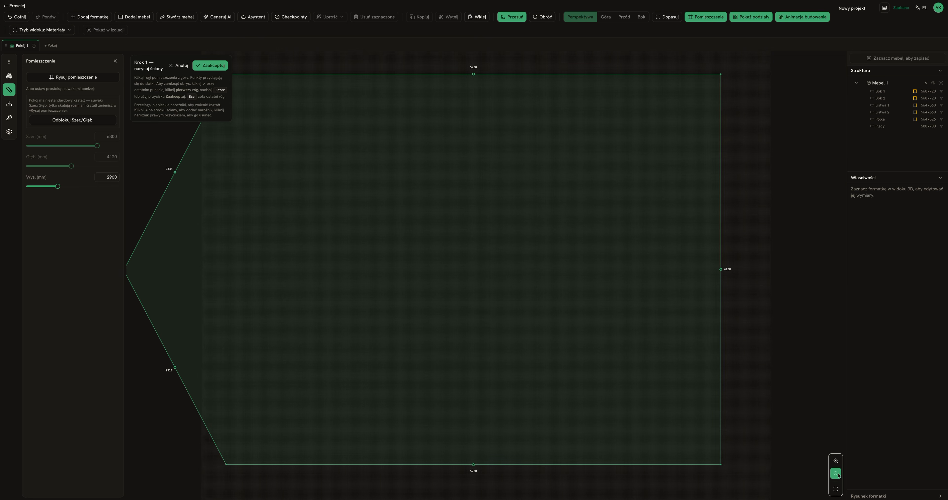
Move the outer corner down in line with the outline's bottom wall, about 1740 mm beyond the original corner
middle_click_drag(294, 292, 439, 235)
scroll(345, 227, "up", 3)
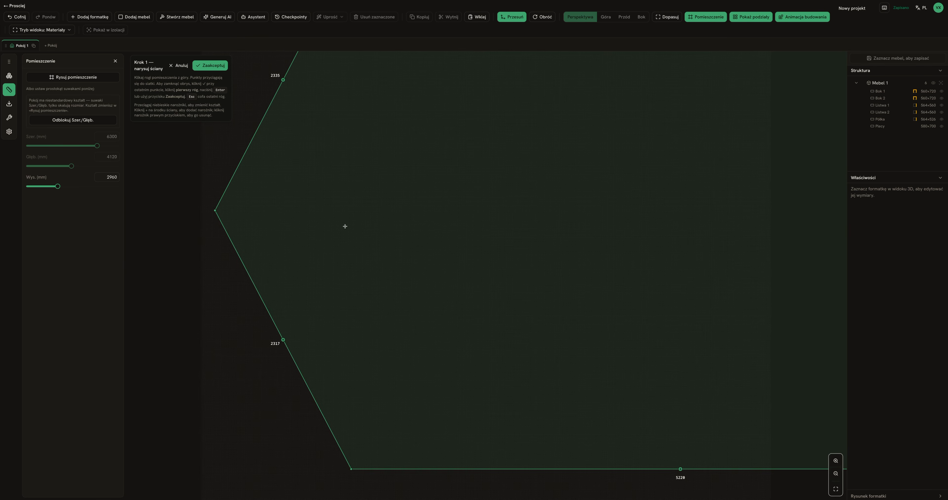
left_click_drag(215, 210, 136, 433)
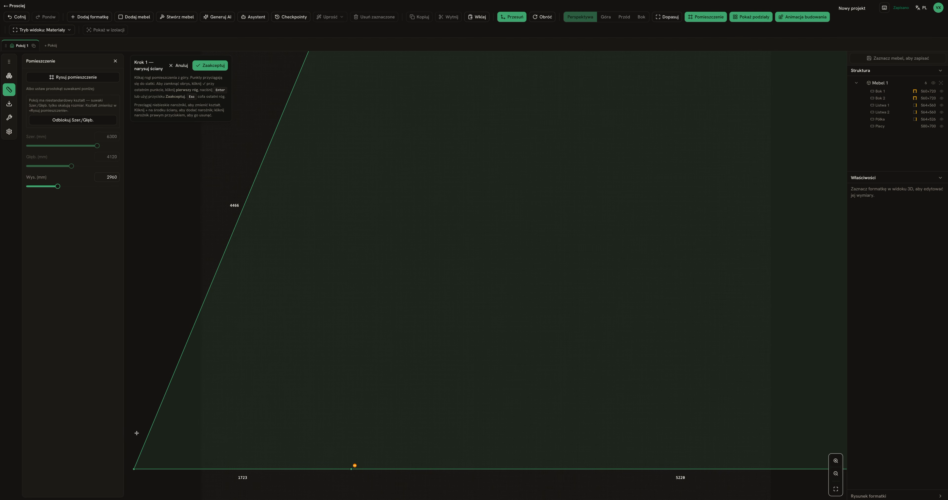
Add a corner to the slanted wall and pull it outward to form a vertical outer wall about 2280 mm long
scroll(248, 377, "down", 2)
scroll(256, 340, "up", 2)
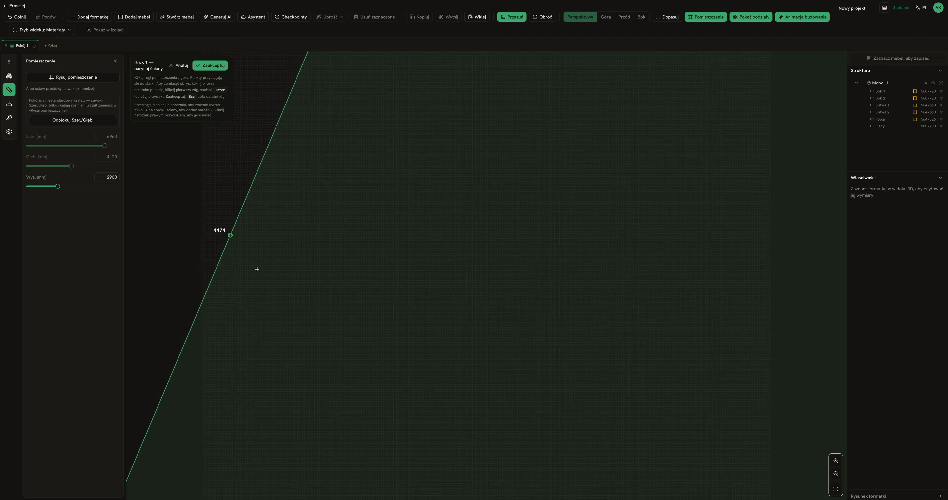
scroll(233, 241, "down", 3)
left_click(227, 235)
left_click_drag(227, 234, 152, 213)
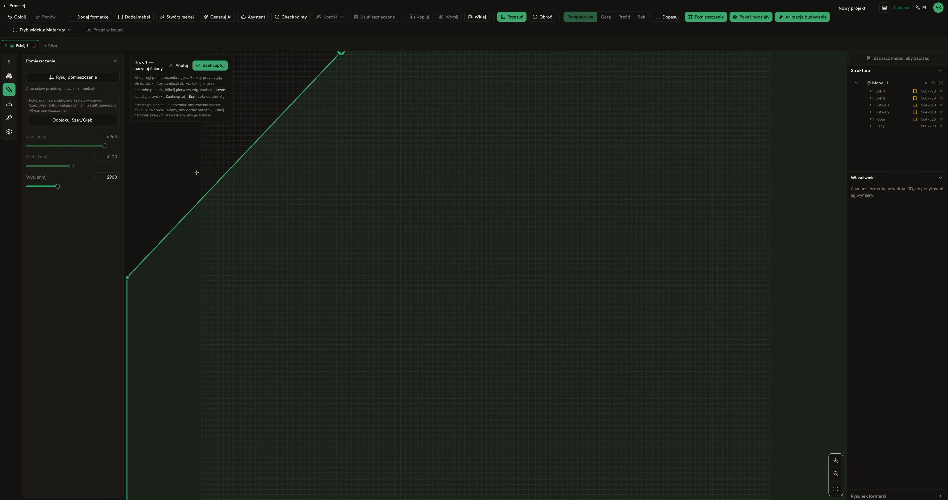
Add an inner corner on the remaining slanted wall and position it to form a stepped recess, about 1723 by 1838 mm
left_click(252, 126)
left_click_drag(253, 124, 338, 222)
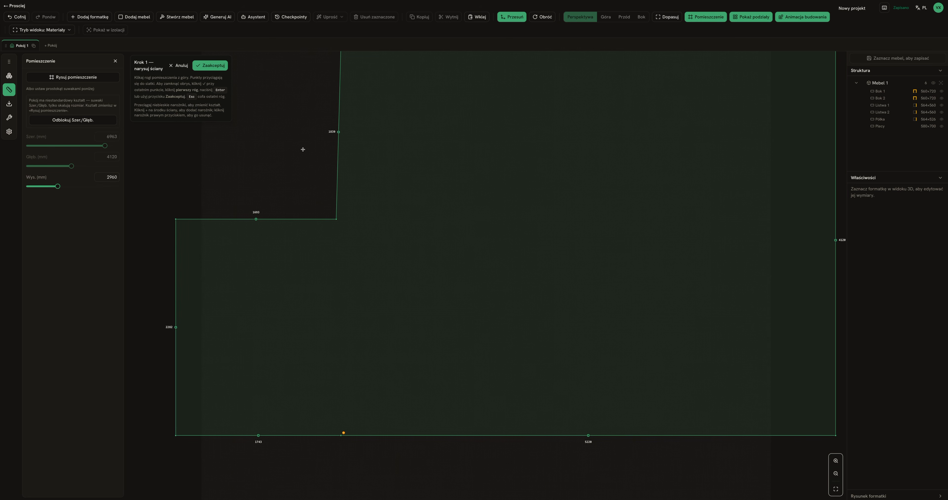
left_click(836, 489)
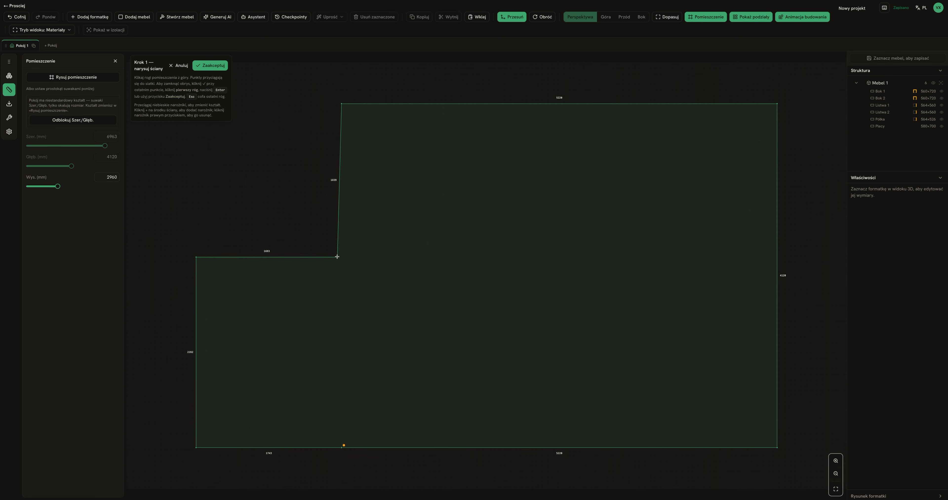
mouse_move(343, 256)
left_mouse_down()
mouse_move(361, 256)
mouse_move(328, 257)
mouse_move(340, 257)
left_mouse_up()
scroll(392, 278, "up", 5)
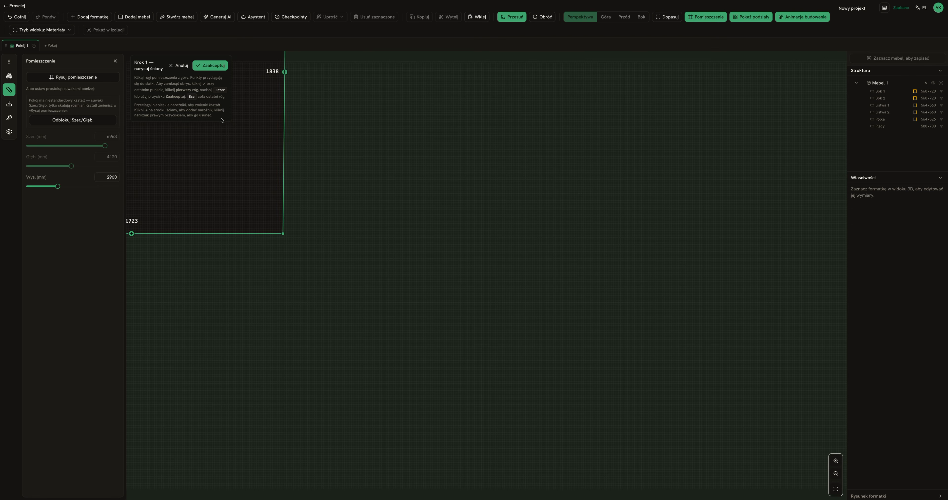
Accept the room outline, set the wall height to 3430 mm and finish the room setup
left_click(210, 65)
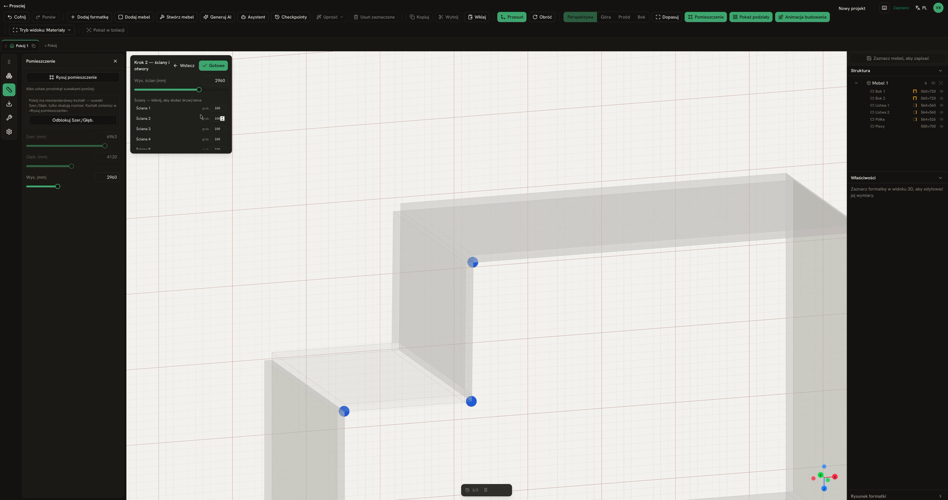
mouse_move(199, 89)
left_mouse_down()
mouse_move(162, 90)
mouse_move(213, 96)
left_mouse_up()
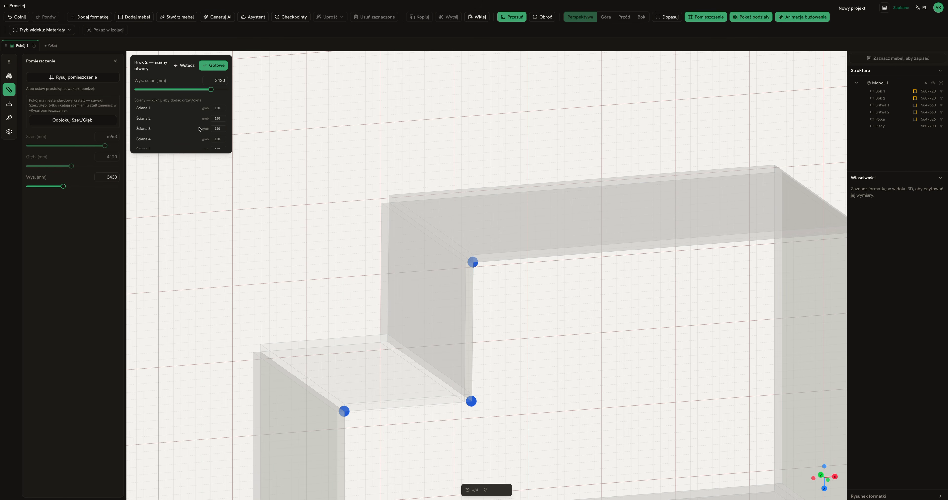
left_click(219, 68)
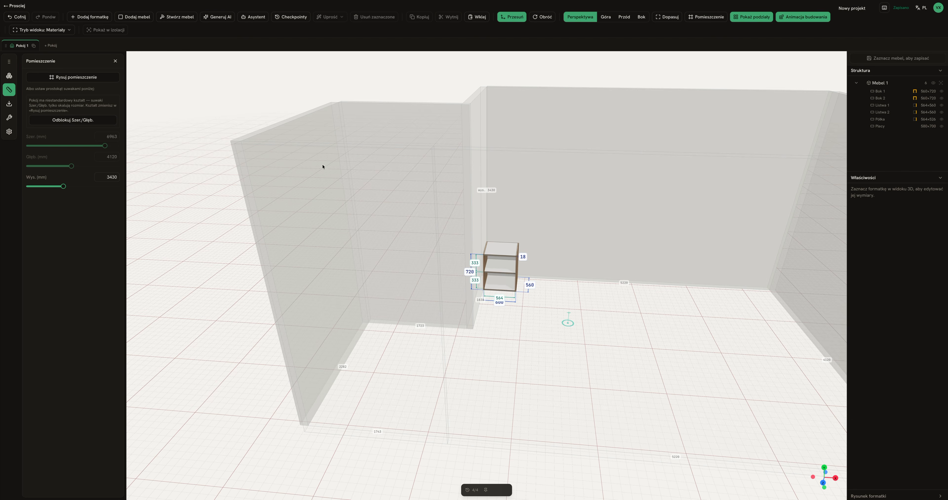
Set the reshaped room's height to 1530 mm
scroll(581, 261, "down", 10)
left_click_drag(573, 239, 588, 251)
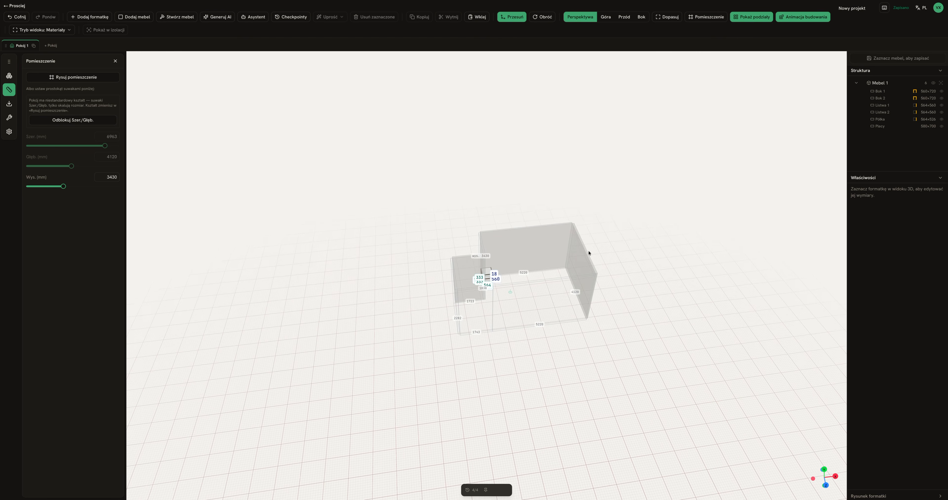
scroll(647, 279, "up", 4)
scroll(647, 279, "up", 6)
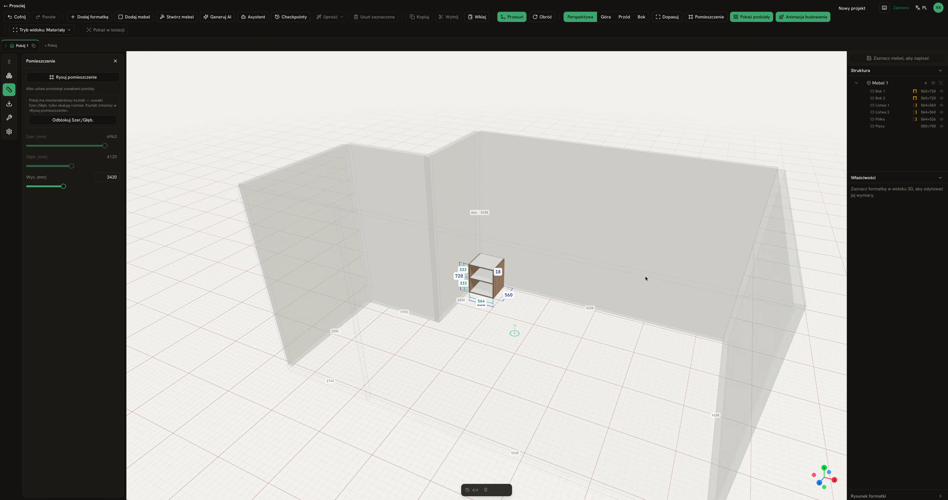
left_click_drag(68, 188, 40, 187)
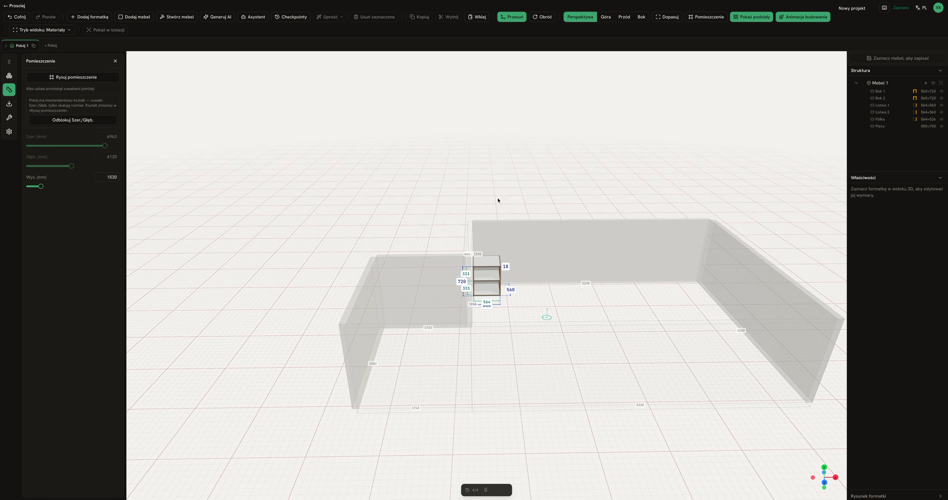
Examine the L-shaped room with its low walls from several angles and distances
mouse_move(525, 200)
right_mouse_down()
mouse_move(455, 174)
mouse_move(524, 201)
right_mouse_up()
left_click_drag(525, 200, 461, 188)
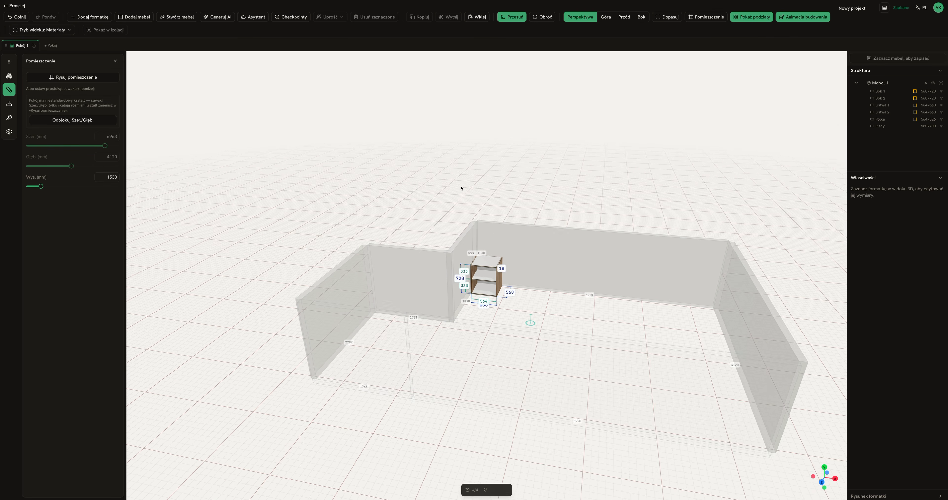
left_click_drag(511, 246, 469, 173)
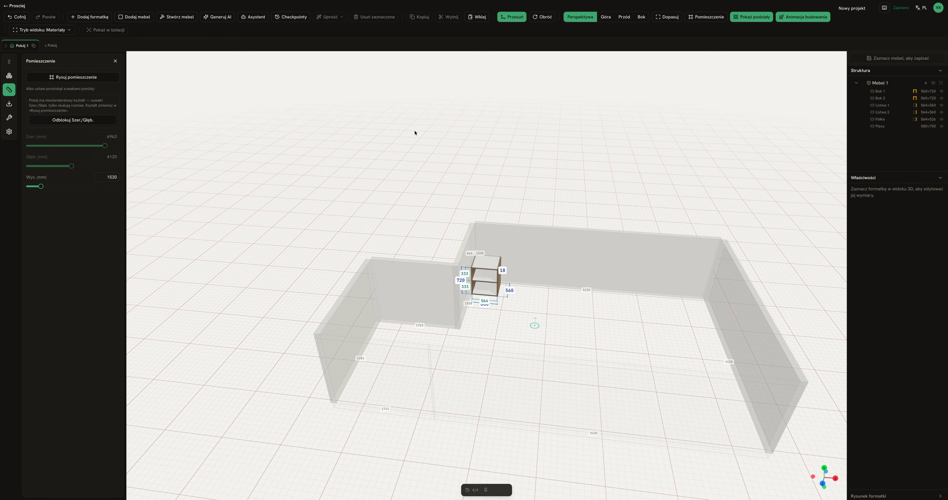
scroll(409, 134, "up", 3)
scroll(504, 147, "down", 6)
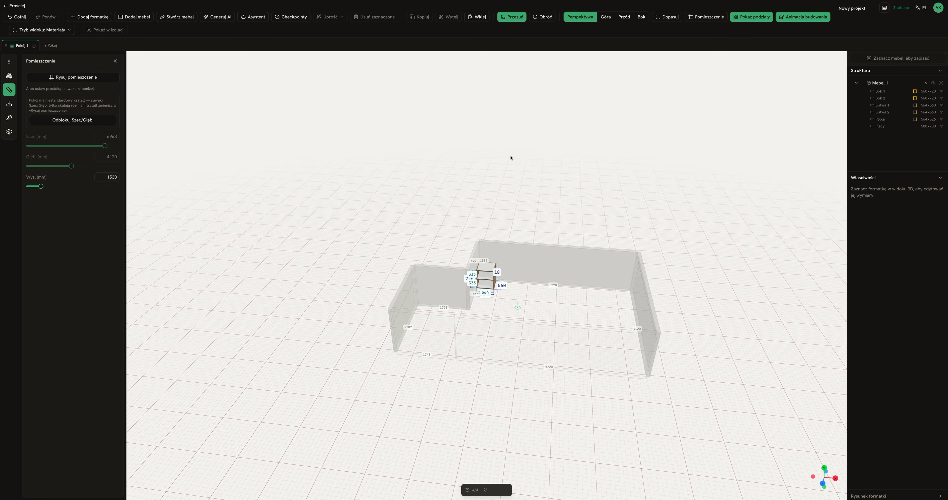
left_click_drag(545, 179, 555, 179)
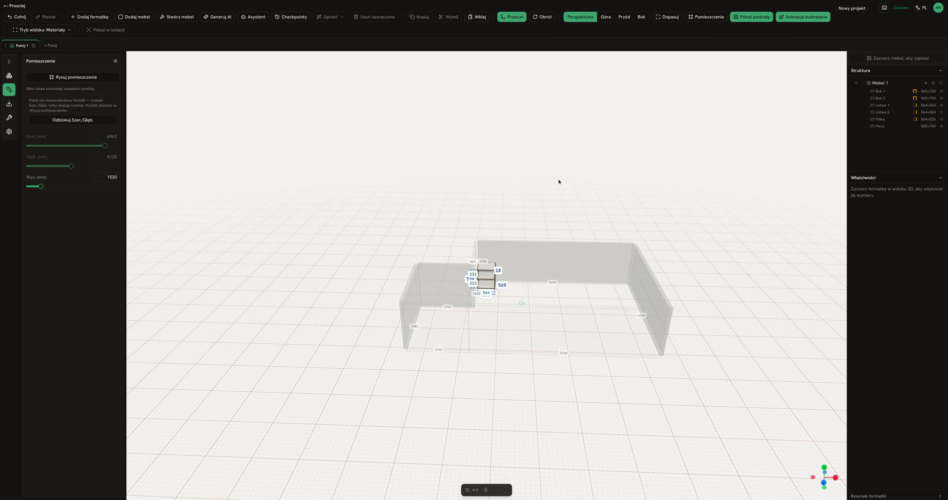
scroll(558, 180, "down", 2)
scroll(575, 214, "up", 2)
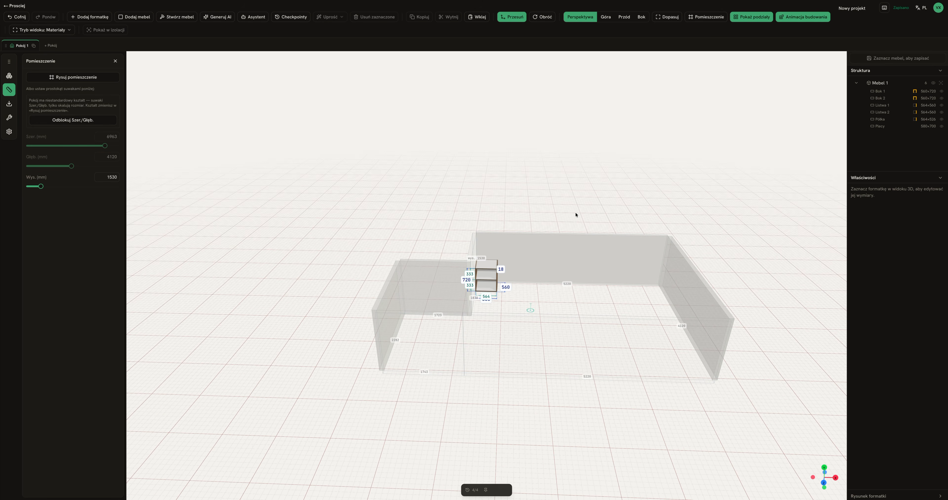
Add a second room, dismiss the furniture starter options and open the room's outline for drawing
left_click(51, 46)
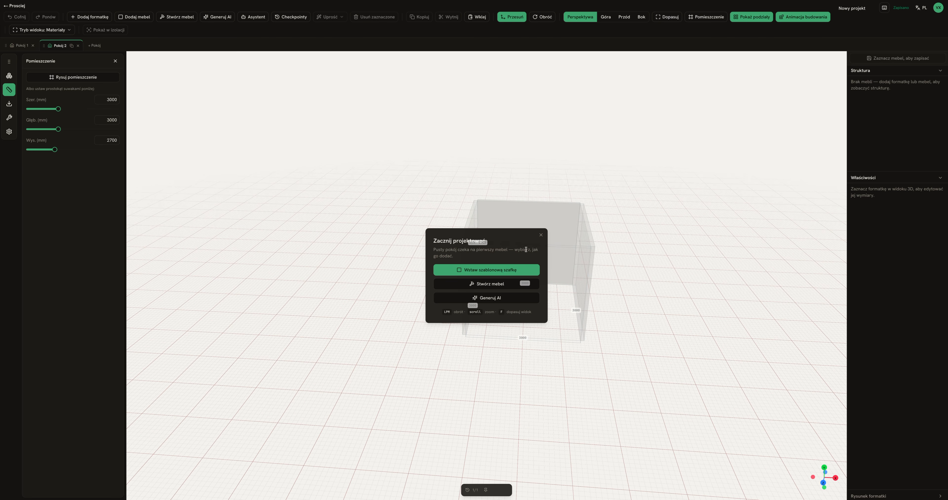
left_click(541, 235)
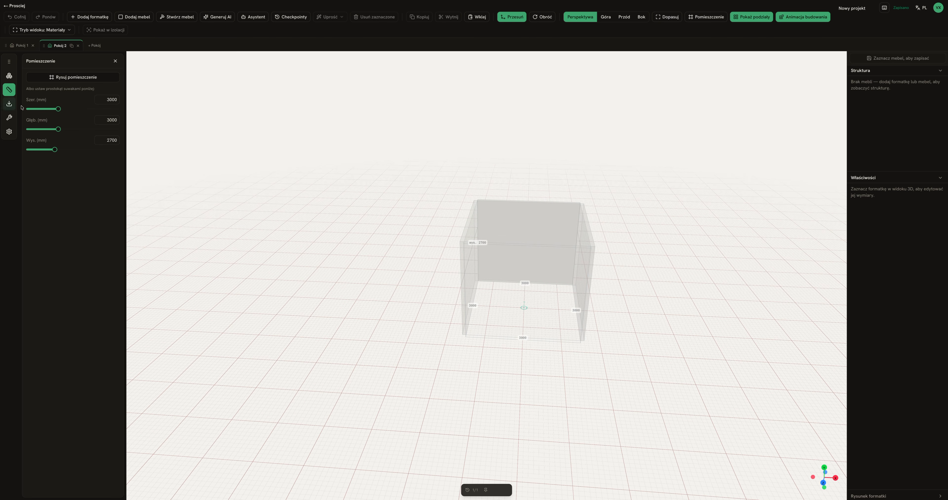
left_click(73, 76)
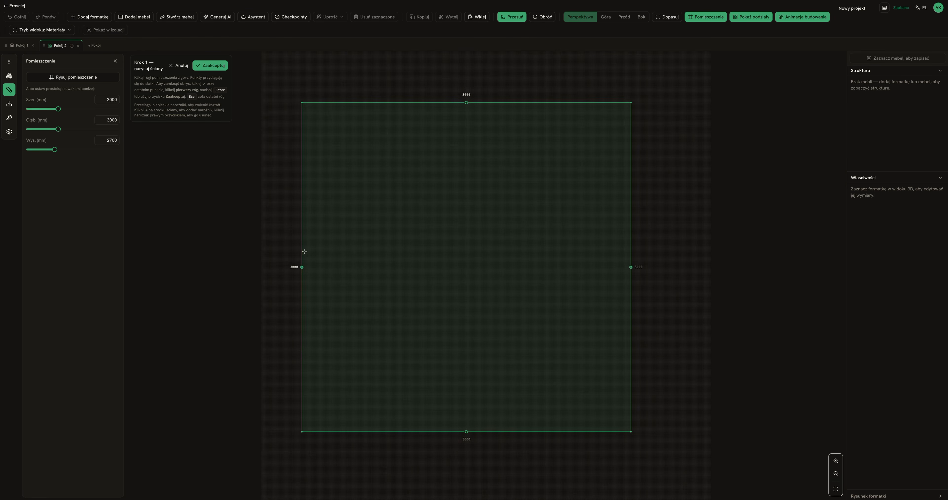
Add two corners to the left wall and pull them outward, making the room about 3610 mm wide and 3030 mm deep
left_click(301, 266)
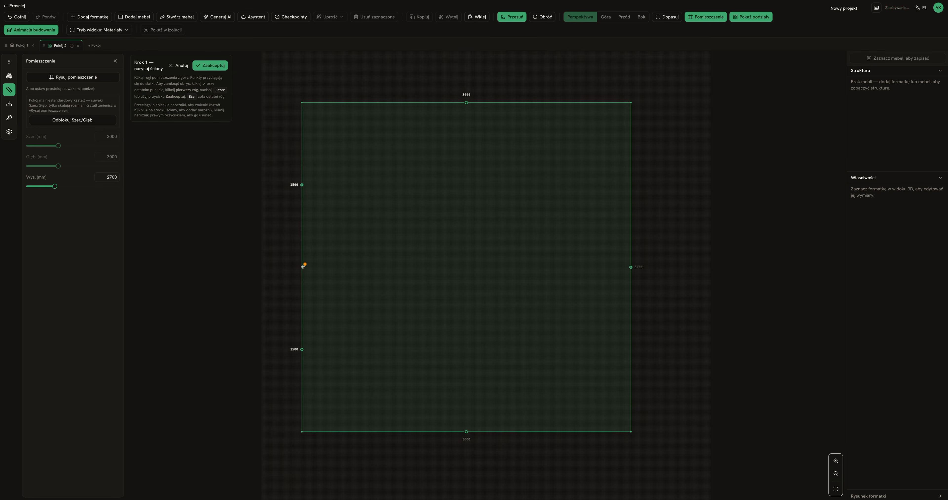
left_click_drag(302, 266, 271, 265)
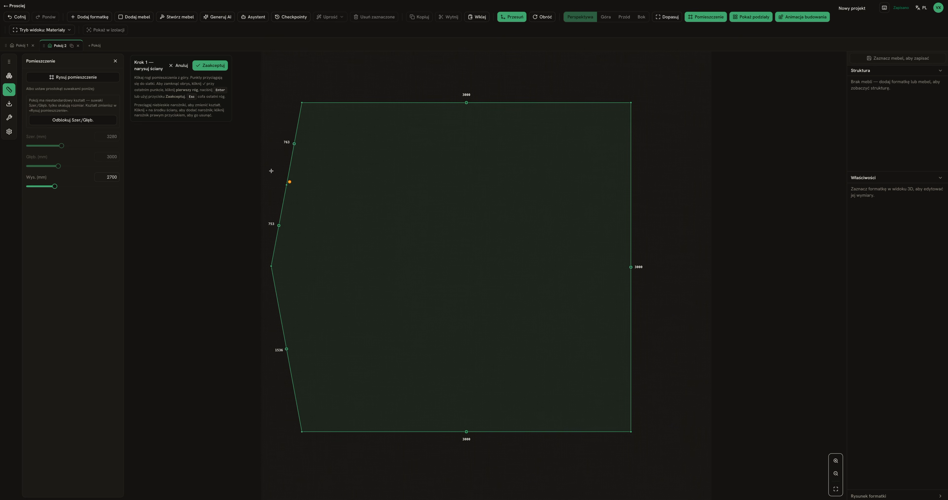
left_click_drag(286, 185, 254, 86)
scroll(247, 130, "up", 2)
scroll(247, 129, "up", 5)
scroll(263, 90, "down", 8)
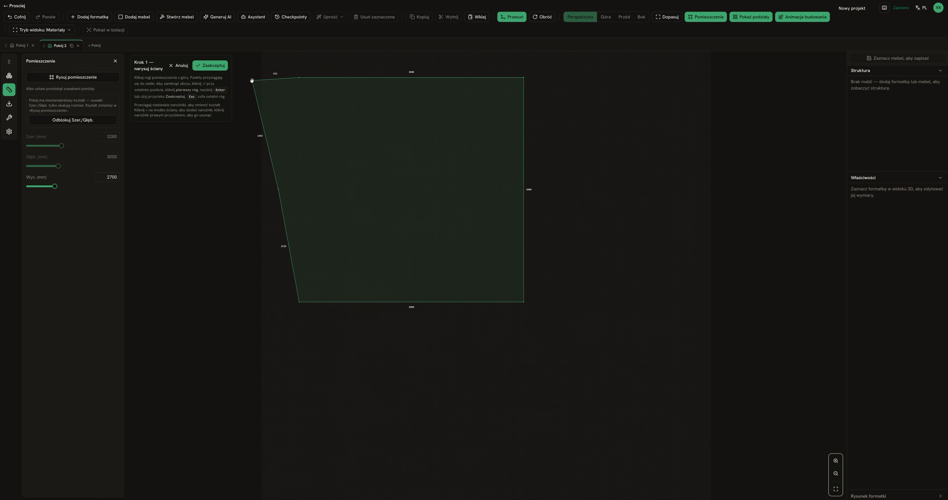
scroll(687, 272, "up", 7)
Accept the irregular outline of the second room and finish its wall setup
left_click(216, 65)
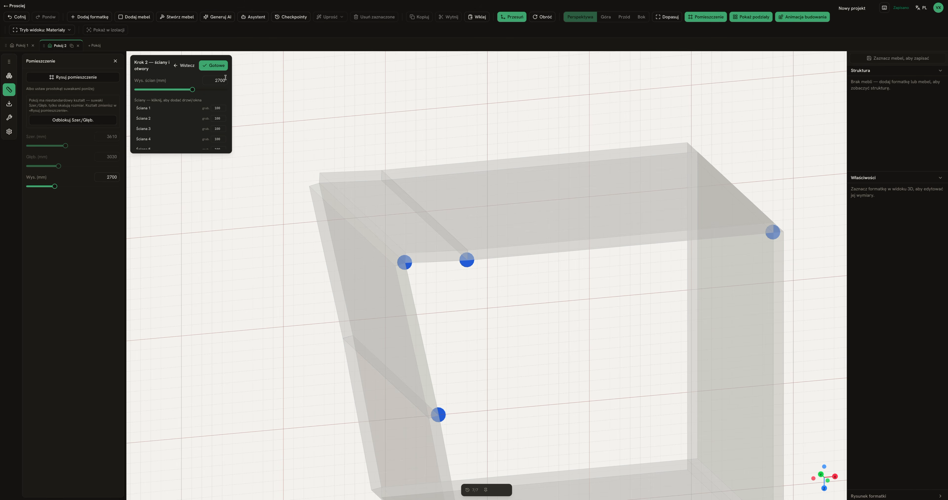
left_click(213, 65)
left_click_drag(448, 169, 338, 165)
Switch between the two rooms to compare them, ending in the first, L-shaped room
left_click(17, 45)
left_click(59, 47)
left_click(24, 47)
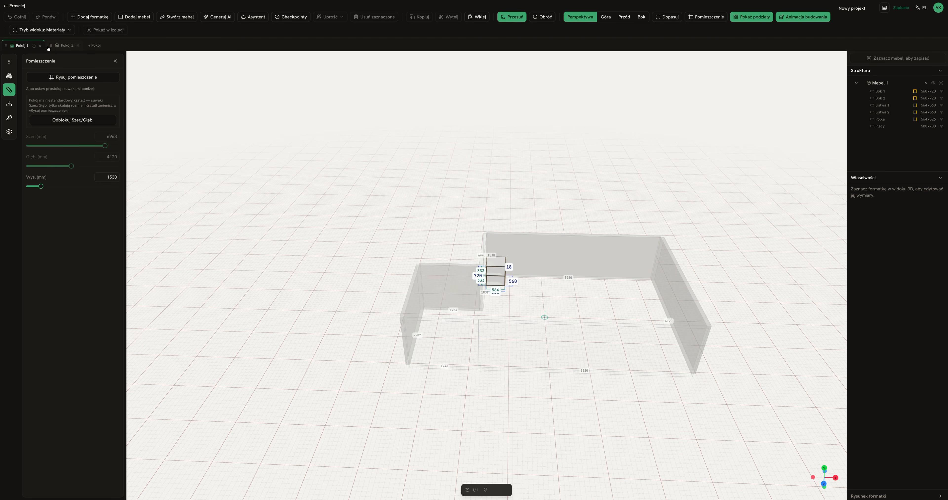
left_click(59, 47)
scroll(446, 247, "up", 5)
left_click_drag(466, 250, 446, 236)
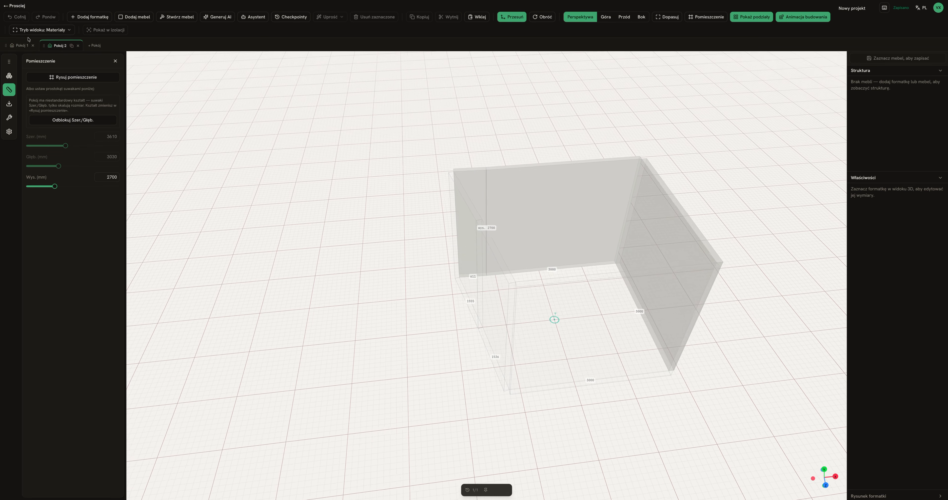
left_click(21, 45)
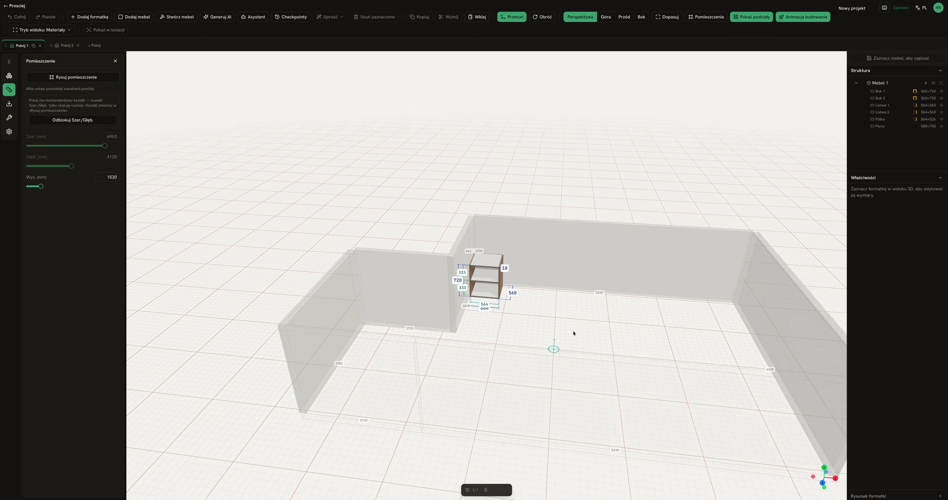
Examine the shelf cabinet in the room's inner corner from near and far, including its right side panel
scroll(574, 335, "up", 3)
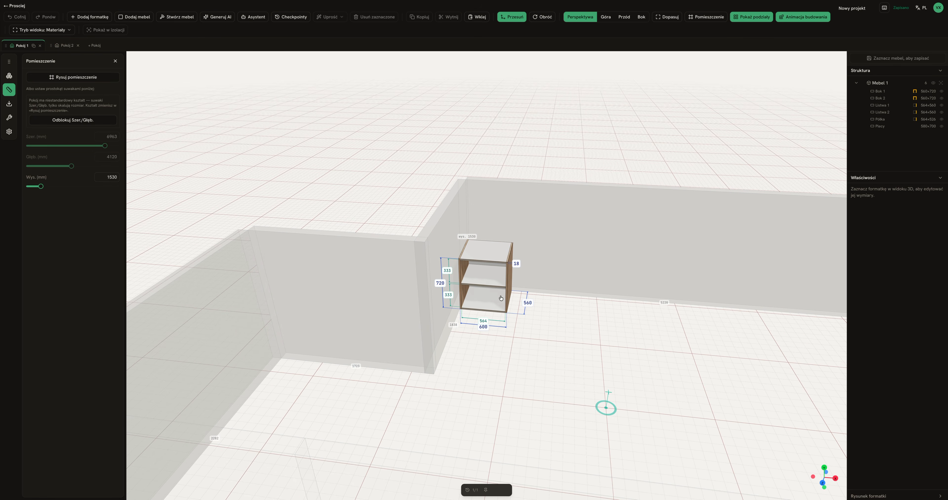
left_click_drag(624, 353, 592, 347)
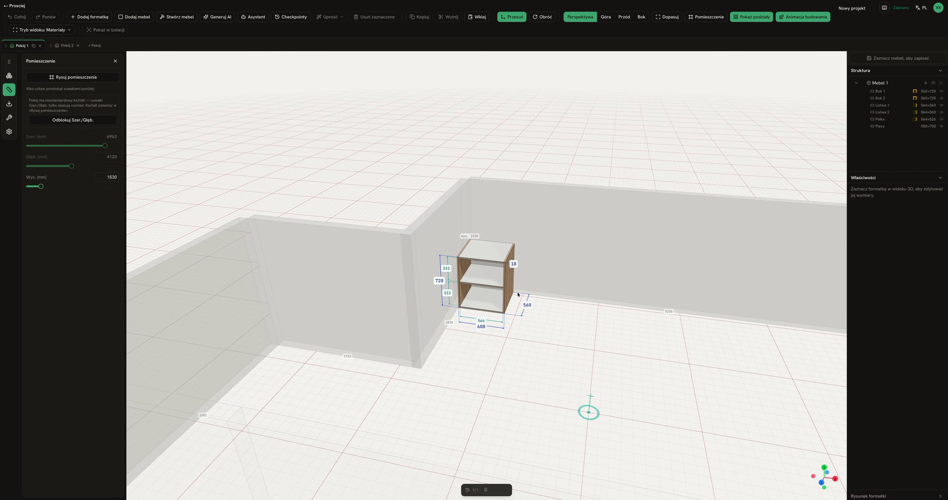
left_click(509, 284)
left_click(508, 284)
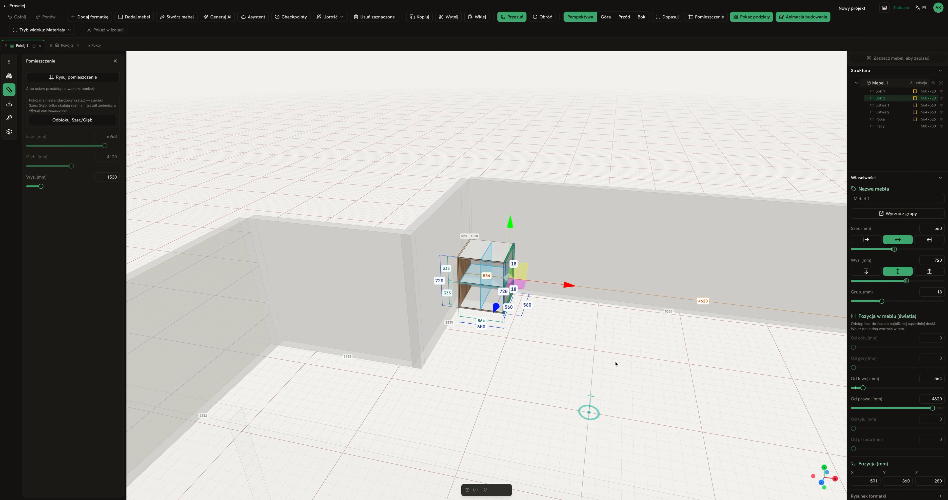
left_click(583, 375)
scroll(551, 309, "up", 10)
scroll(547, 299, "down", 3)
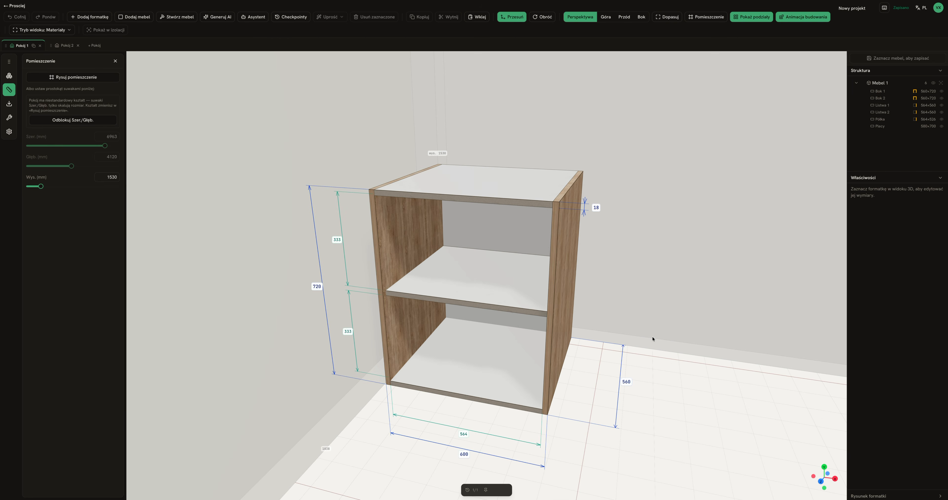
scroll(631, 317, "down", 8)
scroll(631, 317, "up", 6)
scroll(626, 315, "down", 5)
scroll(609, 313, "up", 5)
left_click_drag(608, 315, 648, 298)
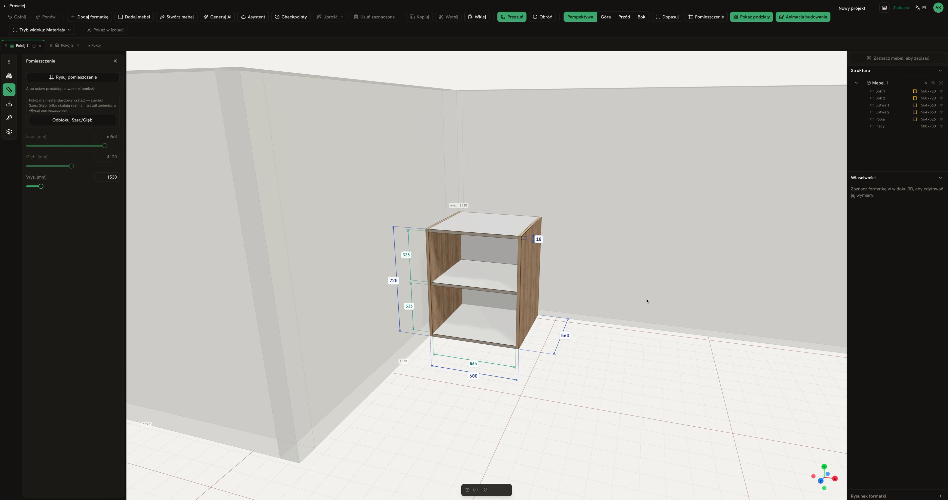
Select the whole cabinet and turn off the display of its division guides
left_click(491, 284)
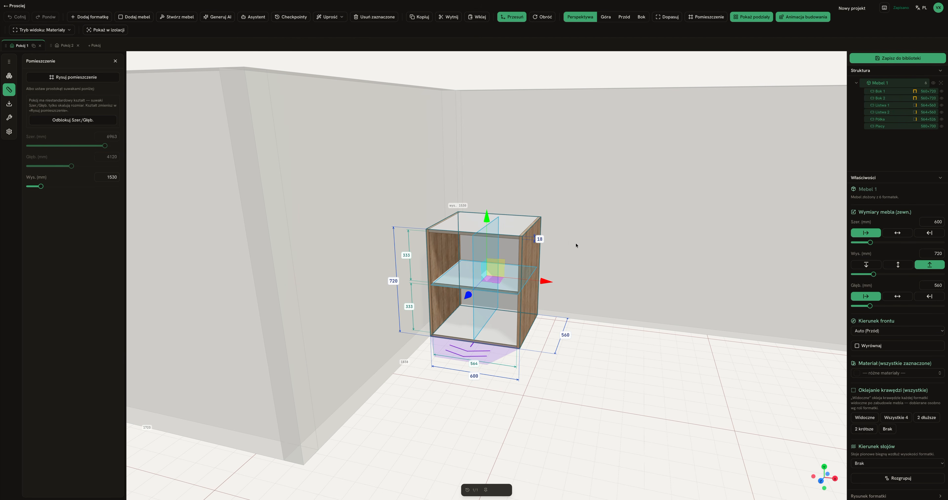
left_click_drag(675, 180, 688, 161)
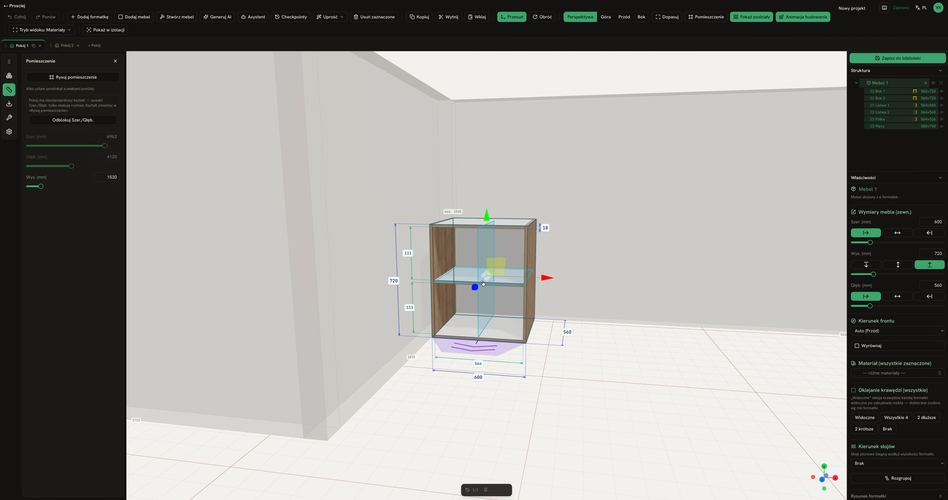
left_click_drag(542, 191, 559, 184)
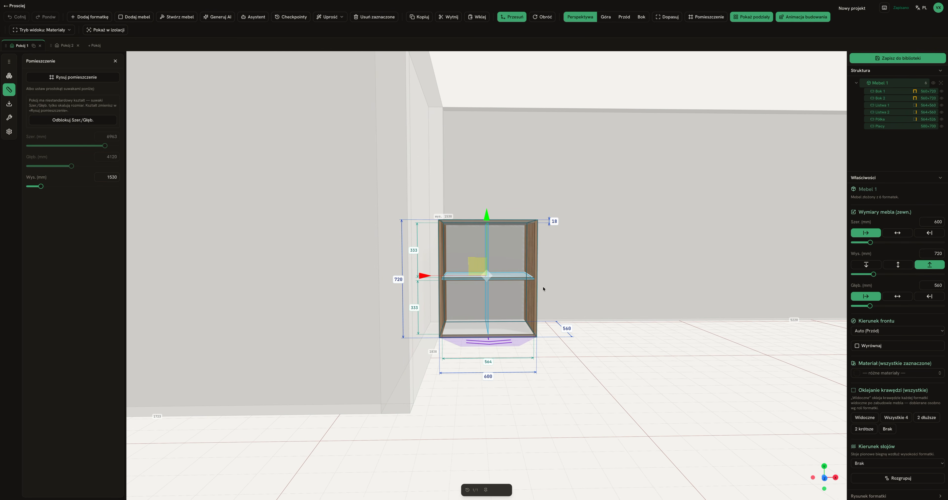
left_click_drag(607, 263, 409, 268)
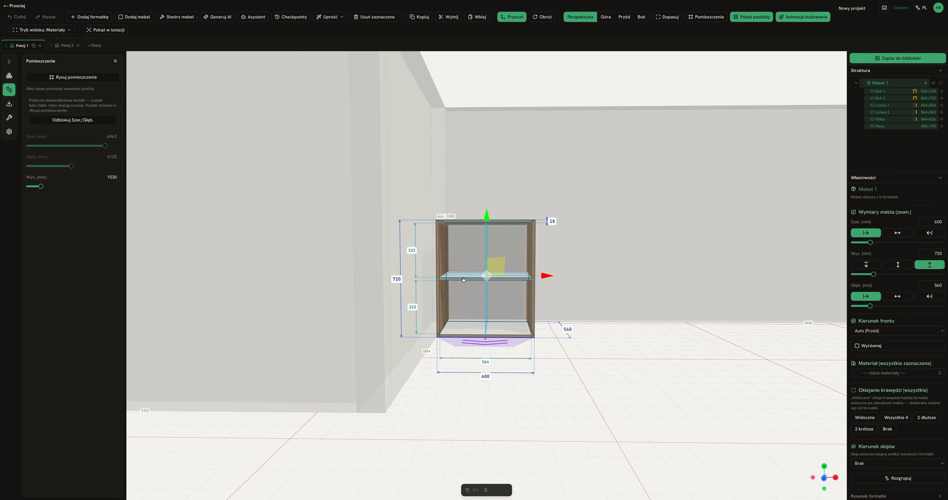
left_click_drag(609, 304, 608, 233)
scroll(609, 233, "down", 5)
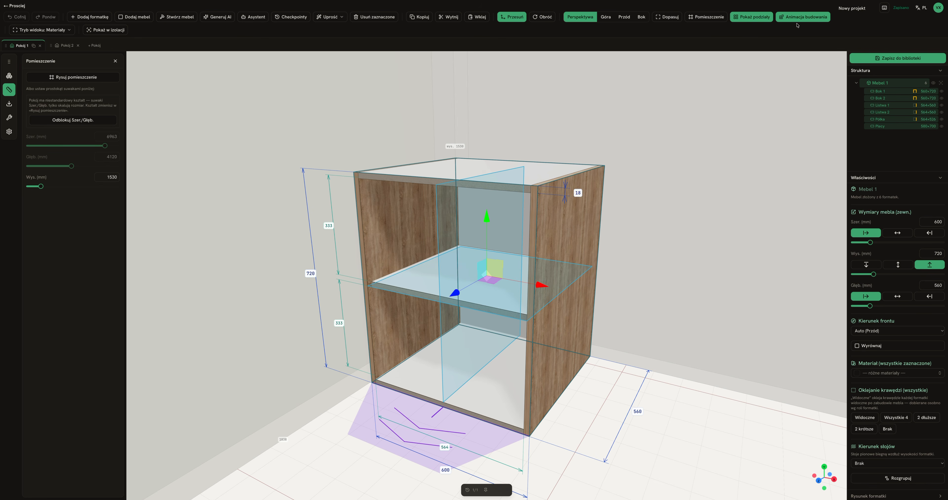
left_click(750, 20)
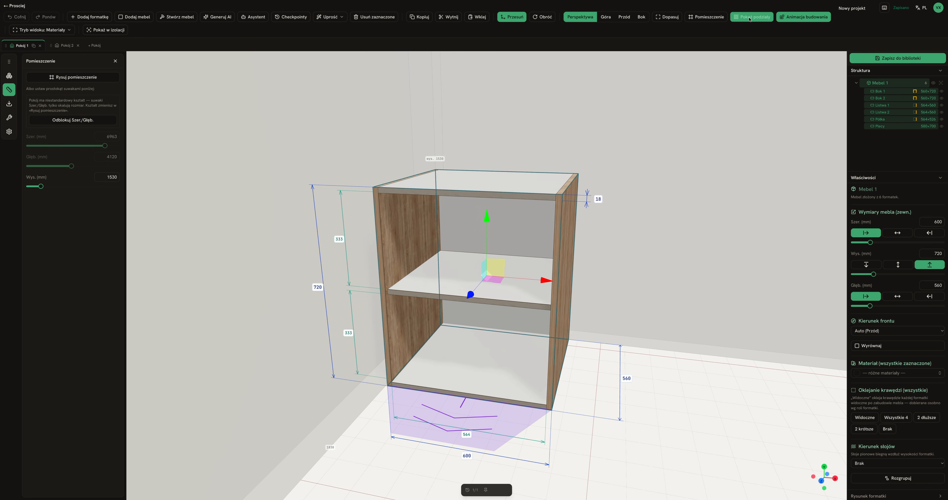
Try moving the selected cabinet around the room and undo the move
left_click_drag(677, 125, 608, 187)
scroll(626, 183, "down", 8)
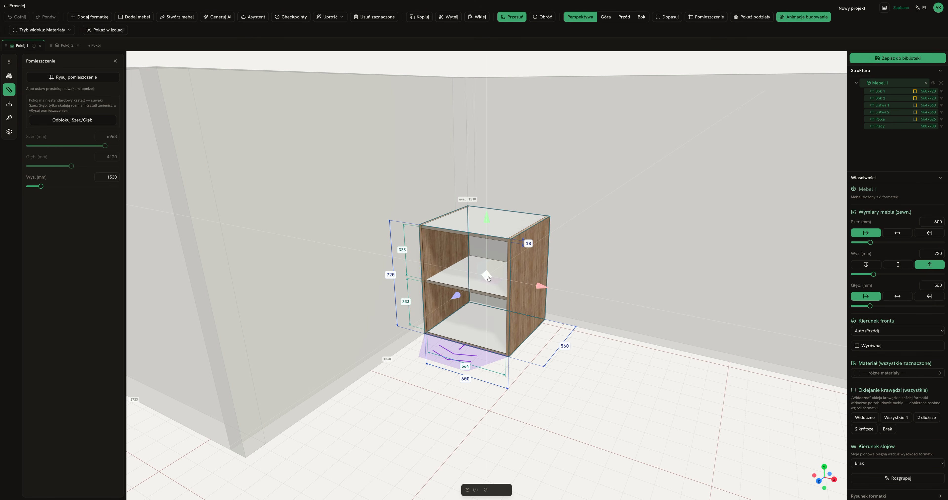
left_click_drag(487, 277, 572, 301)
key("ctrl+z")
left_click_drag(495, 271, 546, 237)
left_click_drag(479, 267, 491, 292)
left_click_drag(628, 256, 635, 254)
scroll(635, 253, "up", 1)
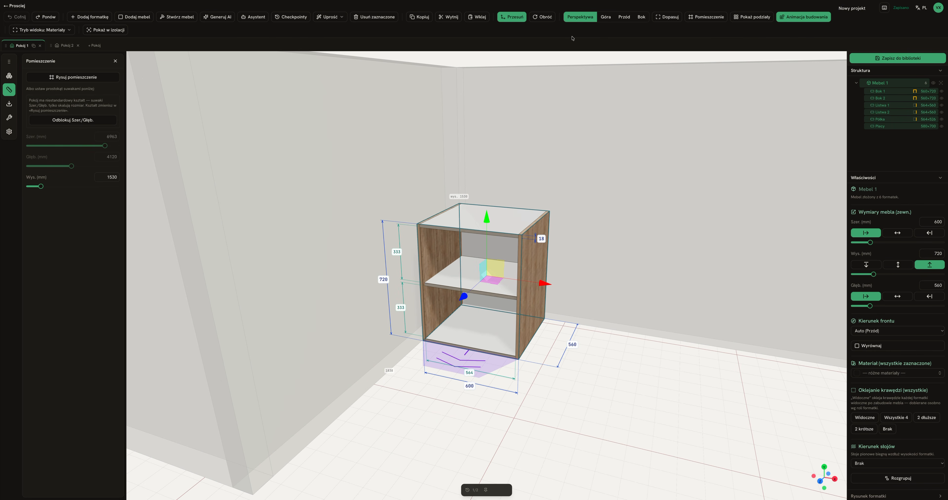
Switch to Rotate mode and try turning the cabinet 90° about its X axis in both directions
left_click(542, 16)
scroll(604, 54, "up", 5)
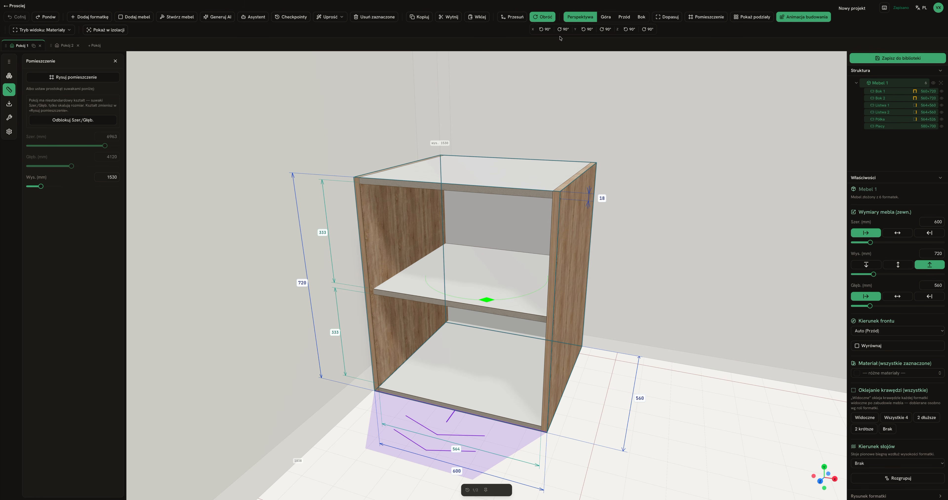
left_click(547, 32)
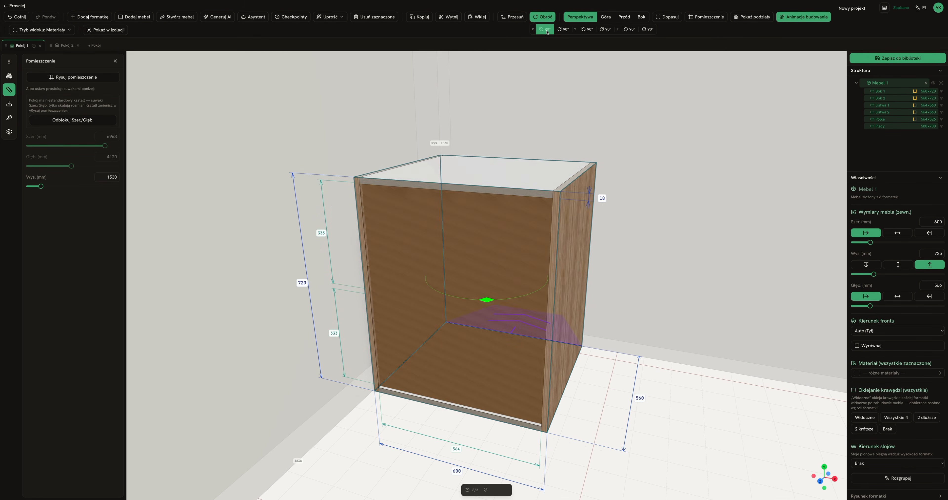
left_click(559, 33)
left_click(564, 32)
left_click(545, 30)
Rotate the cabinet about its Y axis in 90° increments until its open front faces the room again
left_click(589, 32)
left_click(589, 32)
left_click(589, 33)
left_click(586, 29)
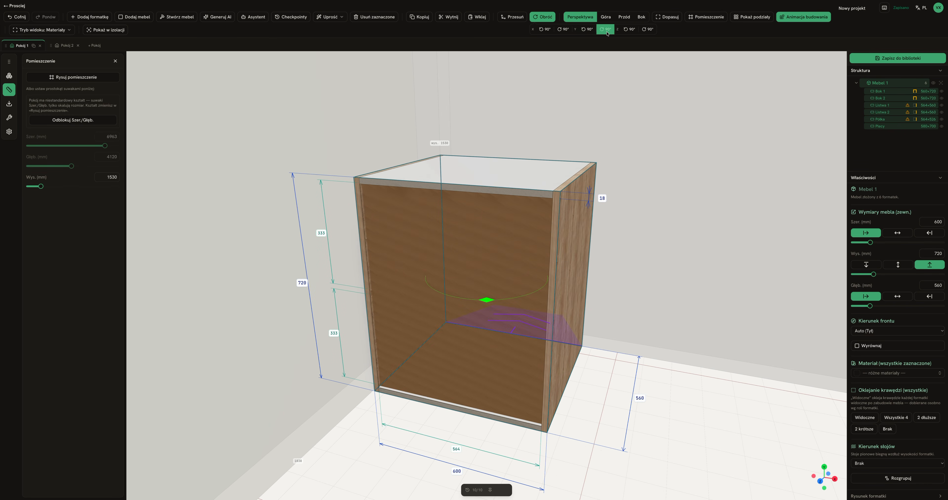
left_click(586, 29)
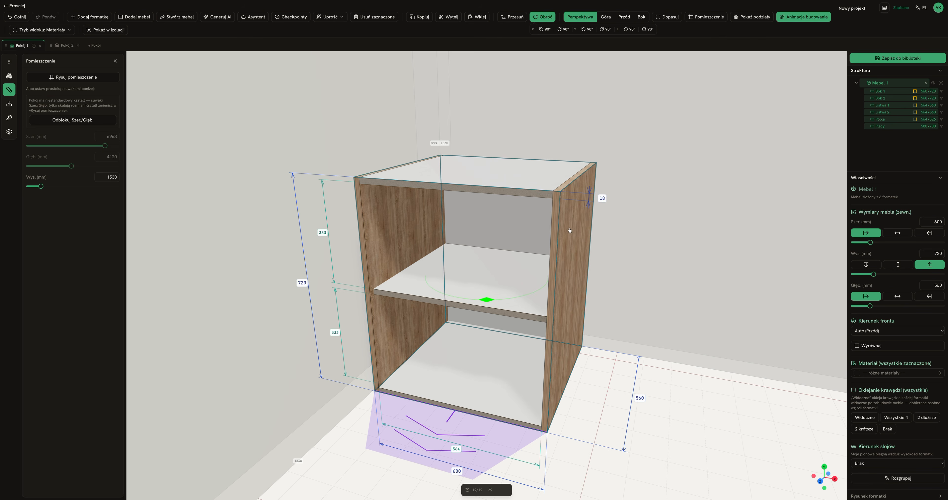
scroll(573, 229, "down", 4)
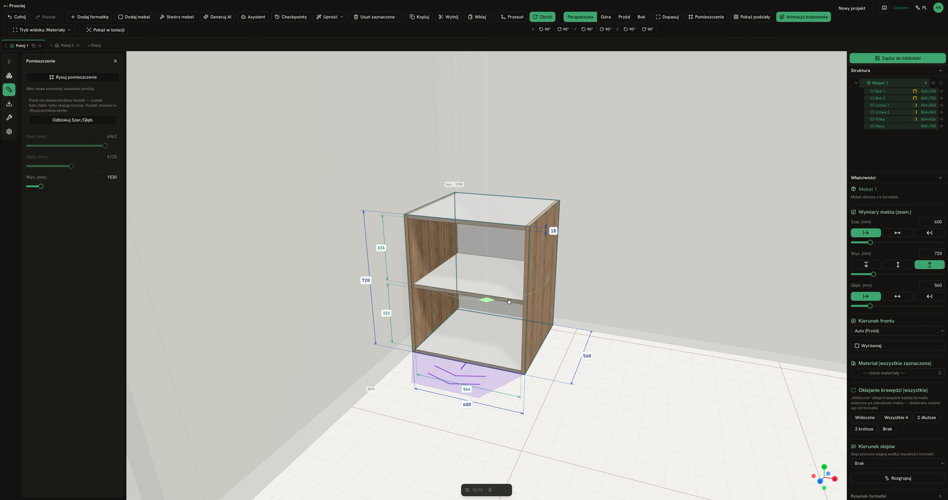
left_click_drag(481, 180, 455, 284)
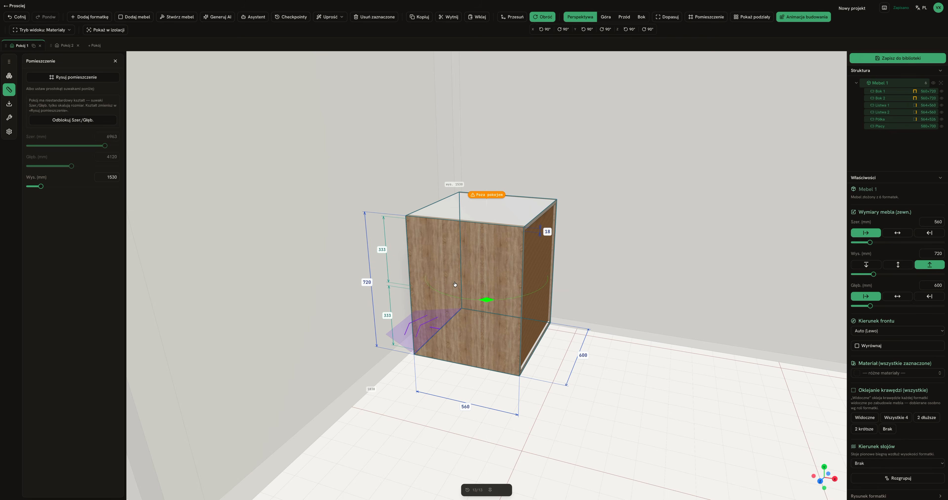
left_click(587, 30)
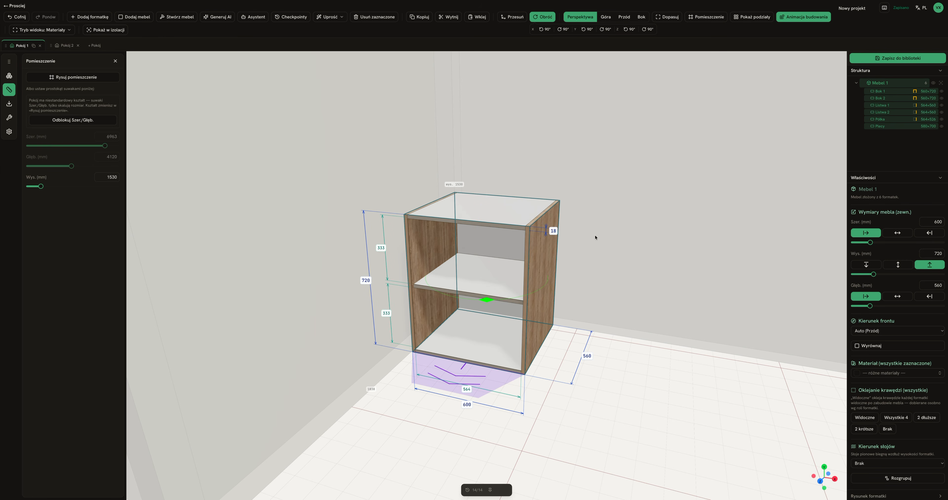
Deselect the cabinet, select it again as a whole and return to Move mode
left_click_drag(506, 97, 582, 192)
left_click(580, 192)
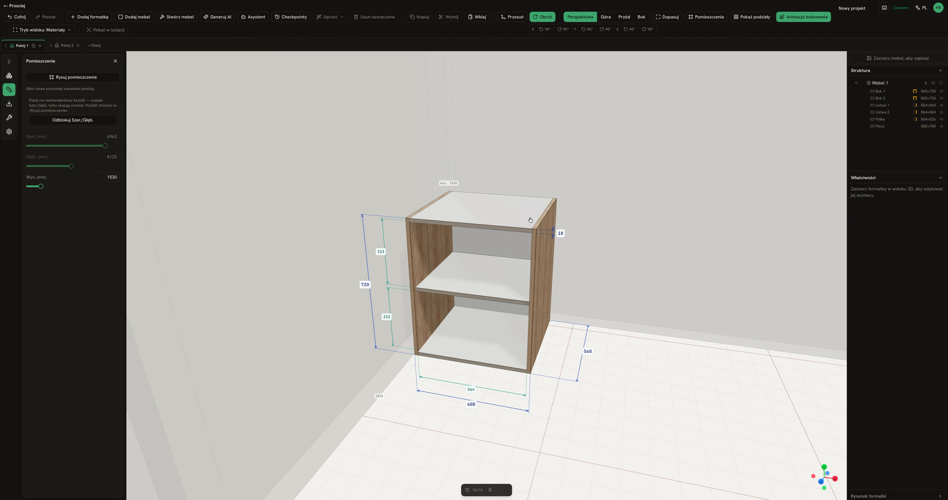
left_click(510, 217)
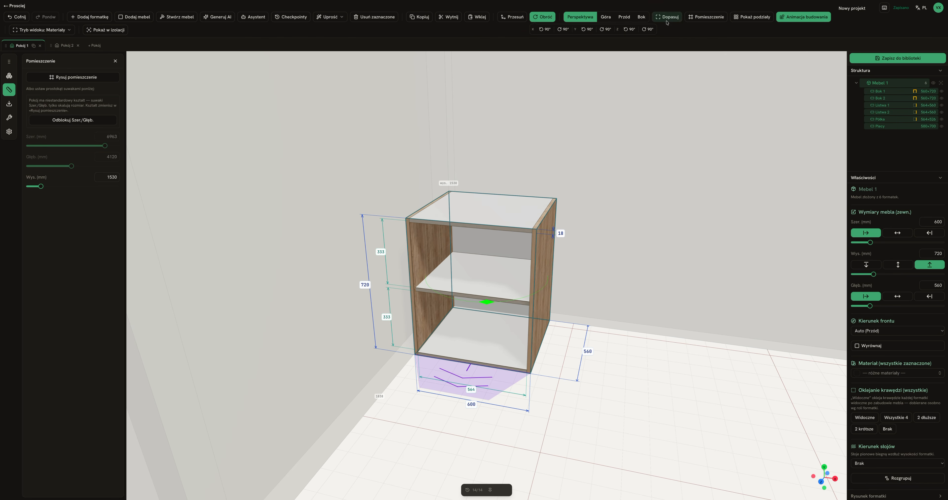
left_click(511, 16)
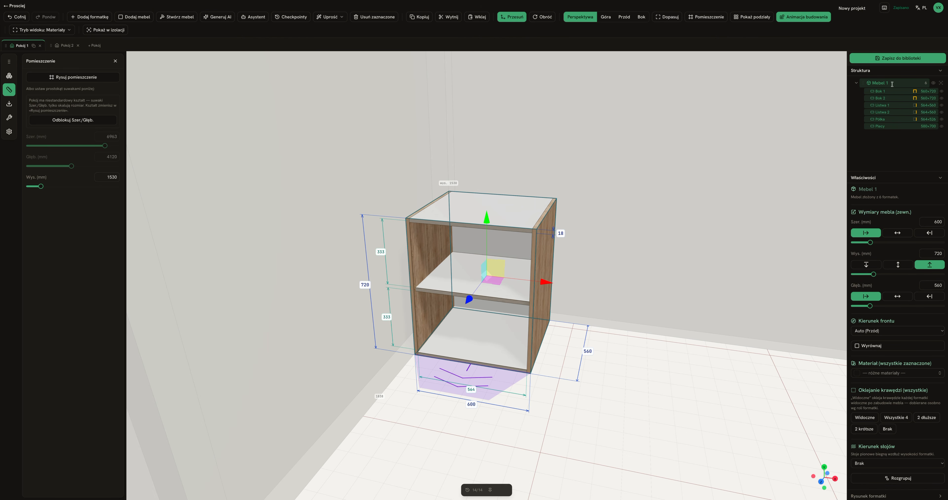
Select the Listwa 1 panel and the whole Mebel 1 cabinet from the structure tree, viewing the cabinet from different angles
left_click_drag(731, 174, 762, 171)
left_click_drag(769, 207, 841, 192)
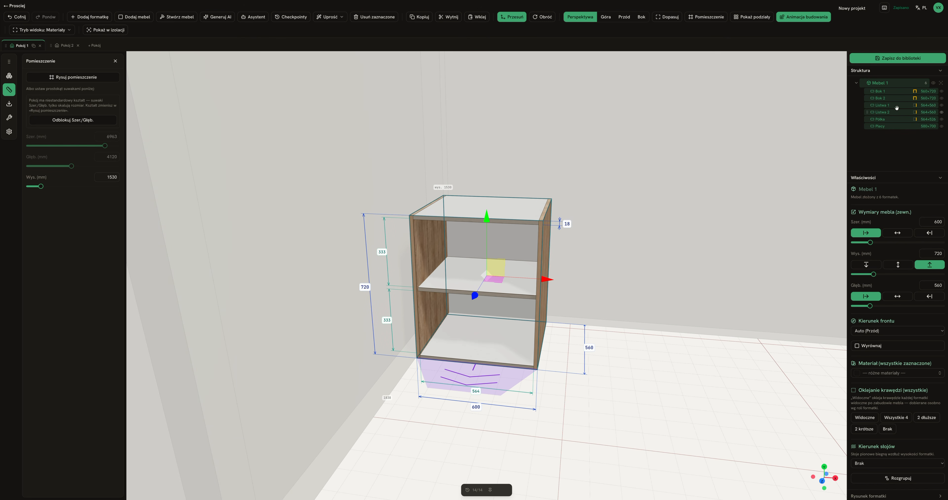
left_click(882, 105)
left_click(876, 83)
left_click_drag(726, 171, 644, 199)
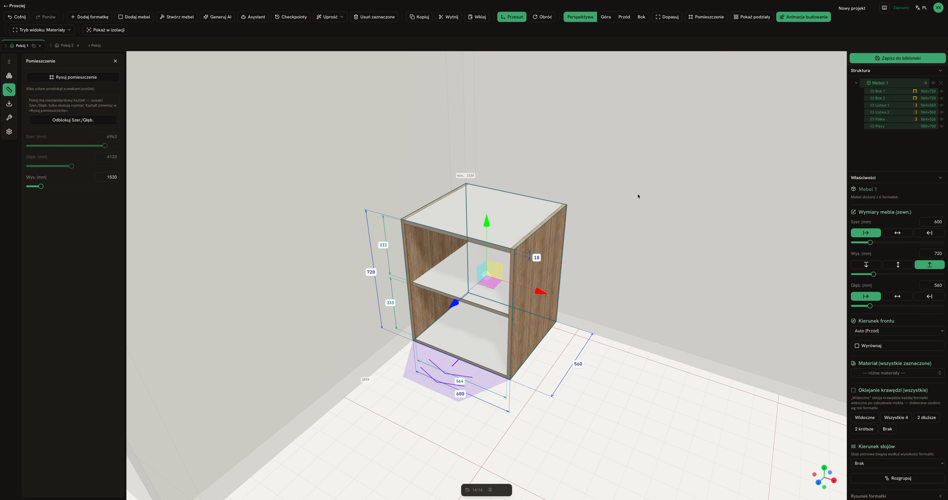
left_click_drag(624, 209, 644, 198)
scroll(644, 199, "down", 3)
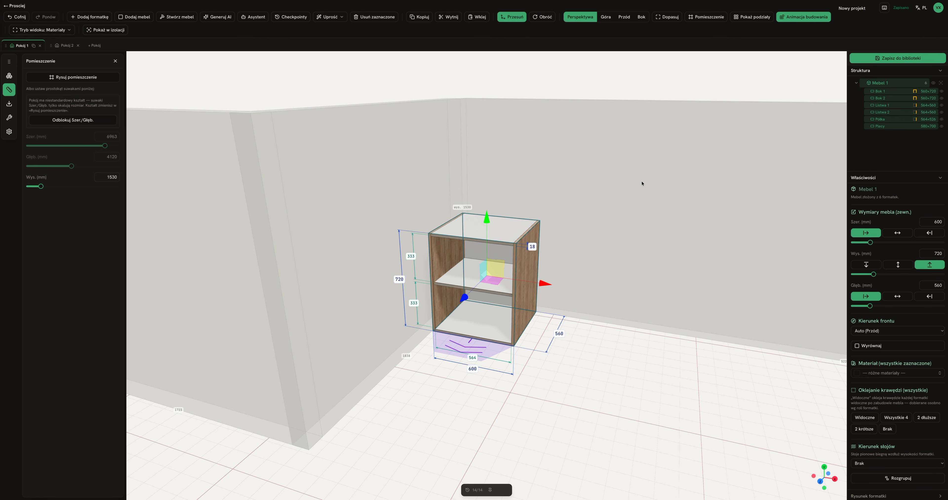
scroll(620, 182, "up", 2)
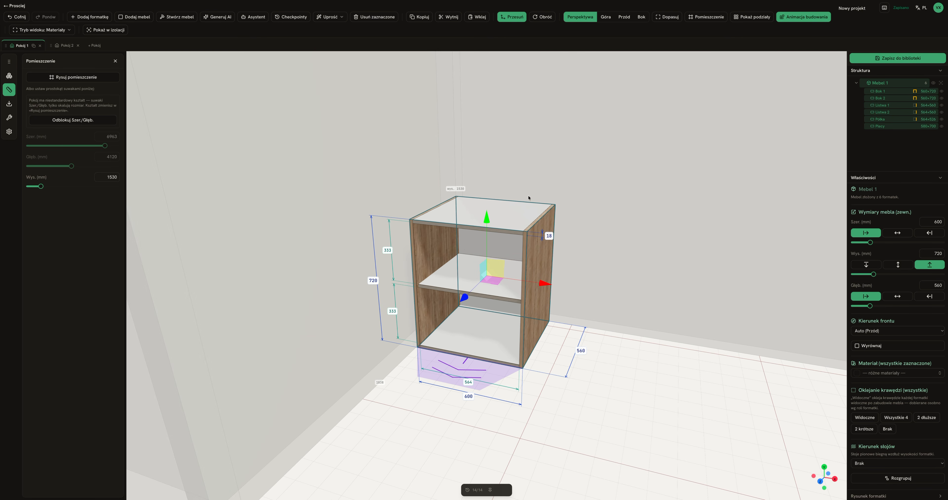
scroll(377, 196, "up", 3)
scroll(613, 174, "down", 2)
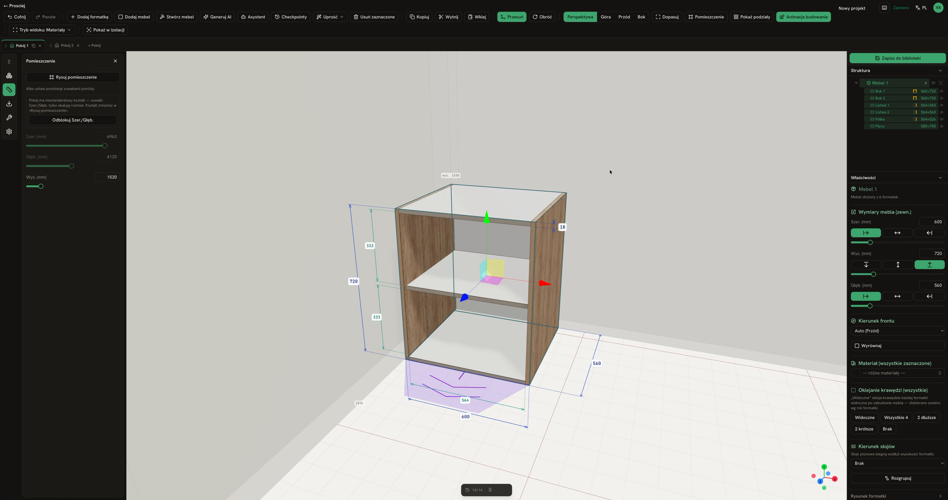
left_click_drag(660, 247, 696, 245)
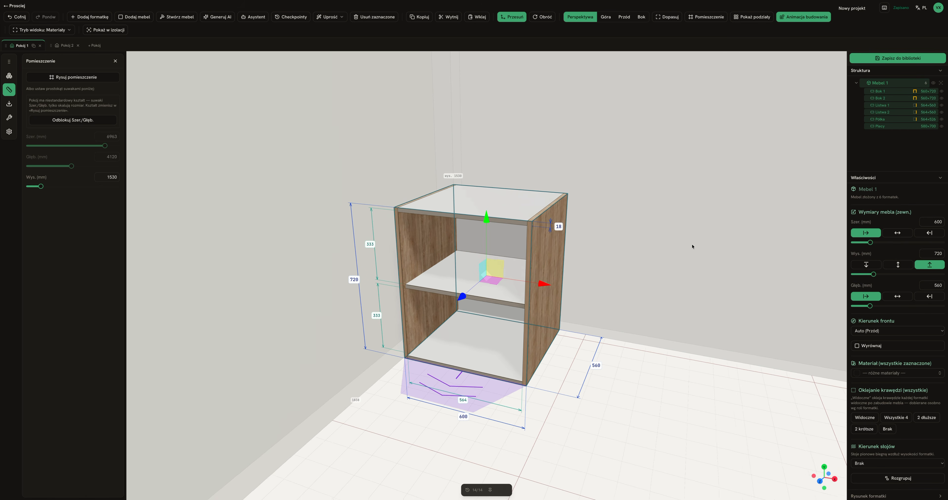
right_click_drag(695, 245, 641, 244)
Add two furniture pieces and one new panel to the room, and close the opened furniture creator
left_click(134, 17)
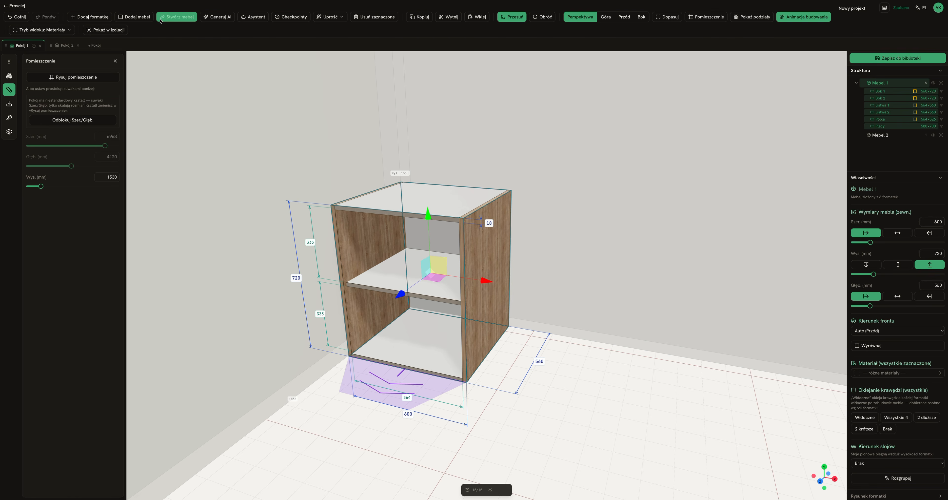
left_click(188, 20)
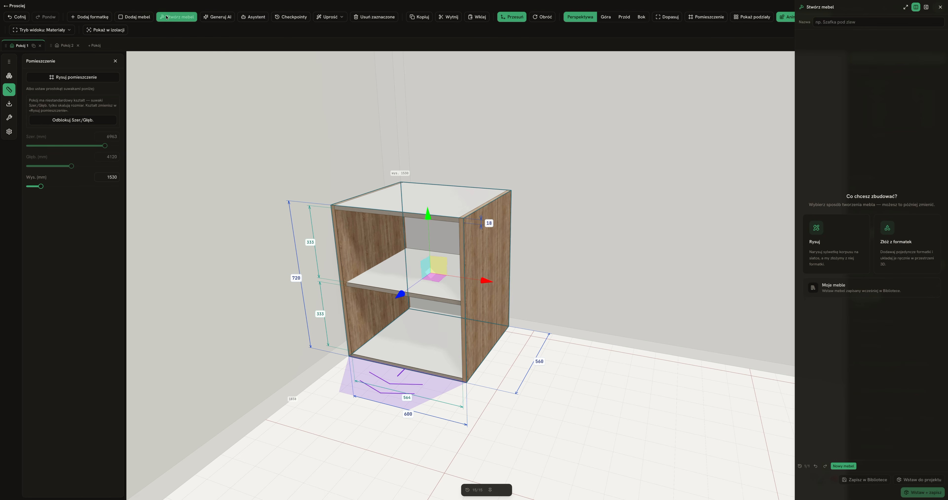
left_click(144, 18)
left_click(94, 17)
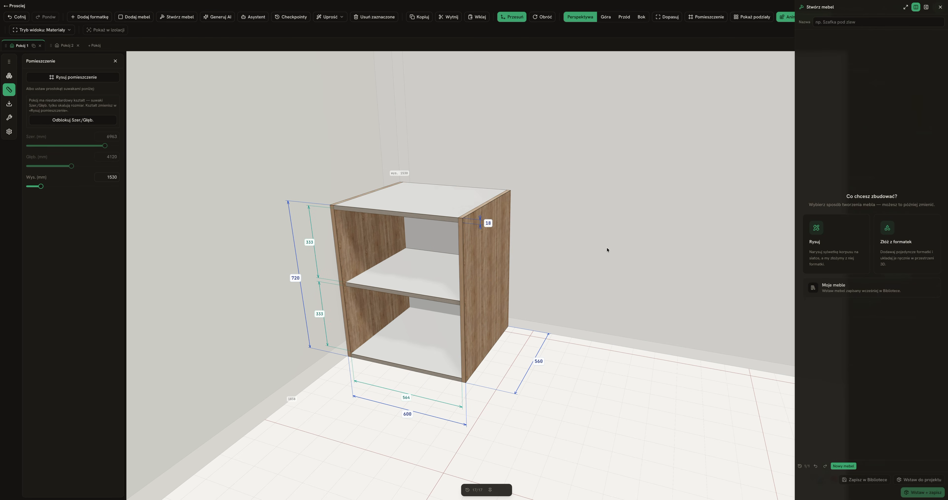
left_click_drag(612, 217, 658, 248)
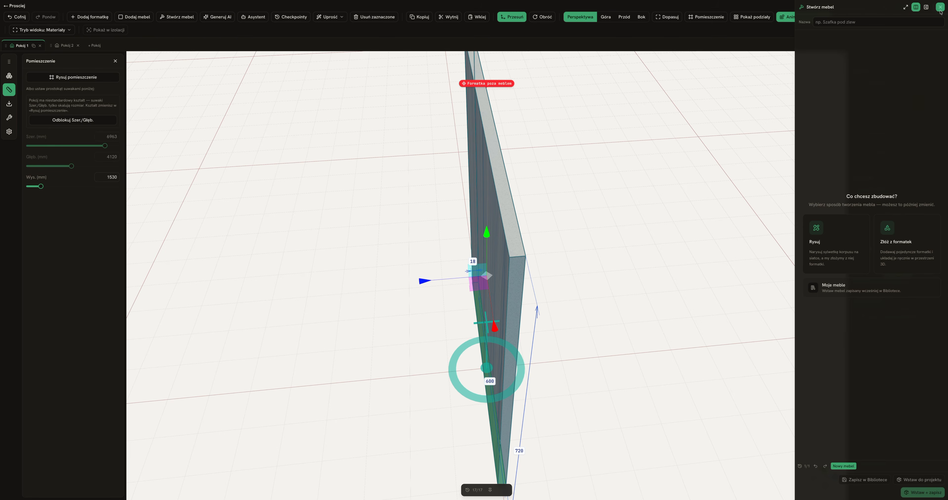
left_click(940, 8)
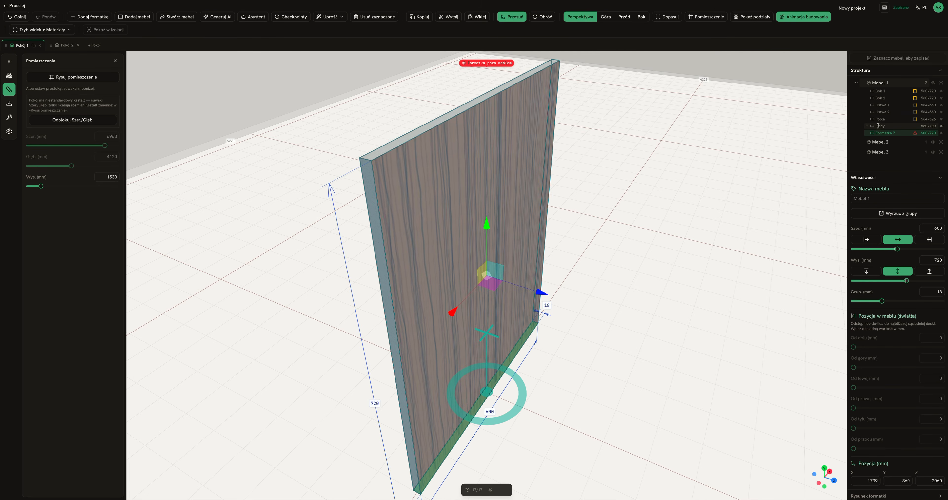
Delete Mebel 3, shift Mebel 2 to another spot in the room and delete it as well
left_click(891, 153)
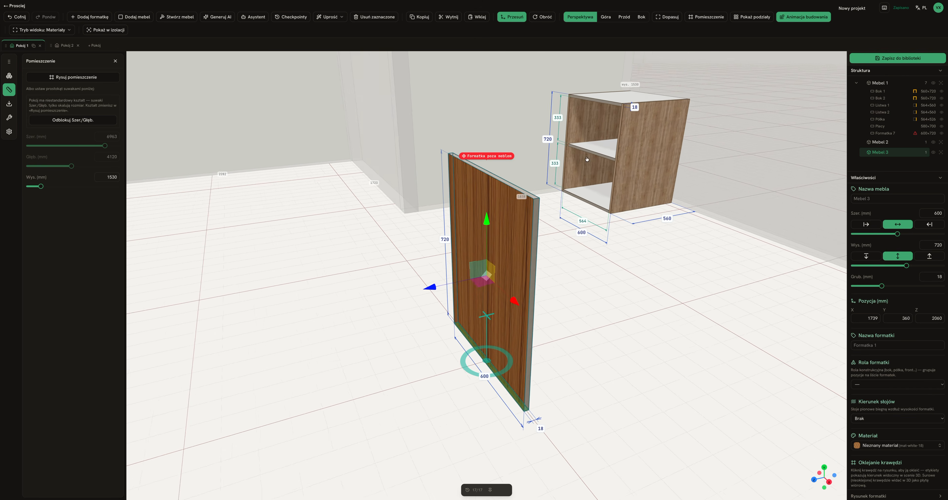
key("Delete")
left_click(883, 142)
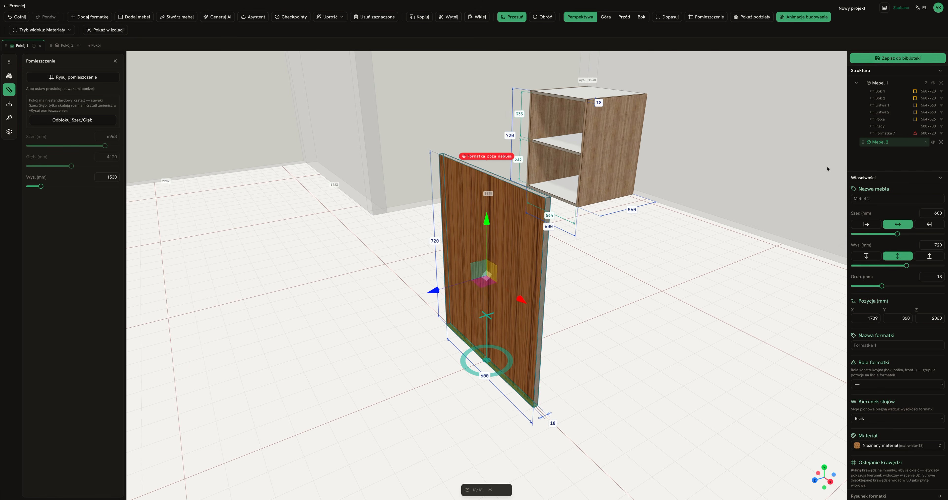
left_click_drag(489, 269, 539, 215)
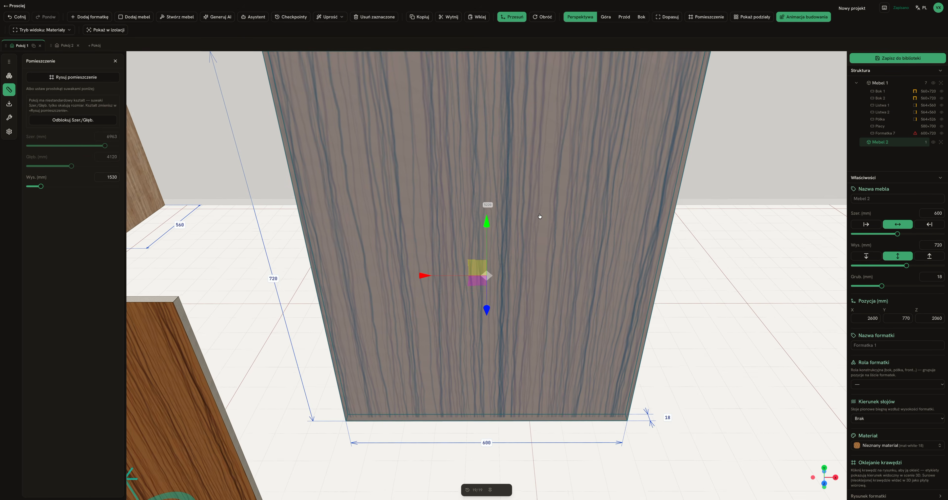
scroll(540, 216, "down", 5)
left_click_drag(482, 255, 519, 234)
key("Delete")
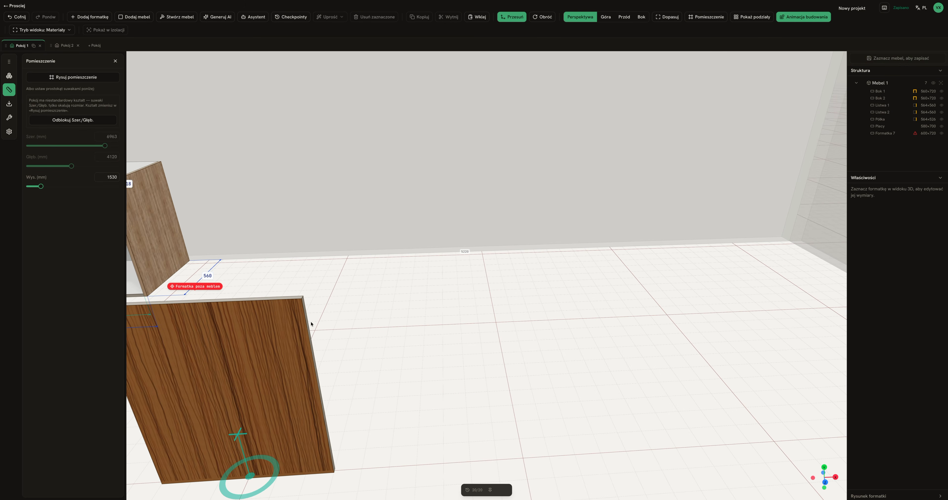
Undo the recent additions, moves and deletions until only the original Mebel 1 cabinet is left in the room
left_click(271, 338)
left_click_drag(324, 337, 243, 332)
left_click_drag(334, 336, 433, 325)
left_click(688, 281)
key("ctrl+z")
key("ctrl+z")
key("ctrl+z")
key("ctrl+z")
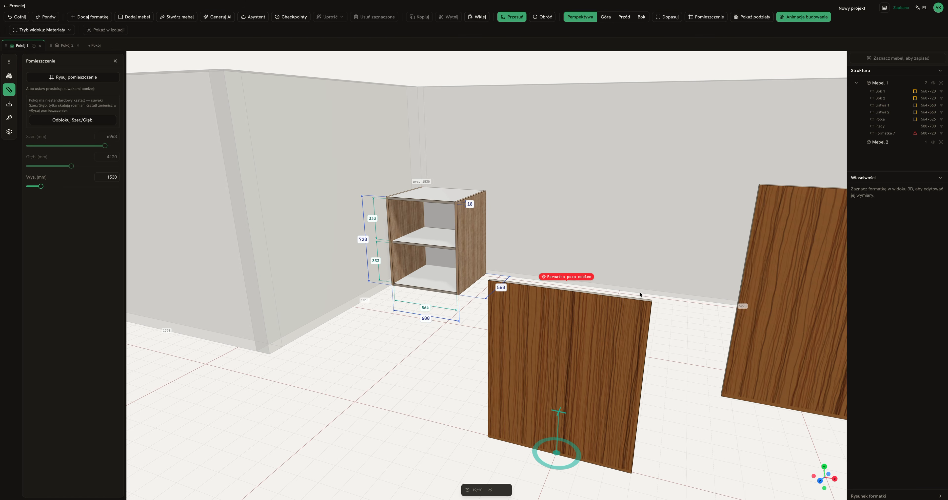
key("ctrl+z")
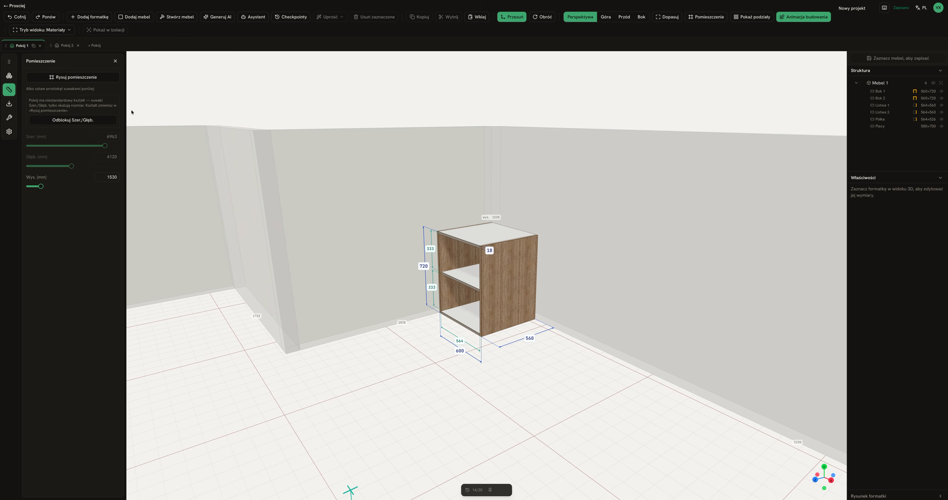
Add a new 600 × 720 mm panel and take it out of the Mebel 1 group as a separate furniture piece
left_click(90, 17)
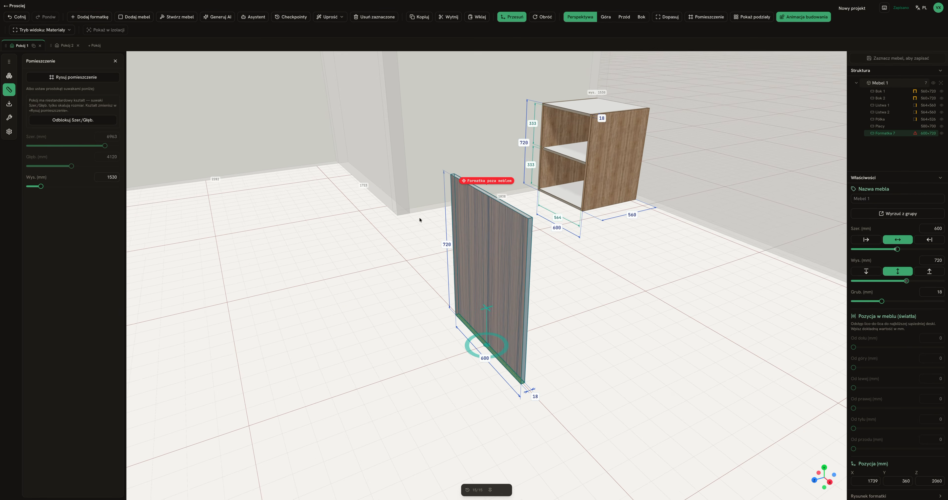
left_click_drag(870, 131, 801, 173)
left_click(602, 246)
left_click_drag(704, 158, 489, 310)
left_click(585, 349)
left_click_drag(700, 237, 561, 239)
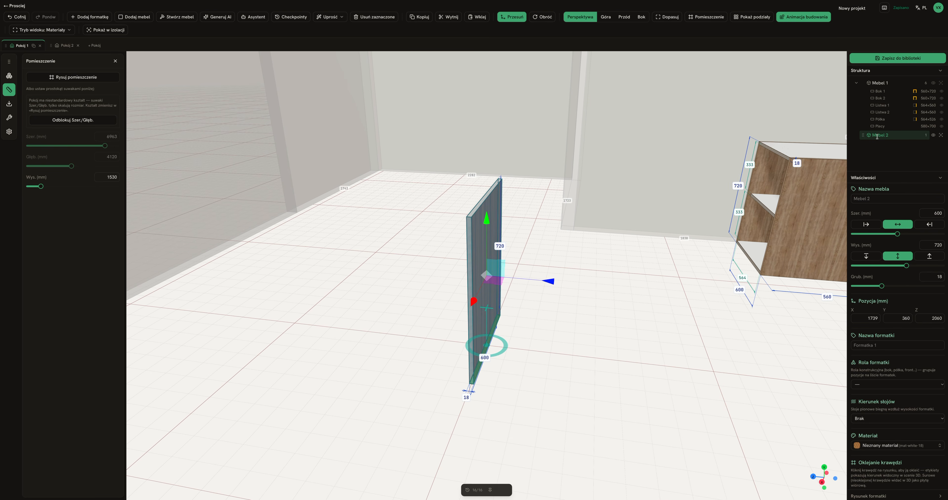
Collapse and expand the Mebel 1 group in the structure tree to compare it with the single-panel Mebel 2
left_click(856, 81)
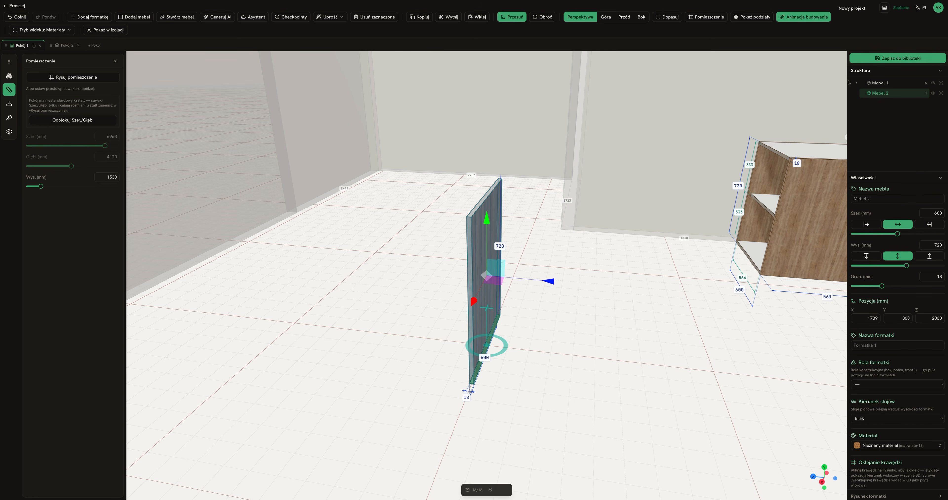
left_click(856, 83)
left_click_drag(603, 239, 548, 245)
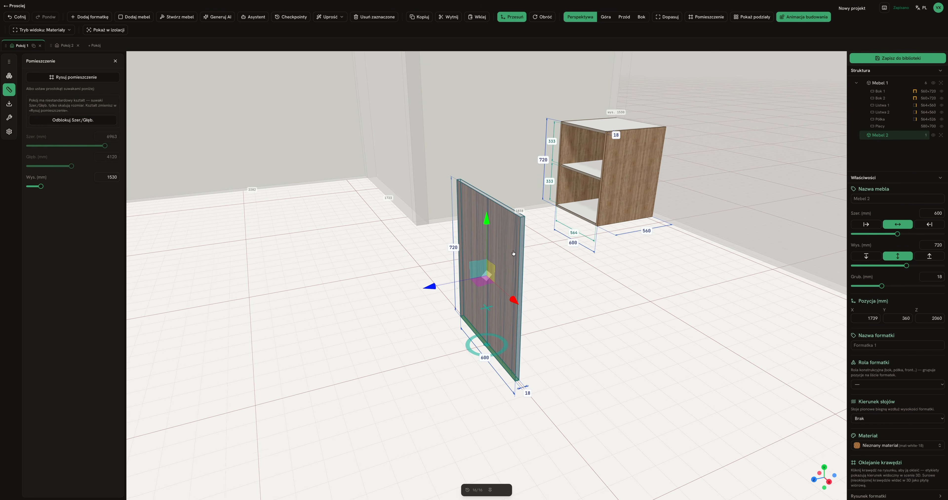
left_click(857, 83)
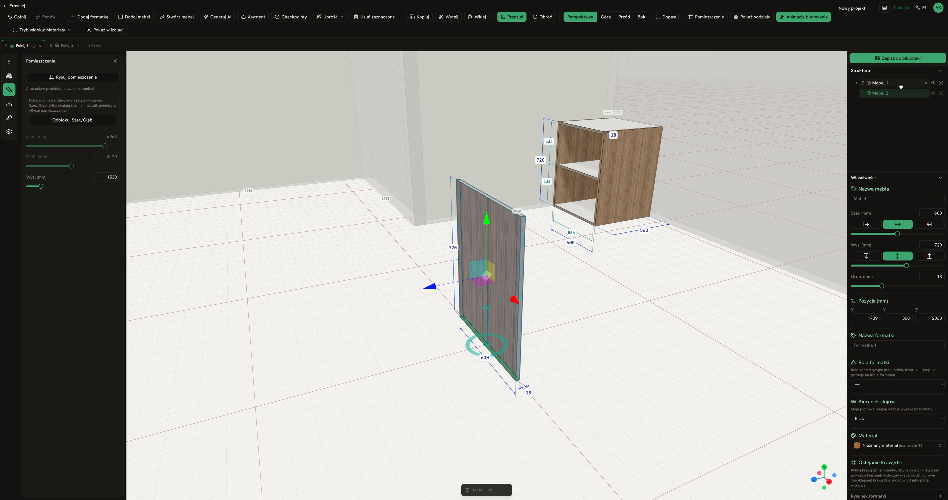
left_click(857, 83)
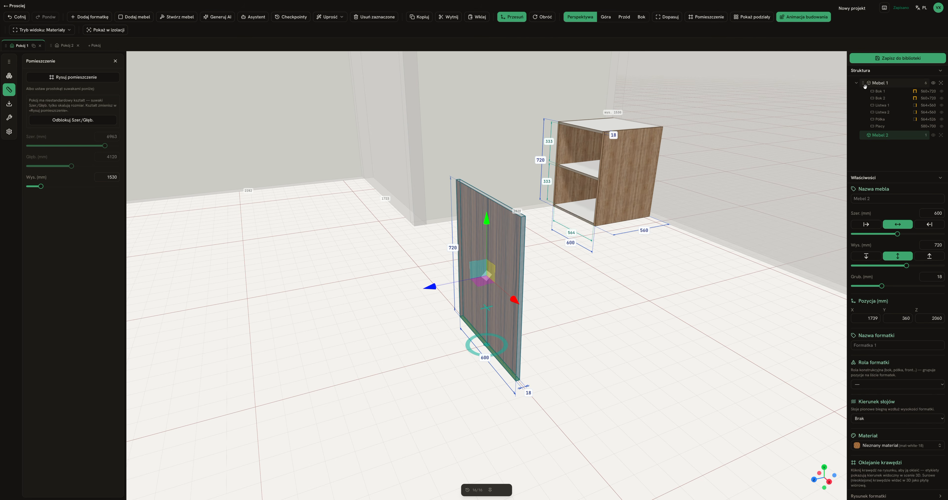
Rename the Mebel 1 cabinet as "szafka" in the structure tree
double_click(881, 83)
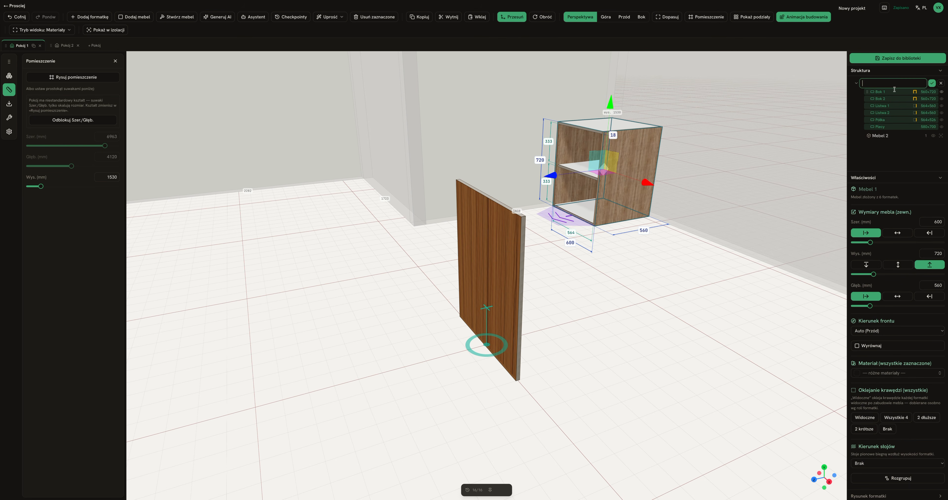
type("szafka")
key("Return")
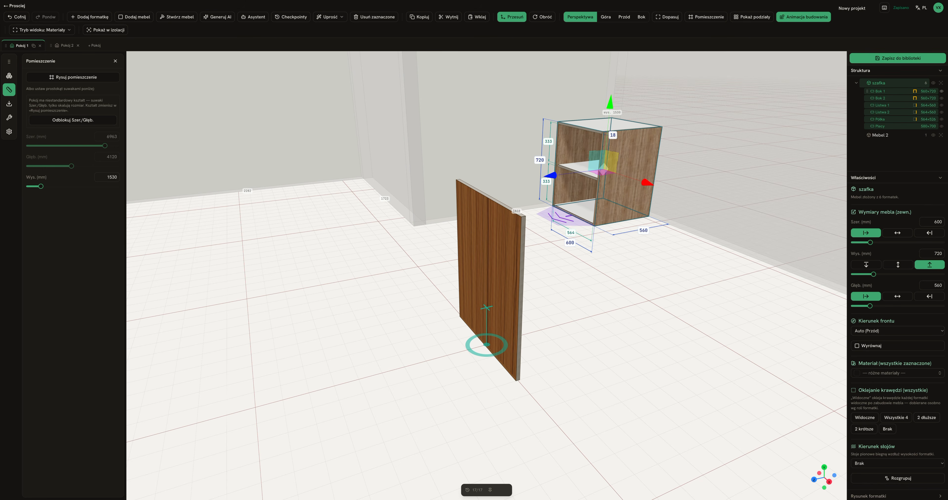
Select the szafka's component panels one after another from Bok 1 to Plecy, view the cabinet and clear the selection
left_click(878, 91)
left_click(883, 98)
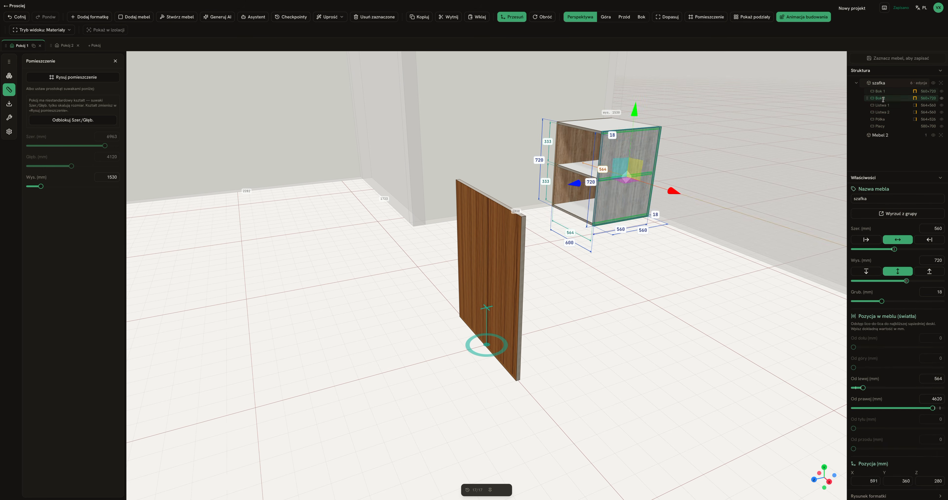
left_click(885, 106)
left_click(888, 113)
left_click(889, 119)
left_click(888, 127)
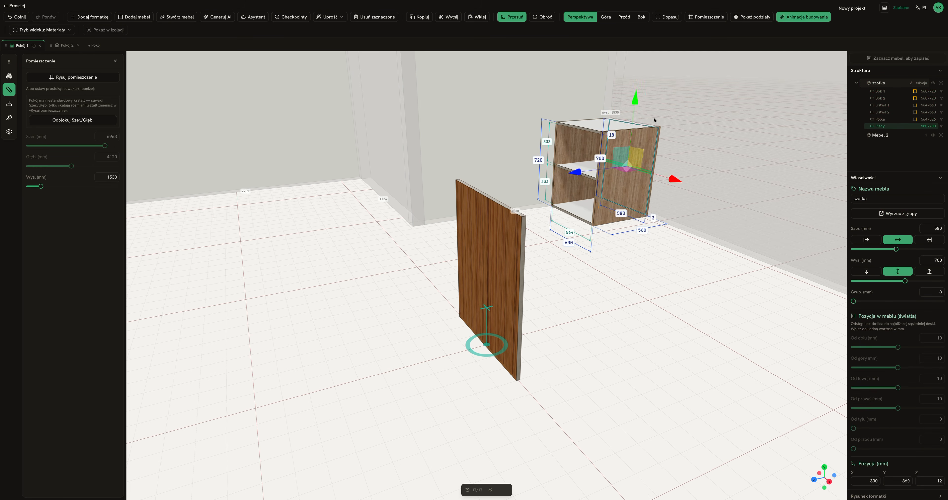
left_click_drag(636, 127, 661, 132)
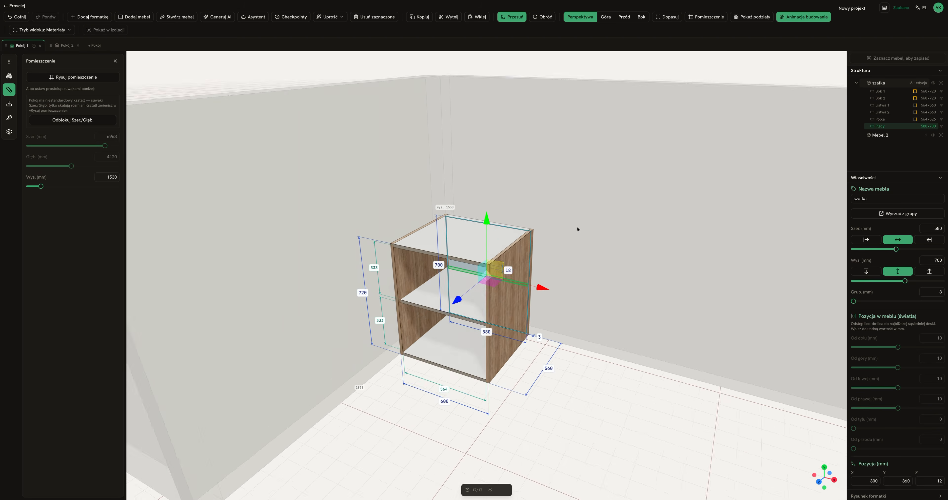
left_click(565, 276)
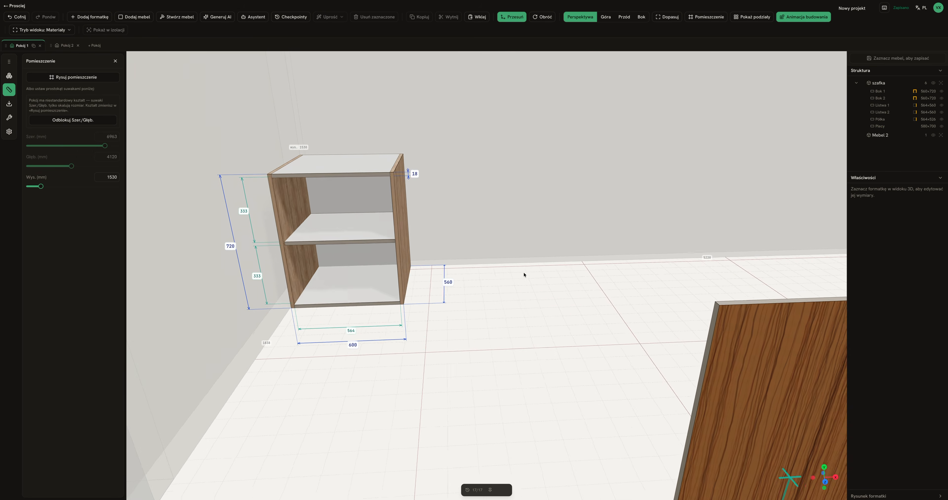
Select the whole szafka cabinet and try moving it along the back wall twice, undoing each move
left_click(882, 83)
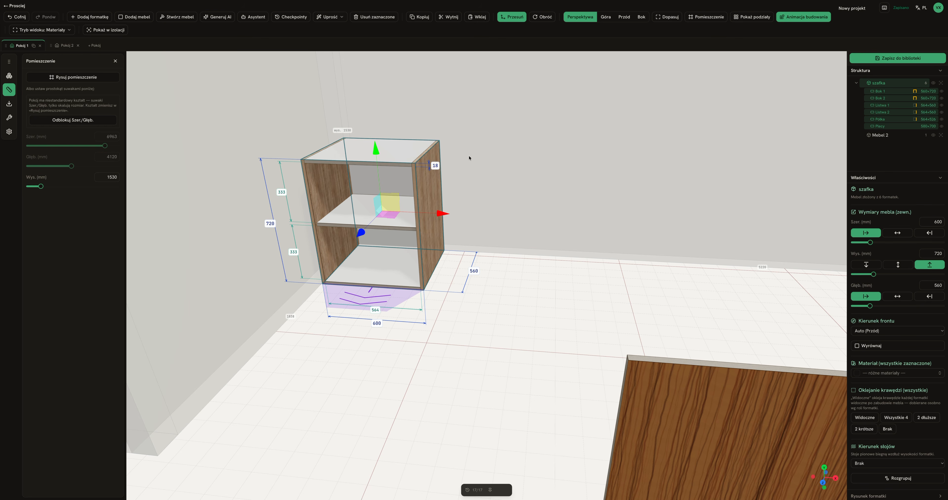
left_click_drag(391, 202, 586, 205)
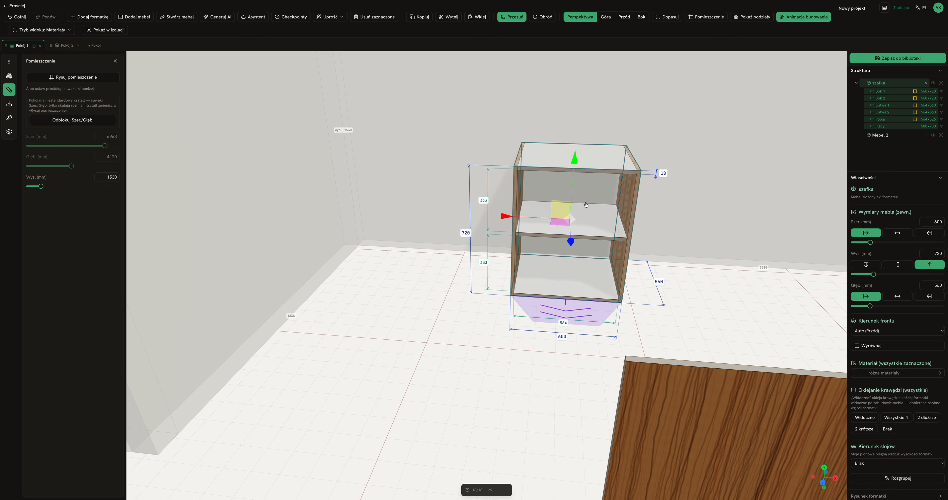
key("ctrl+z")
left_click_drag(397, 202, 639, 211)
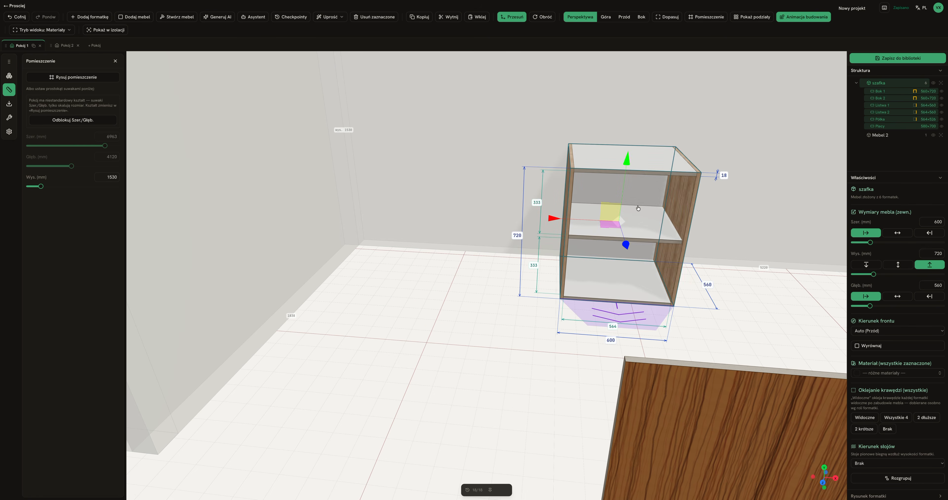
key("ctrl+z")
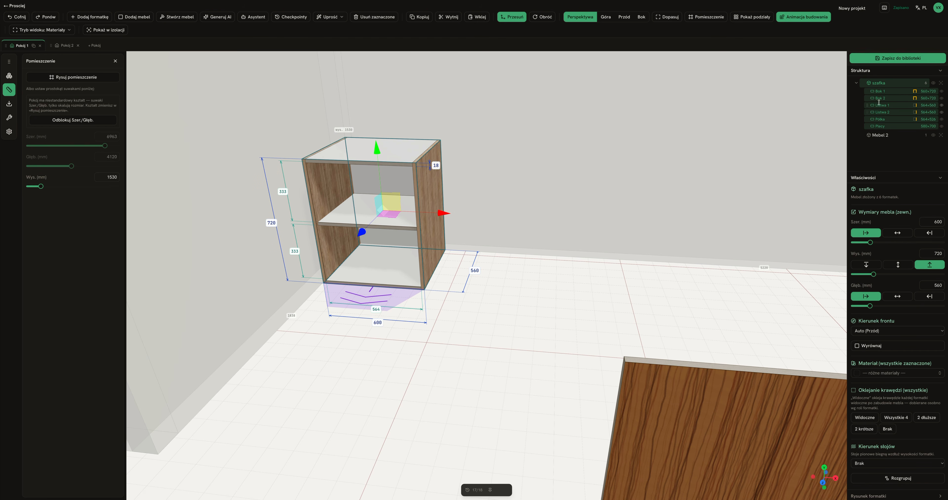
Select only the Półka shelf, try moving it out of the cabinet, undo the move and deselect it
double_click(401, 224)
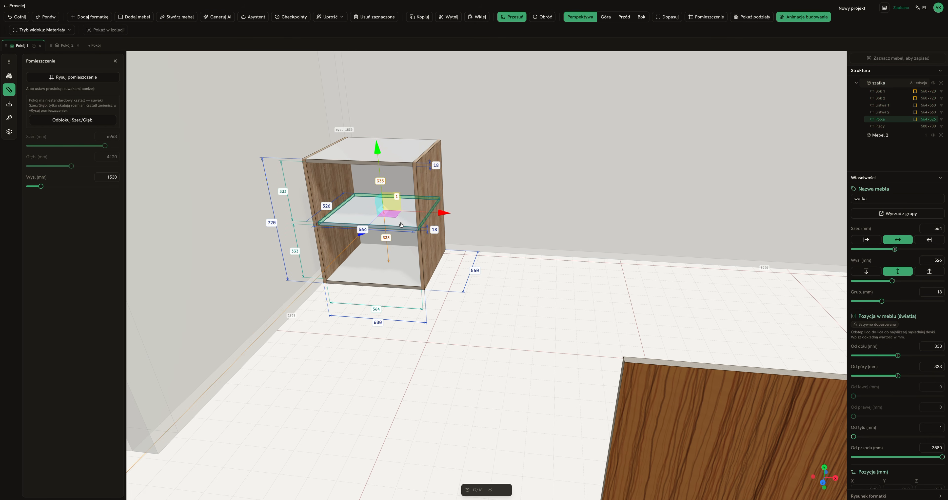
left_click_drag(397, 207, 738, 222)
key("ctrl+z")
left_click(528, 296)
Select the whole szafka cabinet from the structure tree and focus the view on it
left_click_drag(531, 262, 828, 130)
left_click(883, 84)
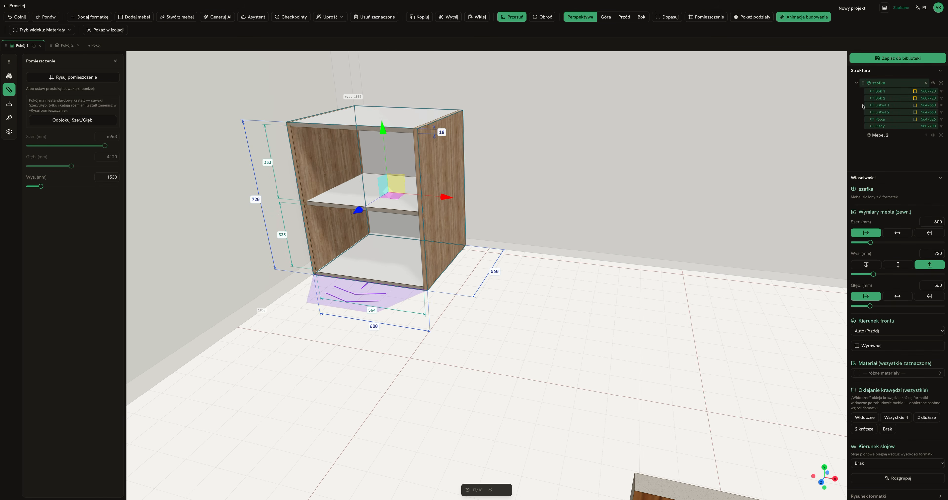
scroll(640, 156, "down", 4)
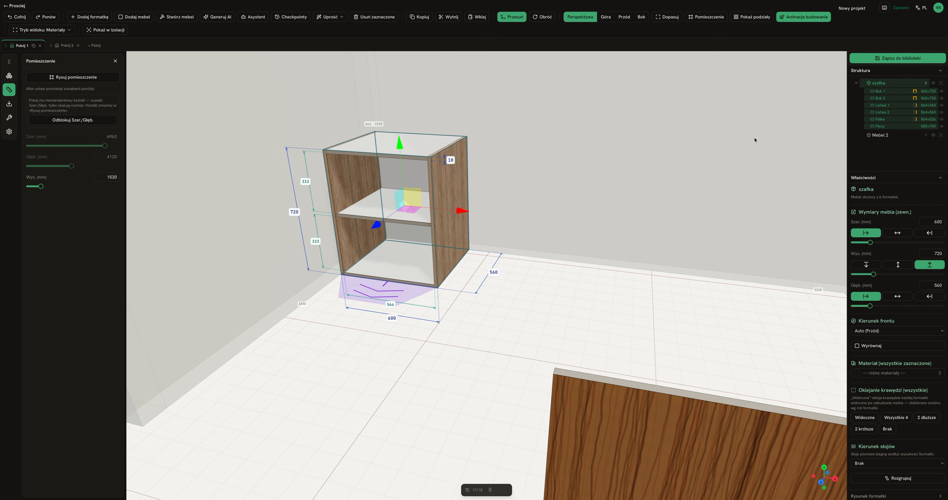
key("f")
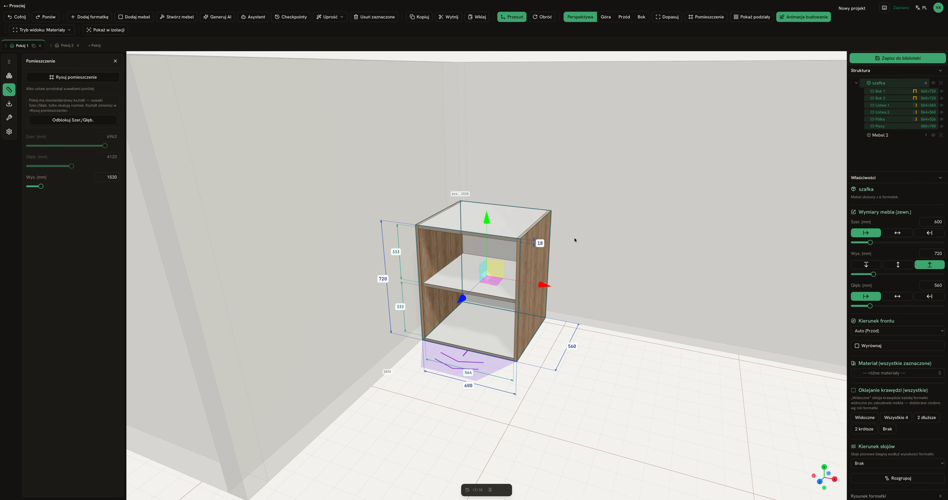
Open the Półka shelf for editing inside the szafka cabinet and look through its properties
scroll(791, 174, "up", 5)
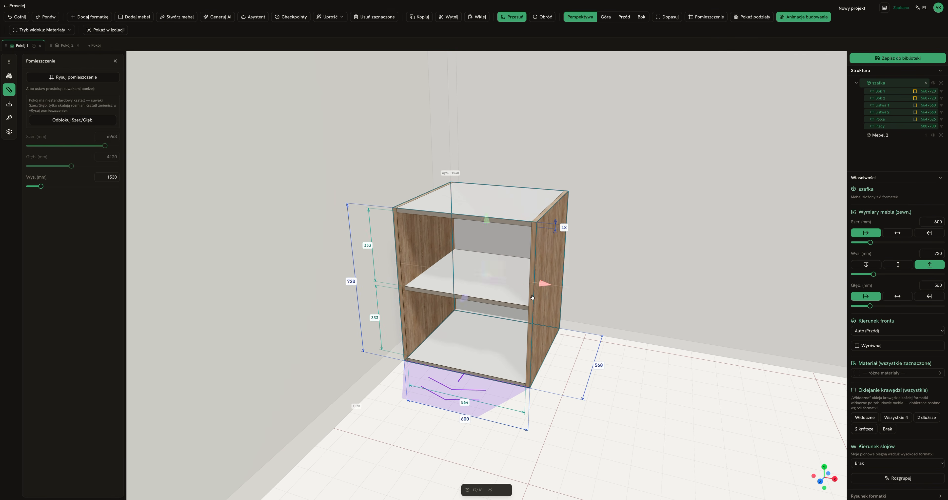
double_click(511, 297)
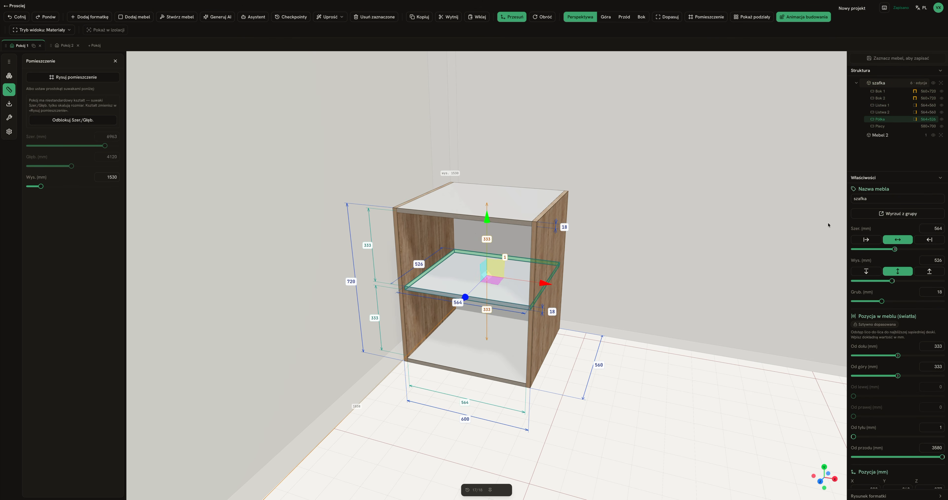
scroll(872, 246, "down", 8)
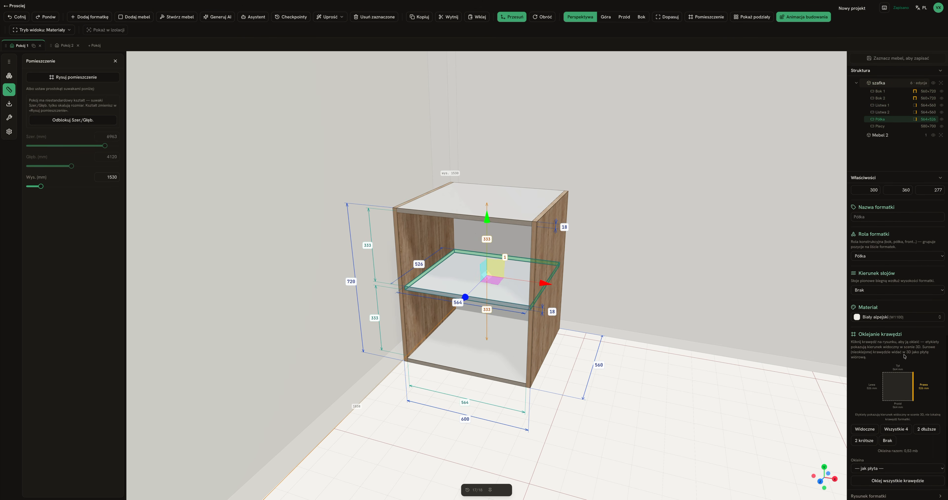
scroll(897, 392, "up", 8)
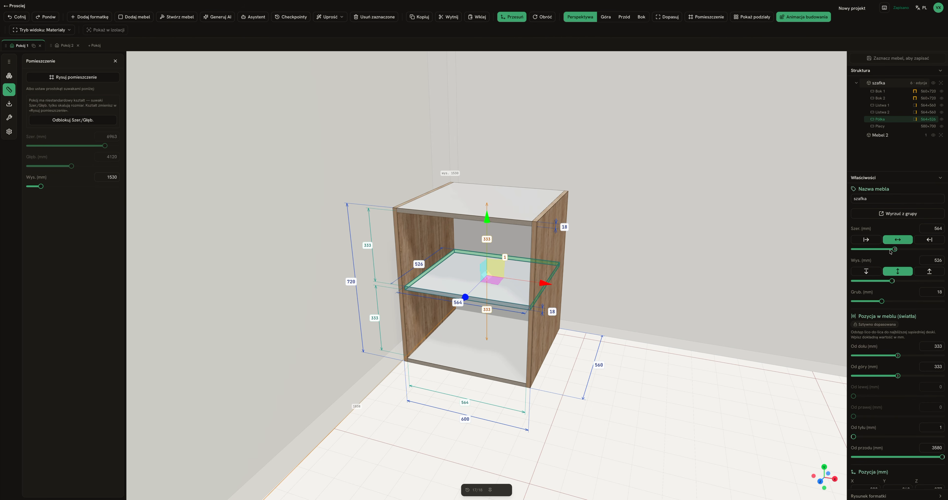
Try widening the Półka shelf to 1200 mm and 835 mm, and return its width to 564 mm
left_click_drag(895, 249, 942, 249)
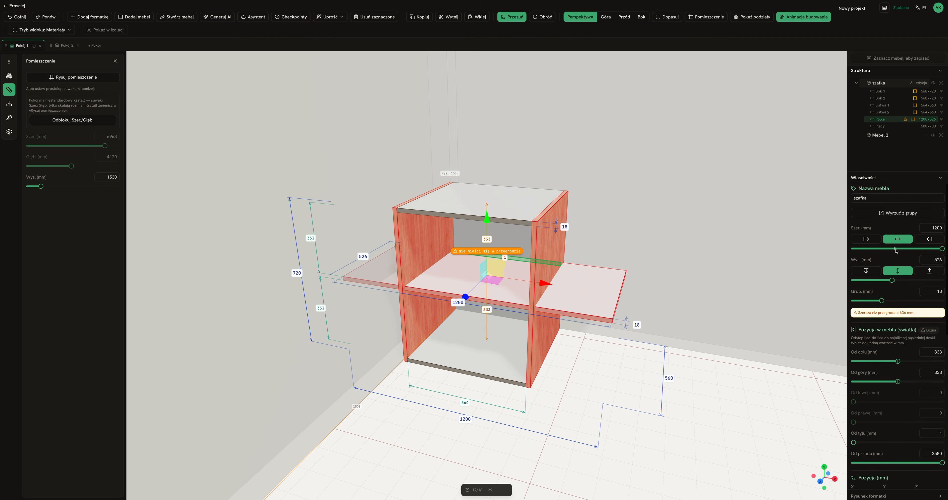
scroll(941, 248, "down", 1)
left_click(939, 248)
left_click_drag(941, 245, 916, 244)
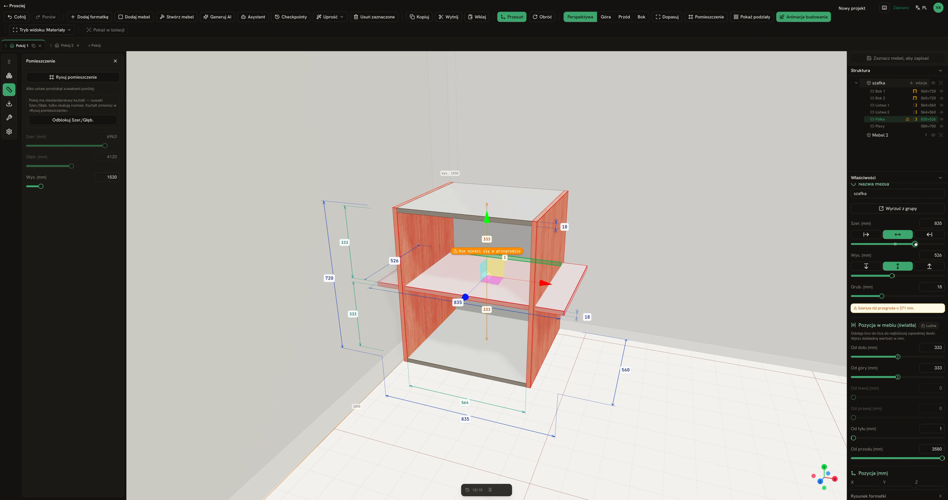
left_click_drag(916, 244, 895, 244)
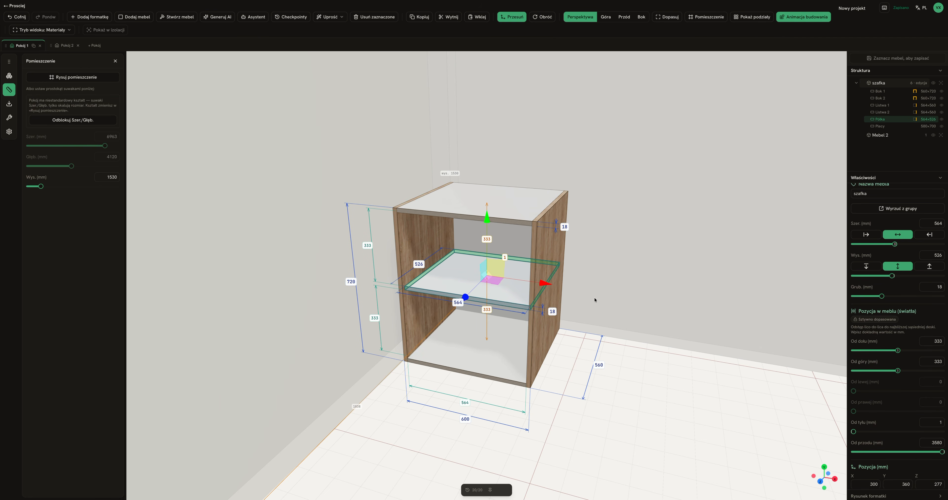
left_click_drag(595, 299, 602, 298)
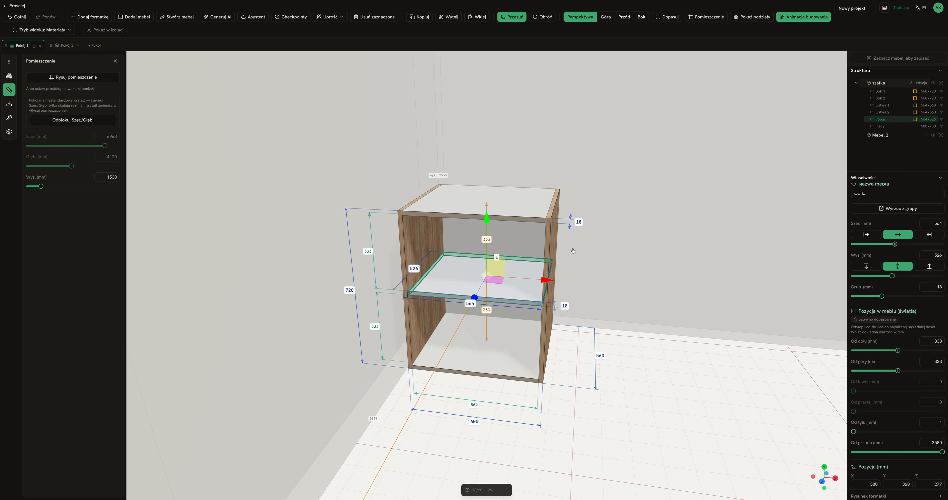
mouse_move(895, 244)
left_mouse_down()
mouse_move(881, 244)
mouse_move(895, 245)
left_mouse_up()
left_click_drag(620, 320, 614, 312)
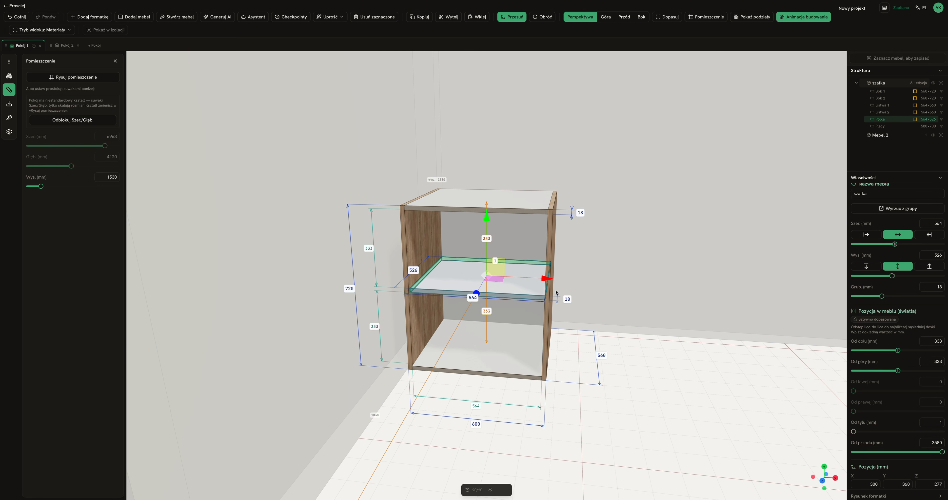
left_click_drag(563, 277, 634, 313)
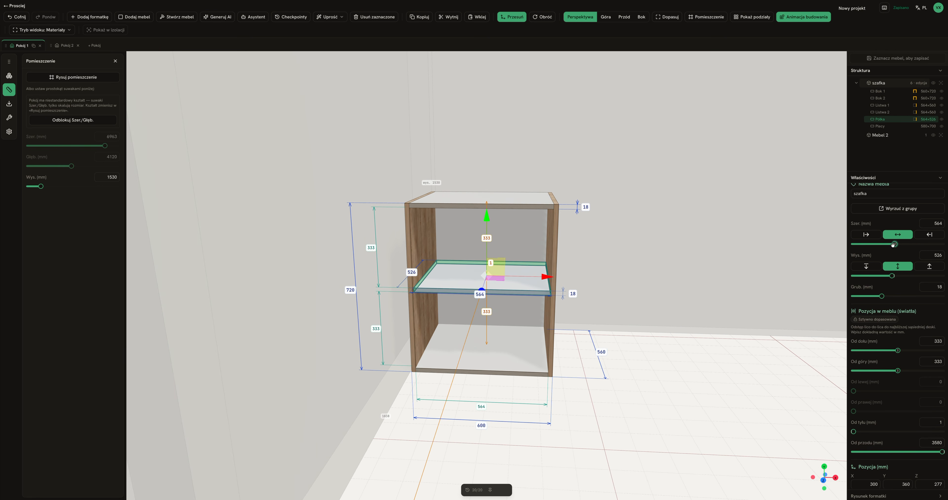
left_click_drag(681, 255, 667, 259)
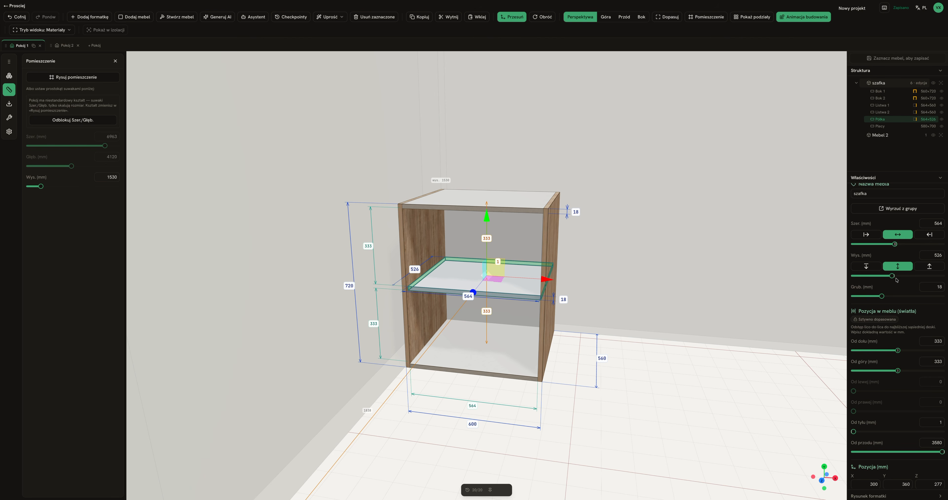
Try several depths for the Półka shelf, set its Wys. dimension to 555 mm and clear the selection
left_click_drag(892, 276, 881, 276)
left_click_drag(639, 278, 662, 285)
left_click_drag(883, 276, 892, 276)
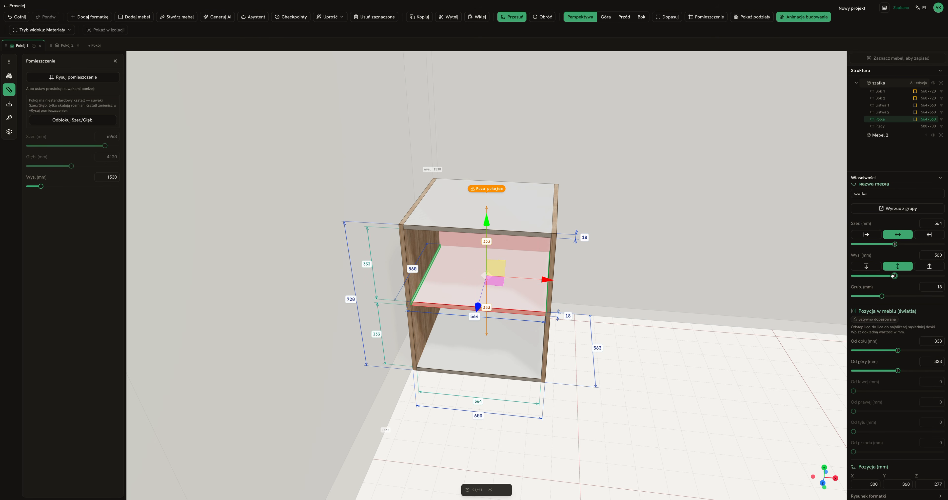
left_click_drag(942, 255, 886, 261)
type("559")
key("BackSpace")
type("5")
left_click_drag(675, 262, 538, 249)
left_click(648, 302)
left_click_drag(648, 302, 572, 290)
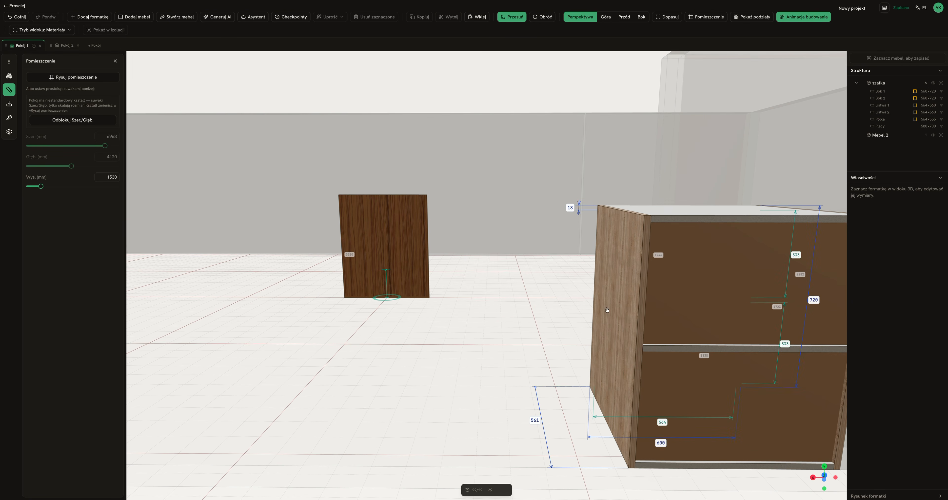
Select the szafka cabinet, open its Półka shelf to examine the thickness setting, and clear the selection
left_click_drag(604, 237, 812, 252)
left_click(401, 227)
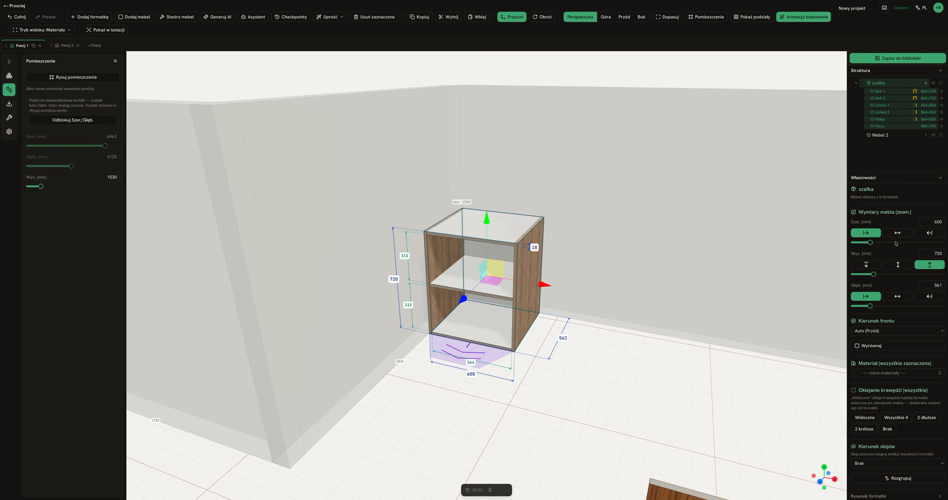
scroll(618, 282, "up", 3)
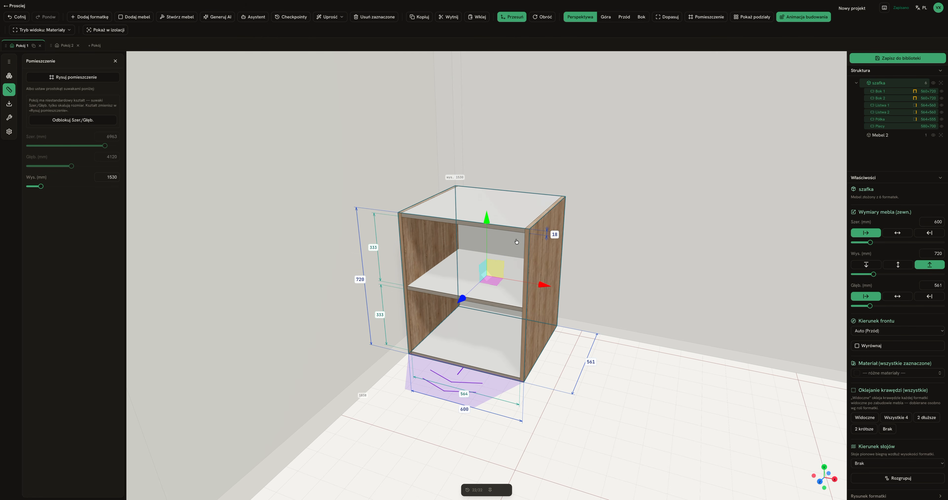
left_click_drag(628, 303, 650, 298)
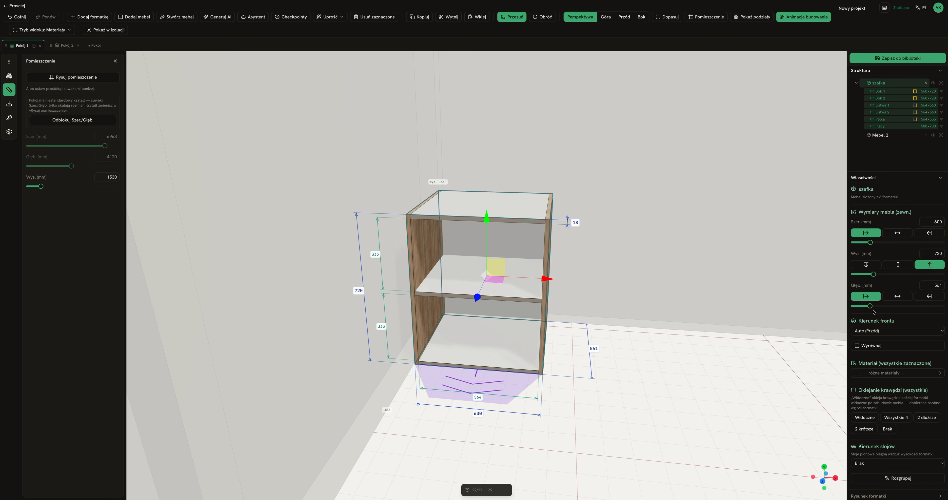
double_click(525, 300)
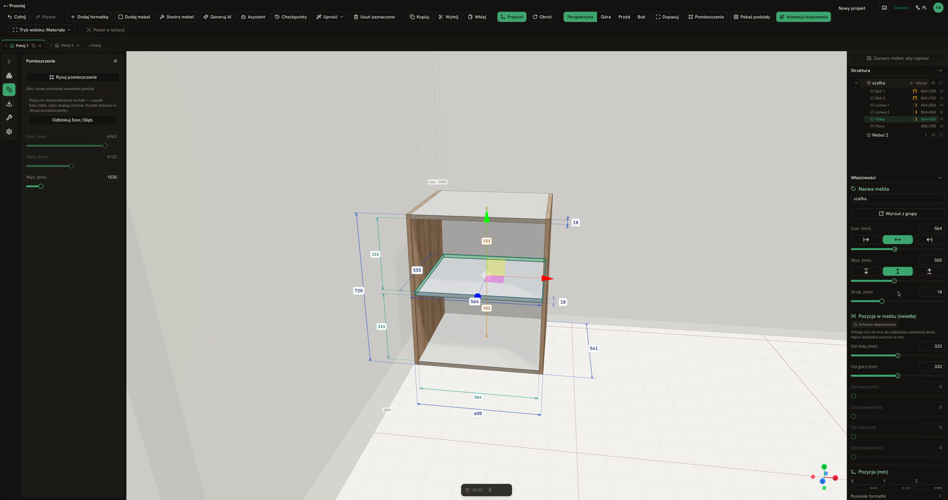
mouse_move(881, 301)
left_mouse_down()
mouse_move(942, 301)
mouse_move(882, 301)
left_mouse_up()
left_click(648, 343)
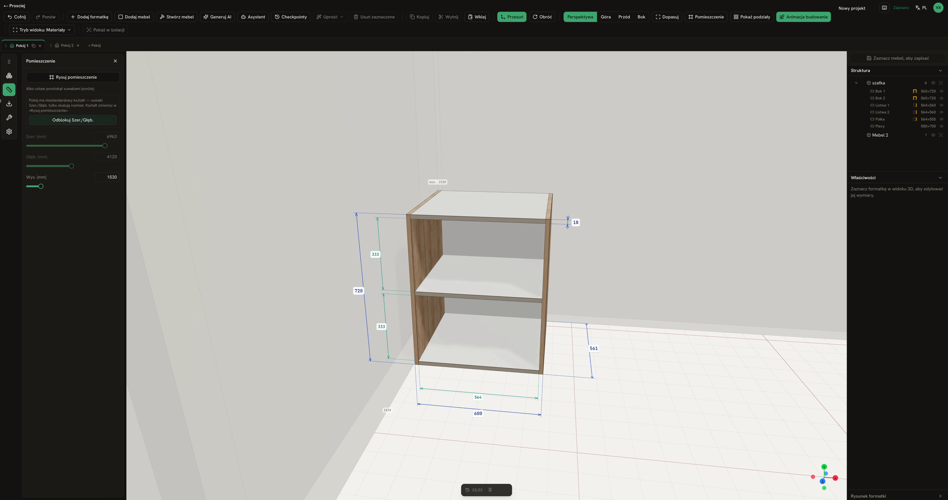
Open the global settings and examine the default panel thickness and the standard, compact and metal/front board sizes
left_click(9, 131)
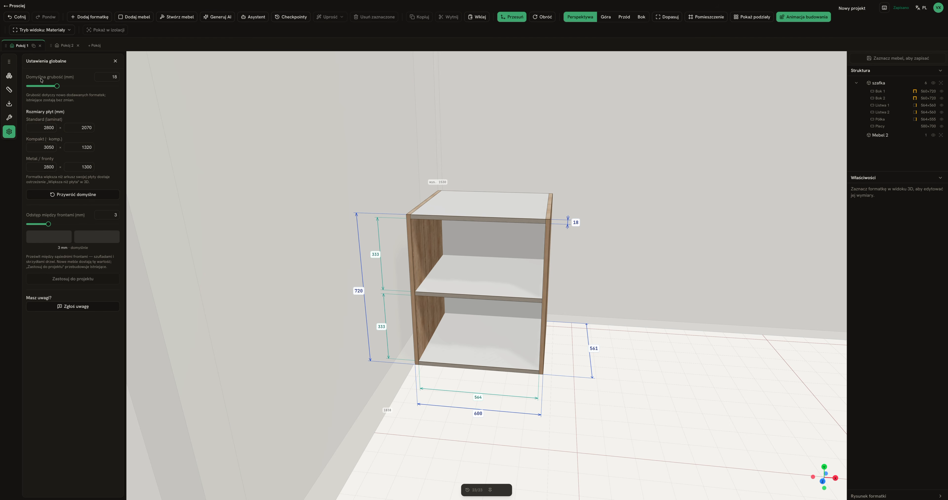
left_click(110, 79)
left_click(117, 78)
double_click(109, 79)
left_click_drag(25, 110, 122, 167)
left_click(104, 118)
left_click_drag(220, 149, 209, 137)
right_click_drag(209, 137, 254, 167)
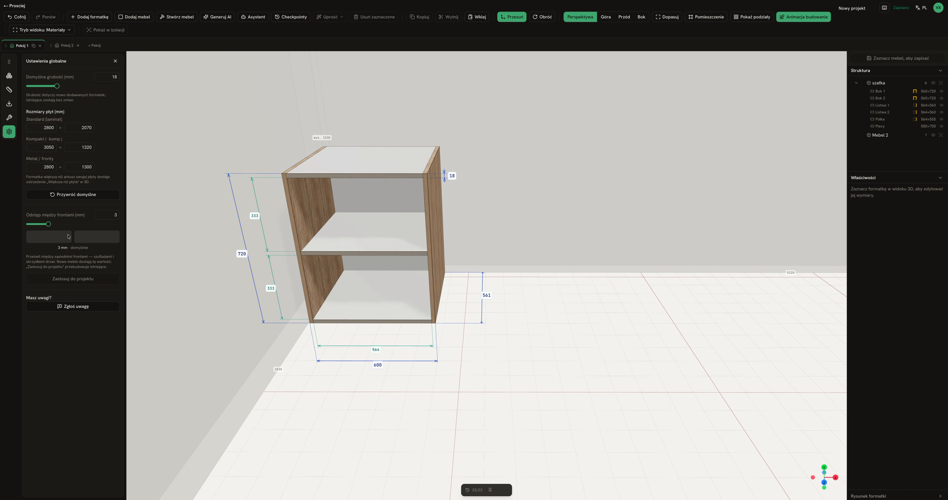
Examine the gap between fronts setting in the global settings, keeping it at 3 mm
left_click(115, 214)
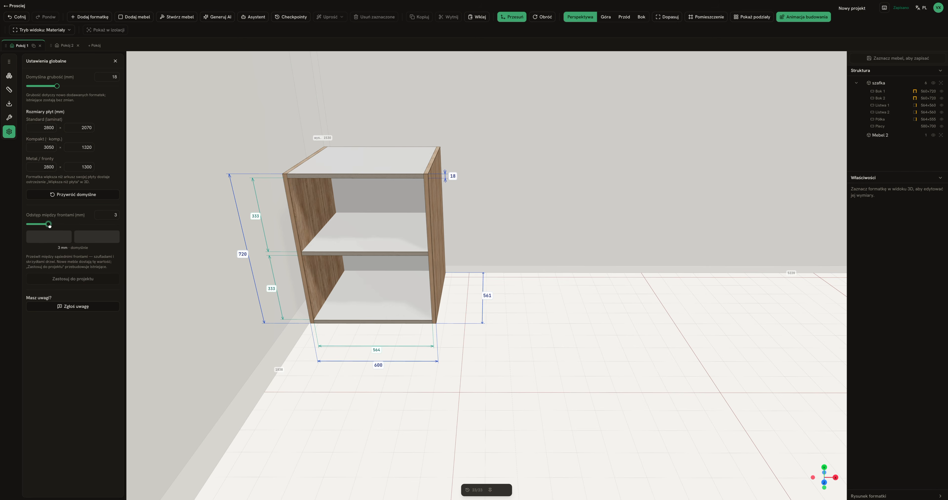
mouse_move(48, 223)
left_mouse_down()
mouse_move(116, 224)
mouse_move(30, 225)
mouse_move(57, 227)
left_mouse_up()
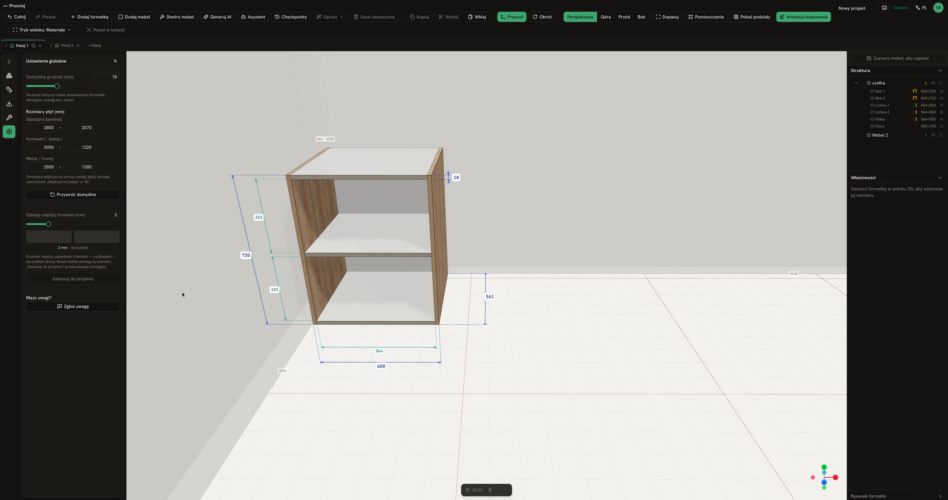
mouse_move(48, 224)
left_mouse_down()
mouse_move(99, 224)
mouse_move(33, 224)
mouse_move(57, 224)
mouse_move(48, 224)
left_mouse_up()
left_click(108, 215)
scroll(144, 212, "down", 7)
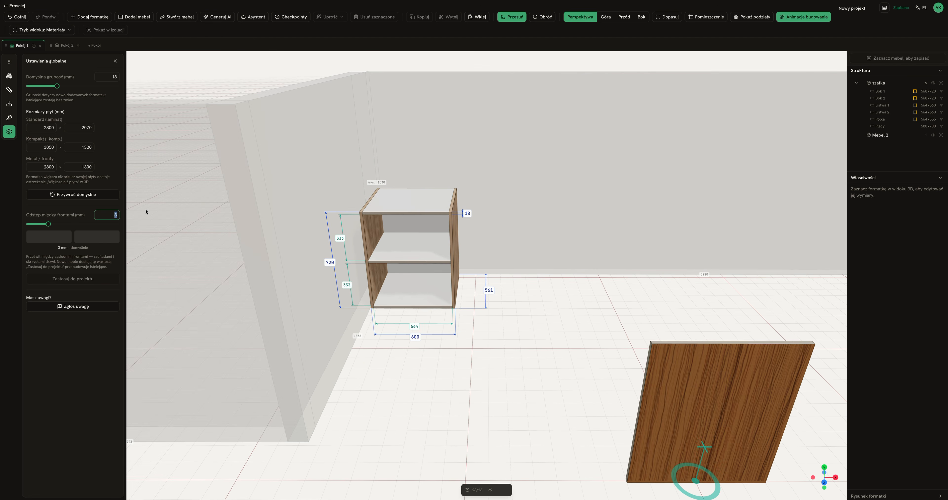
scroll(260, 217, "up", 5)
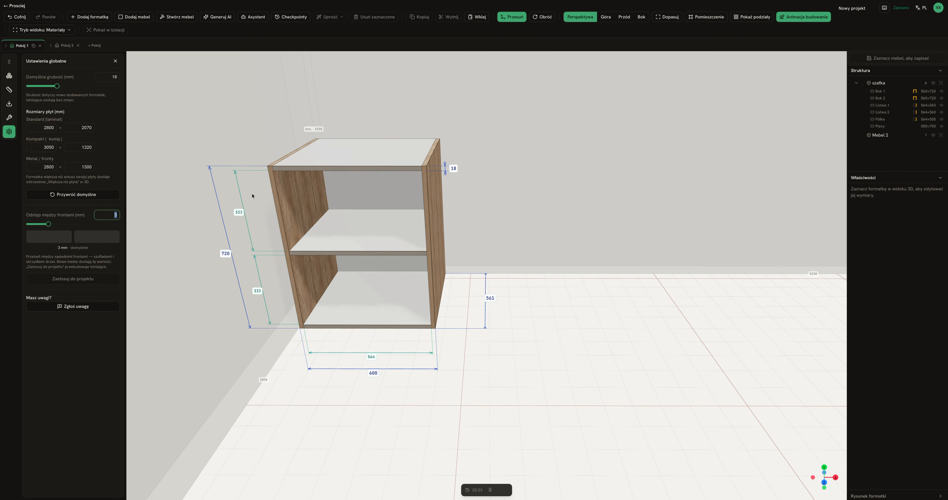
left_click(209, 204)
Select the freestanding Mebel 2 panel in the room and rename the furniture as "mebel test"
scroll(652, 212, "down", 5)
scroll(661, 220, "down", 3)
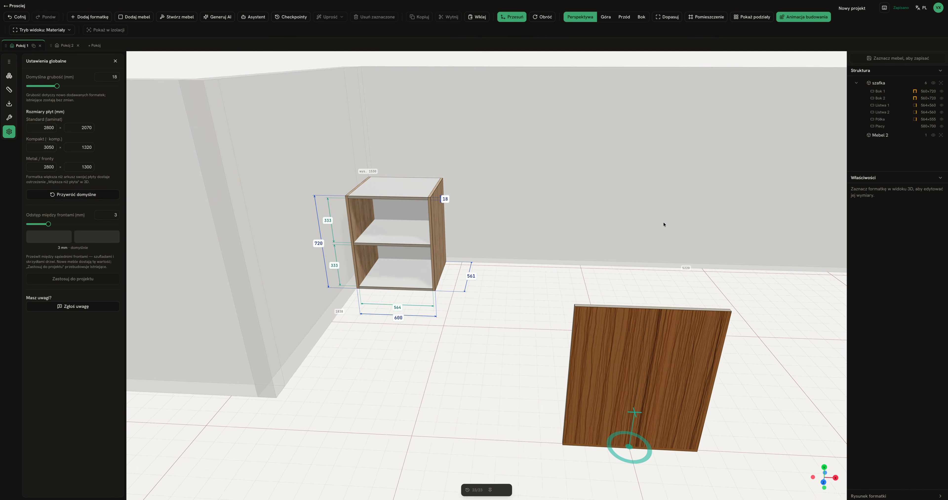
scroll(664, 224, "down", 1)
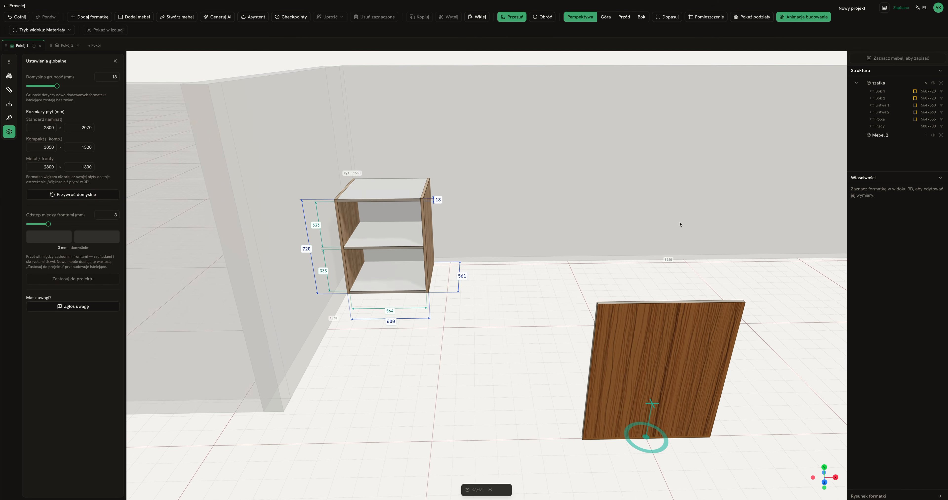
scroll(680, 222, "down", 2)
scroll(664, 223, "up", 6)
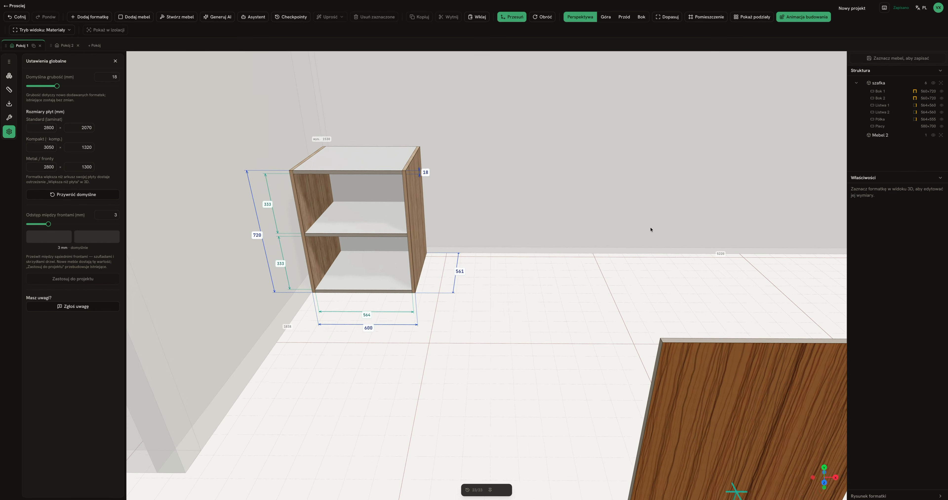
scroll(687, 285, "down", 6)
left_click(653, 317)
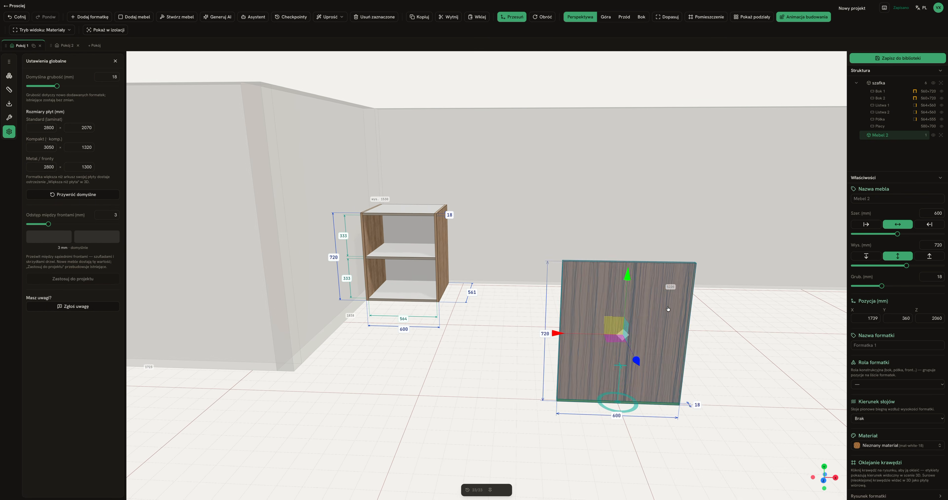
left_click_drag(664, 314, 597, 301)
left_click_drag(557, 283, 638, 263)
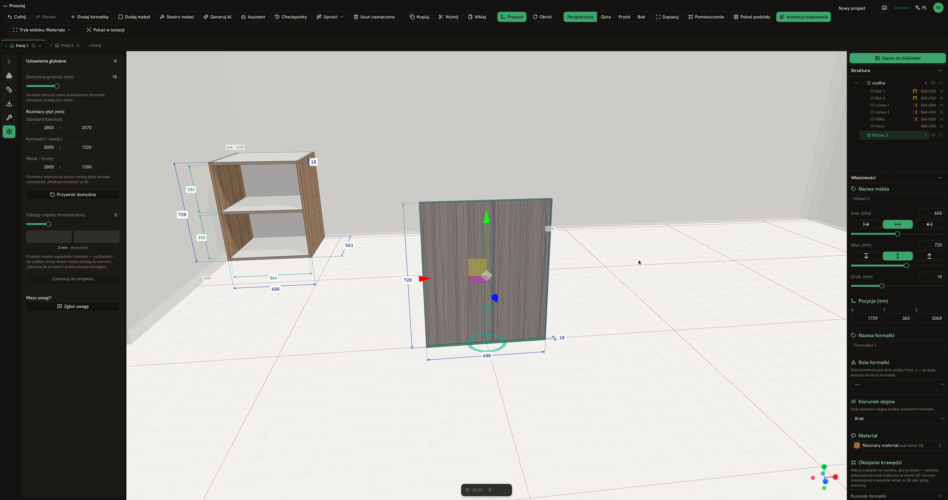
left_click(652, 264)
left_click(524, 255)
scroll(526, 258, "up", 3)
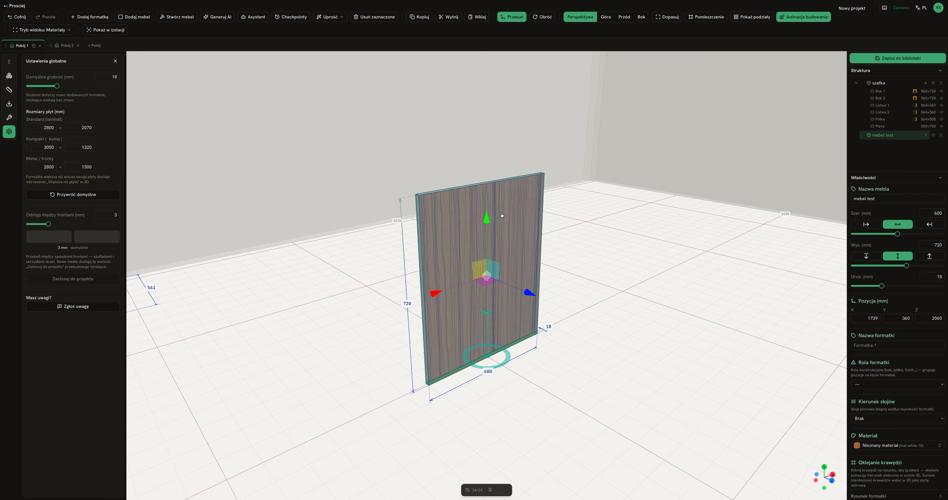
Paste a copy of the mebel test panel and nest it inside the original mebel test in the structure tree
key("ctrl+v")
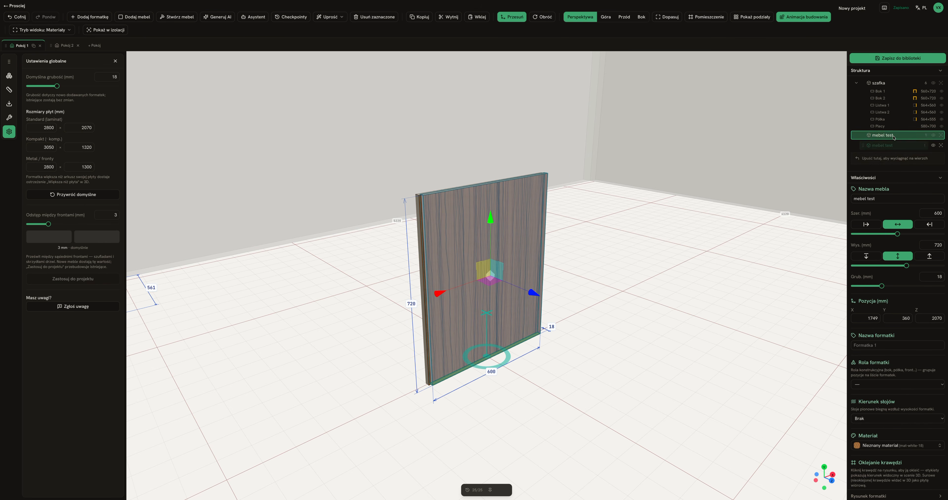
left_click_drag(893, 137, 893, 137)
left_click(896, 144)
left_click(896, 149)
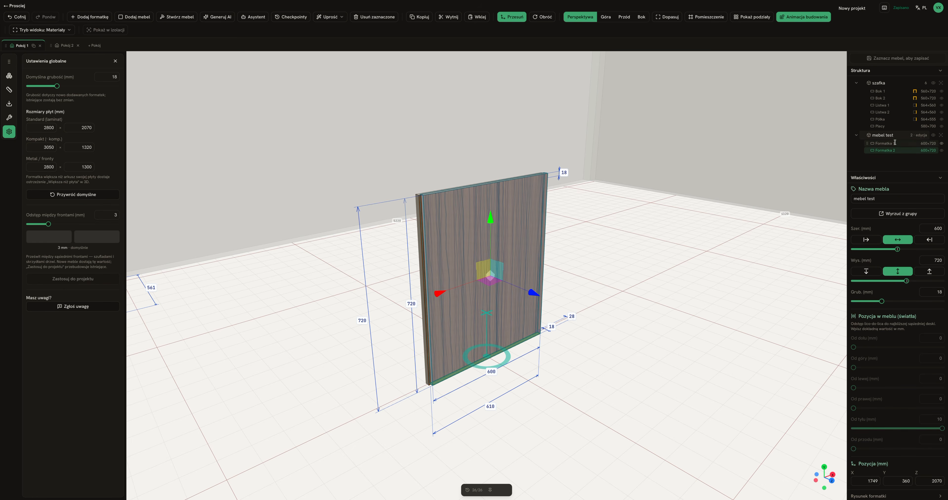
Move the copied panel away from the original within mebel test, to about X 1680, Y 342, Z 2570 mm
left_click_drag(511, 217, 555, 211)
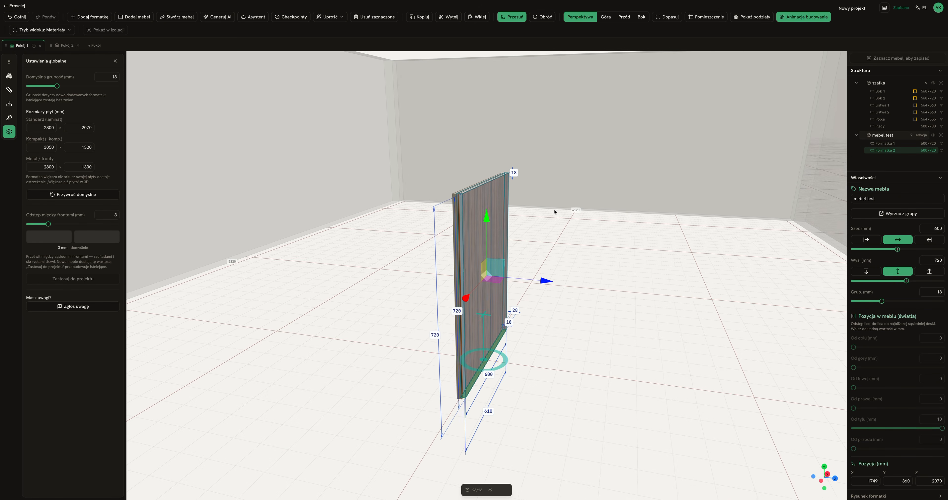
left_click_drag(492, 264, 529, 266)
left_click_drag(684, 240, 396, 272)
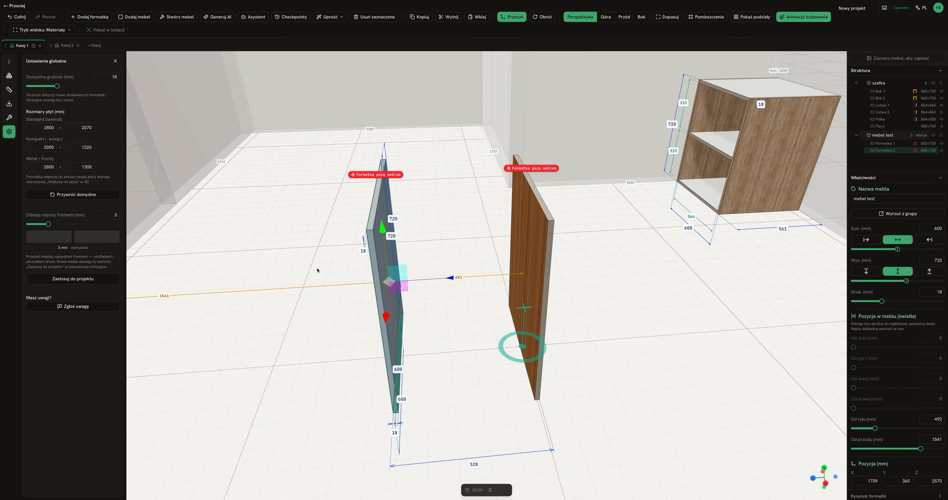
left_click_drag(318, 268, 406, 260)
left_click_drag(386, 368, 526, 373)
left_click_drag(324, 321, 499, 264)
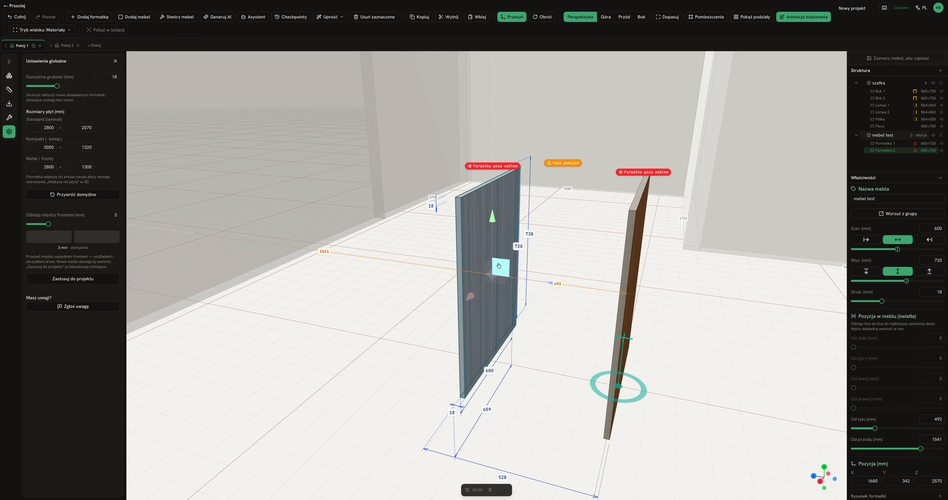
Move the copied panel in mebel test farther from the original, leaving a gap of about 582 mm between them
left_click_drag(518, 229, 528, 229)
left_click_drag(499, 264, 477, 261)
left_click_drag(563, 246, 611, 240)
Duplicate the original upright panel of mebel test and move the copy between the two panels, to about Z 2260 mm
left_click(639, 235)
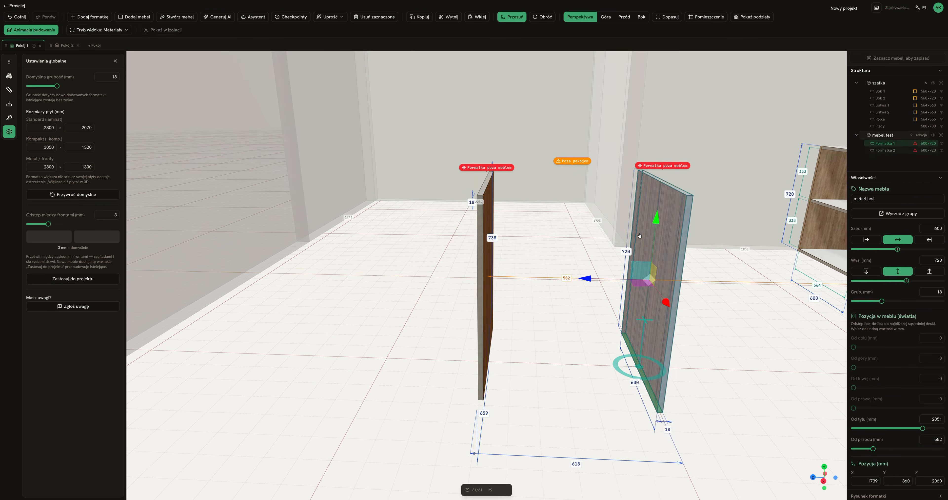
key("ctrl+c")
key("ctrl+v")
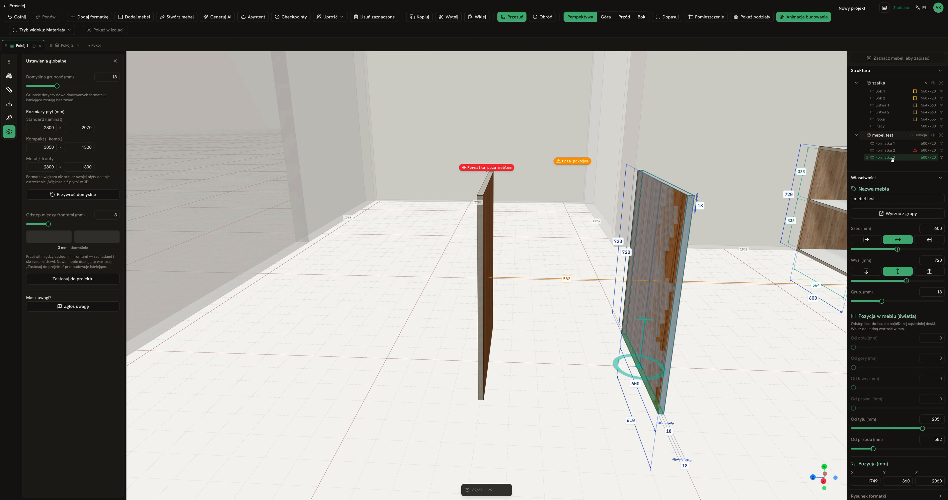
left_click_drag(643, 272, 589, 272)
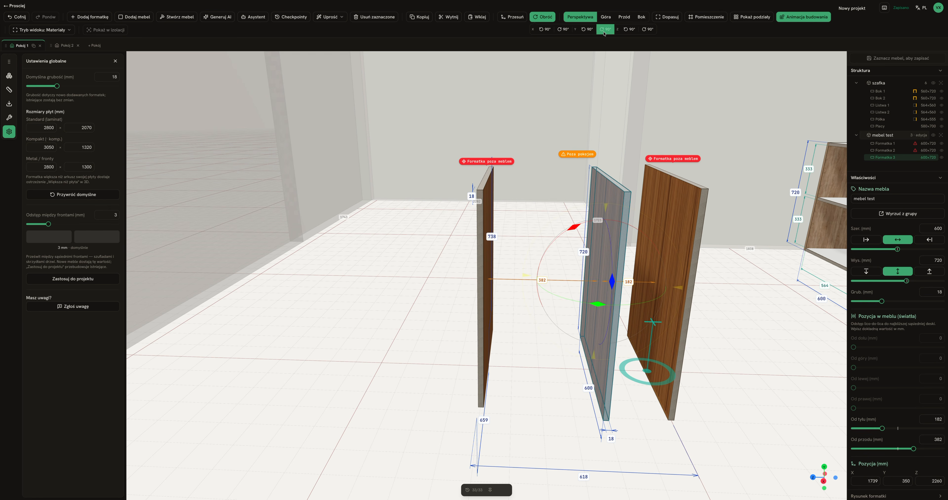
Rotate the middle panel in 90° steps until it lies horizontally across the two upright panels
left_click(605, 29)
left_click(606, 29)
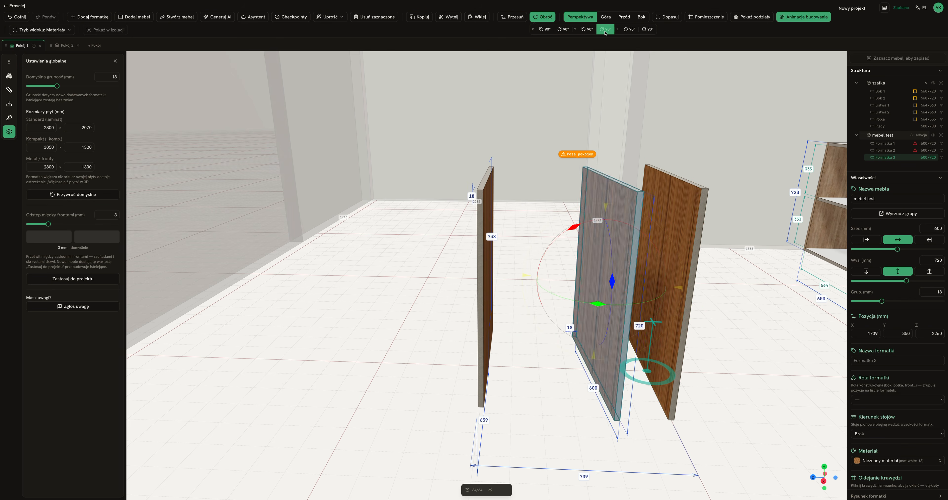
left_click(626, 29)
left_click(627, 32)
left_click(647, 31)
left_click(646, 31)
left_click(571, 31)
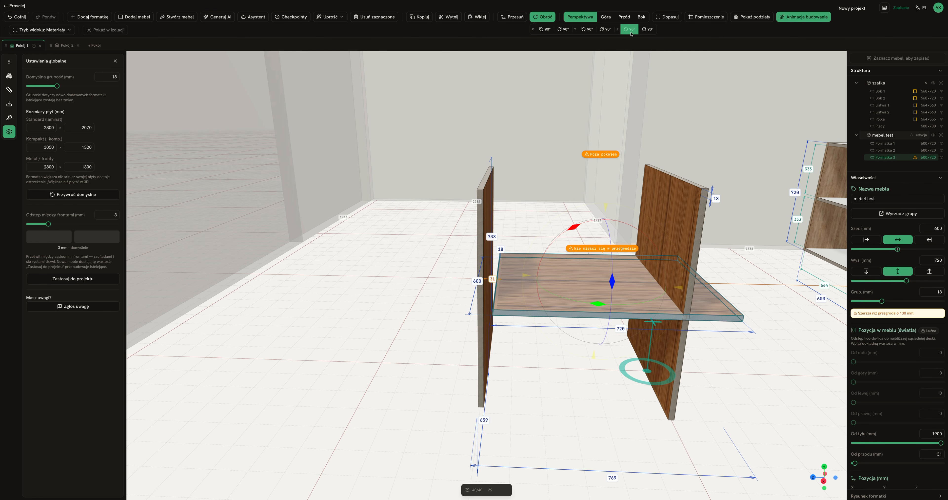
Place the horizontal panel on top of the two upright panels and line it up at about X 1680, Y 729, Z 2309 mm
left_click_drag(590, 273, 587, 159)
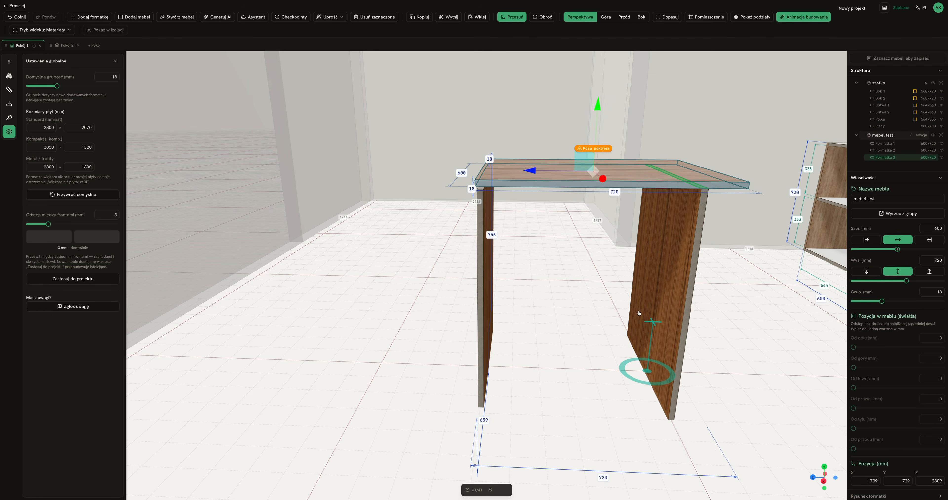
left_click_drag(639, 313, 632, 298)
left_click_drag(529, 321, 632, 344)
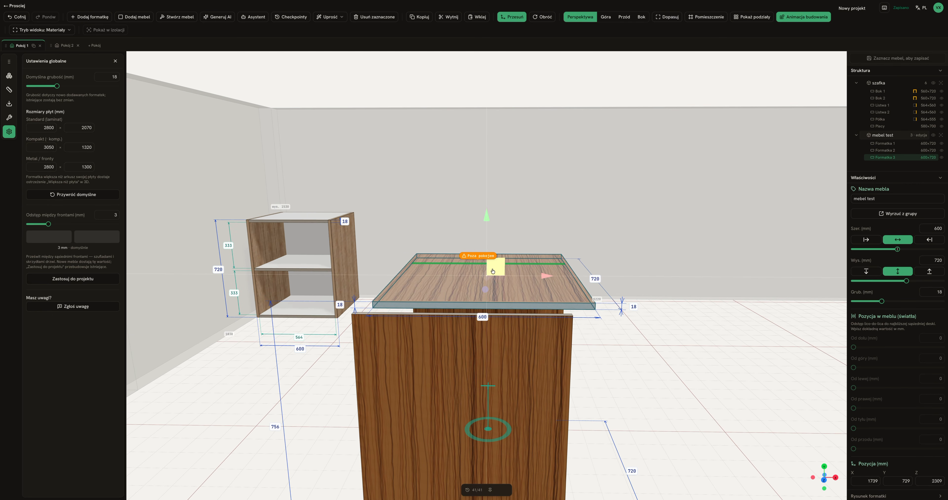
left_click_drag(493, 271, 475, 270)
left_click_drag(665, 358, 573, 351)
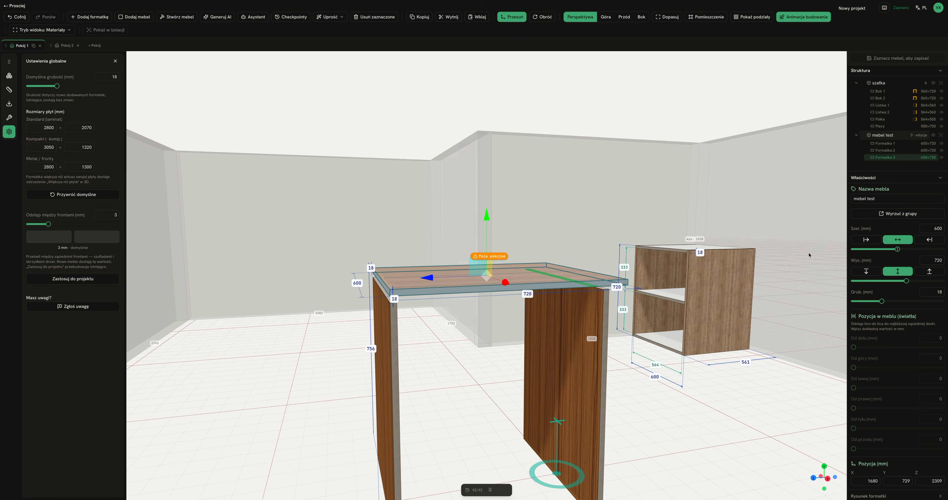
left_click_drag(633, 263, 618, 258)
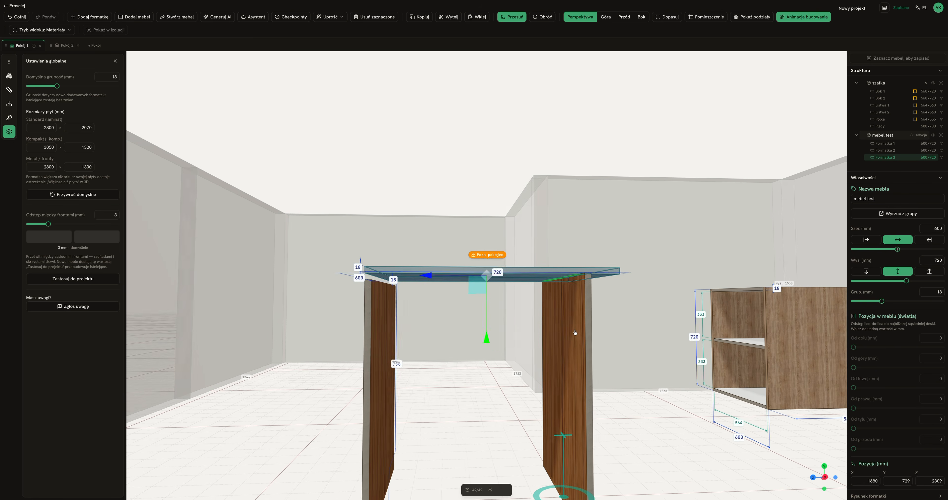
Move the inset side panel outward beneath the end of the top panel, to about Z 1958 mm
left_click(564, 357)
mouse_move(565, 375)
left_mouse_down()
mouse_move(556, 377)
mouse_move(555, 365)
left_mouse_up()
left_click_drag(527, 409, 531, 421)
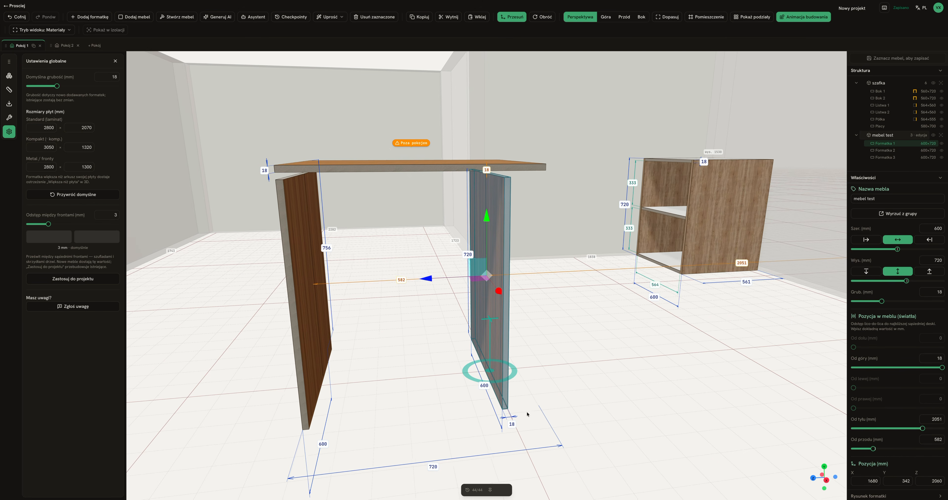
left_click_drag(501, 281, 502, 281)
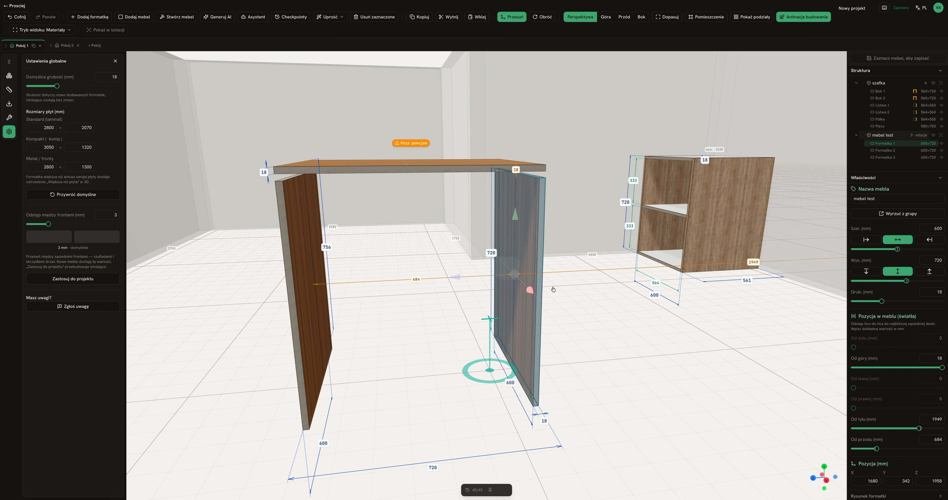
left_click_drag(548, 263, 521, 261)
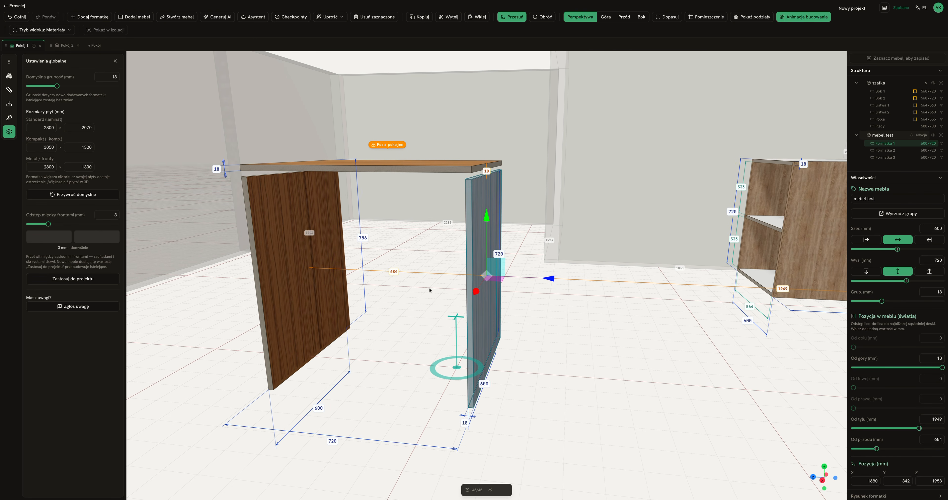
left_click_drag(402, 291, 507, 197)
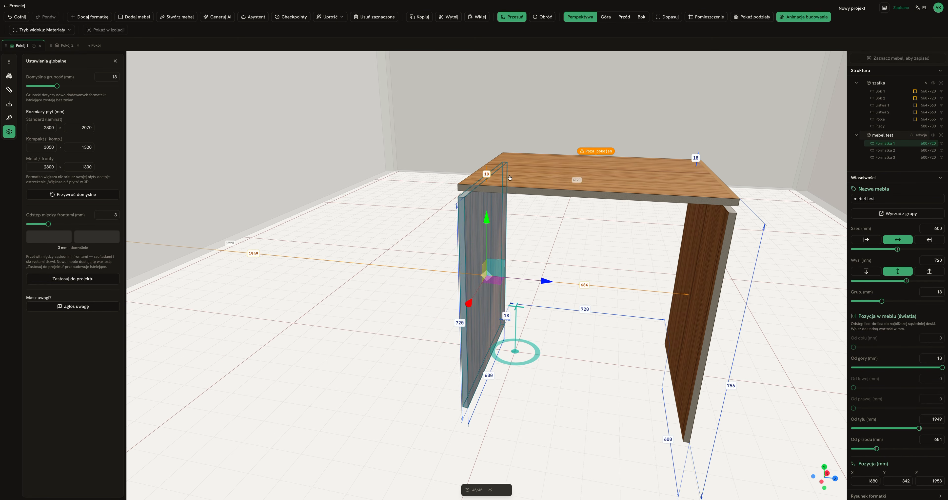
Duplicate the top panel within mebel test and move the copy down to form the bottom of the box
left_click(566, 182)
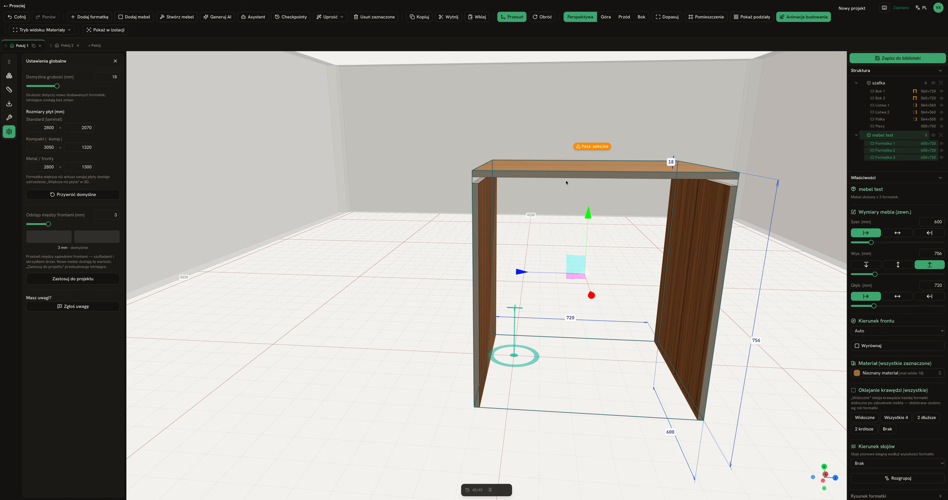
double_click(601, 165)
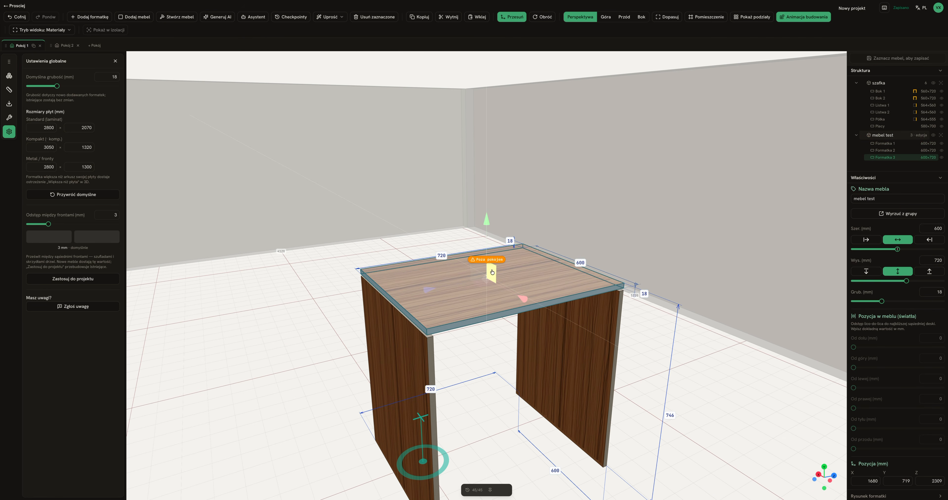
left_click_drag(545, 339, 423, 318)
left_click_drag(566, 310, 473, 342)
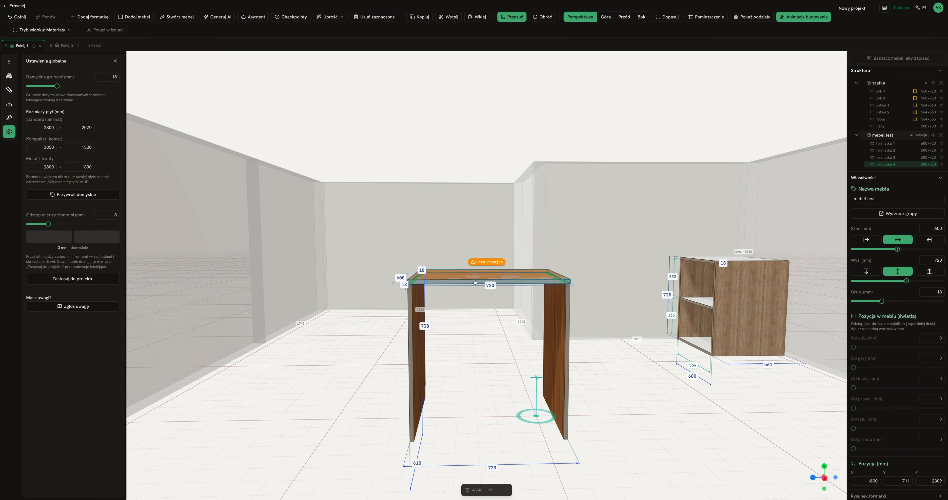
mouse_move(479, 289)
left_mouse_down()
mouse_move(499, 296)
mouse_move(479, 272)
left_mouse_up()
left_click_drag(479, 333, 479, 412)
Examine the assembled four-panel mebel test box from several sides for how its panels meet
left_click_drag(608, 412, 702, 308)
left_click(615, 330)
scroll(640, 304, "down", 5)
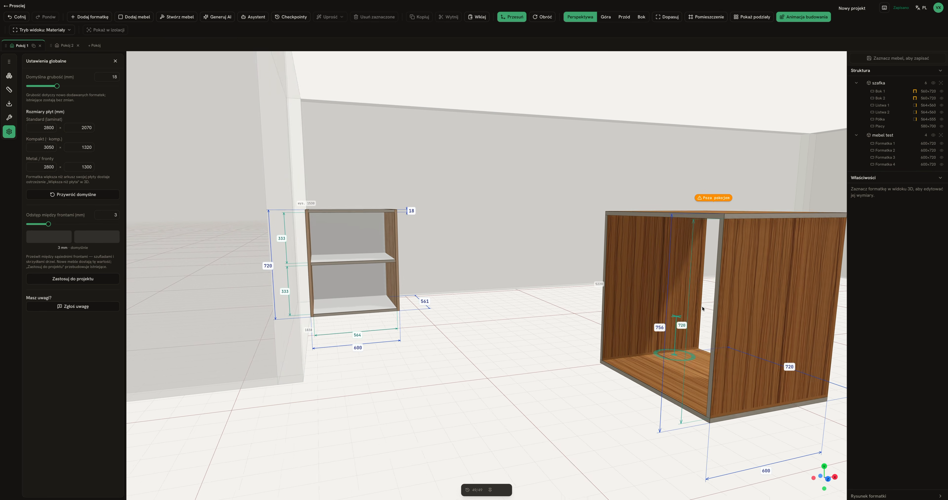
left_click_drag(751, 257, 688, 250)
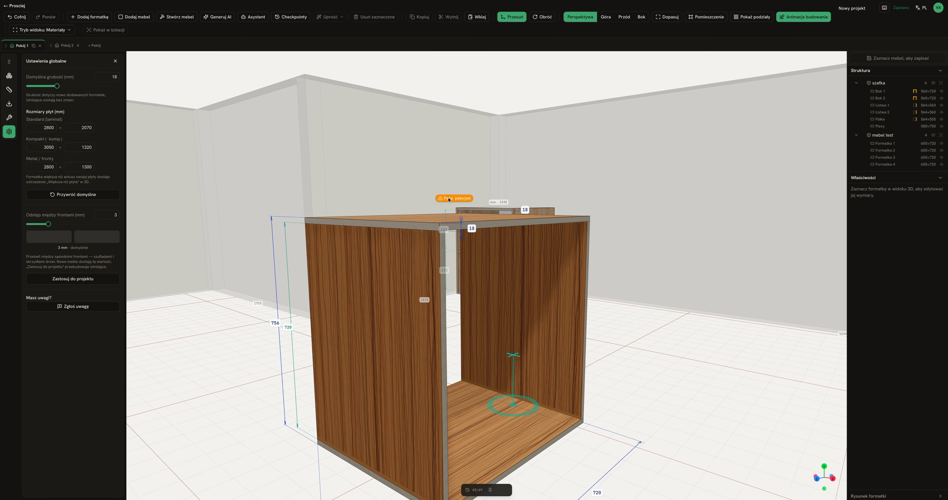
left_click_drag(727, 298, 442, 335)
left_click(397, 306)
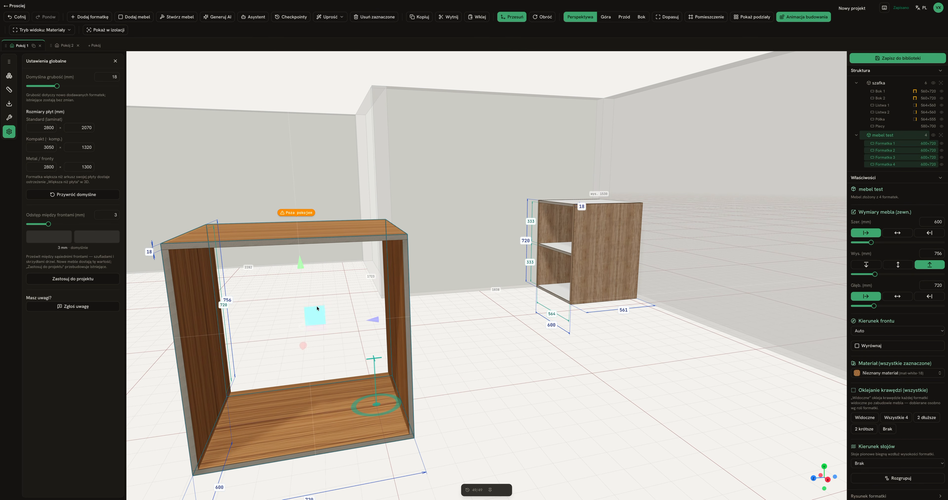
left_click(494, 381)
left_click_drag(493, 381, 755, 349)
left_click_drag(615, 293, 444, 283)
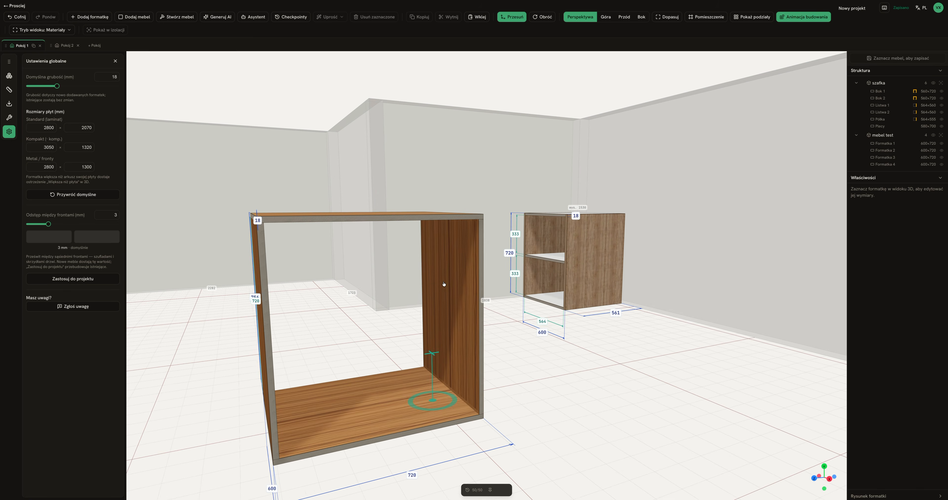
Focus on mebel test and raise only its top panel above the side panels, to about Y 810 mm
left_click(444, 284)
key("f")
left_click_drag(469, 324, 530, 328)
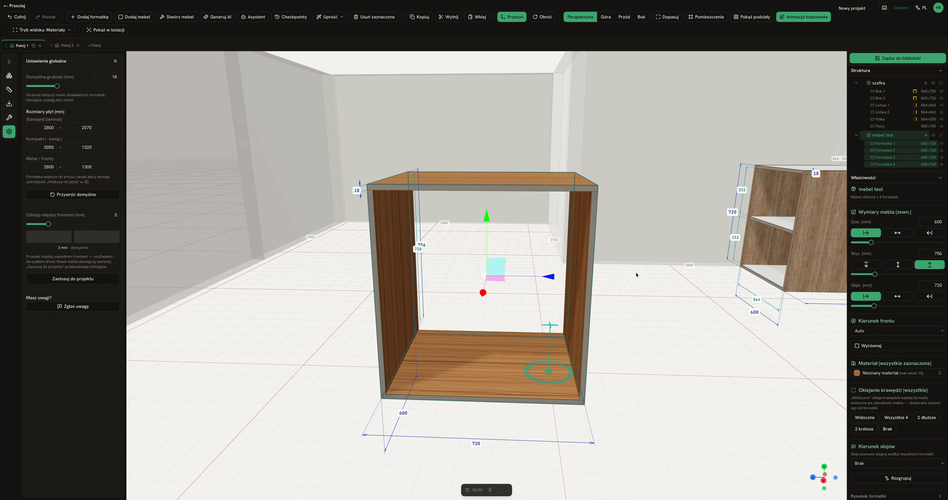
double_click(512, 187)
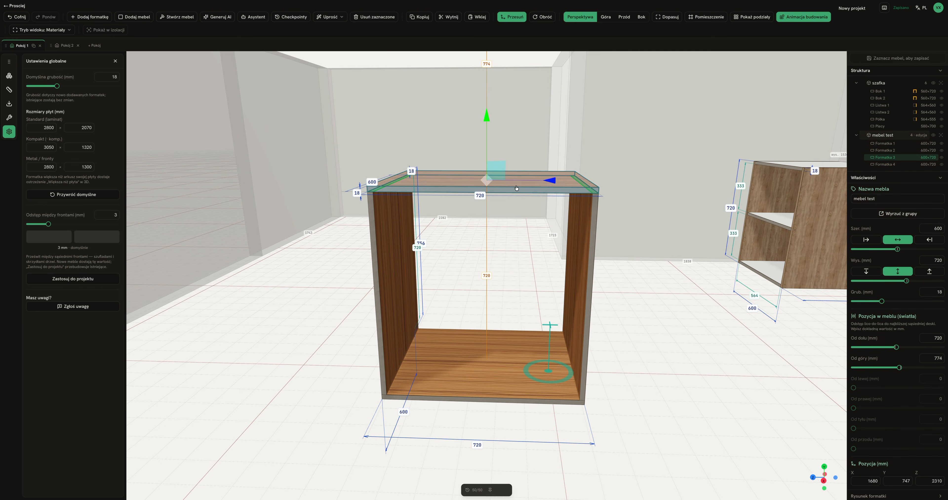
left_click_drag(499, 168, 497, 153)
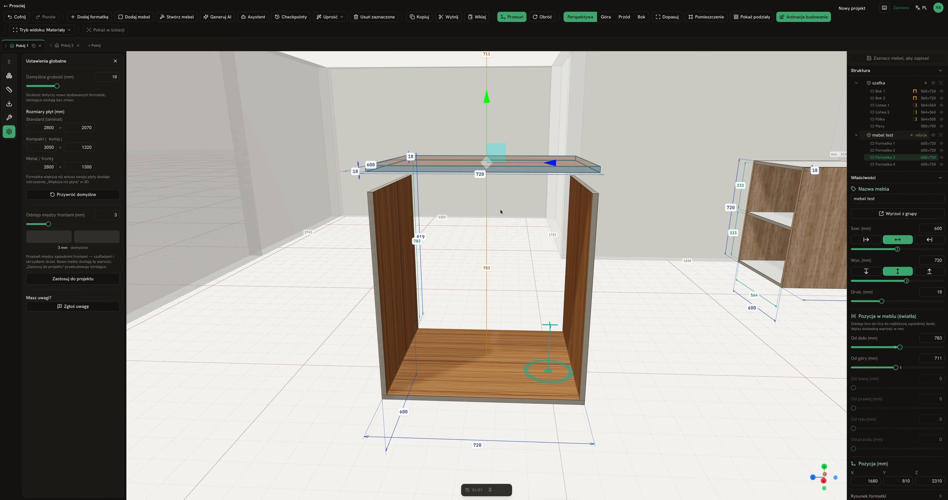
left_click(478, 291)
Extend the side panels of mebel test to meet the raised top with the Popraw formatki simplification
left_click_drag(249, 262, 302, 248)
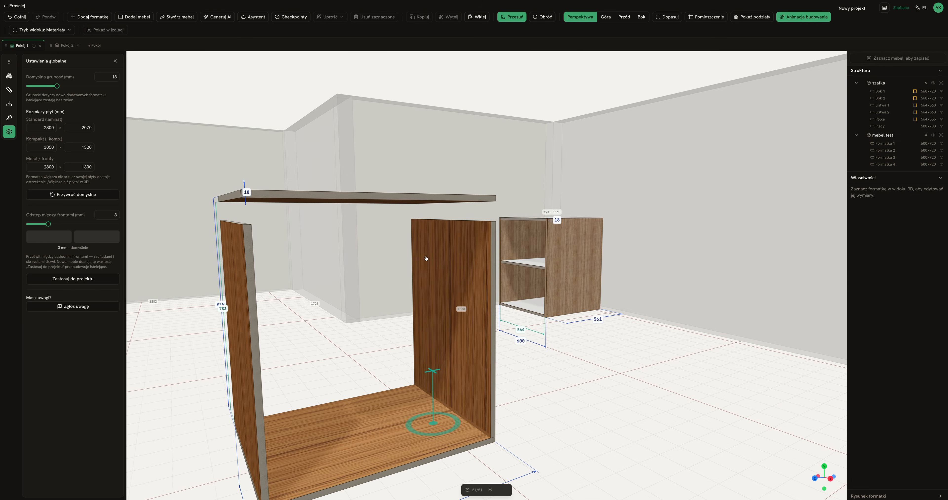
left_click_drag(426, 258, 311, 300)
left_click(192, 292)
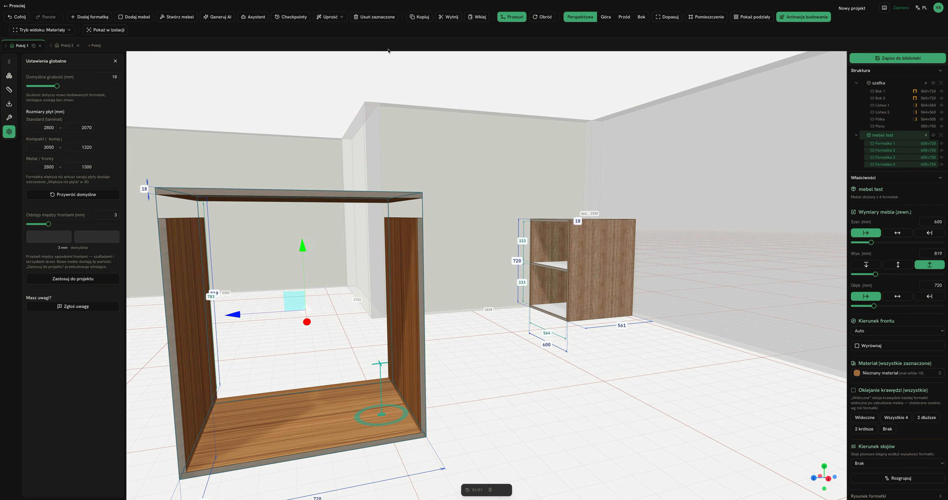
left_click(335, 18)
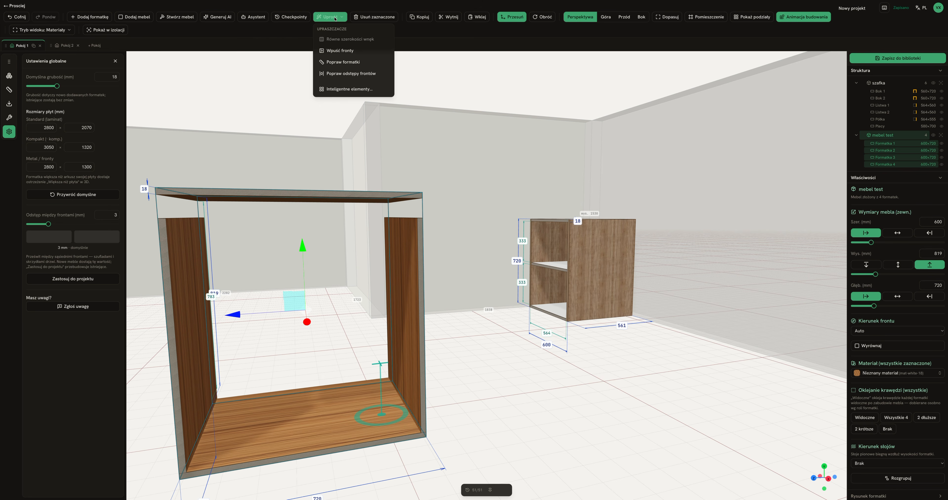
left_click(370, 67)
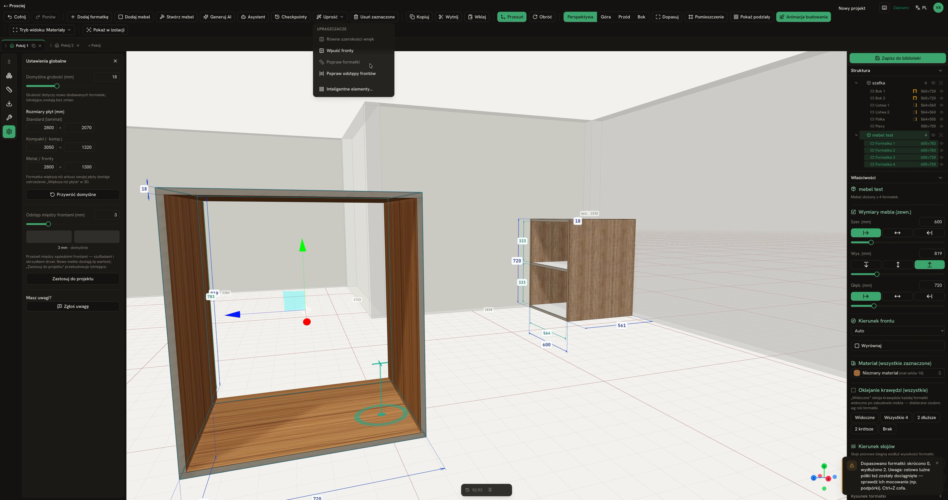
Examine the corrected mebel test box from several angles and distances, checking the joints between sides and top
left_click_drag(508, 244, 470, 369)
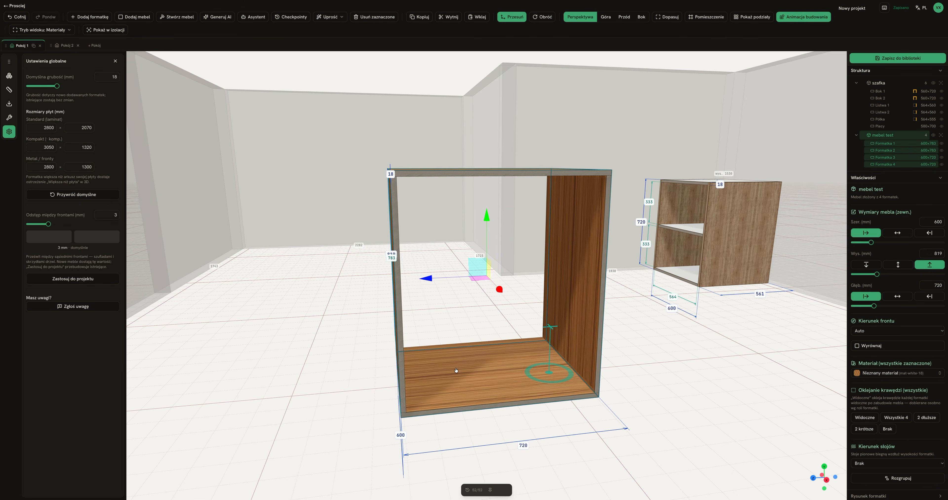
left_click_drag(685, 279, 622, 234)
scroll(615, 248, "down", 6)
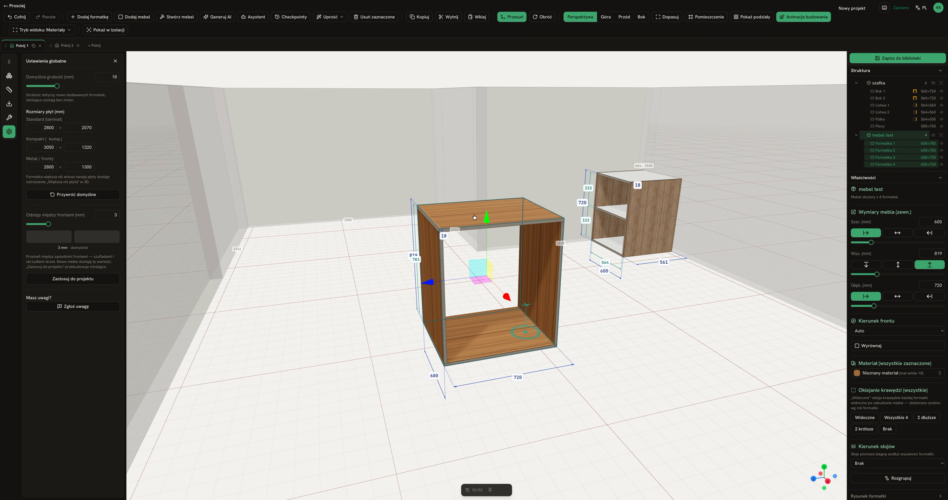
left_click_drag(480, 220, 297, 228)
left_click(628, 313)
left_click_drag(630, 314, 669, 304)
scroll(556, 145, "up", 5)
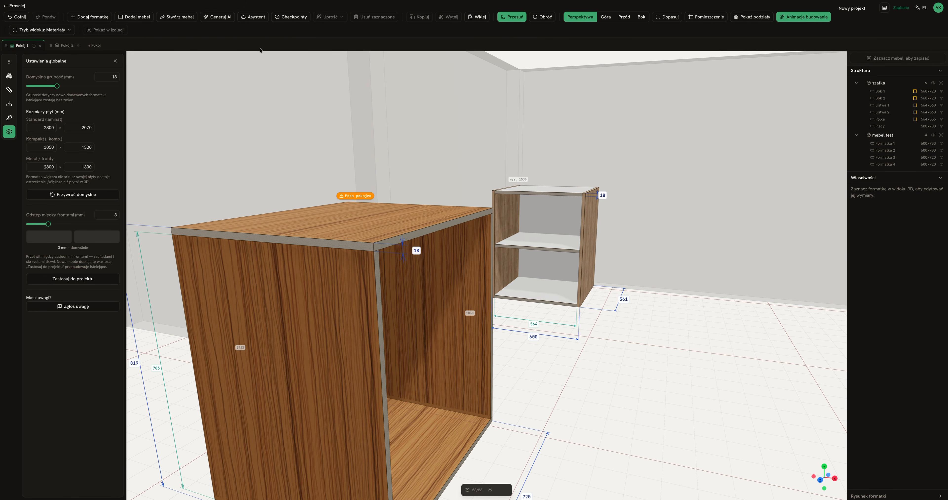
scroll(529, 154, "down", 5)
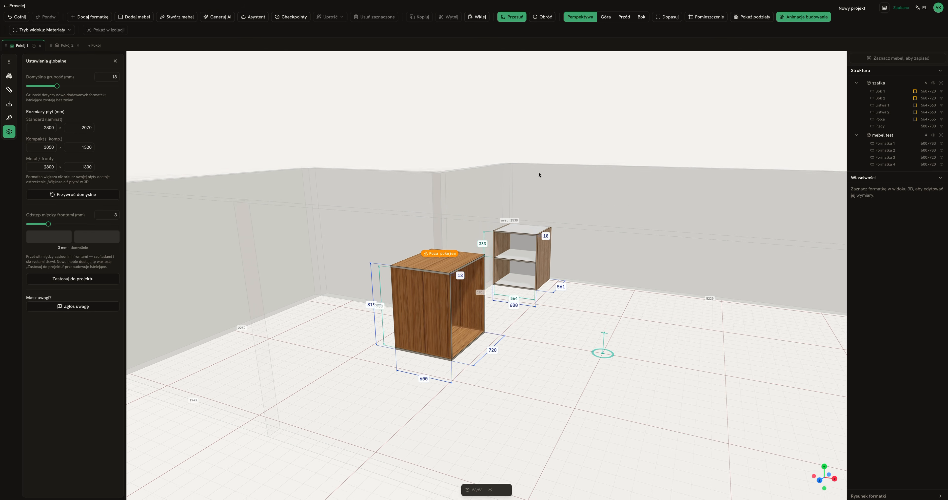
Select the whole mebel test box and move it inside the room, raised about 221 mm above the floor
mouse_move(420, 255)
left_mouse_down()
mouse_move(362, 284)
mouse_move(417, 271)
left_mouse_up()
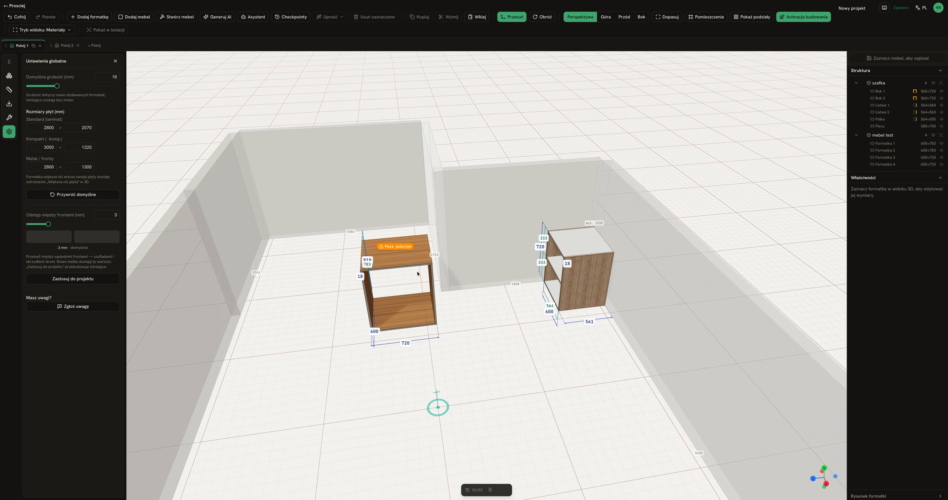
left_click(414, 267)
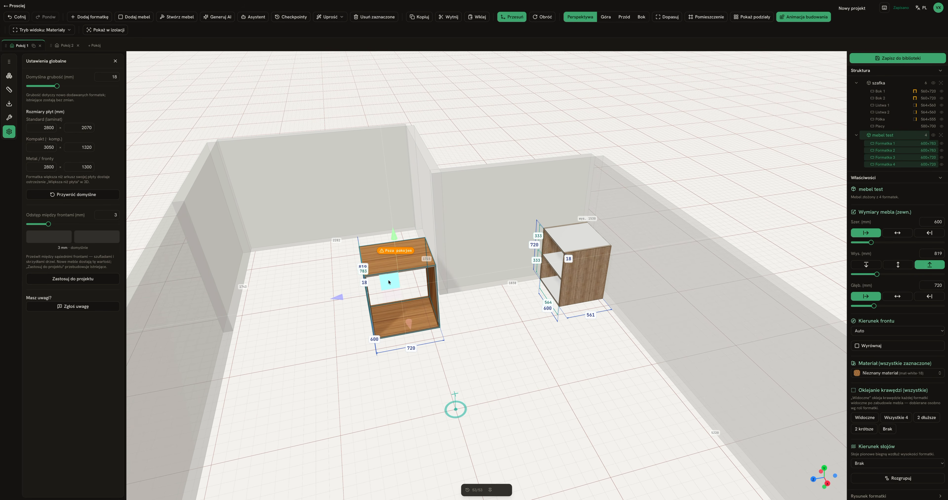
left_click_drag(536, 360, 563, 338)
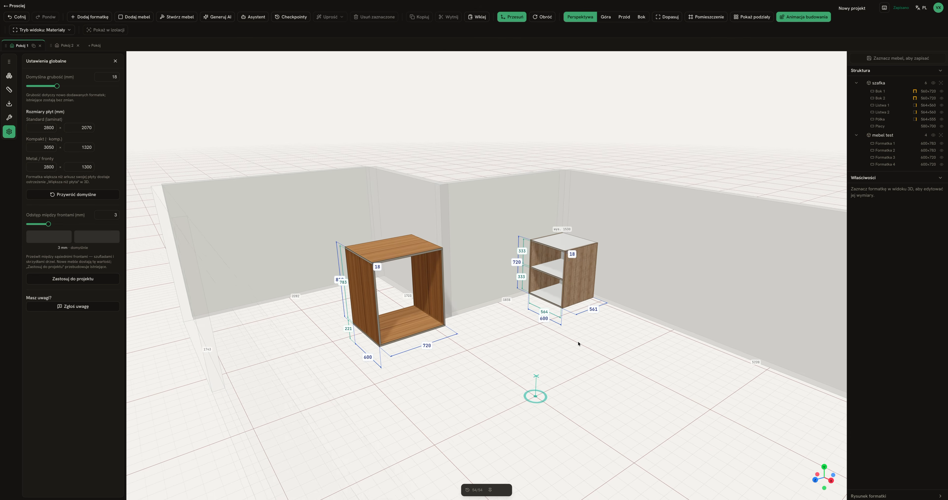
Start a new drawn furniture piece and sketch its rectangular body outline at 750 × 750 mm
left_click(182, 17)
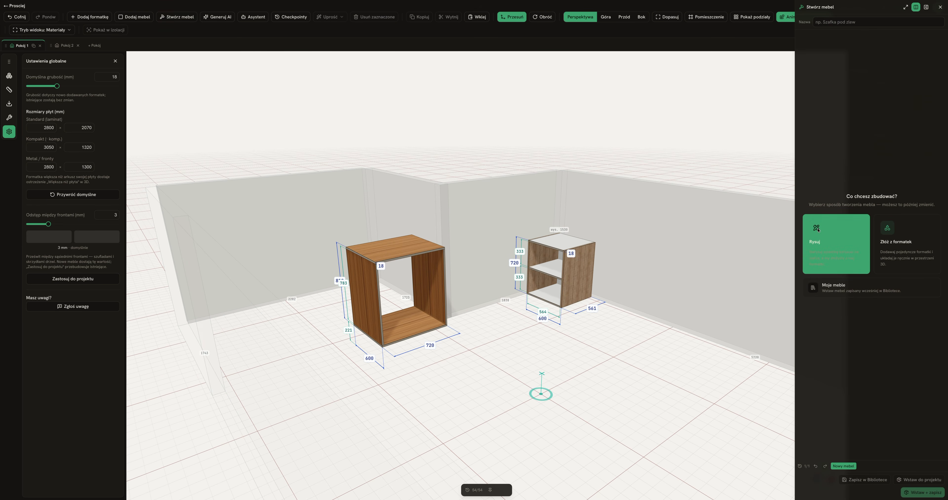
left_click(834, 245)
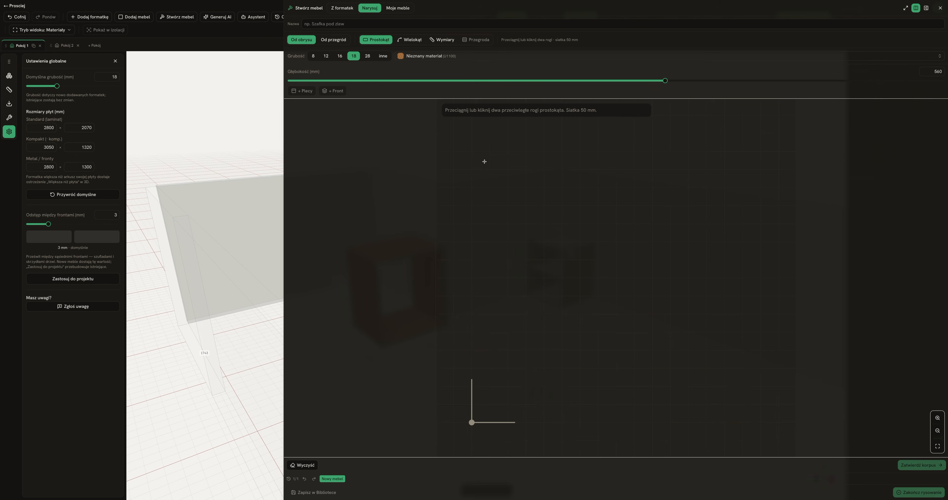
left_click_drag(471, 149, 744, 419)
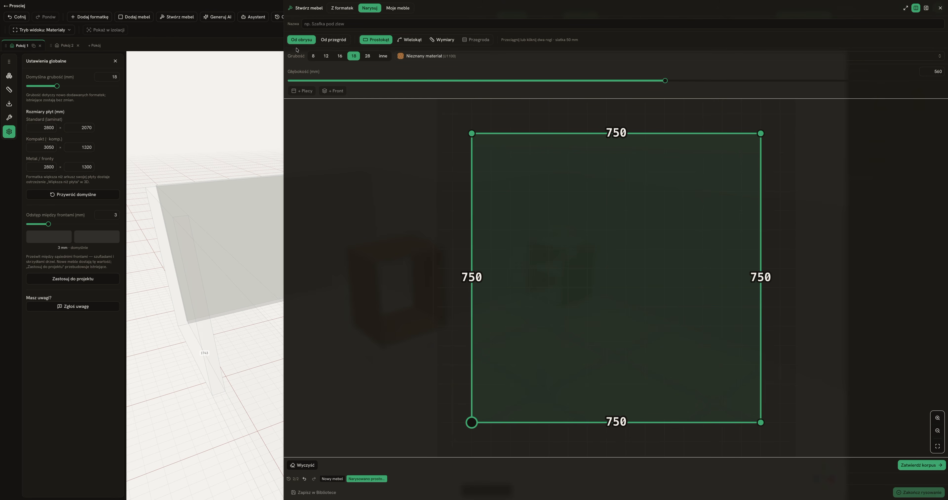
Review the available board materials without changing the current one, and approve the square outline as the cabinet body
left_click(407, 57)
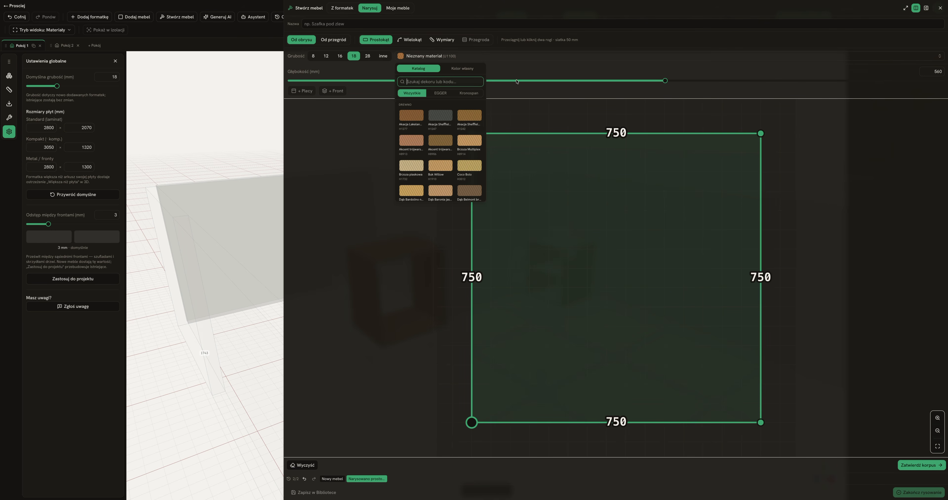
left_click(500, 70)
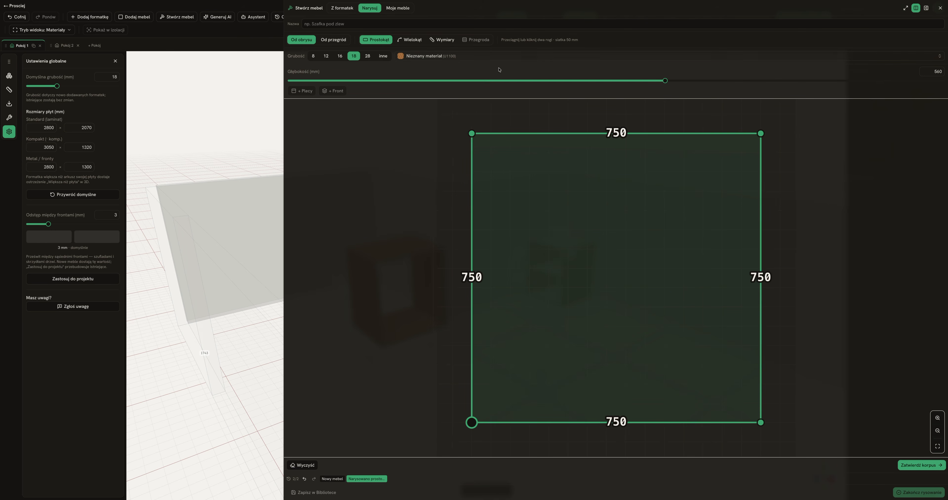
left_click(408, 42)
left_click(909, 465)
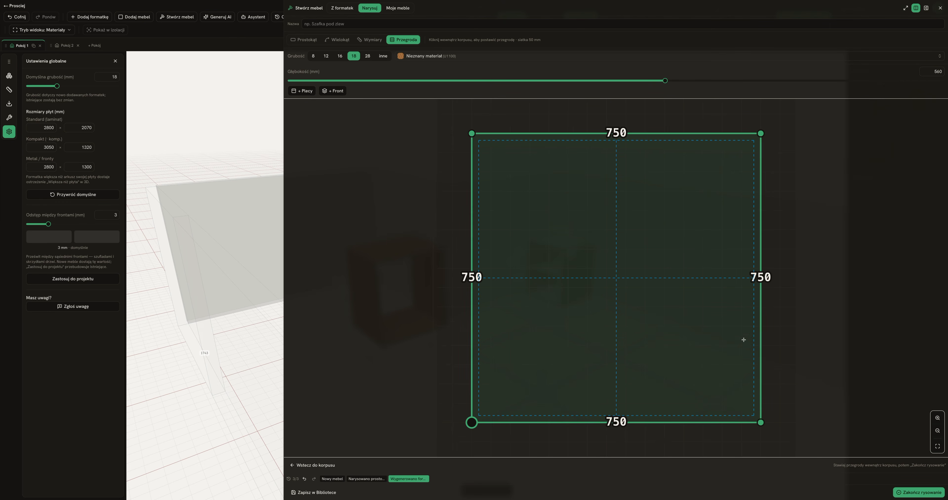
Add a full-height vertical divider through the middle of the body, leaving 348 mm on each side
scroll(579, 255, "down", 5)
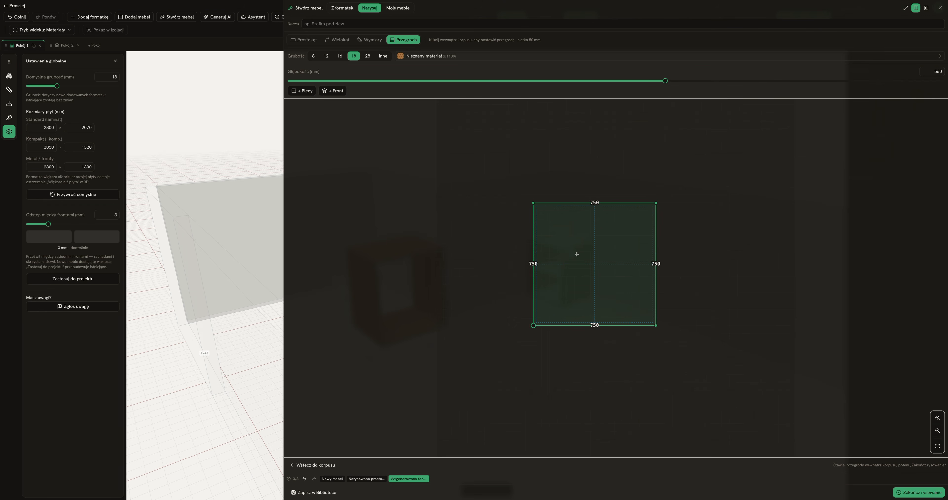
scroll(594, 252, "up", 5)
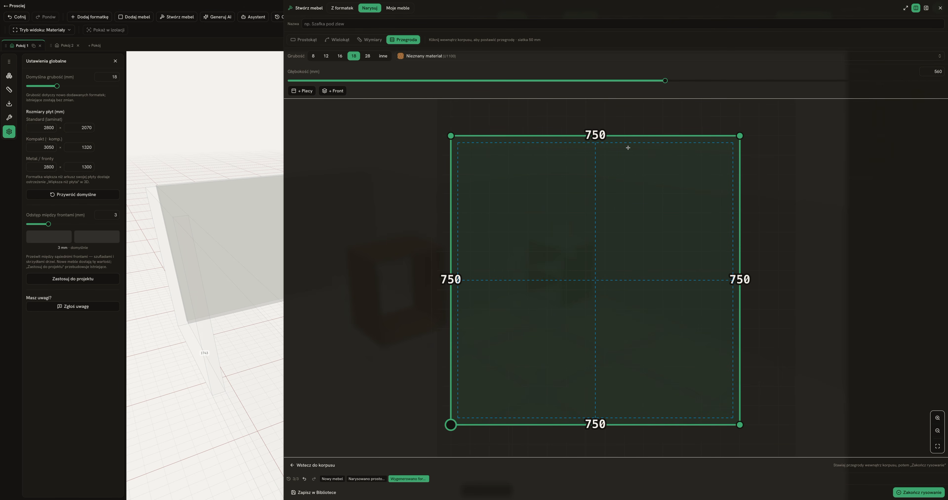
left_click_drag(601, 143, 603, 436)
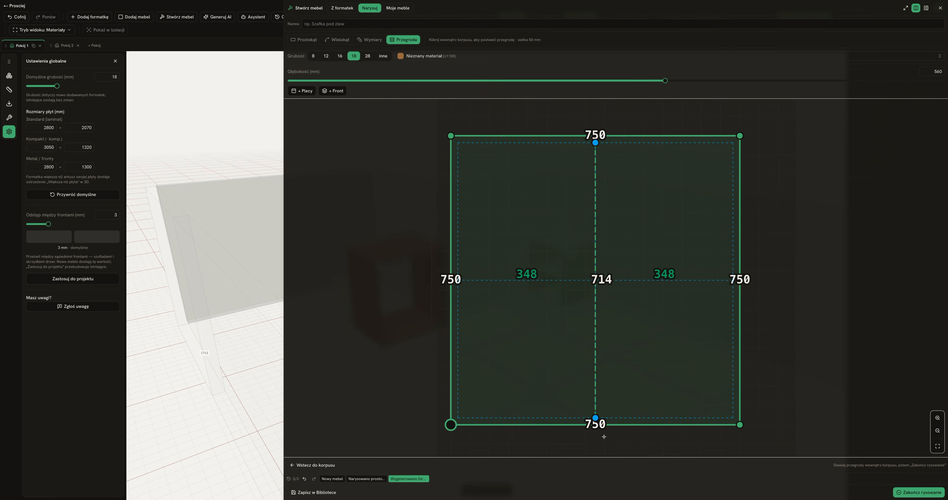
left_click(601, 424)
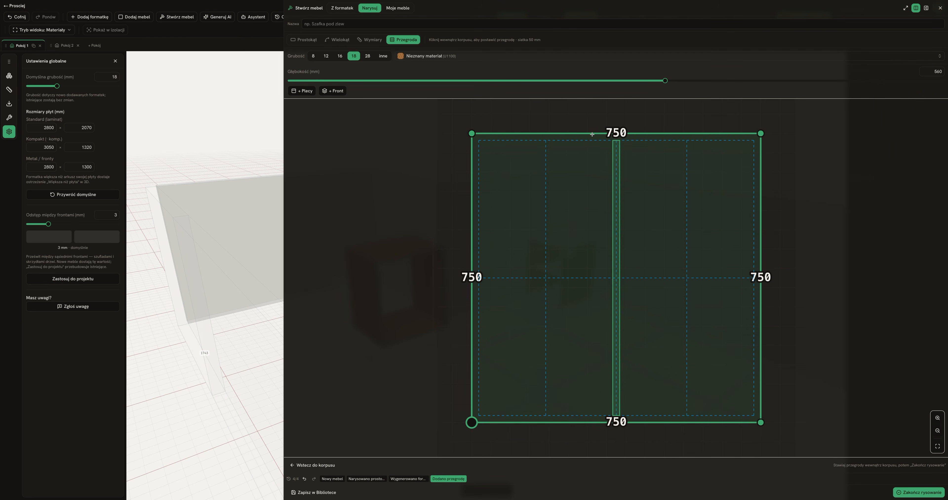
Add a horizontal divider across both compartments at the body's mid-height
scroll(552, 217, "up", 5)
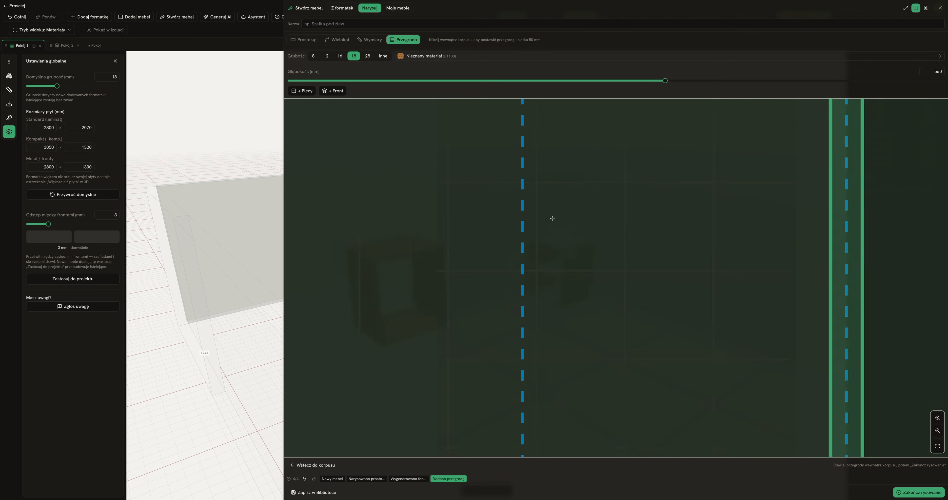
scroll(559, 216, "down", 6)
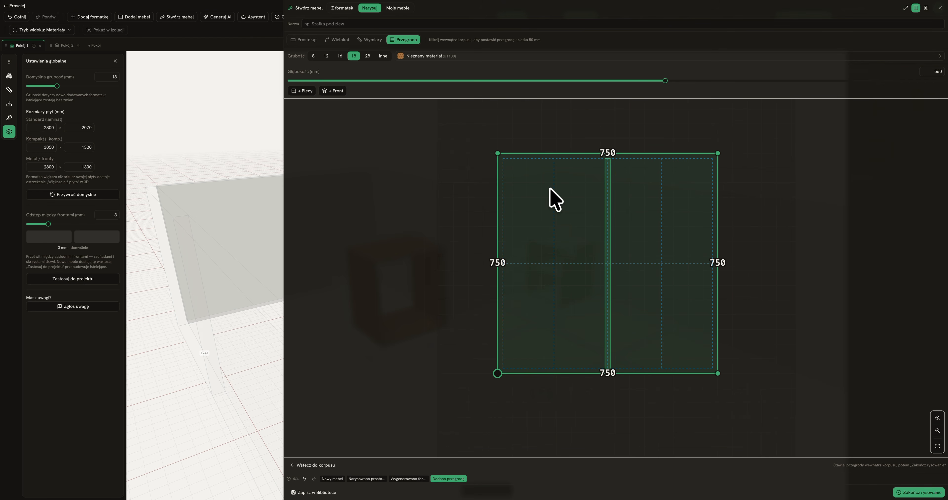
scroll(561, 201, "up", 1)
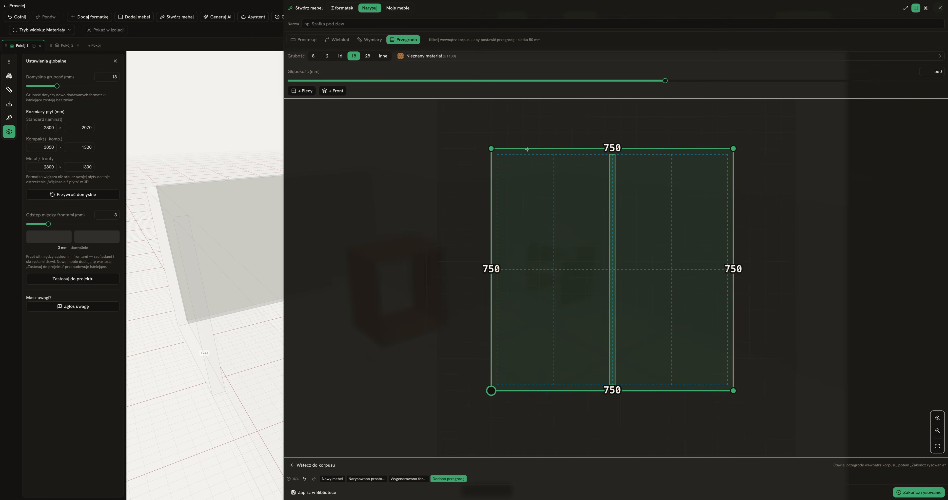
scroll(513, 239, "up", 4)
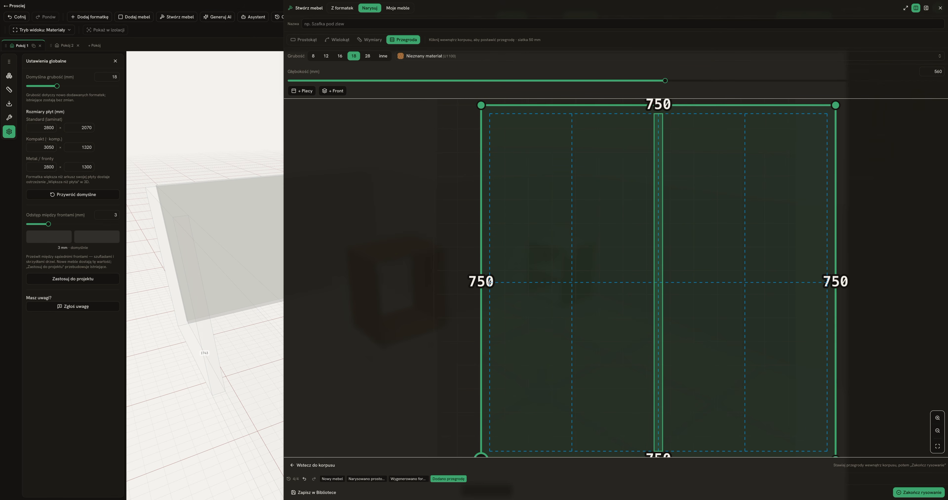
left_click(828, 282)
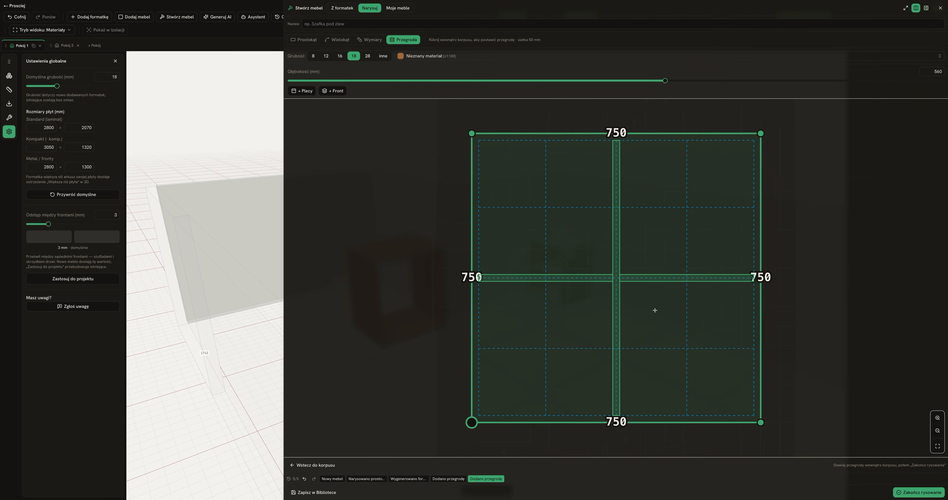
Add horizontal dividers midway up the upper and lower halves, and finish the drawing to place the cabinet in the room
scroll(655, 310, "up", 8)
scroll(579, 197, "down", 15)
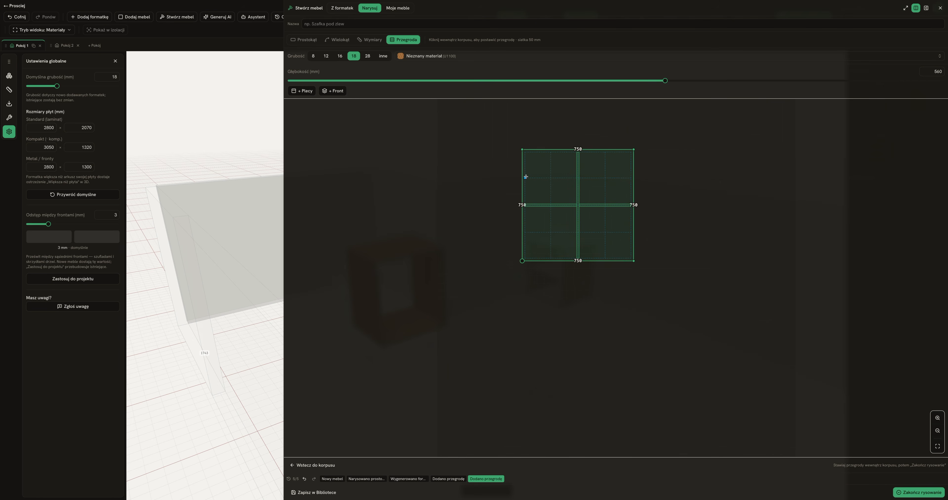
left_click(588, 177)
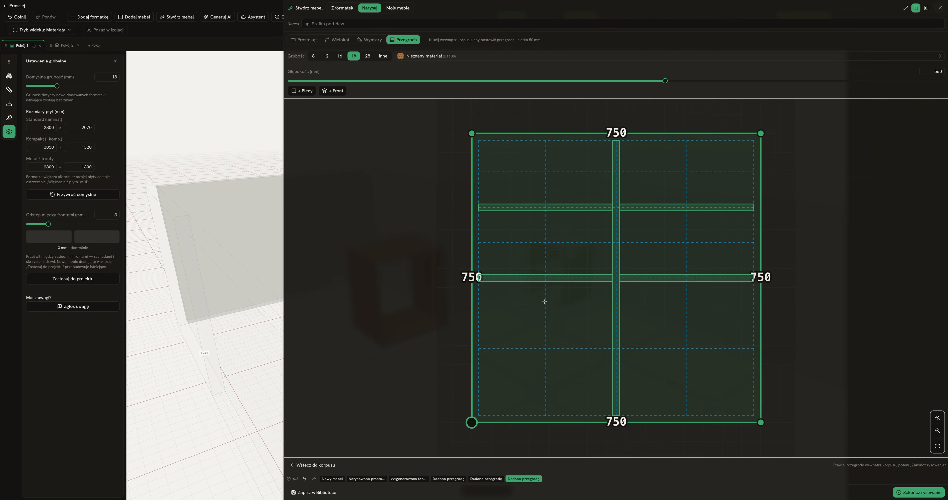
left_click(709, 336)
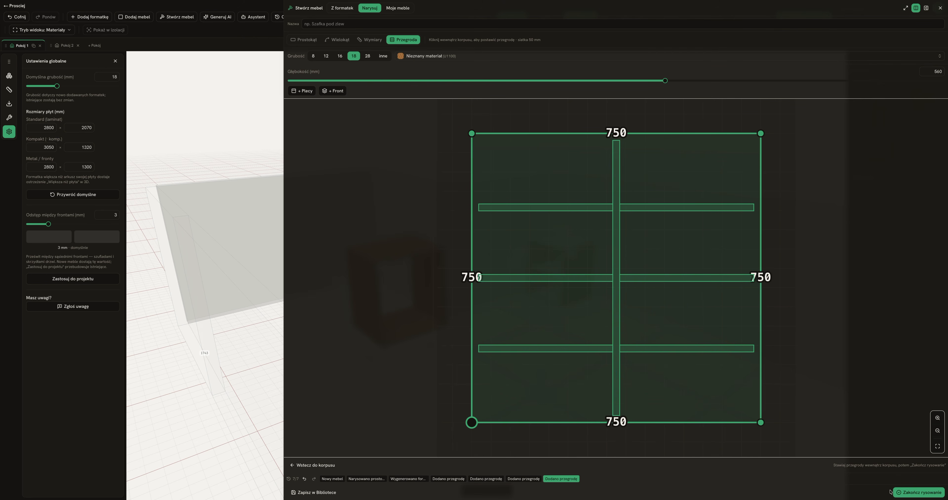
left_click(911, 492)
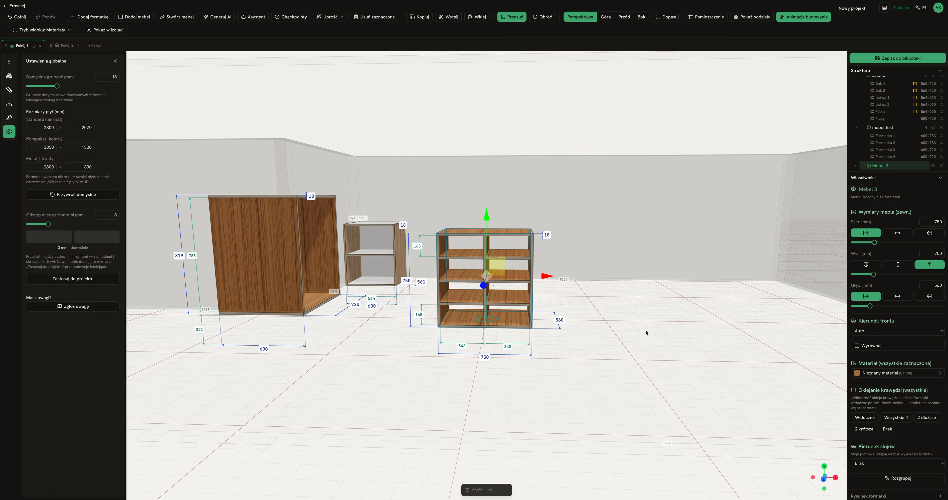
Set the grain direction of all panels in the new cabinet to Poziomo
left_click_drag(639, 316, 567, 326)
left_click_drag(324, 254, 548, 232)
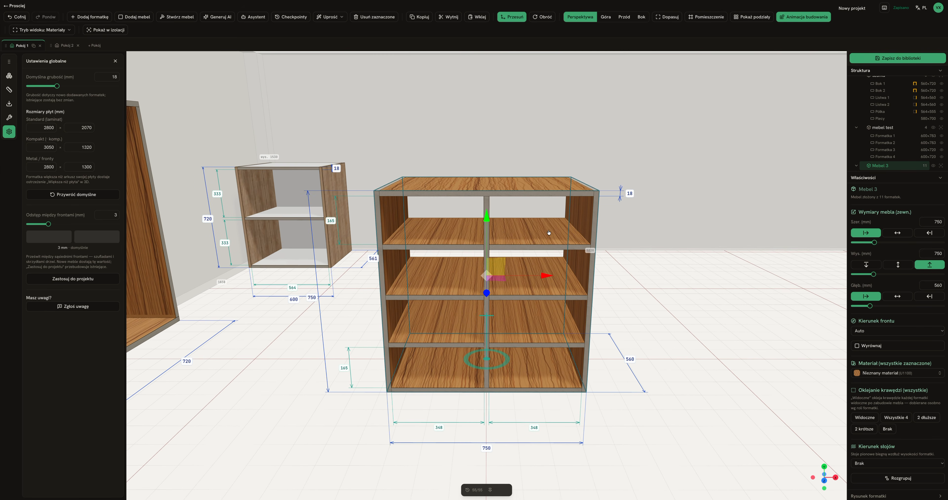
left_click_drag(688, 216, 480, 161)
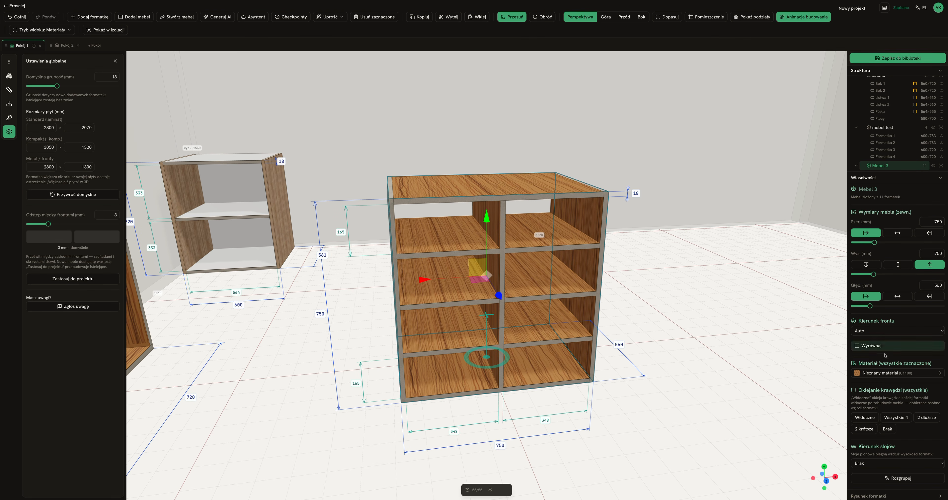
left_click(707, 206)
left_click(577, 227)
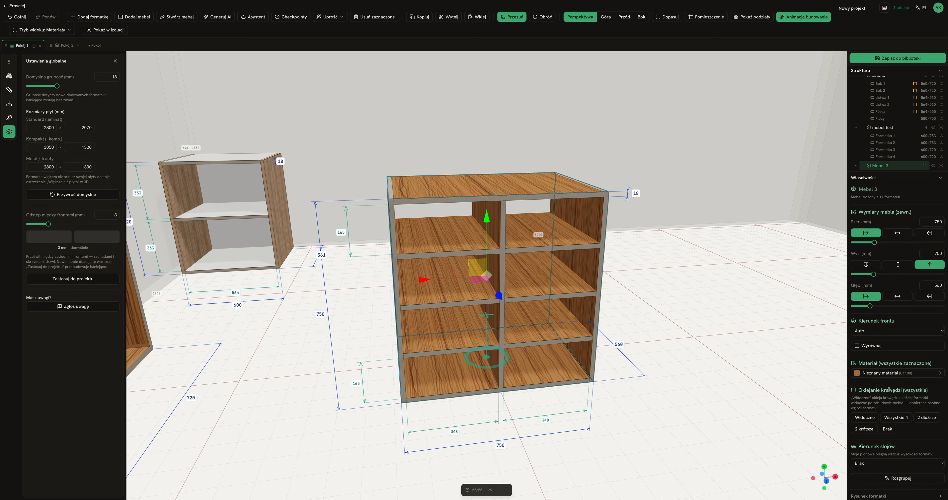
left_click(878, 466)
left_click(875, 476)
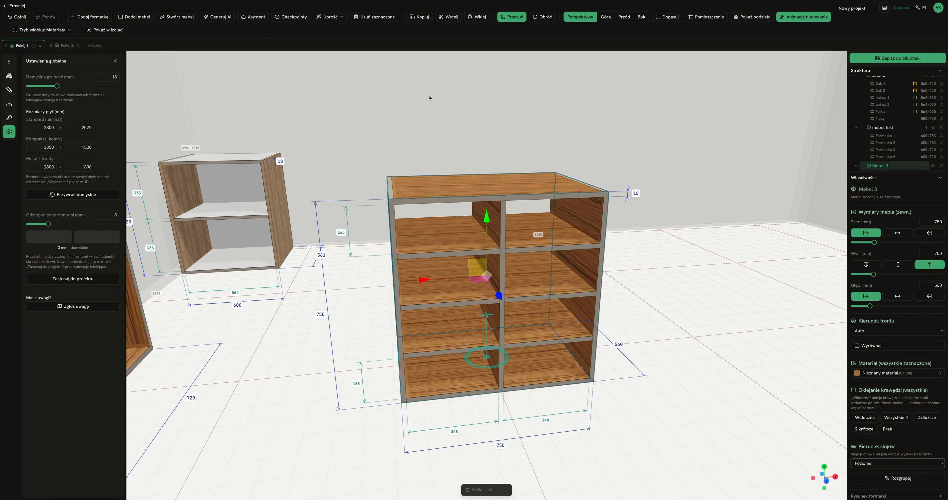
Set the front direction of the new divided cabinet to Przód
scroll(445, 167, "up", 2)
left_click_drag(591, 138, 617, 162)
scroll(517, 170, "up", 5)
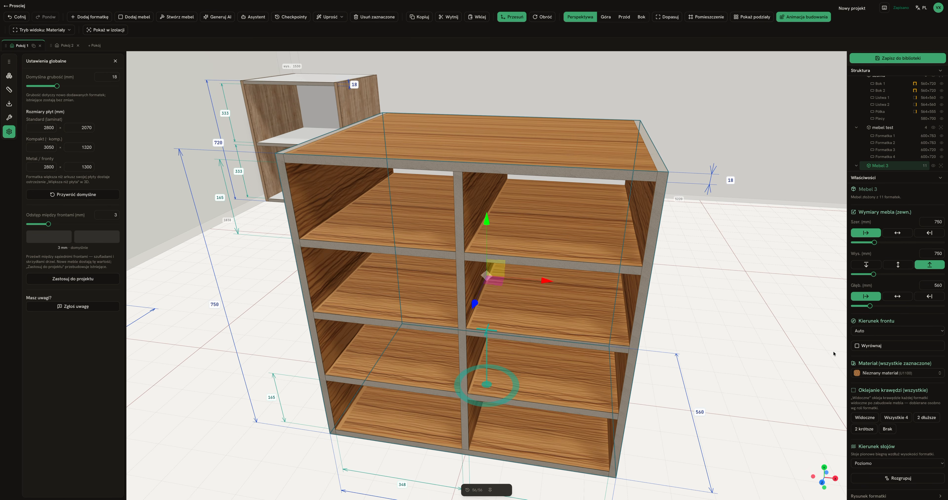
left_click(875, 333)
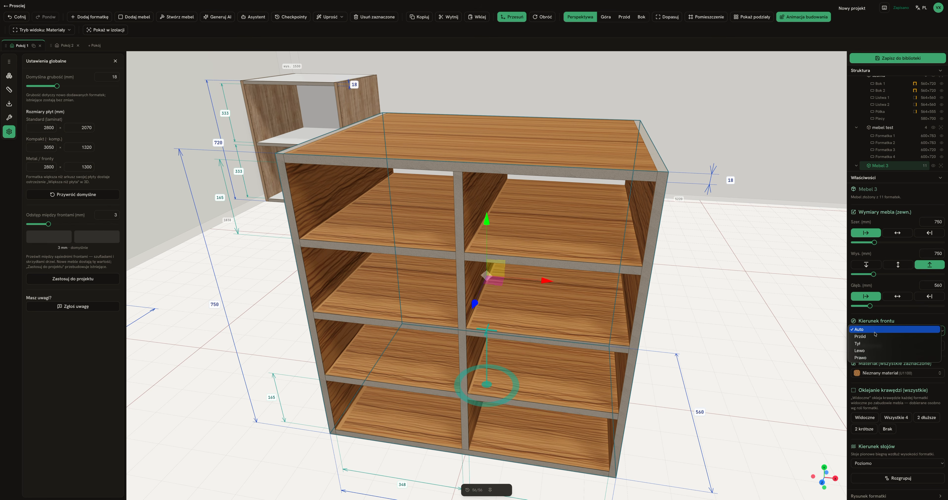
left_click(873, 336)
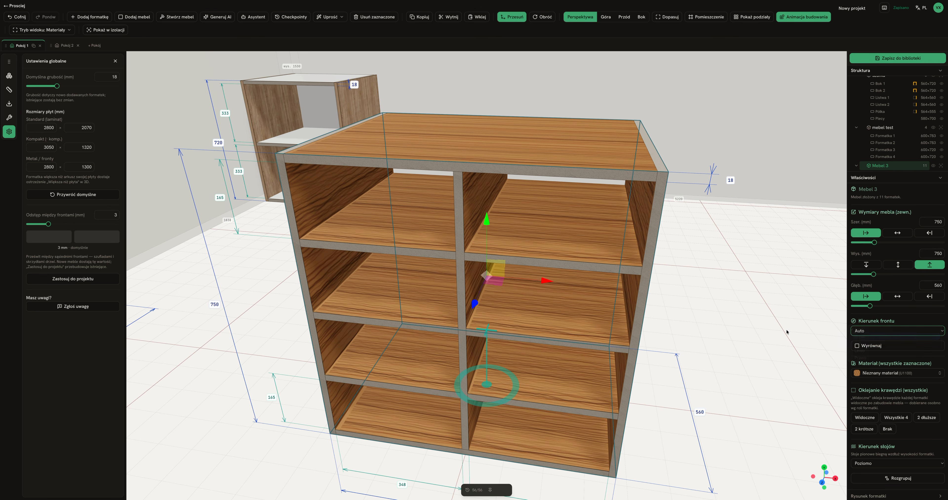
left_click_drag(467, 377, 635, 306)
left_click(673, 326)
left_click(635, 306)
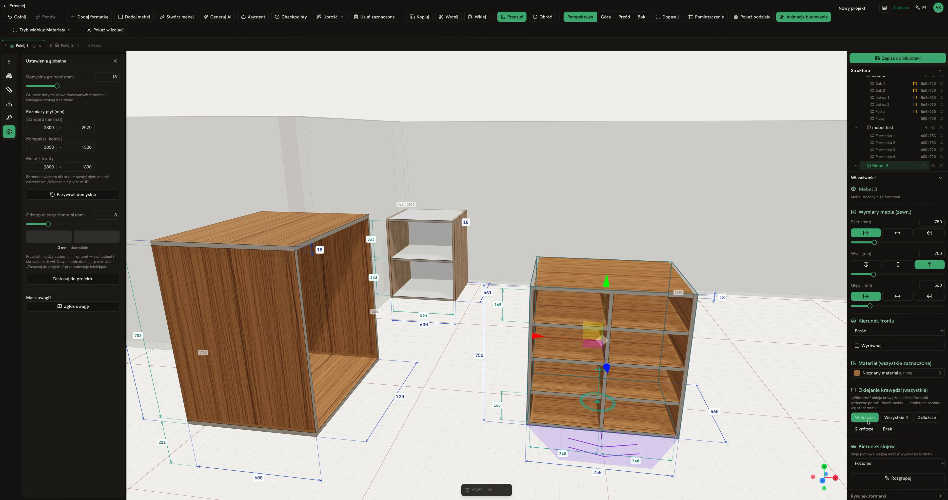
Apply the Widoczne edge banding to all panels of the new cabinet and inspect its front edges up close
left_click_drag(860, 390, 946, 395)
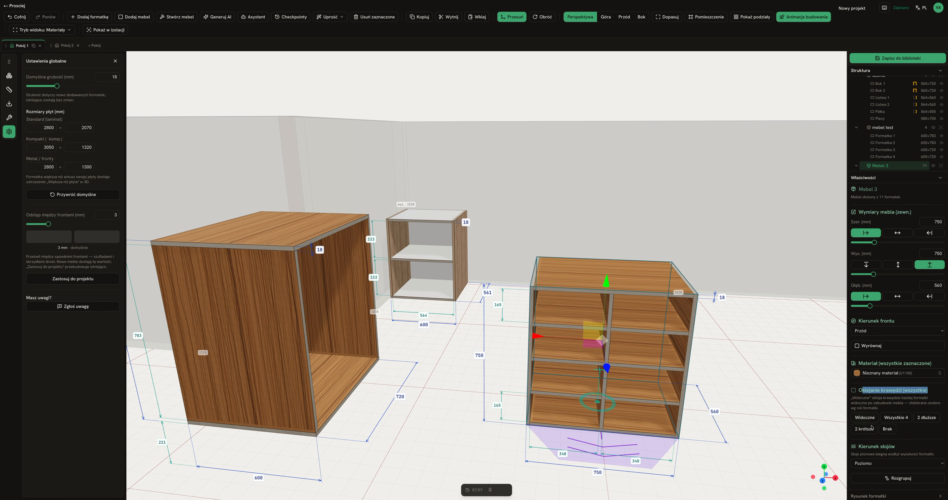
left_click(869, 421)
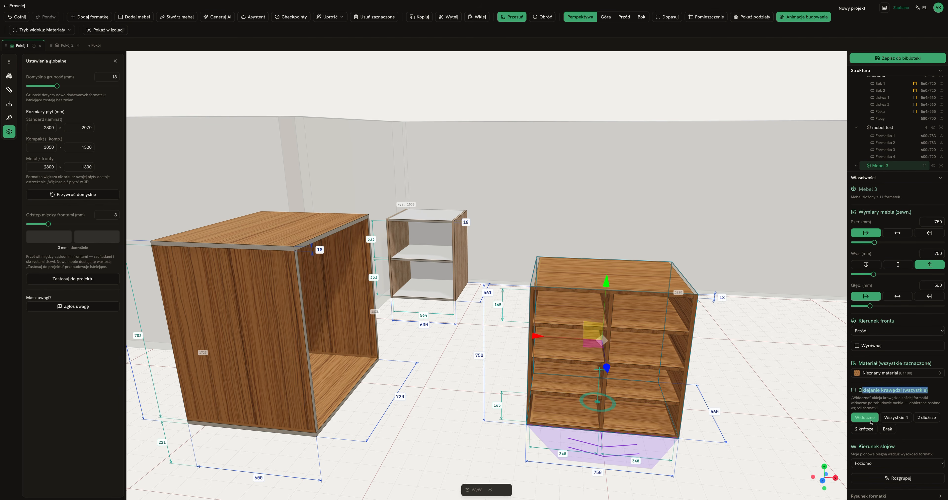
left_click(779, 396)
left_click_drag(779, 396, 751, 377)
scroll(440, 226, "up", 5)
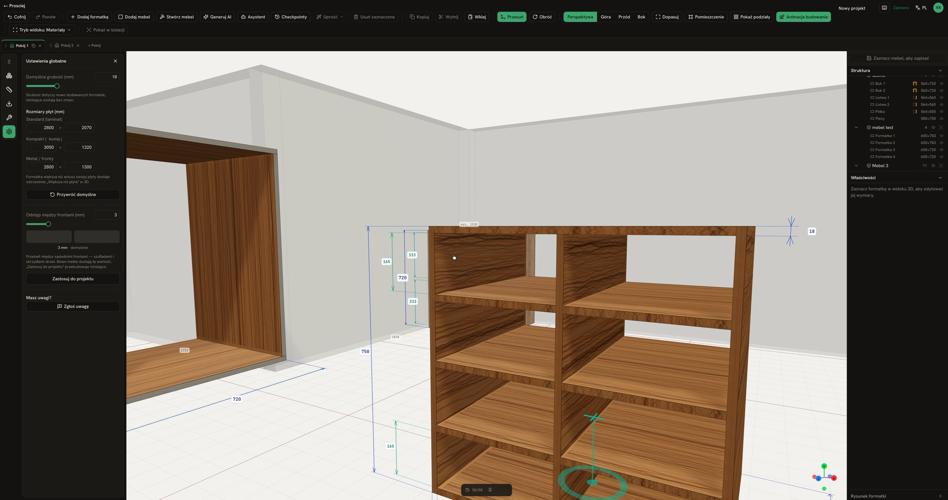
Apply edge banding to the upper 560 mm edge of one side panel in the divided cabinet
left_click_drag(614, 344, 502, 356)
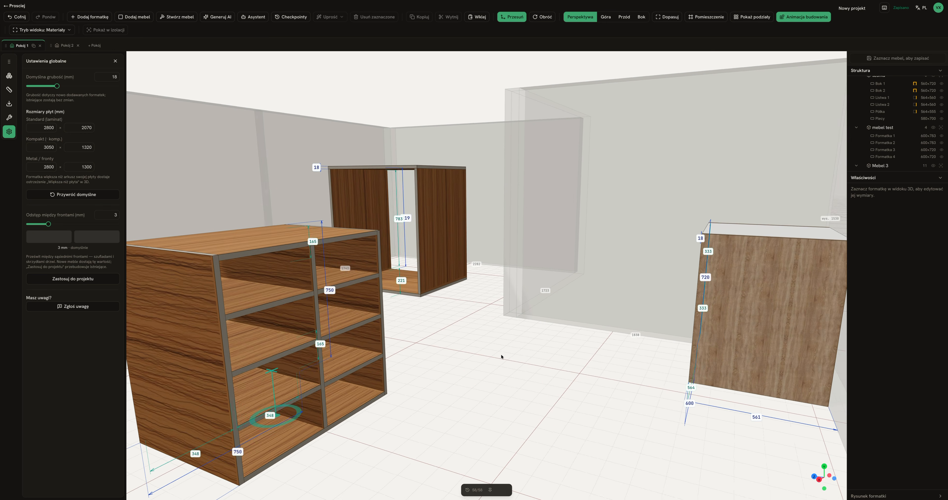
left_click_drag(267, 277, 576, 315)
scroll(600, 309, "up", 5)
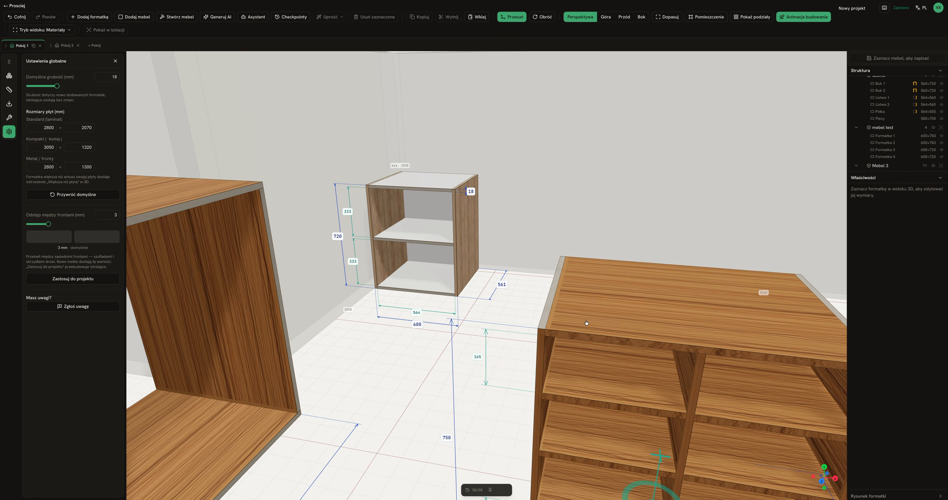
left_click(578, 322)
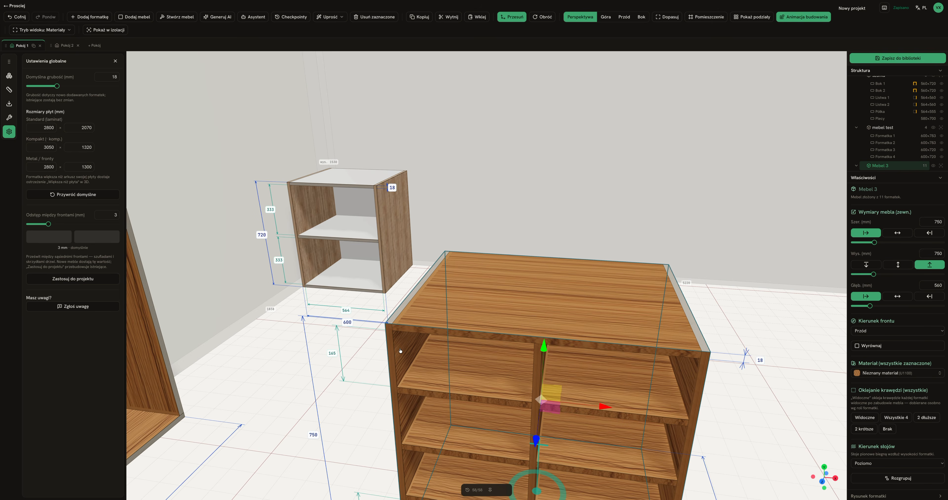
left_click_drag(396, 314, 410, 350)
double_click(344, 245)
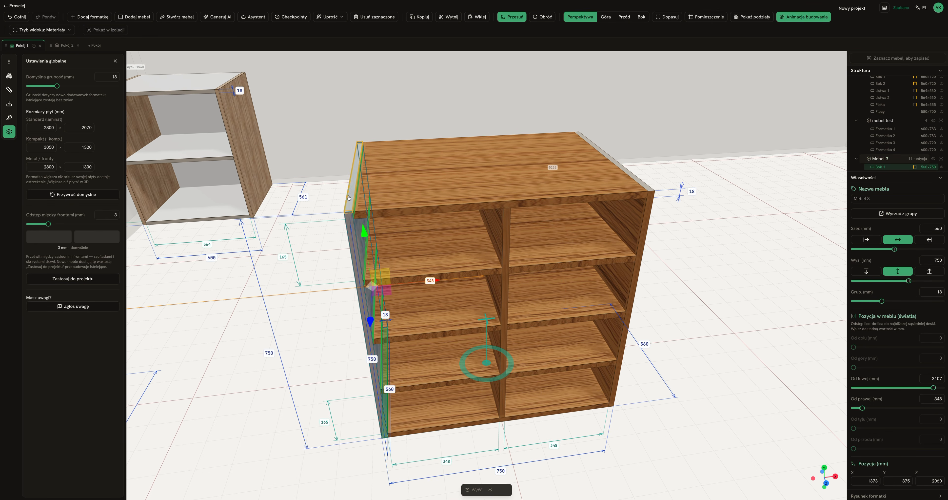
scroll(920, 331, "down", 8)
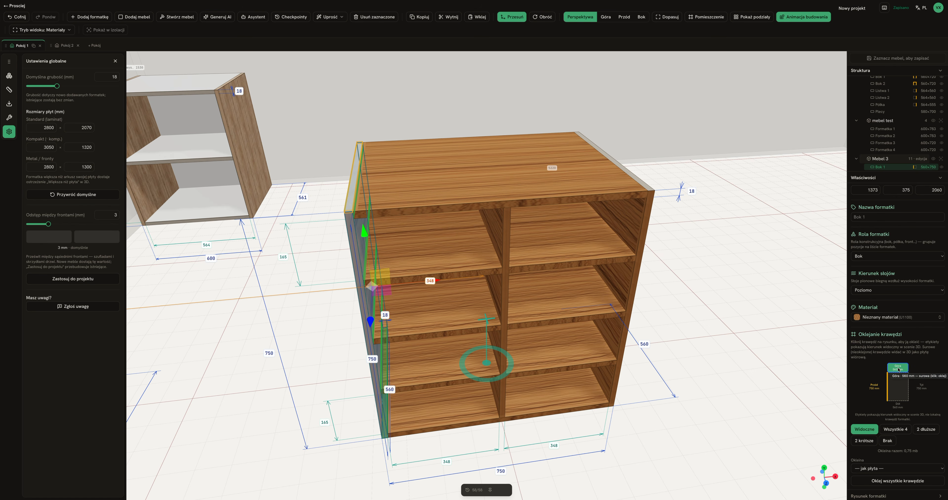
left_click(898, 370)
left_click(708, 287)
mouse_move(707, 286)
left_mouse_down()
mouse_move(751, 282)
mouse_move(728, 304)
mouse_move(704, 281)
left_mouse_up()
Open the Inteligentne elementy settings for the divided cabinet and frame the cabinet from the front
scroll(711, 281, "down", 6)
scroll(712, 281, "up", 2)
left_click_drag(773, 303, 718, 253)
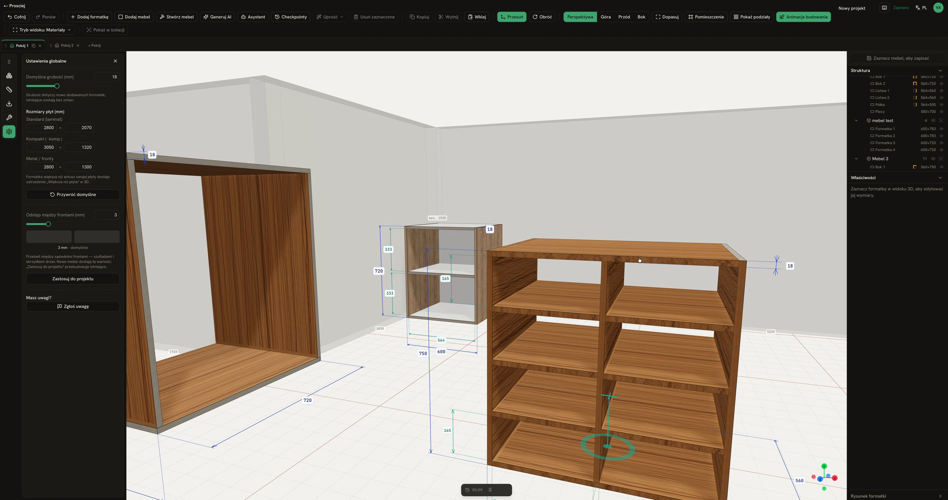
left_click(626, 269)
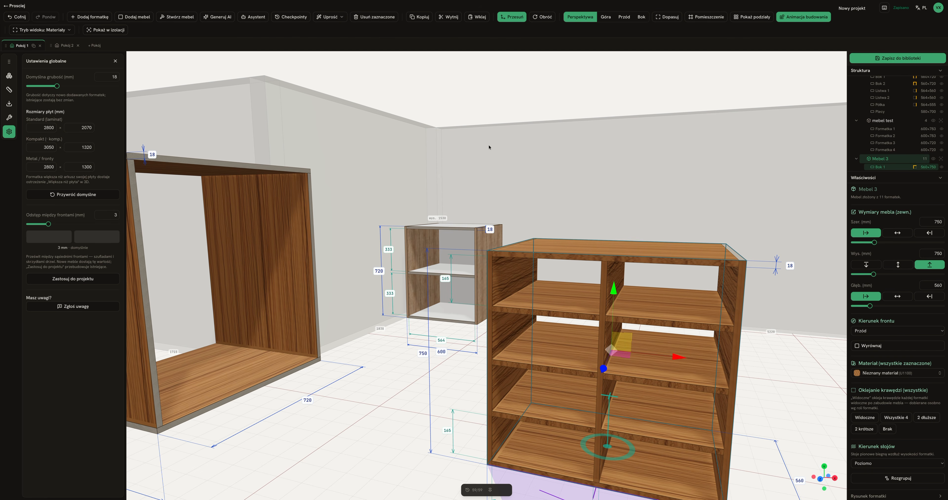
left_click(332, 20)
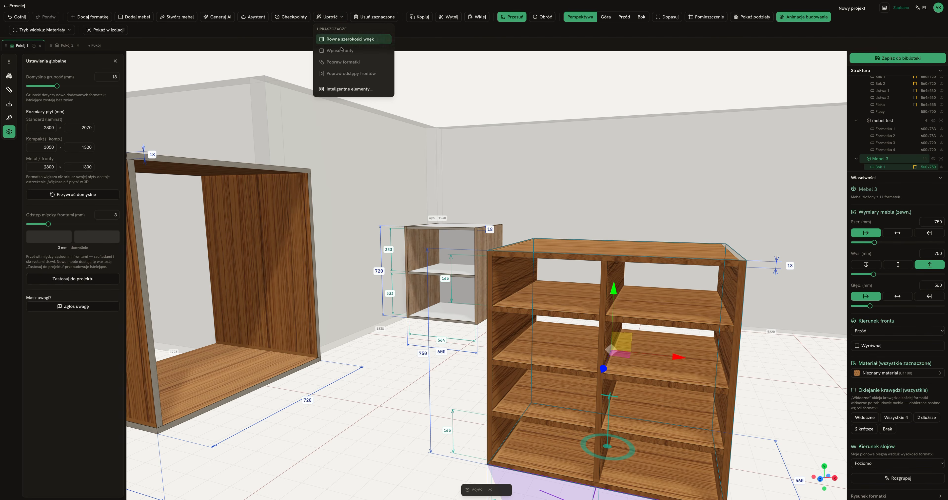
left_click(356, 90)
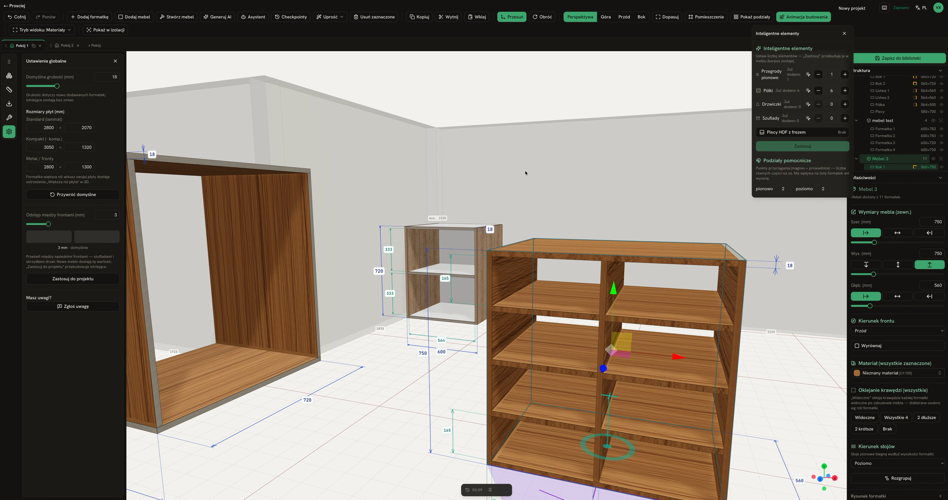
key("f")
left_click_drag(508, 140, 522, 147)
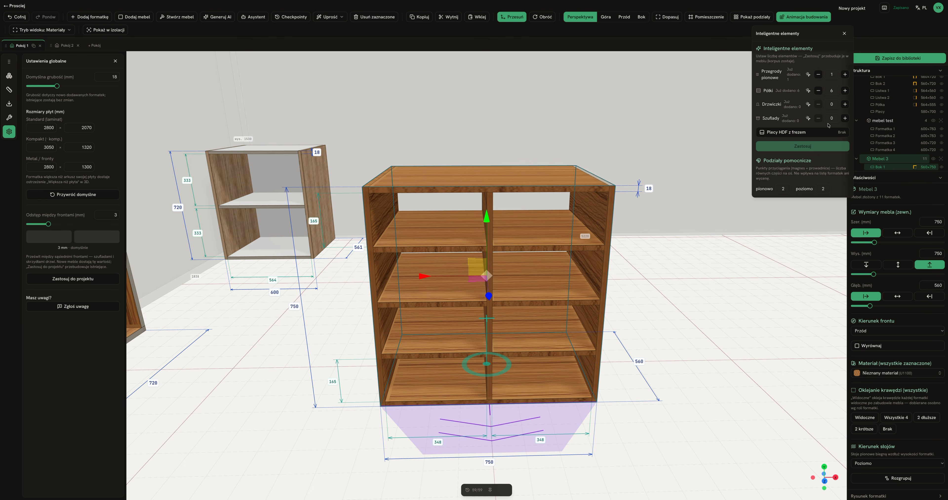
Try to add six drawers to the cabinet by quantity, and undo the change
left_click(844, 118)
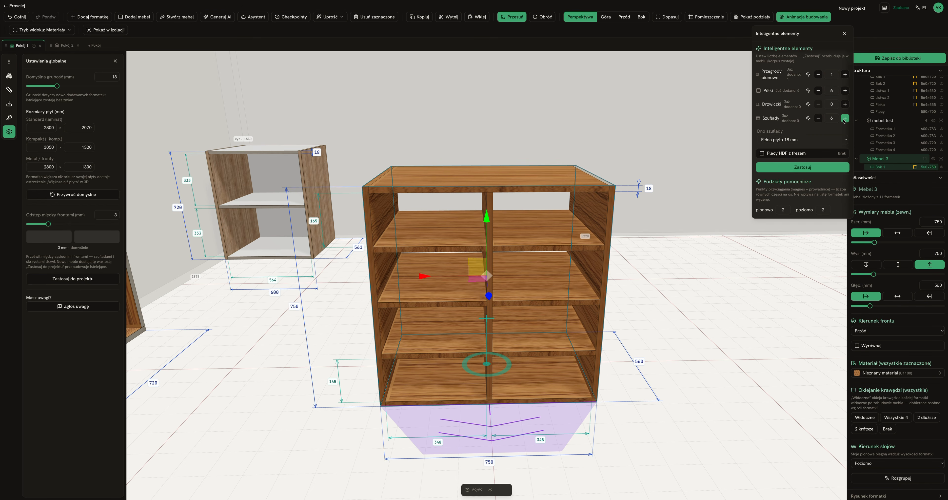
left_click(812, 168)
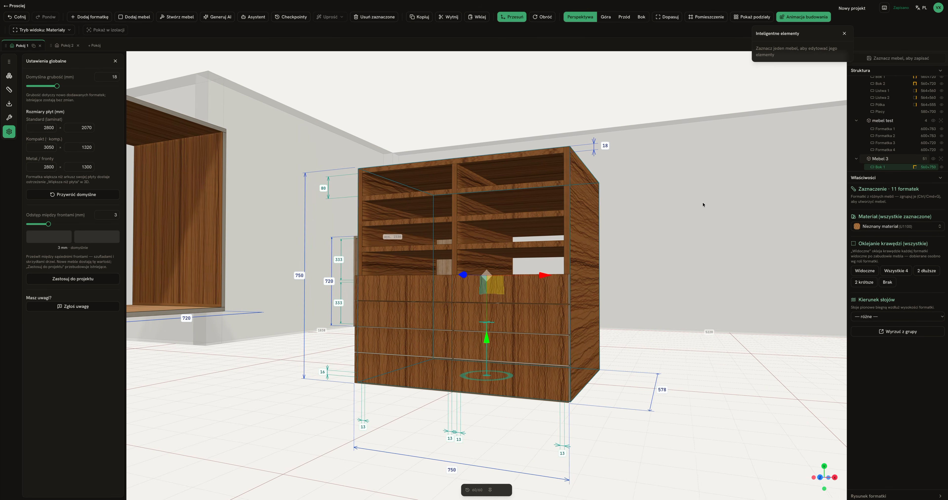
key("ctrl+z")
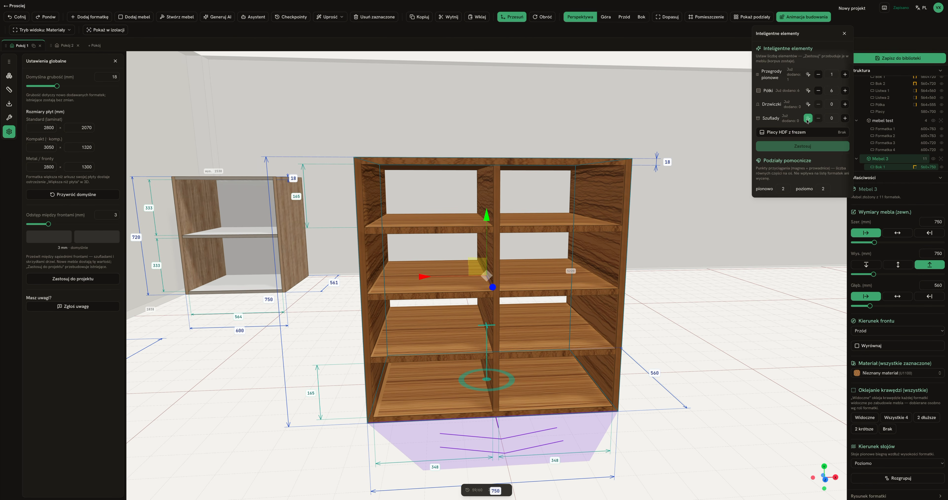
Insert one drawer into each of the cabinet's eight compartments by picking the compartments individually, and close the smart elements settings
left_click(808, 118)
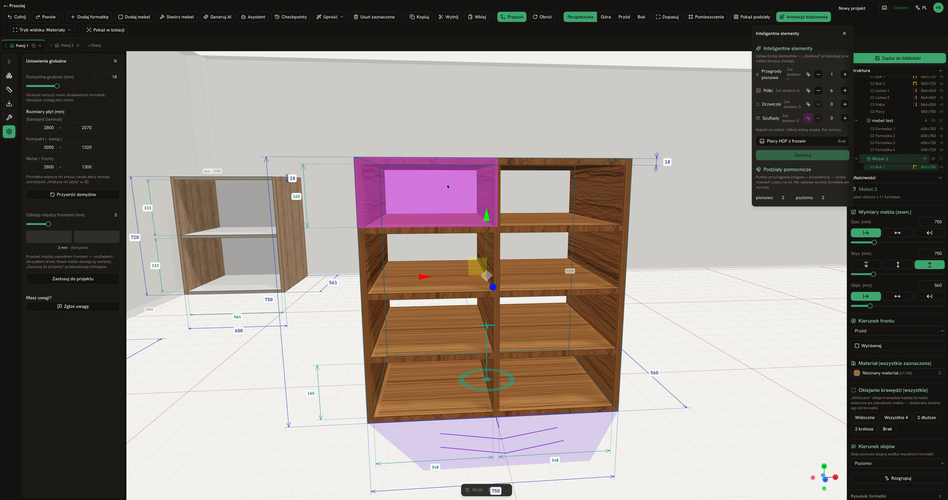
scroll(463, 287, "down", 4)
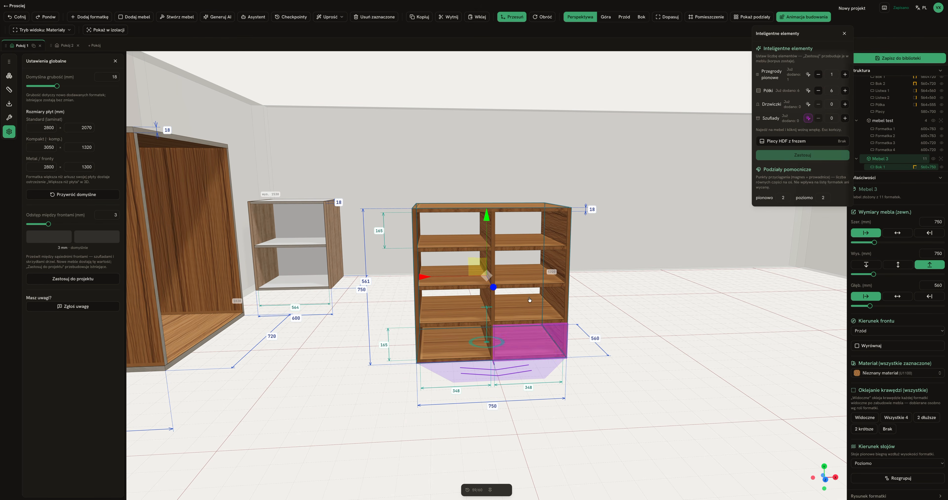
left_click(466, 233)
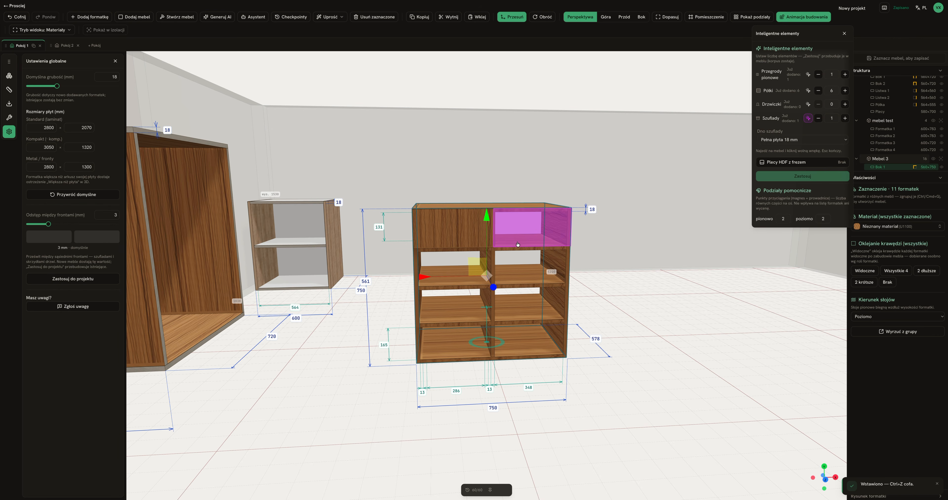
left_click(531, 234)
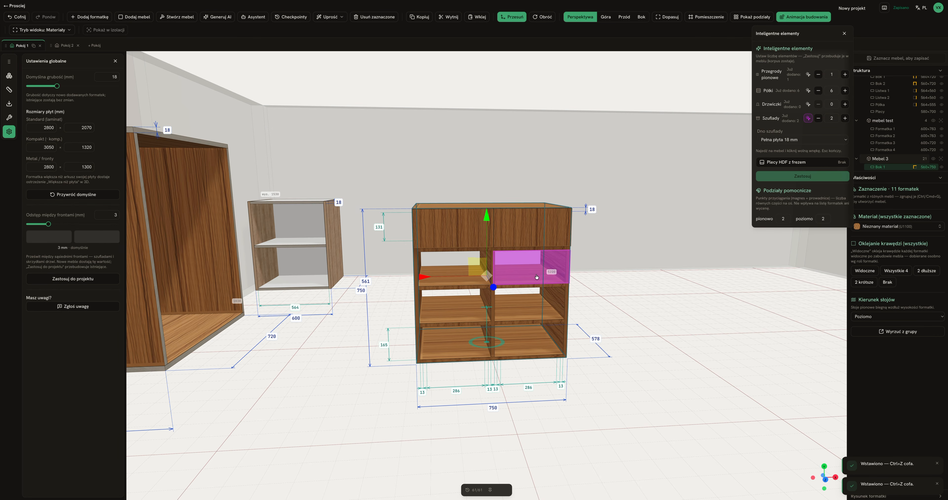
left_click(523, 276)
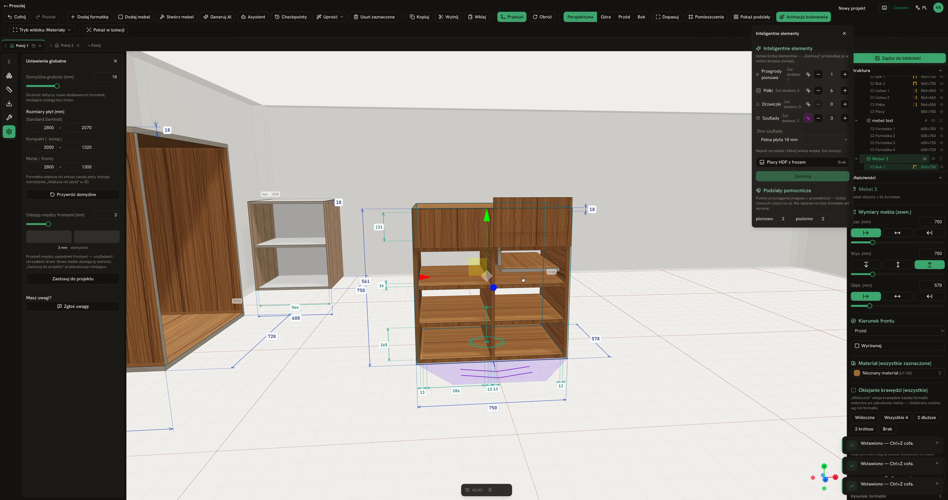
left_click(455, 270)
left_click(455, 306)
left_click(530, 305)
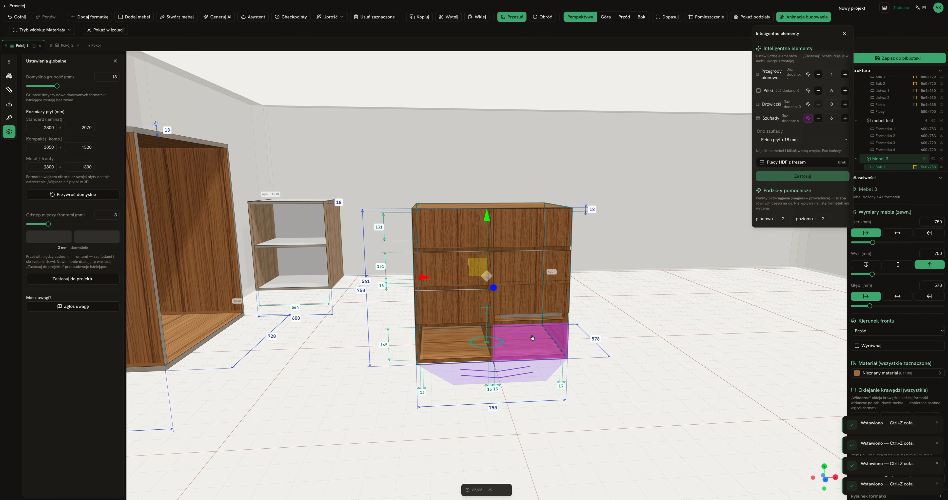
left_click(530, 341)
left_click(466, 339)
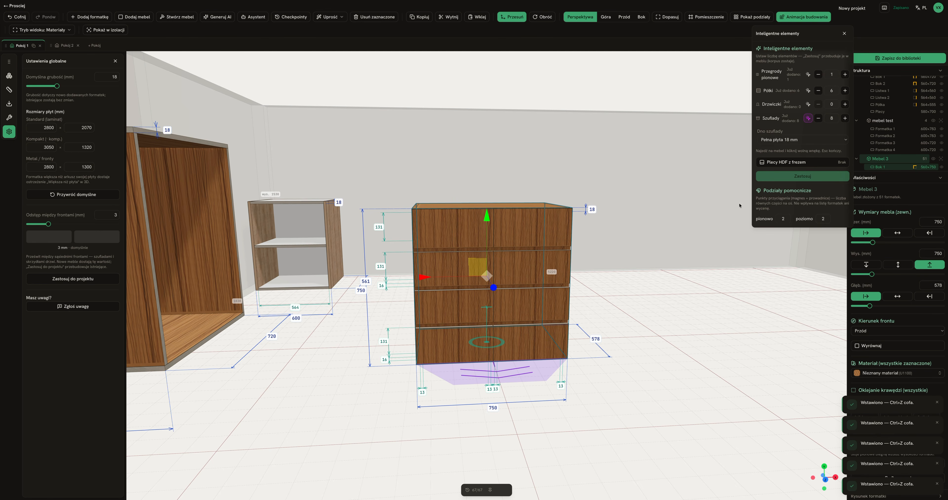
left_click(843, 36)
Examine the new drawer fronts and the gaps between them from several angles
mouse_move(621, 233)
left_mouse_down()
mouse_move(472, 238)
mouse_move(359, 215)
mouse_move(615, 241)
left_mouse_up()
left_click(609, 300)
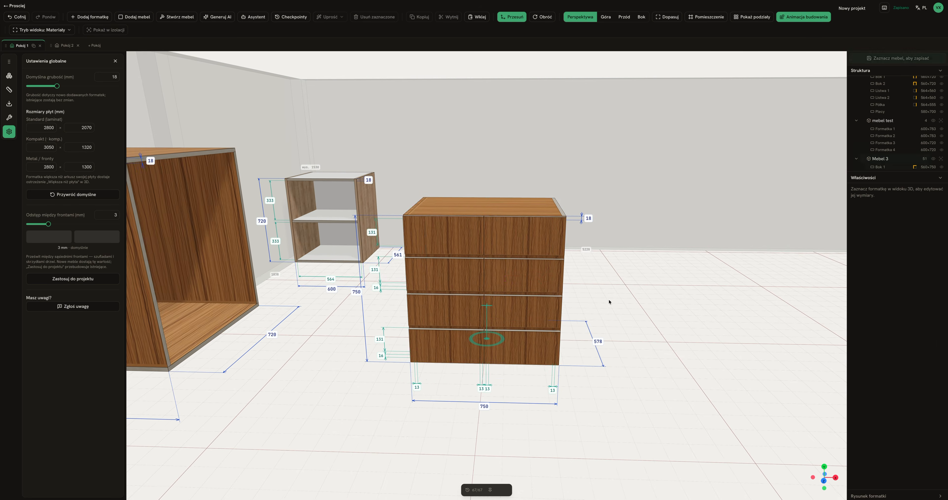
scroll(608, 301, "up", 6)
mouse_move(611, 299)
left_mouse_down()
mouse_move(631, 280)
mouse_move(628, 292)
left_mouse_up()
scroll(631, 280, "down", 5)
scroll(629, 293, "up", 2)
scroll(629, 293, "up", 3)
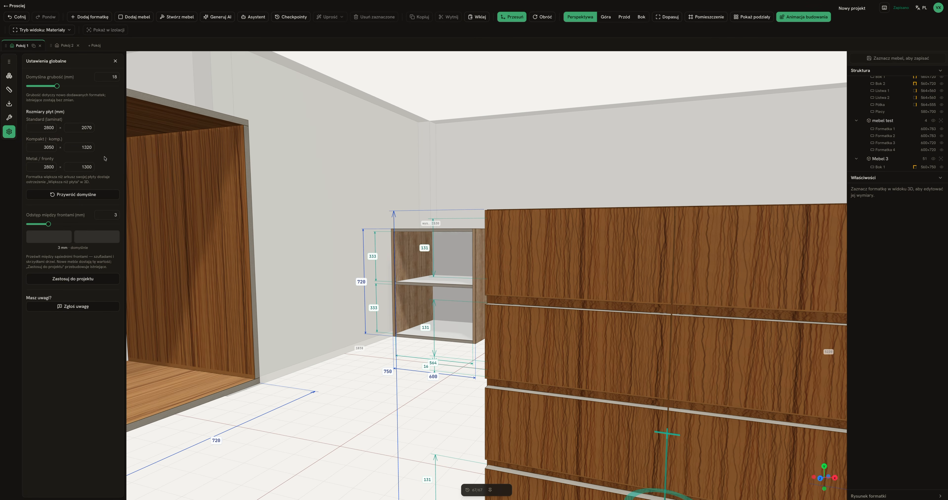
Set the view mode to Prześwit and examine the drawer boxes inside the cabinet
left_click(29, 34)
left_click(30, 54)
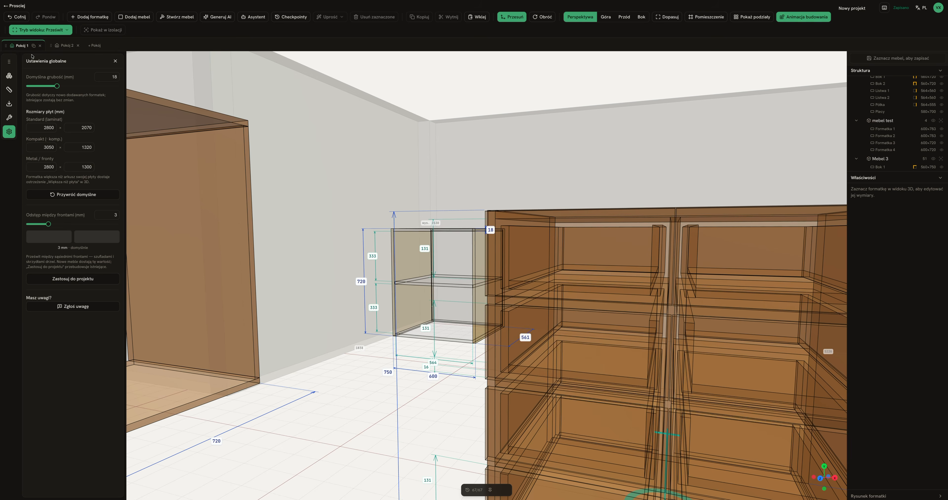
scroll(542, 254, "up", 5)
left_click_drag(541, 254, 514, 244)
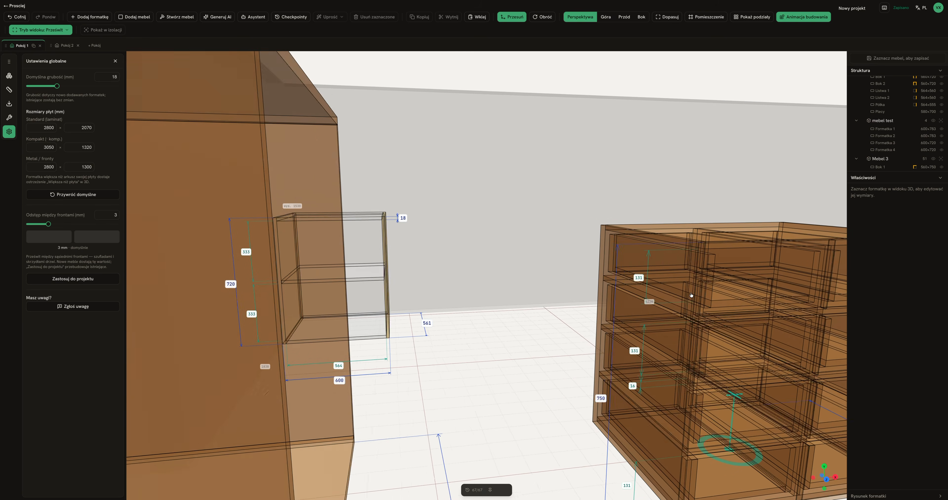
left_click(691, 296)
right_click_drag(780, 324, 636, 286)
left_click_drag(636, 286, 601, 295)
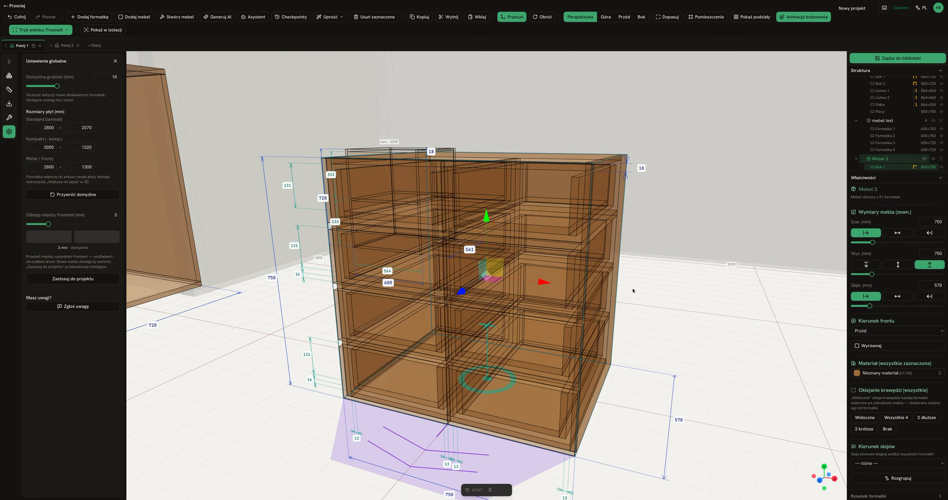
View the cabinet in the Rysunek mode and return the view mode to Materiały
left_click(53, 30)
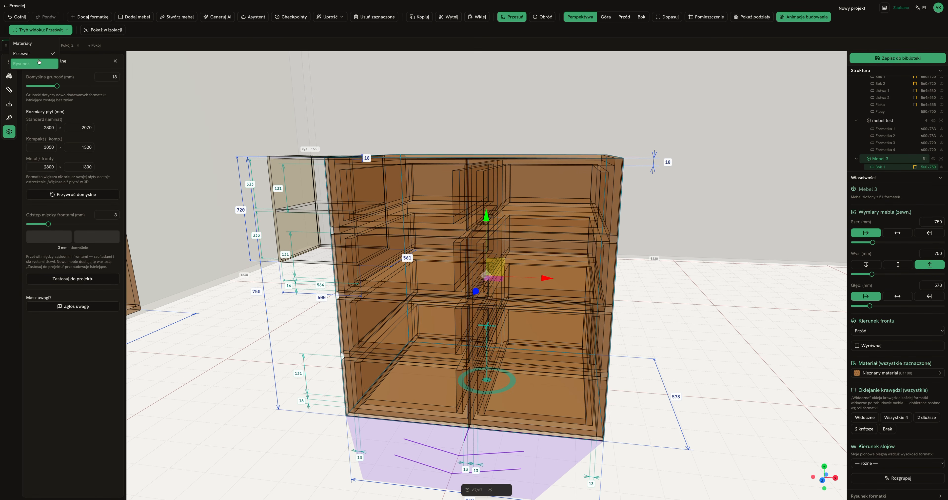
left_click(21, 63)
mouse_move(191, 147)
left_mouse_down()
mouse_move(514, 279)
mouse_move(365, 231)
mouse_move(583, 265)
left_mouse_up()
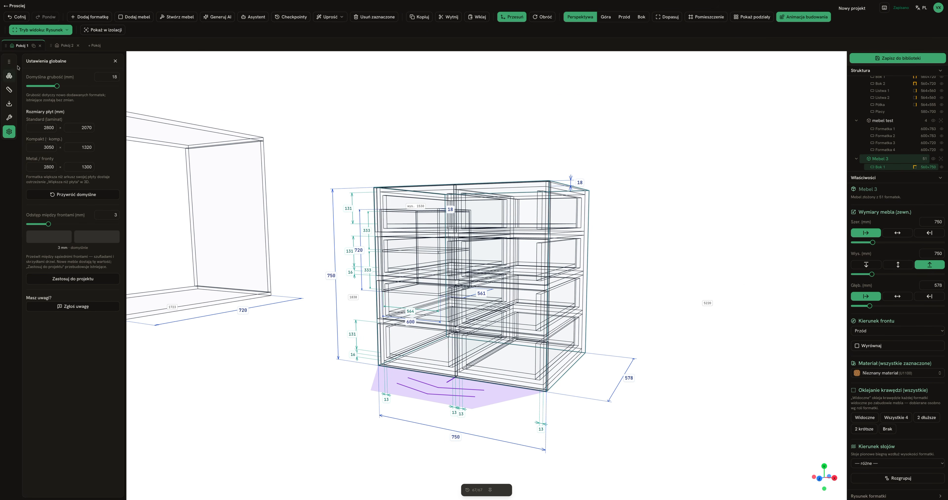
left_click(46, 30)
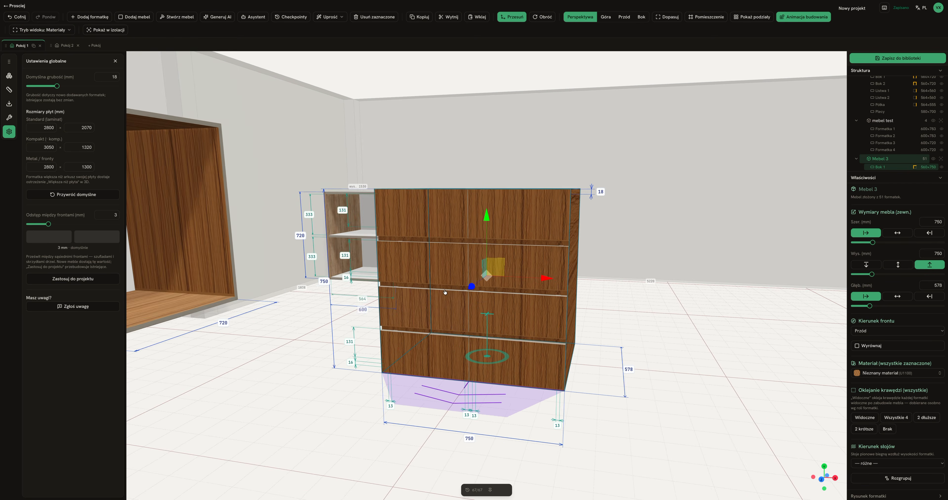
left_click(645, 301)
scroll(555, 299, "up", 8)
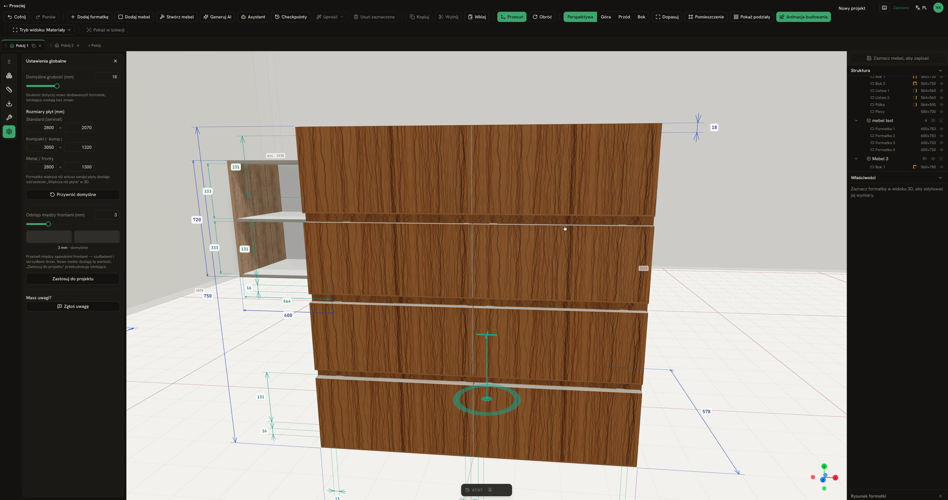
Run the Popraw formatki simplifier on the drawer cabinet to fit its panels
left_click(538, 247)
scroll(444, 132, "down", 5)
scroll(425, 212, "up", 3)
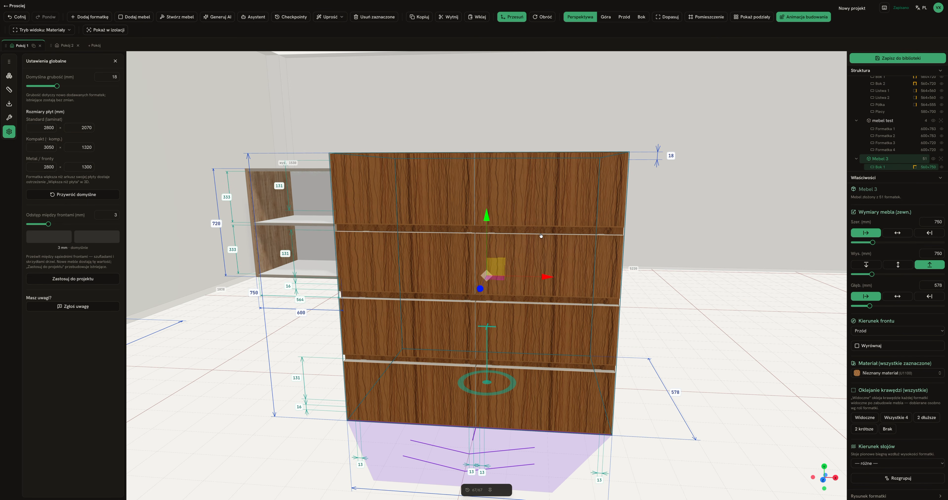
left_click_drag(555, 232, 463, 199)
scroll(462, 199, "up", 3)
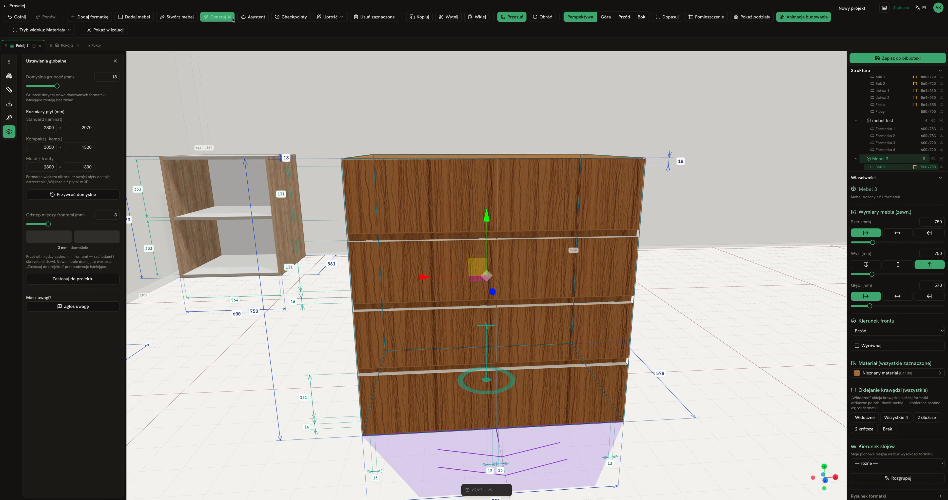
left_click(324, 17)
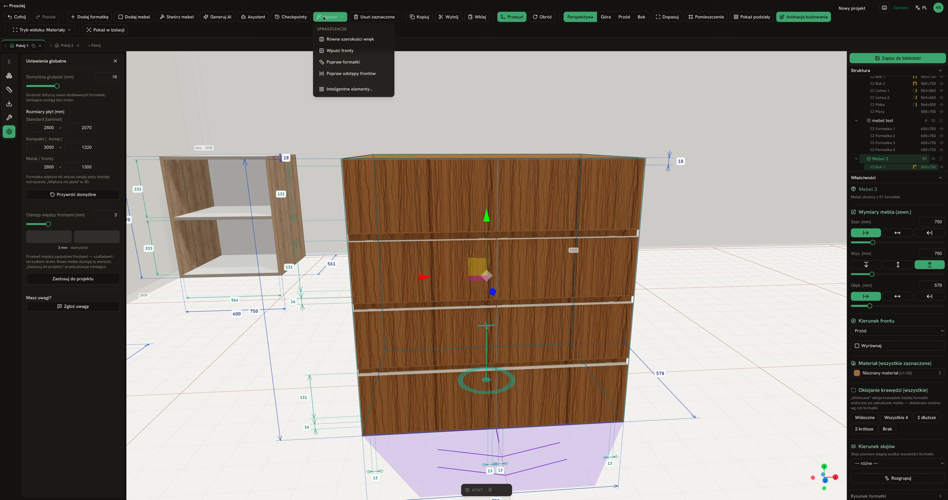
left_click(366, 61)
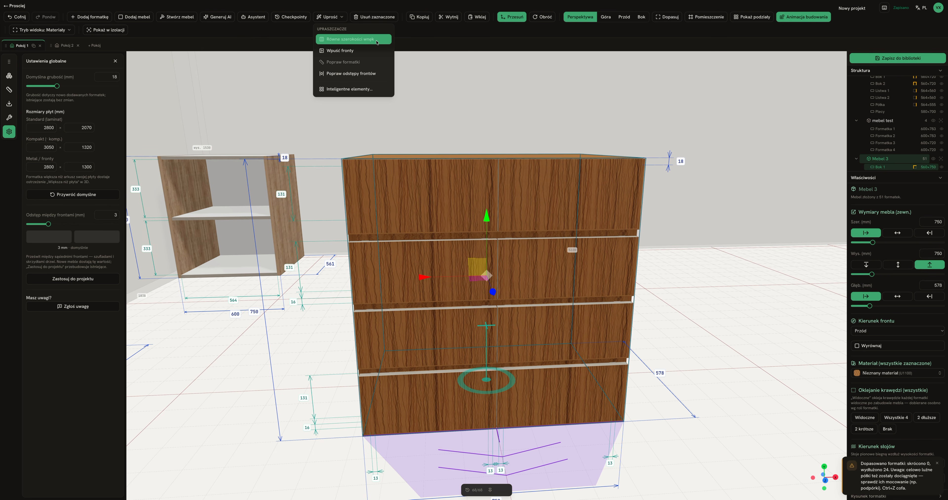
Run Popraw odstępy frontów on the drawer cabinet to correct the gaps between its fronts
left_click(366, 75)
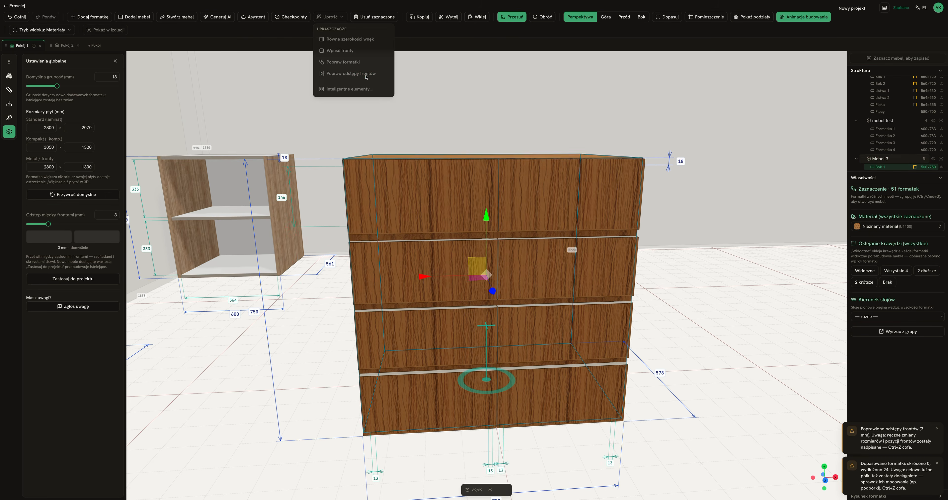
mouse_move(516, 135)
left_mouse_down()
mouse_move(527, 127)
mouse_move(506, 121)
mouse_move(508, 128)
left_mouse_up()
scroll(531, 201, "down", 10)
scroll(571, 248, "up", 6)
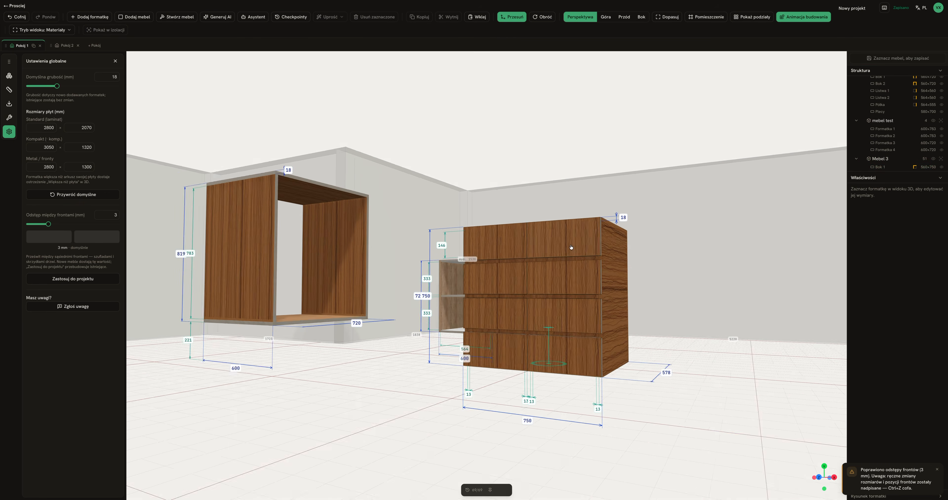
Examine the gaps between the drawer fronts of the four-drawer cabinet up close and from several angles
scroll(587, 236, "up", 5)
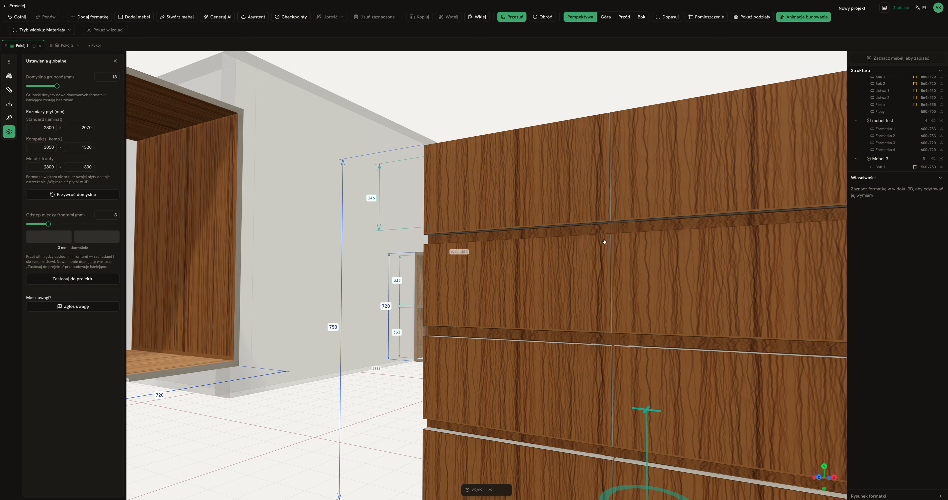
scroll(523, 228, "down", 5)
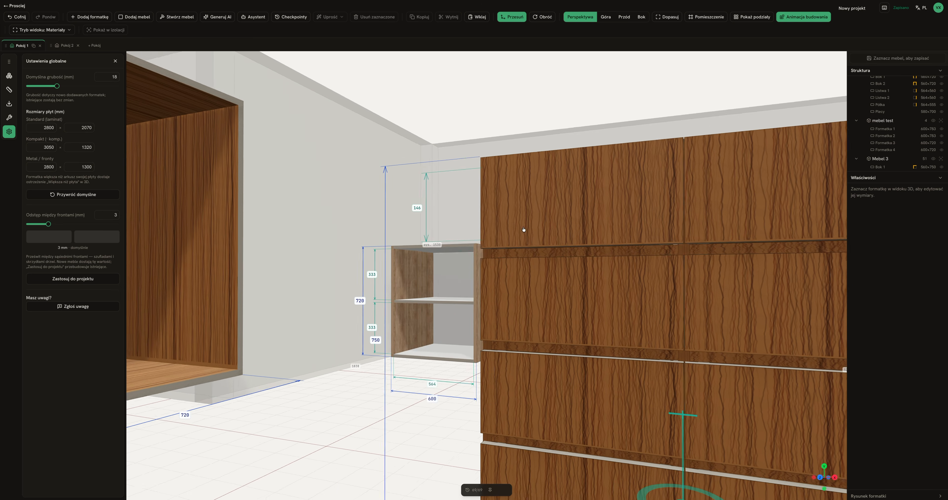
left_click_drag(635, 243, 576, 257)
scroll(514, 245, "down", 5)
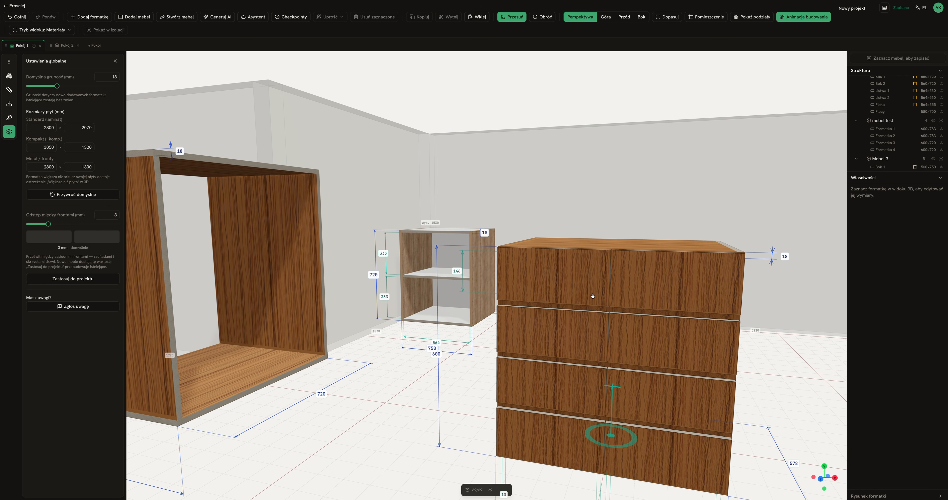
left_click_drag(719, 281, 642, 320)
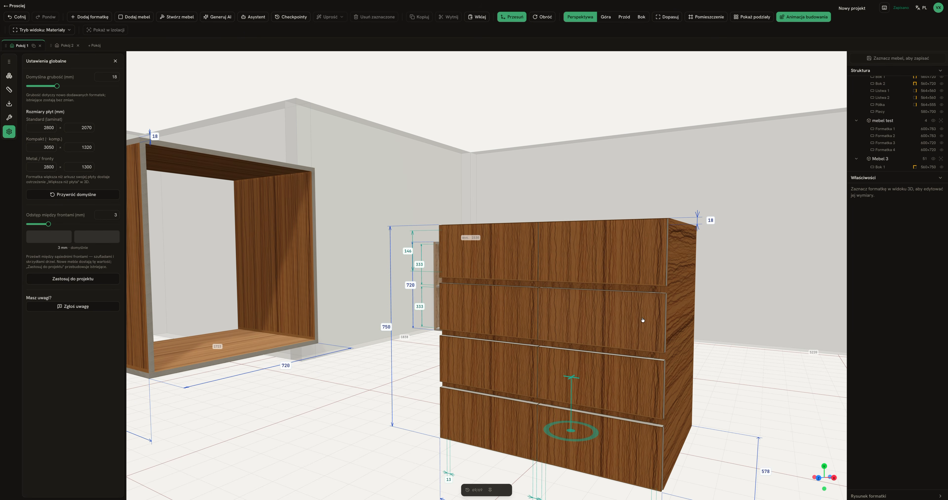
left_click_drag(725, 320, 588, 302)
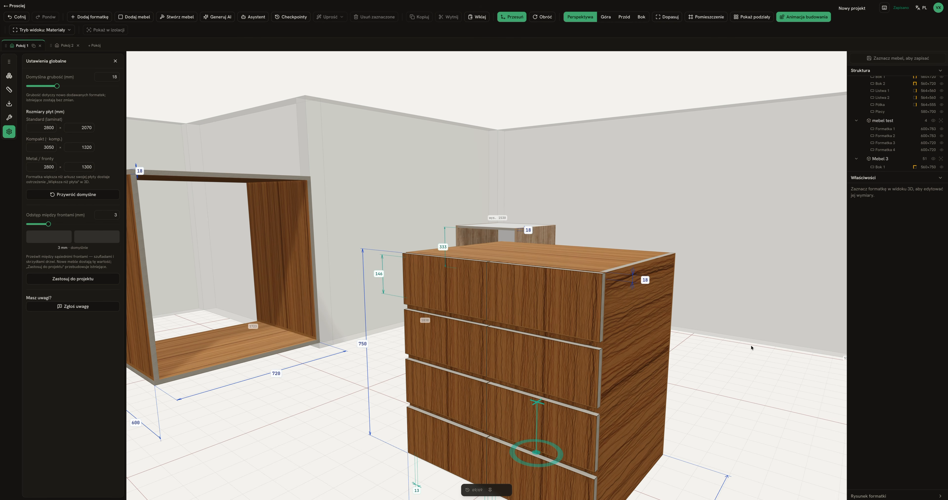
left_click_drag(751, 347, 540, 377)
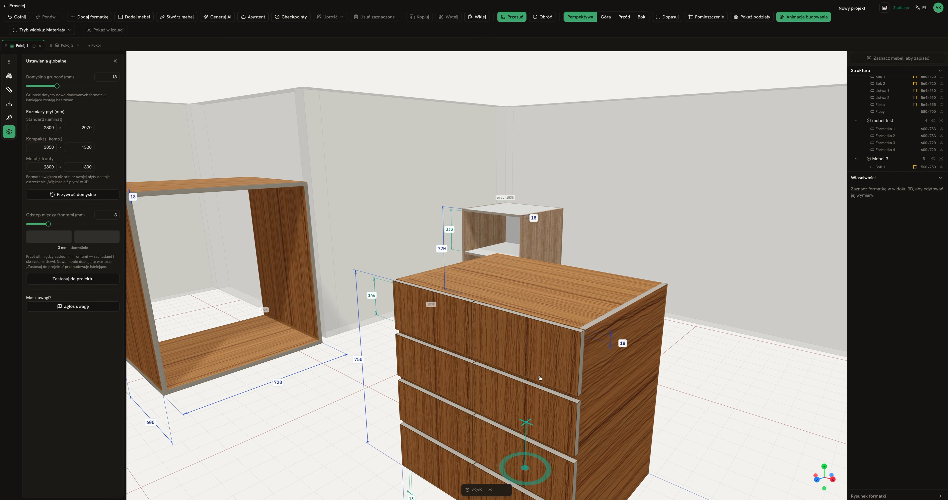
Apply edge banding to only the visible edges (Widoczne) of all panels in the drawer chest Mebel 3
left_click(534, 322)
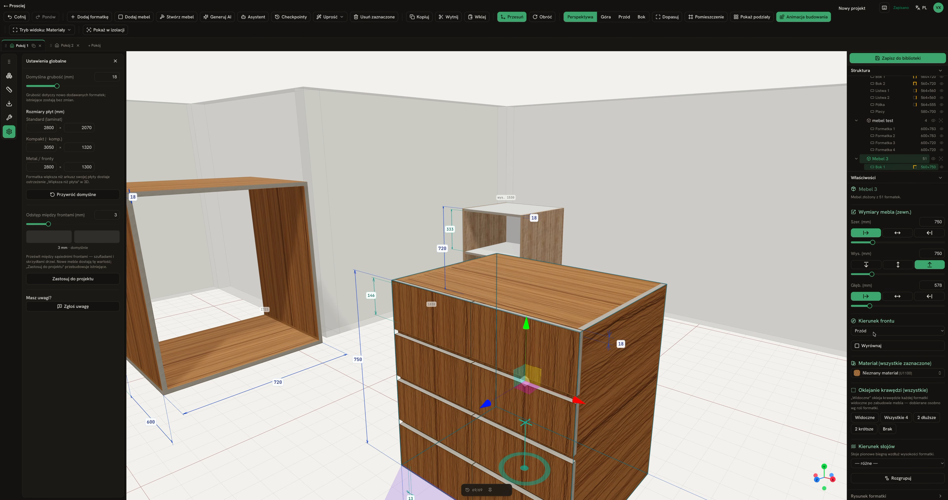
left_click(864, 417)
left_click(865, 417)
left_click_drag(706, 408, 749, 416)
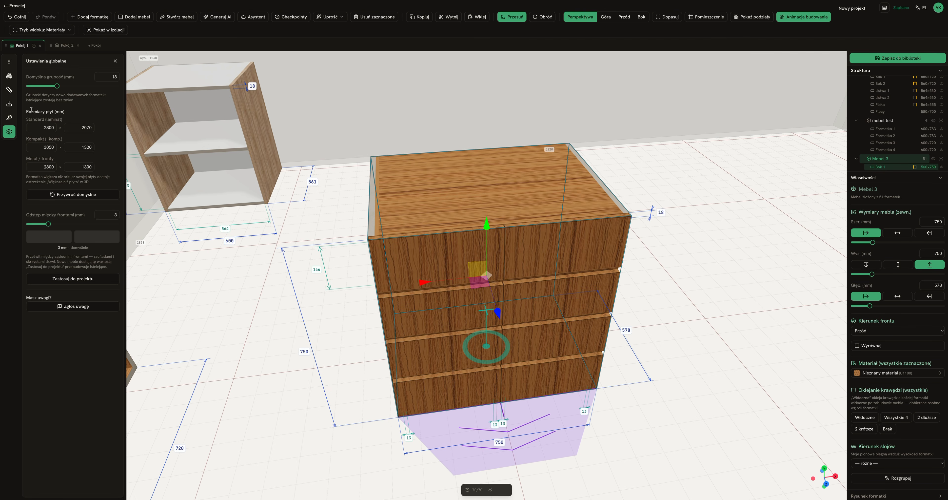
Open the export cut list and review the edge-banding markers of the panels in the furniture structure
left_click(10, 104)
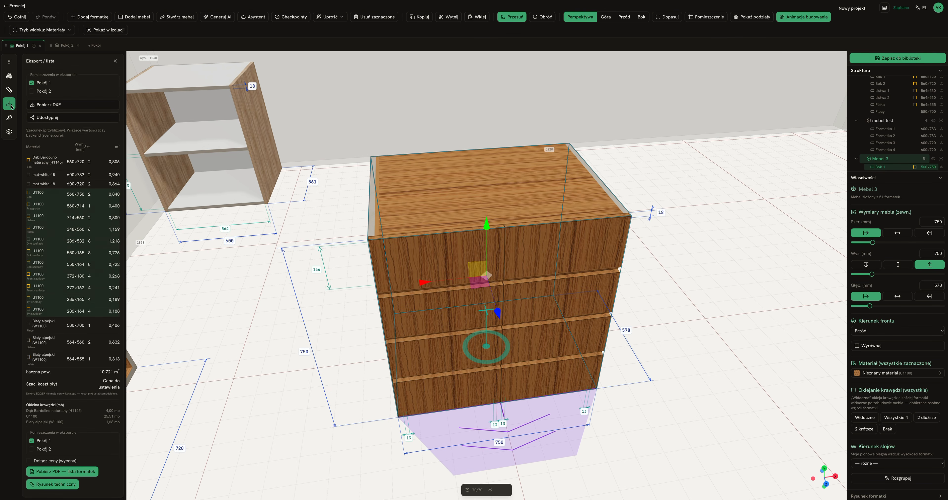
left_click_drag(765, 233, 764, 233)
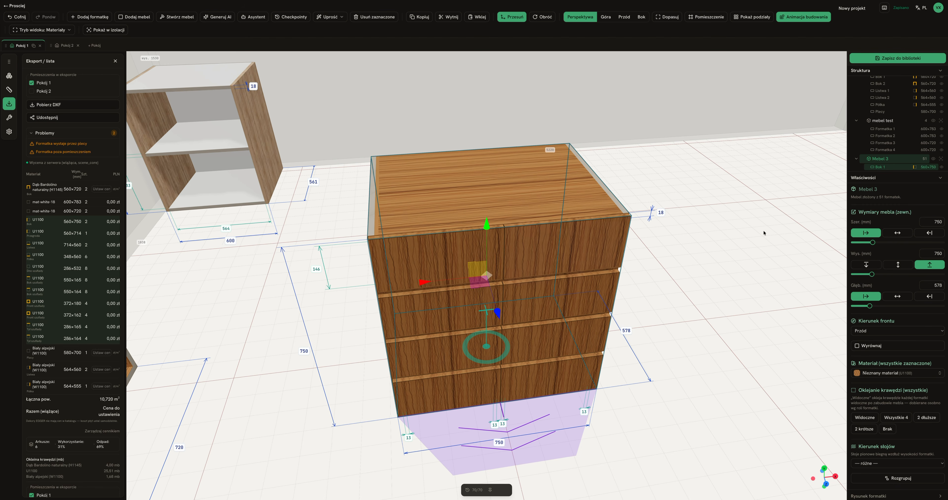
scroll(912, 121, "up", 2)
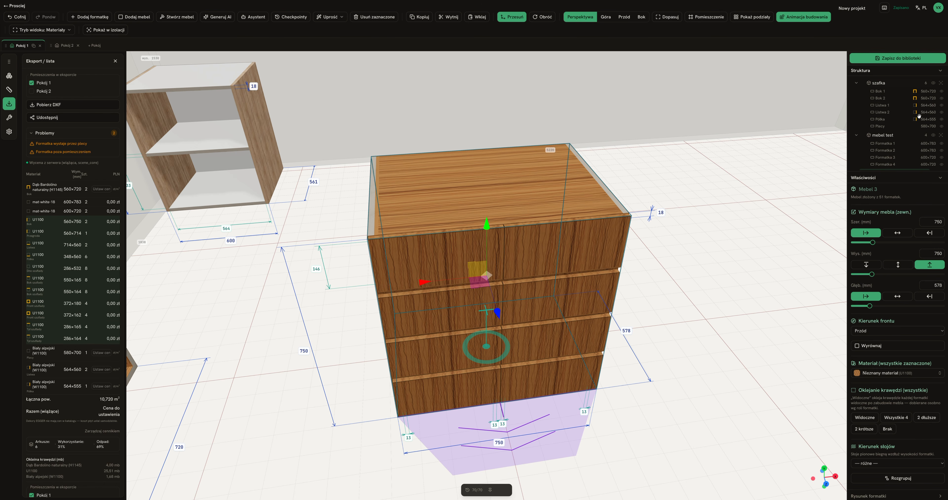
scroll(924, 117, "down", 8)
scroll(911, 110, "down", 2)
Select the chest's top panel Listwa 2 and individual drawer parts to inspect which of their edges are banded
left_click(659, 137)
double_click(495, 186)
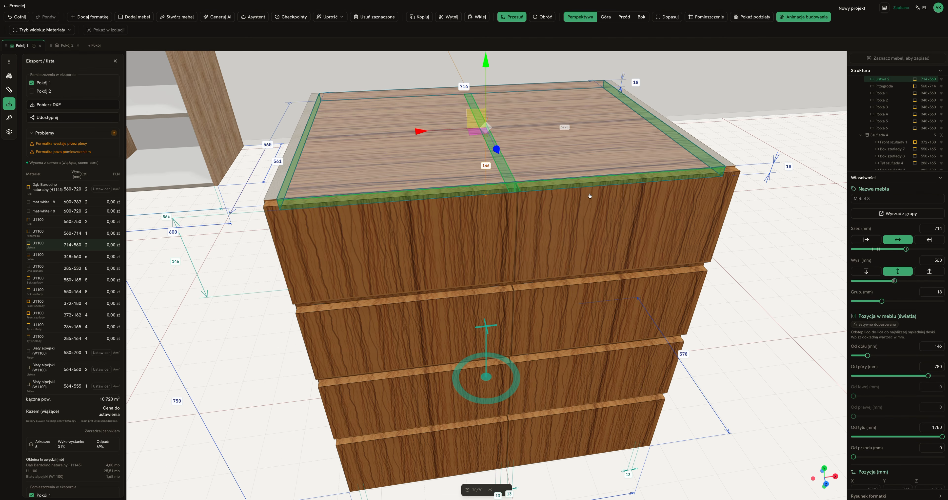
left_click(618, 248)
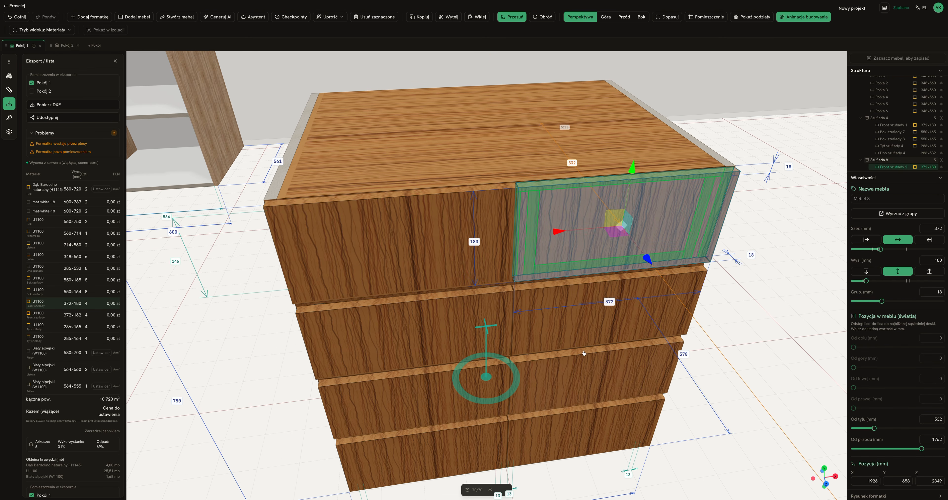
left_click(563, 321)
scroll(888, 168, "down", 2)
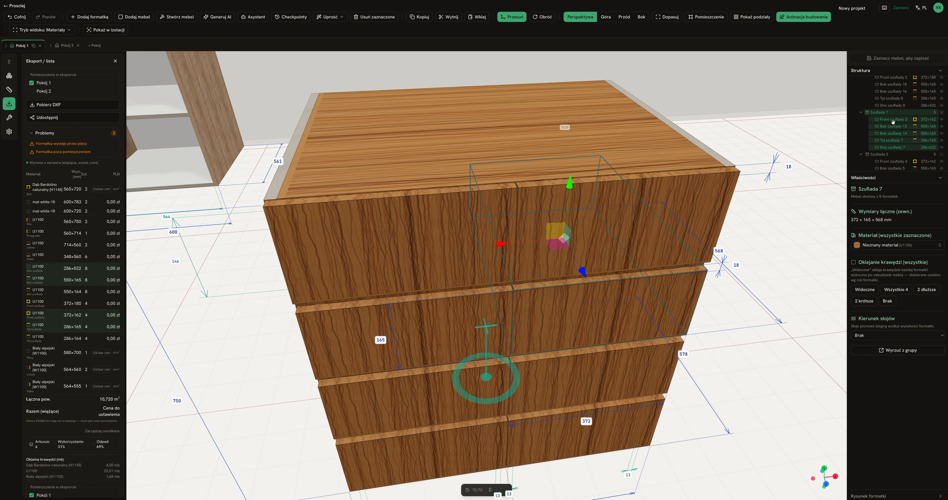
Show the chest's upper drawer Szuflada 8 in isolation in its own view
left_click_drag(570, 183, 571, 169)
key("ctrl+z")
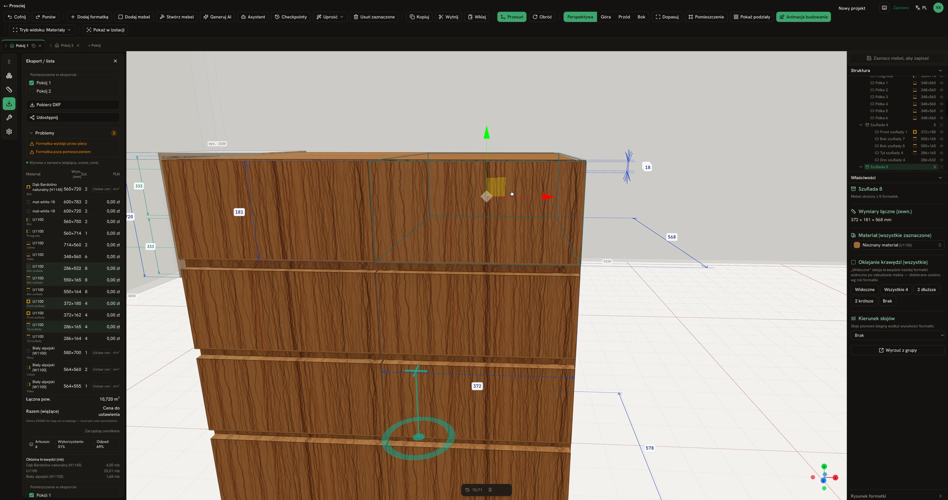
left_click_drag(699, 215, 654, 252)
left_click(542, 287)
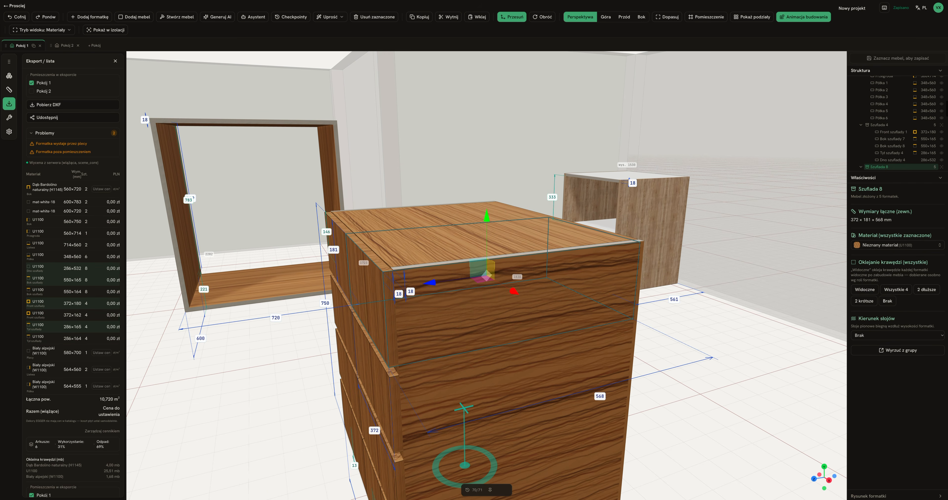
left_click(941, 167)
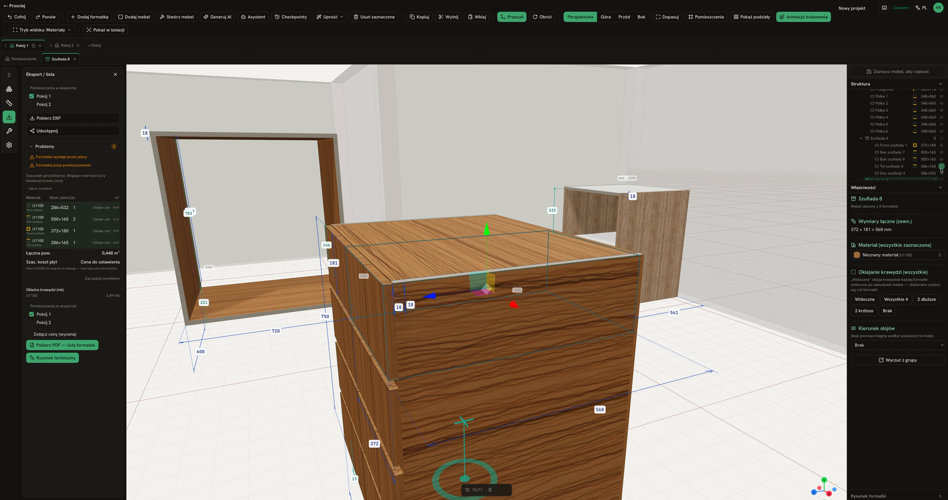
Examine the isolated drawer Szuflada 8 from several angles and close its isolated view
left_click_drag(512, 201, 372, 255)
scroll(563, 267, "up", 10)
scroll(371, 254, "down", 8)
left_click_drag(355, 244, 486, 251)
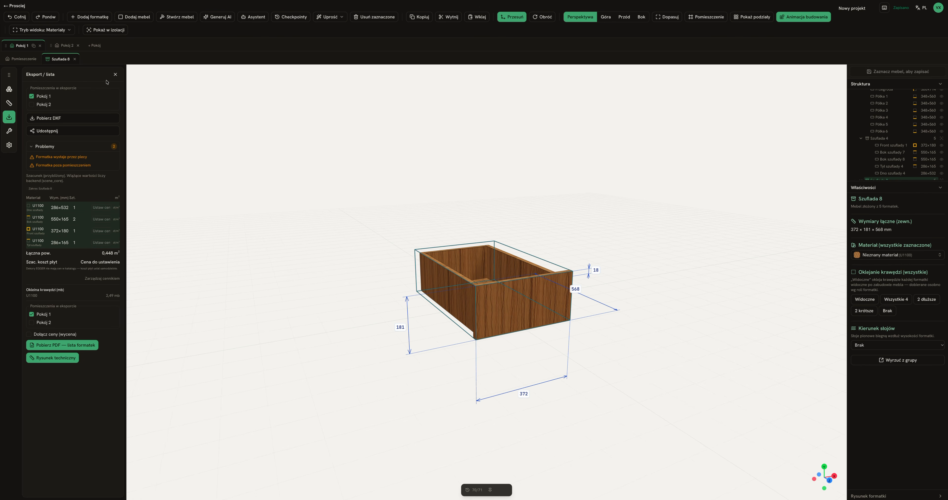
left_click_drag(497, 287, 466, 293)
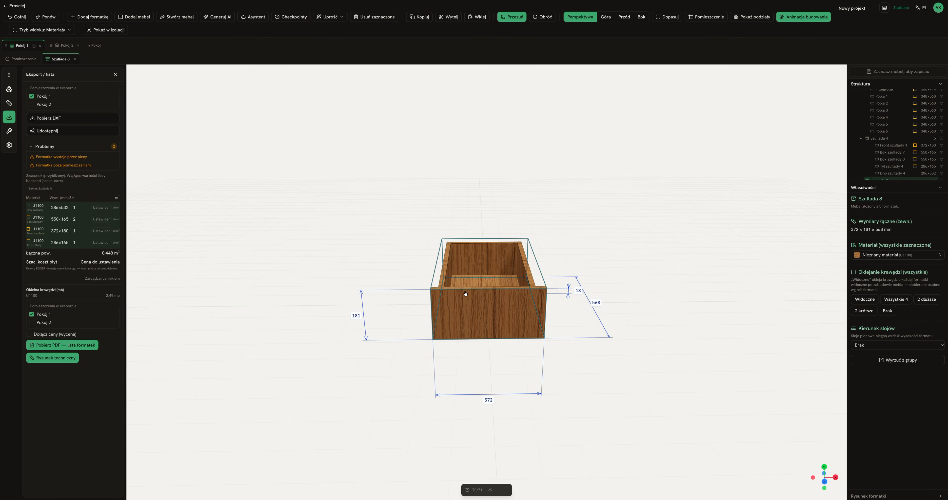
left_click_drag(622, 226, 533, 290)
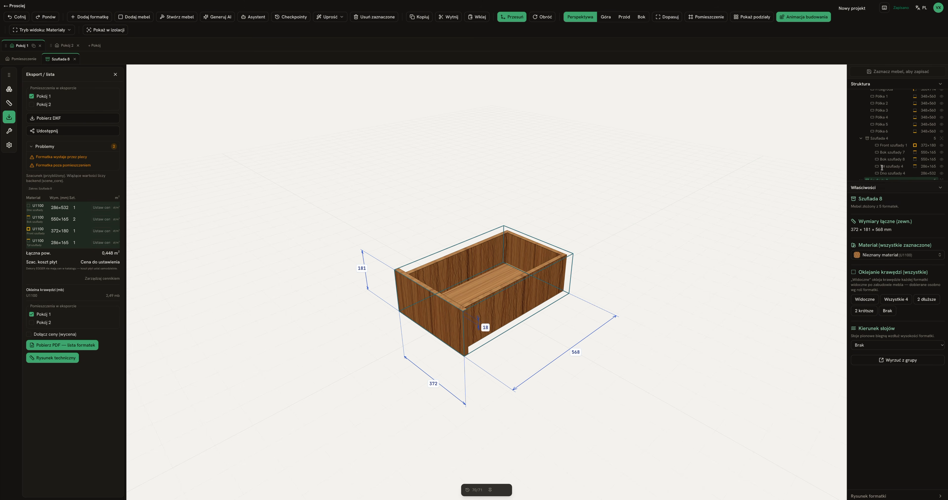
scroll(897, 140, "down", 2)
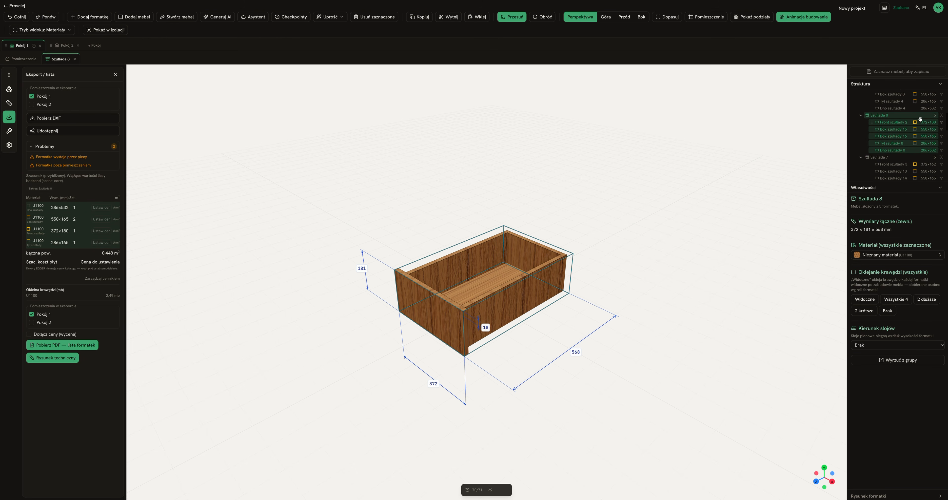
left_click(75, 59)
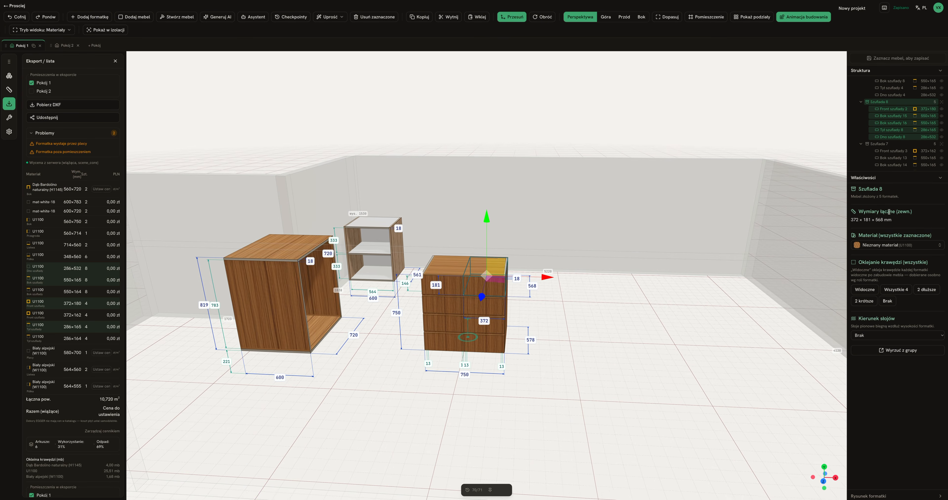
Temporarily hide the chest's top panel Listwa 2 to look at the drawers inside, and show the panel again
scroll(861, 103, "up", 3)
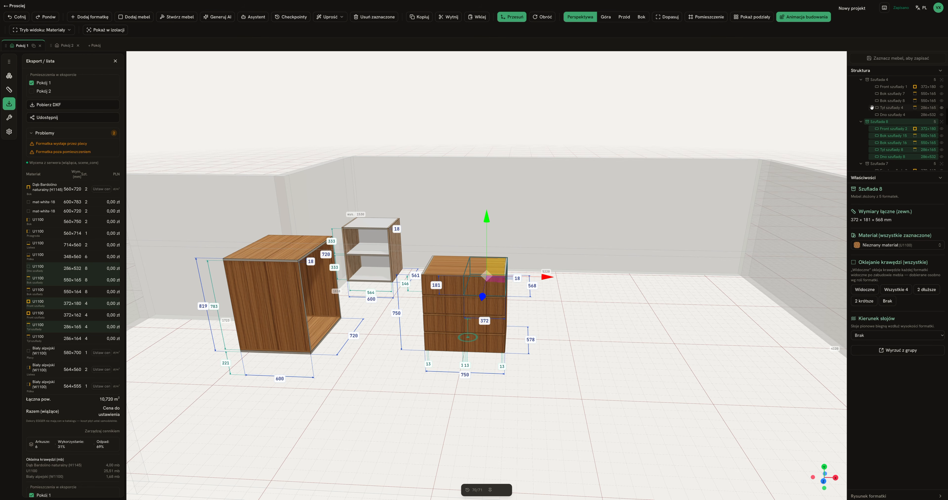
left_click(453, 264)
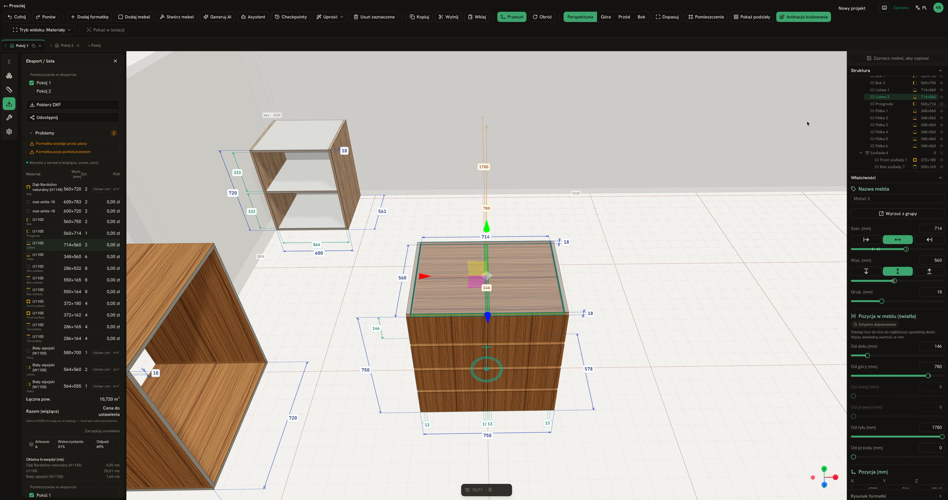
left_click(941, 97)
left_click_drag(630, 210, 378, 237)
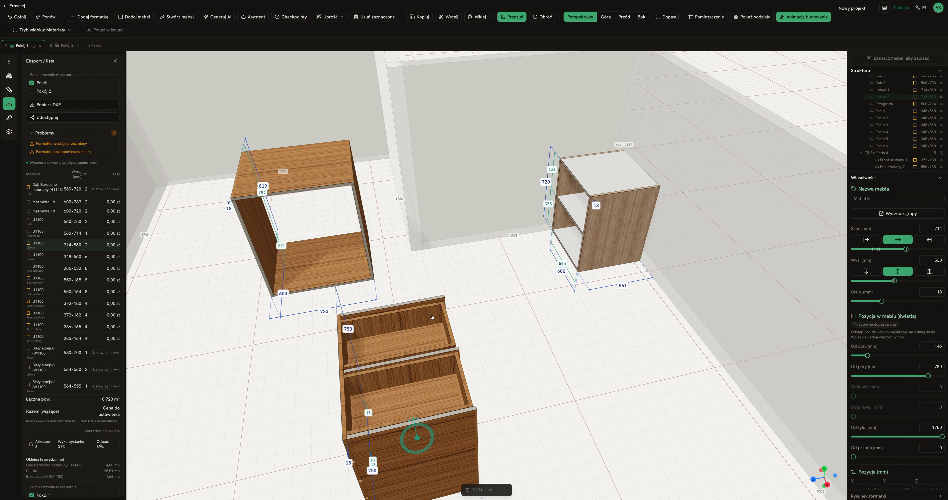
left_click(941, 98)
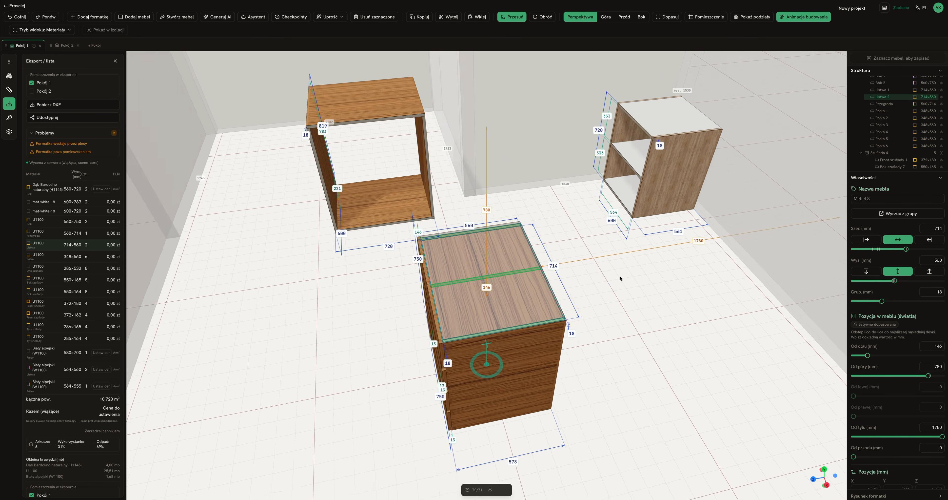
Examine the room's three furniture pieces from several angles and match cut-list entries such as the 372×162 drawer fronts to their panels
left_click_drag(656, 273, 666, 273)
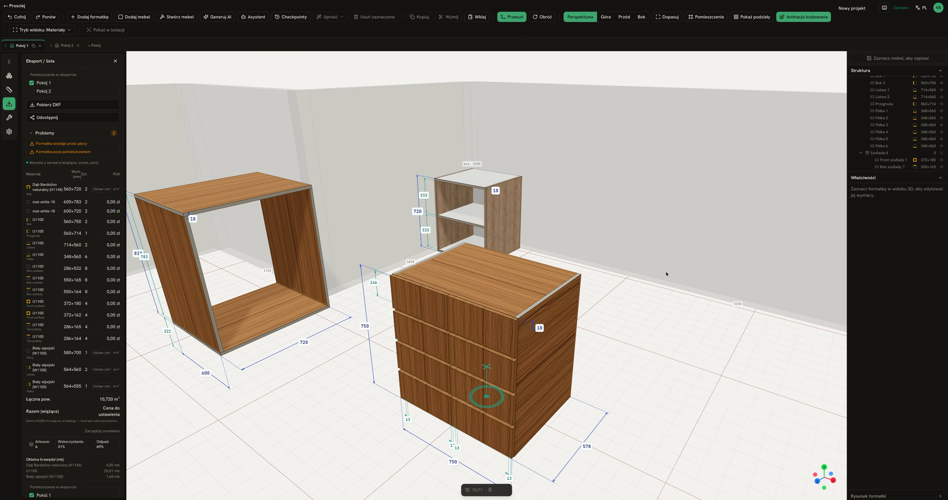
right_click_drag(613, 242, 650, 268)
left_click_drag(650, 269, 657, 269)
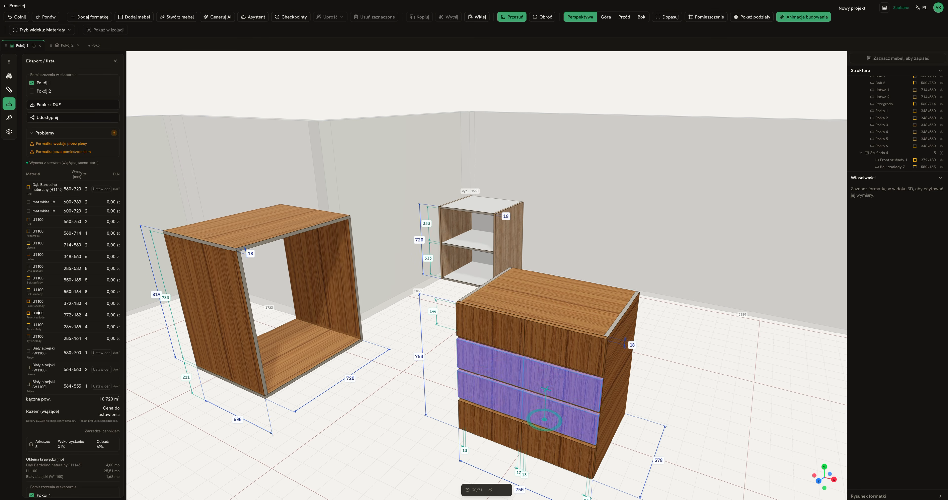
left_click_drag(453, 349, 473, 348)
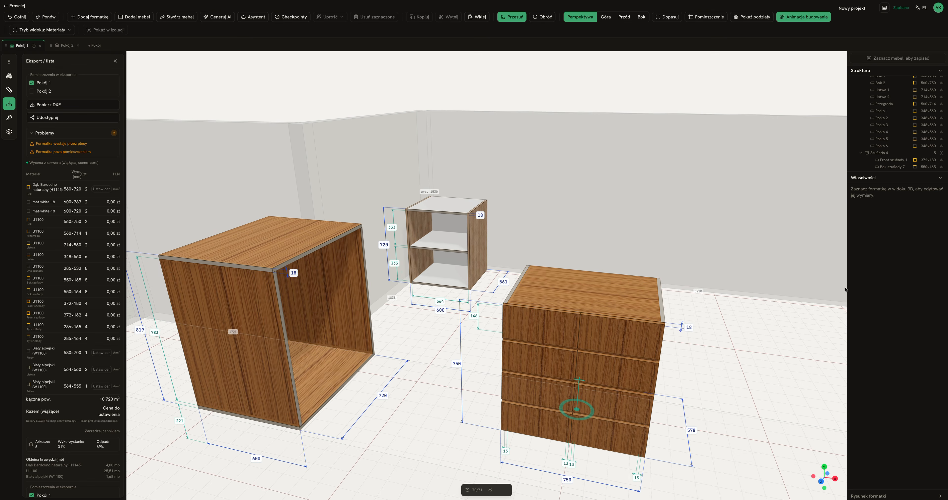
right_click_drag(741, 288, 692, 254)
left_click_drag(705, 273, 665, 257)
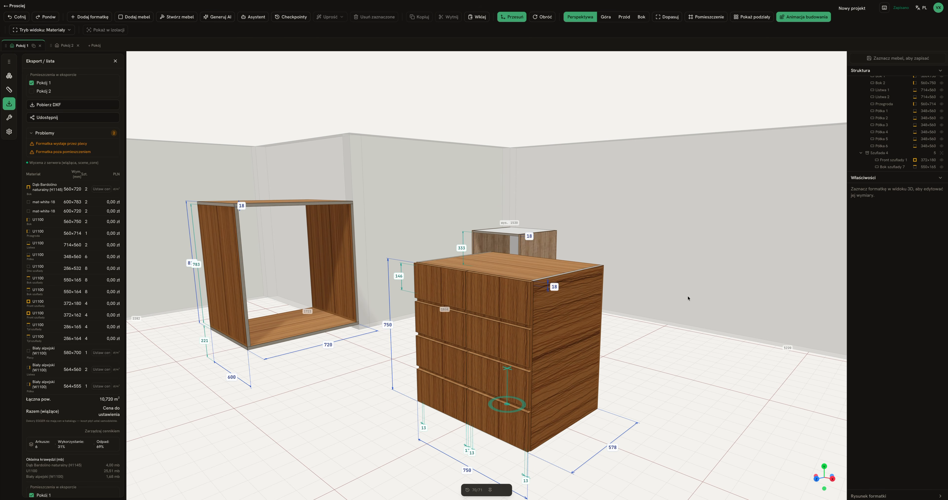
scroll(687, 298, "up", 2)
scroll(876, 130, "down", 5)
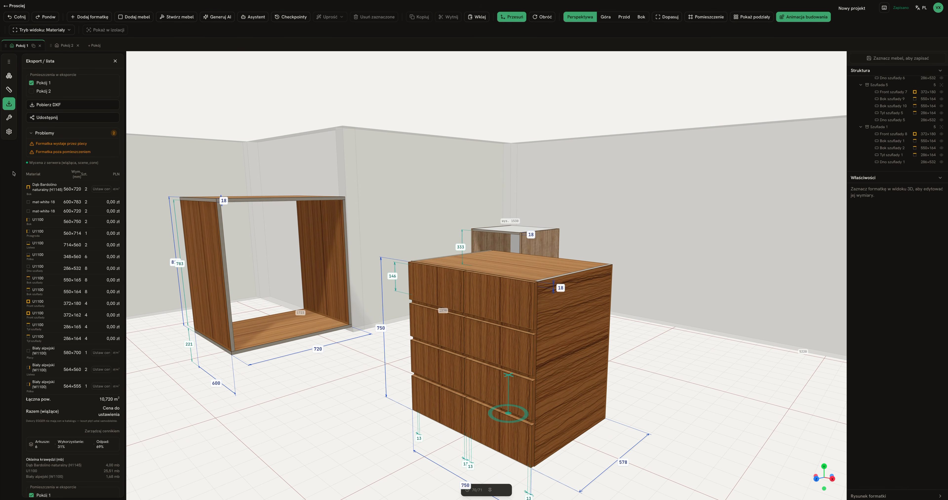
left_click_drag(311, 156, 353, 160)
scroll(354, 160, "up", 5)
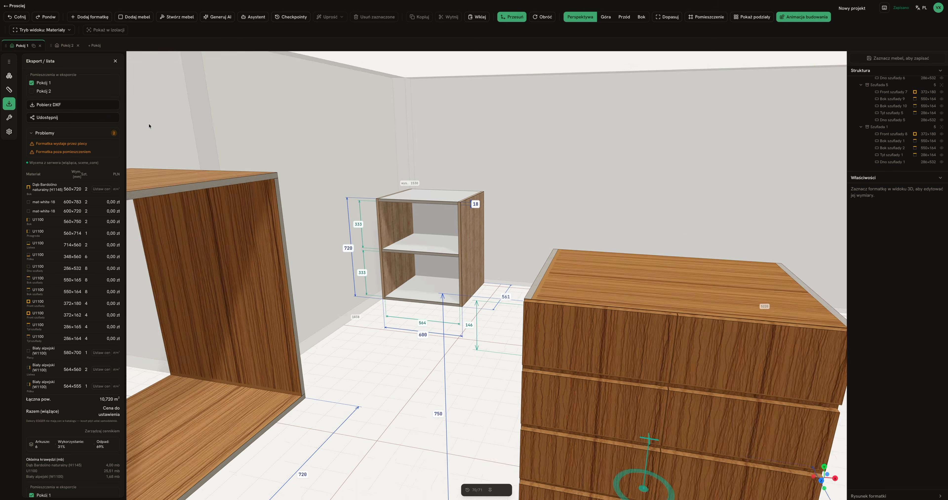
Try switching the rooms included in the export between Pokój 1 and Pokój 2, and reopen the export list
left_click(33, 92)
left_click(33, 92)
scroll(33, 91, "down", 1)
left_click(31, 82)
left_click(7, 105)
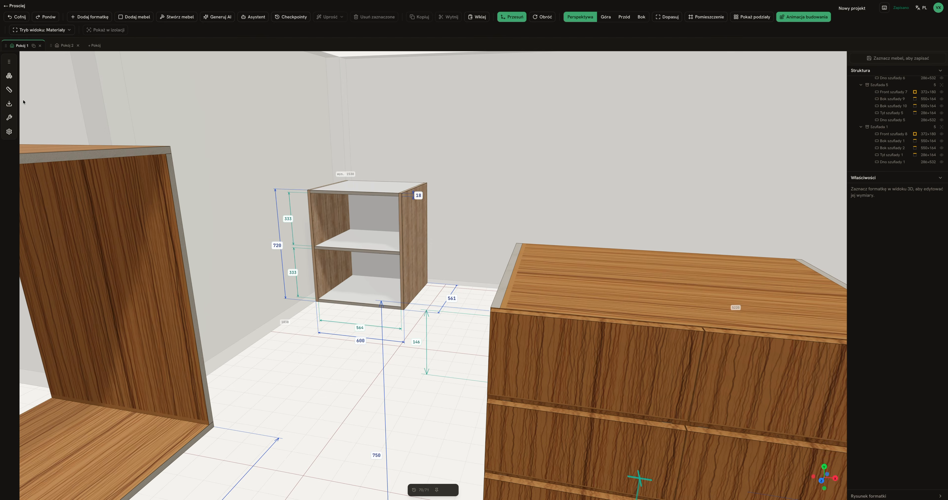
left_click(9, 104)
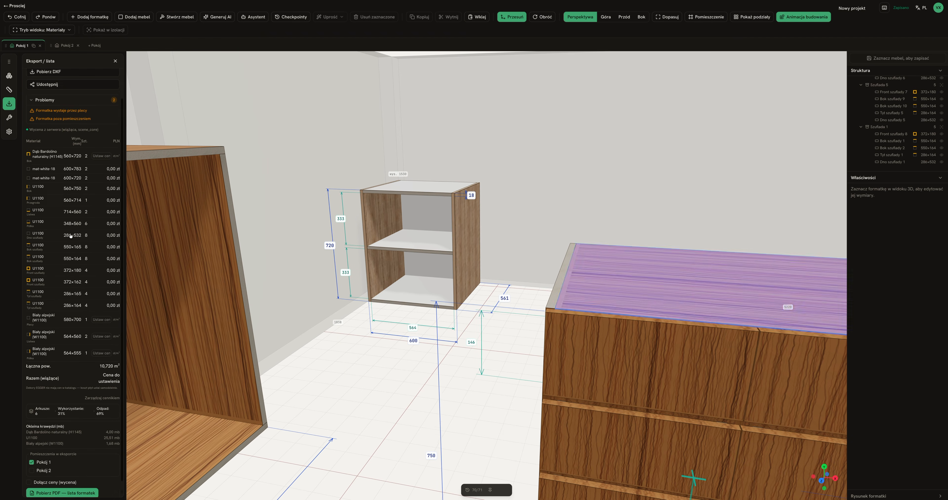
Review the DXF, PDF and technical drawing export options and generate a share link for the project
scroll(71, 243, "up", 1)
scroll(68, 87, "down", 1)
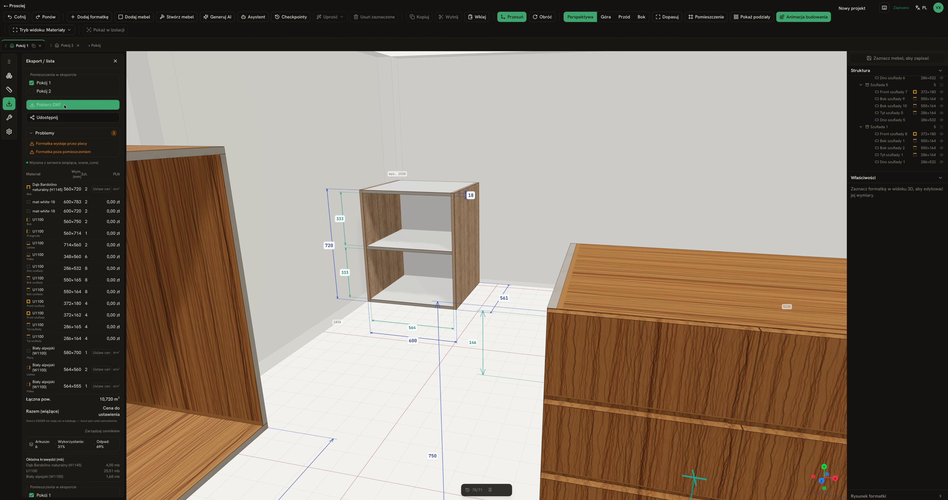
scroll(99, 459, "down", 3)
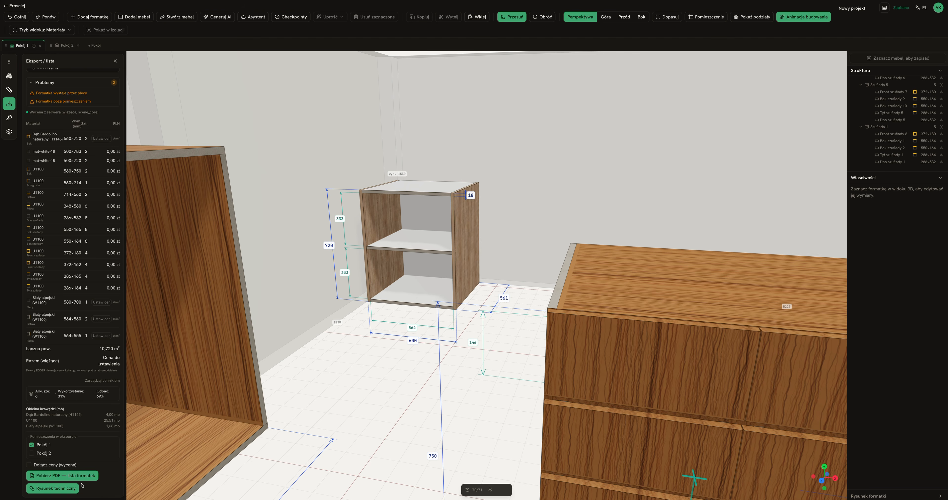
scroll(48, 257, "up", 3)
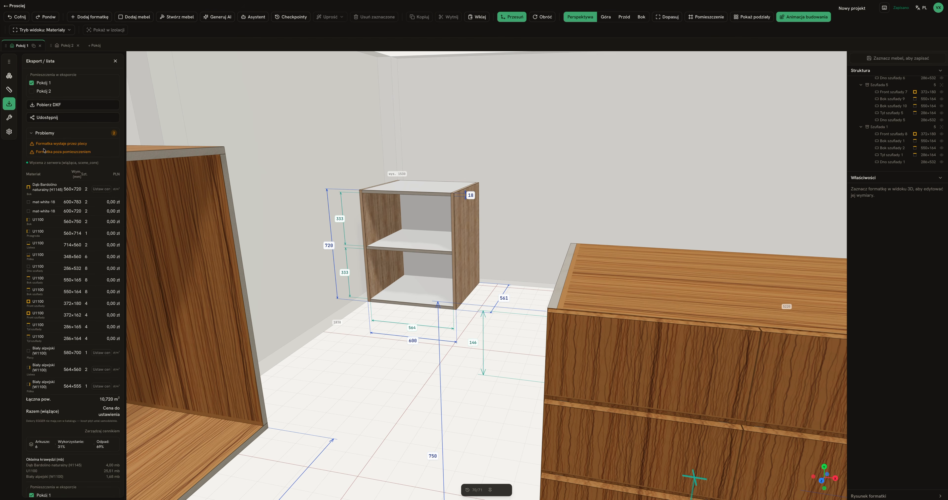
left_click(45, 121)
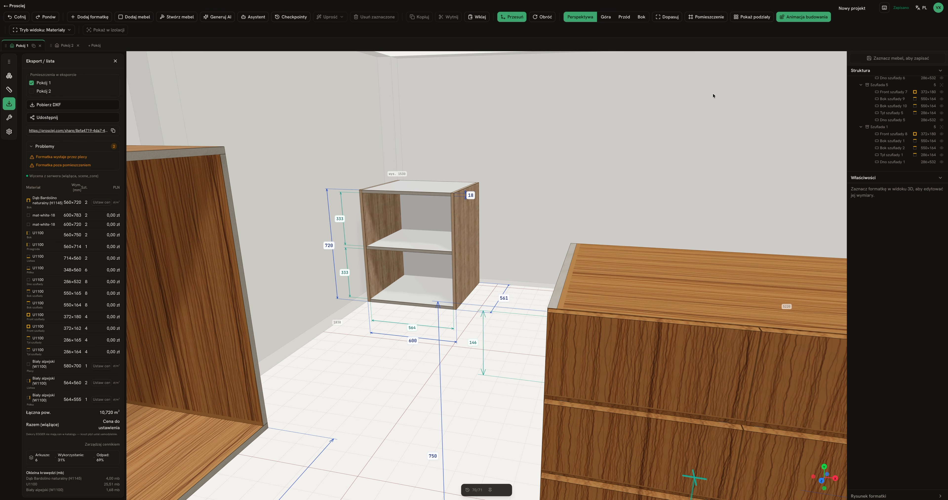
left_click_drag(713, 96, 767, 38)
scroll(670, 105, "down", 5)
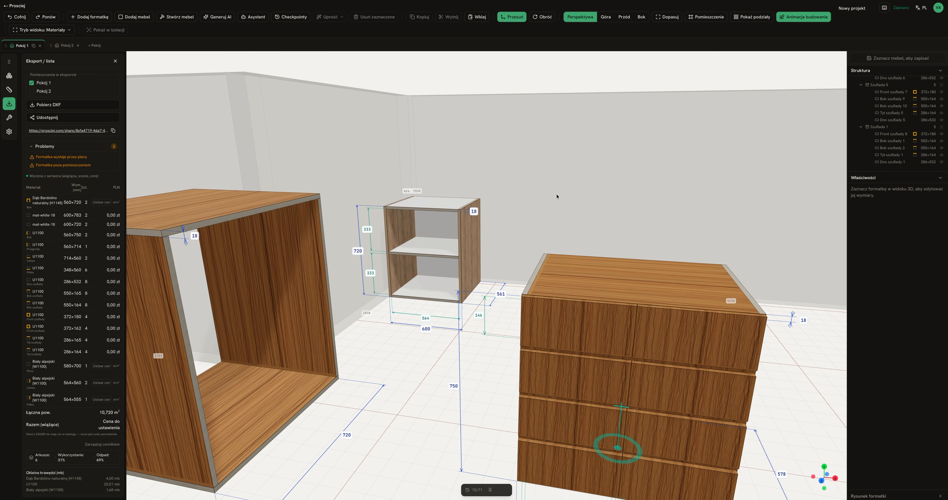
scroll(550, 205, "down", 6)
scroll(580, 243, "up", 3)
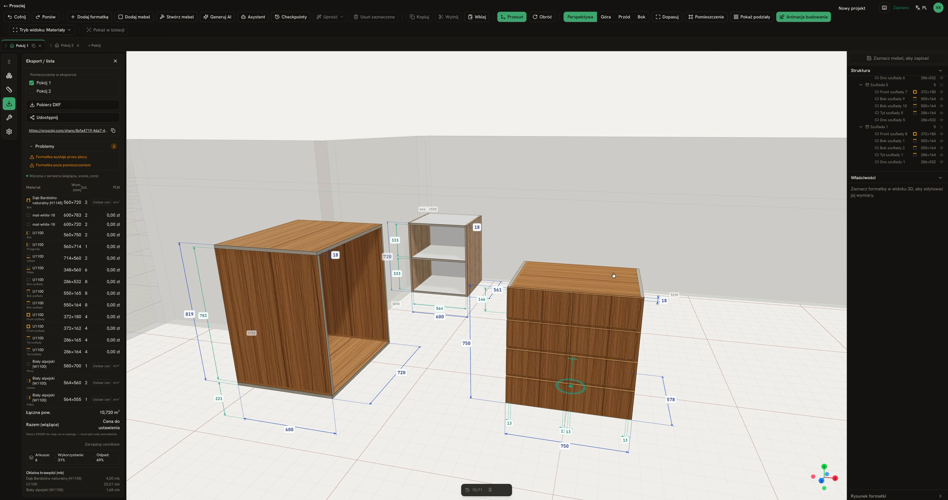
scroll(769, 72, "up", 3)
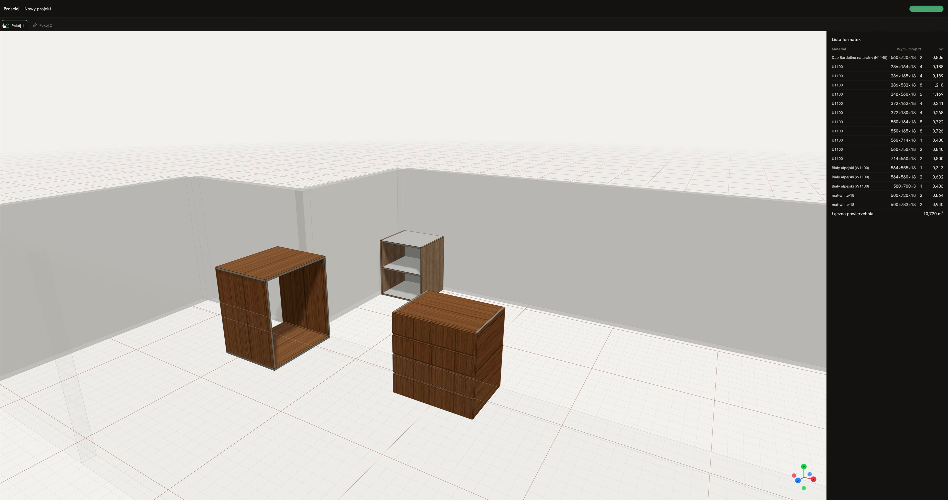
Compare the shared project's rooms Pokój 2 and Pokój 1 with their panel lists
left_click(36, 26)
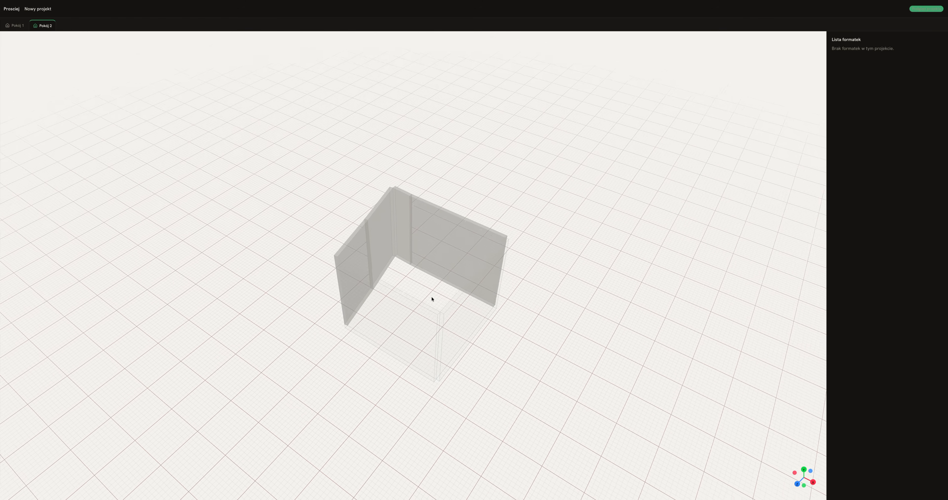
left_click(15, 26)
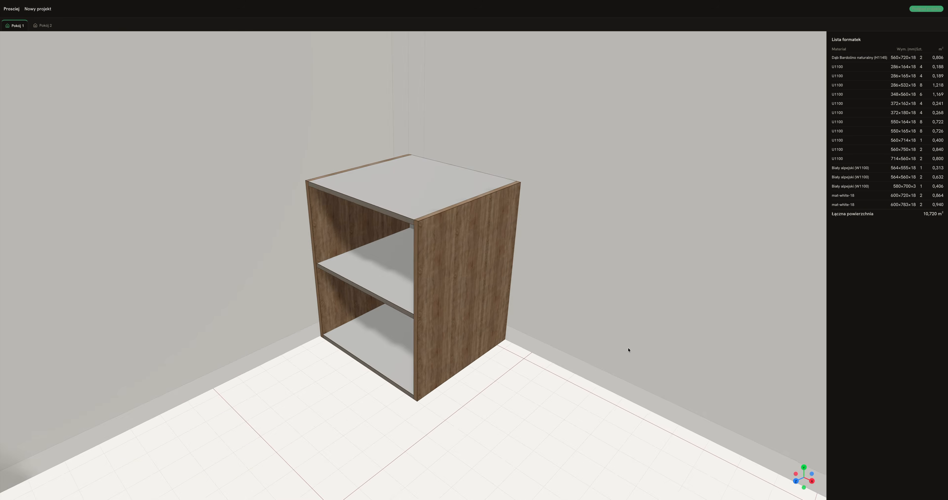
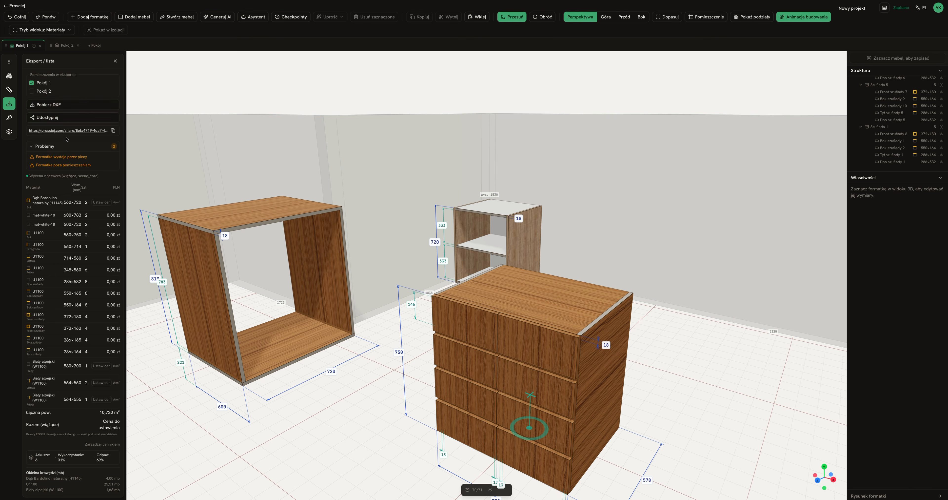
Review the share link, reported problems, cut list, sheet usage and edge-banding lengths in the export list for Pokój 1
scroll(67, 136, "down", 2)
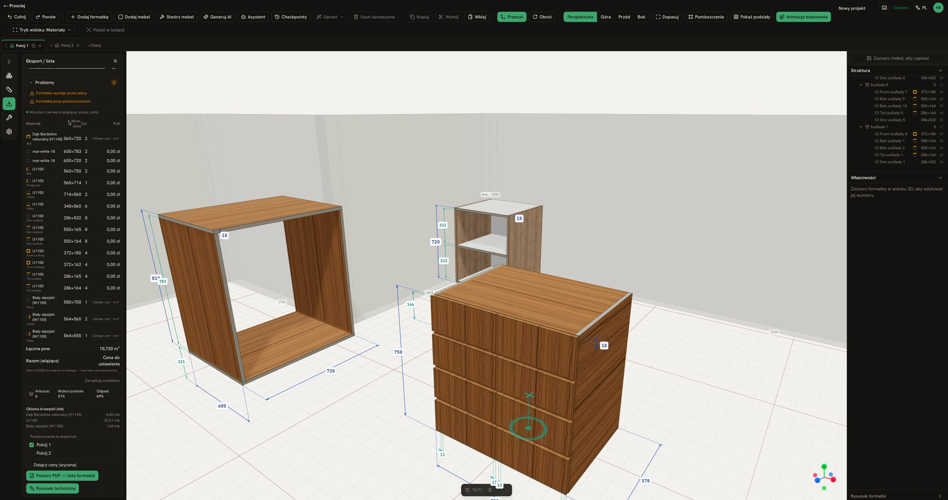
scroll(75, 146, "up", 1)
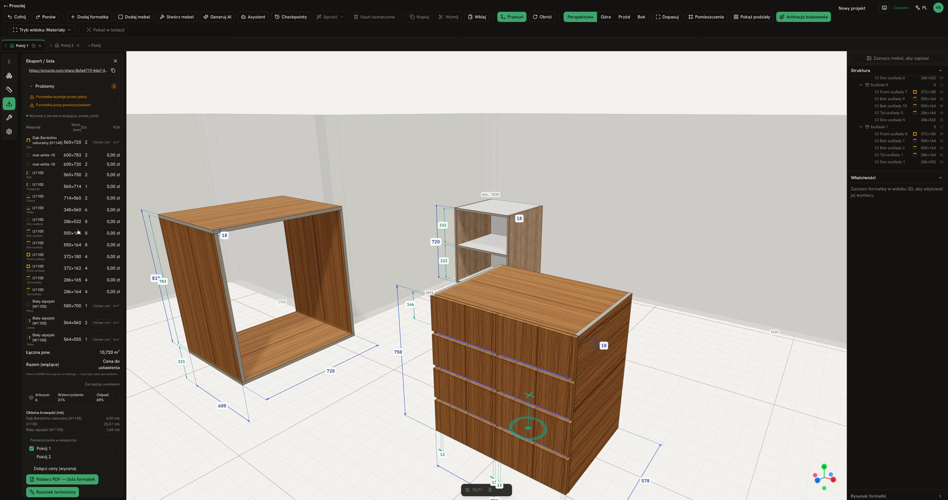
scroll(74, 263, "up", 1)
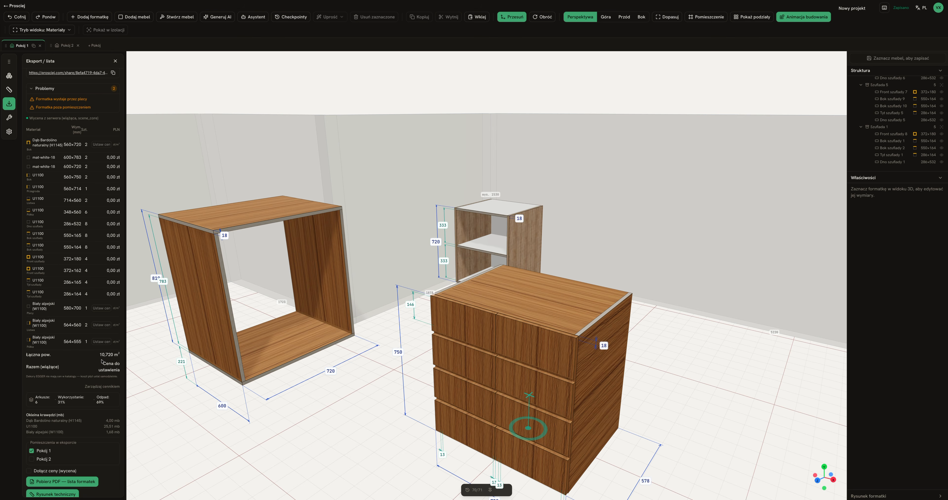
scroll(107, 257, "up", 2)
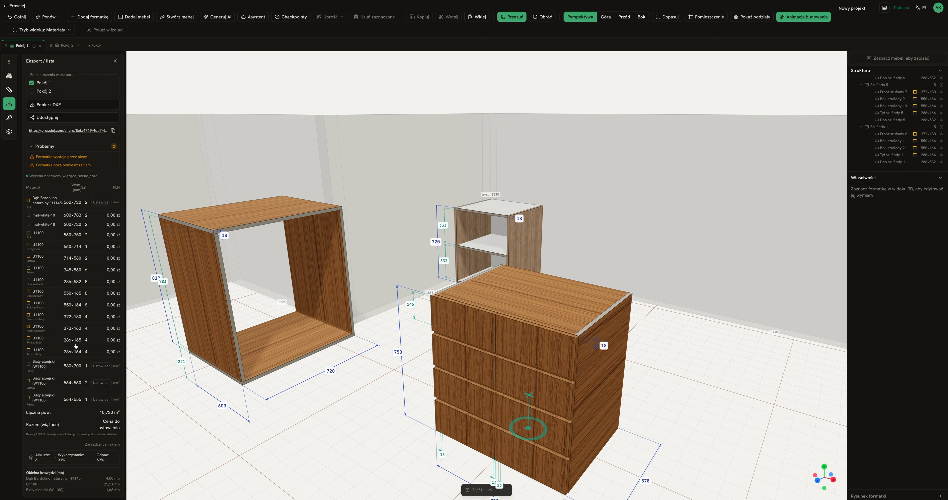
scroll(75, 345, "down", 3)
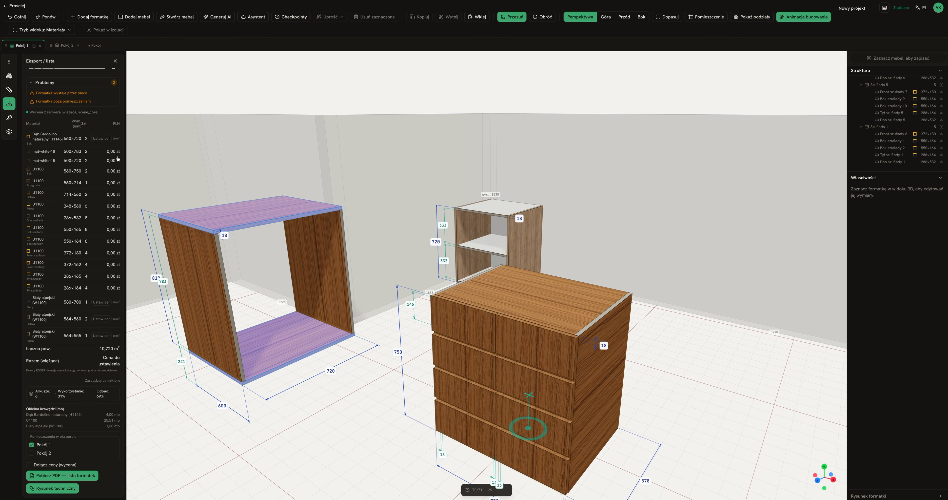
scroll(68, 207, "up", 1)
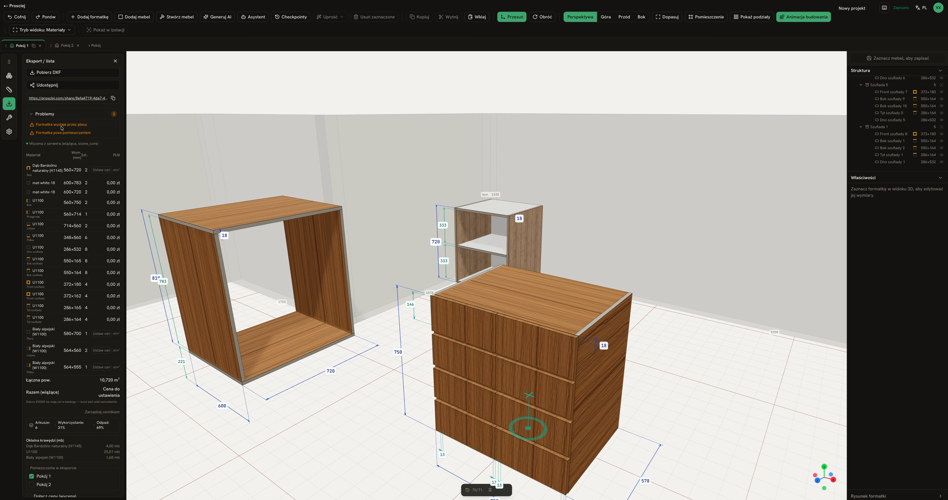
Locate the panel reported as protruding through the back of the szafka cabinet and delete its shelf Półka
left_click(42, 126)
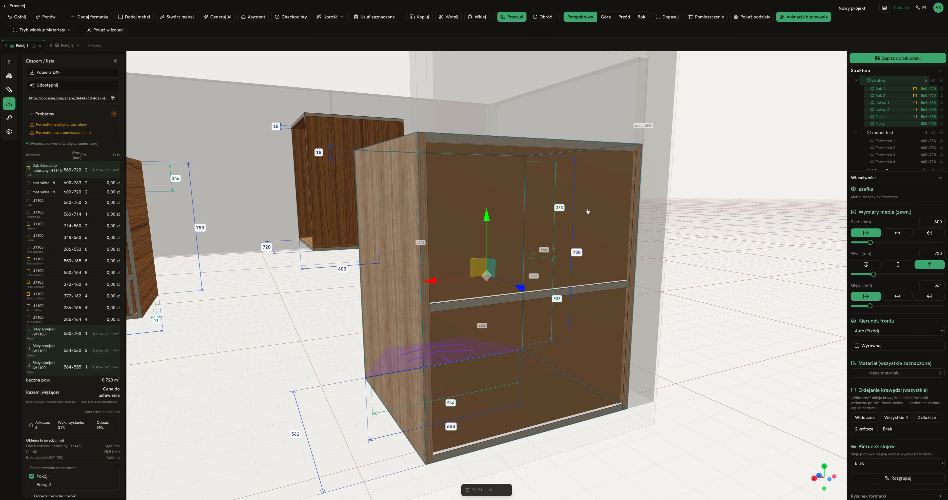
left_click_drag(588, 211, 598, 217)
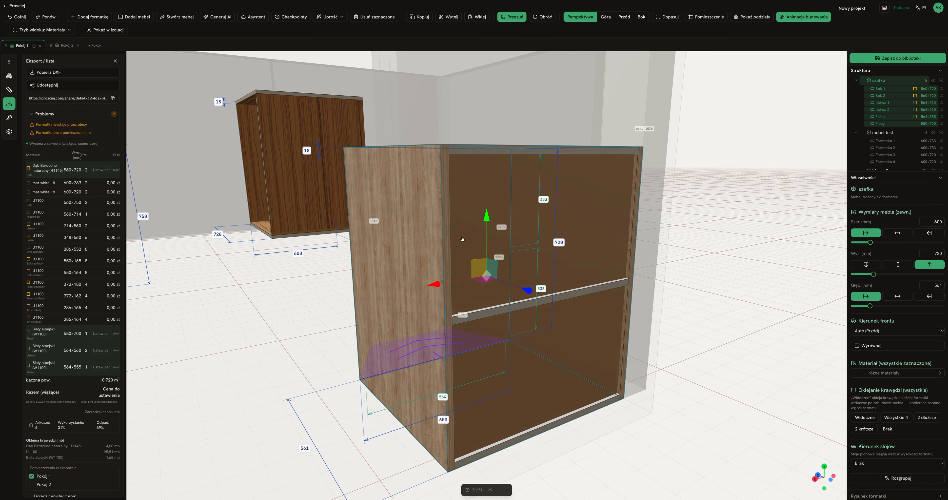
scroll(462, 238, "up", 3)
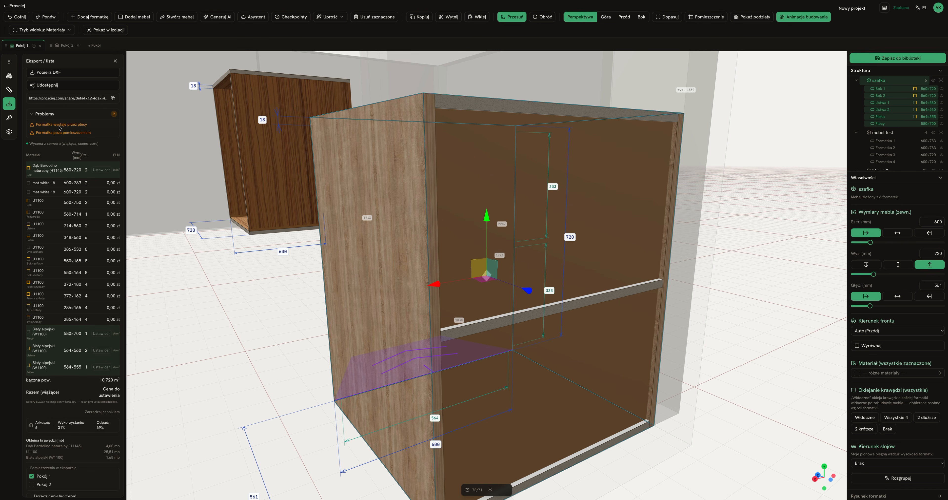
double_click(584, 304)
left_click_drag(582, 303, 641, 300)
key("Delete")
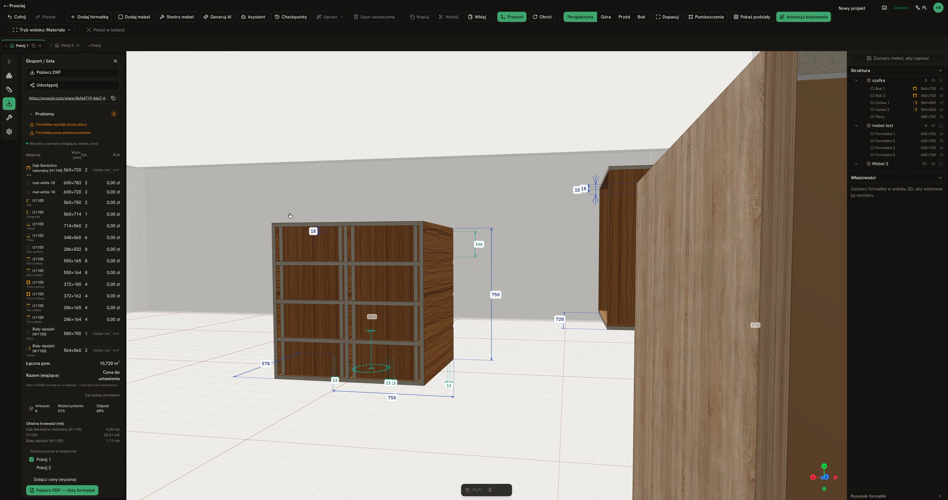
Recheck the project's problem report and inspect the szafka cabinet alongside the other furniture pieces
left_click_drag(38, 121, 79, 120)
scroll(688, 294, "down", 8)
left_click_drag(693, 320, 828, 312)
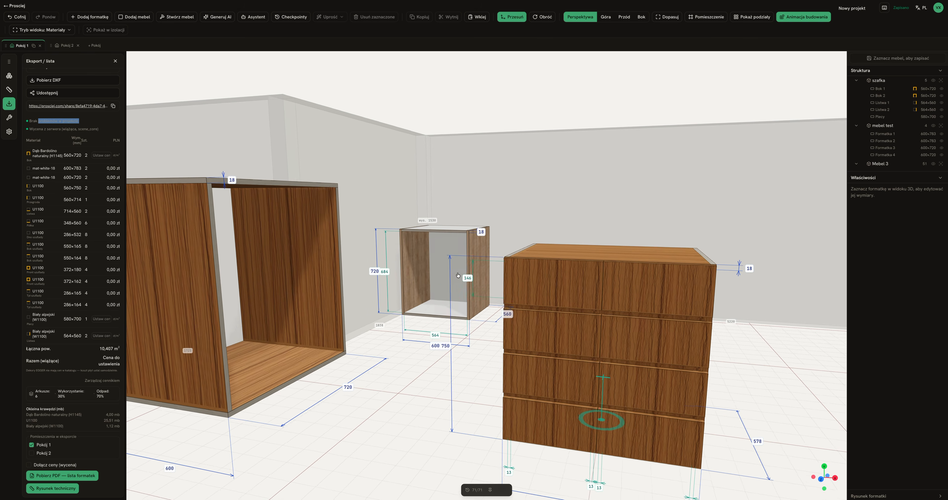
left_click_drag(434, 275, 402, 287)
scroll(148, 232, "up", 5)
left_click(64, 127)
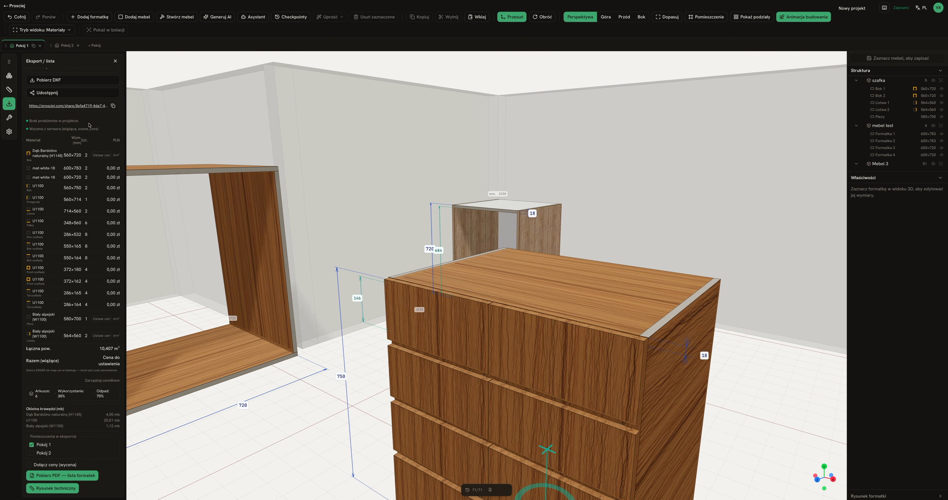
Try to download the PDF panel list for Pokój 1 without prices
scroll(85, 122, "up", 1)
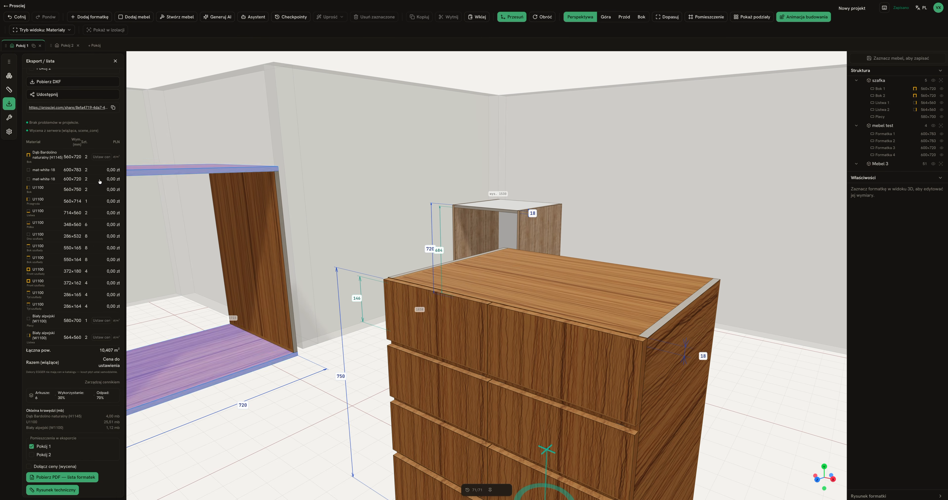
scroll(107, 397, "down", 1)
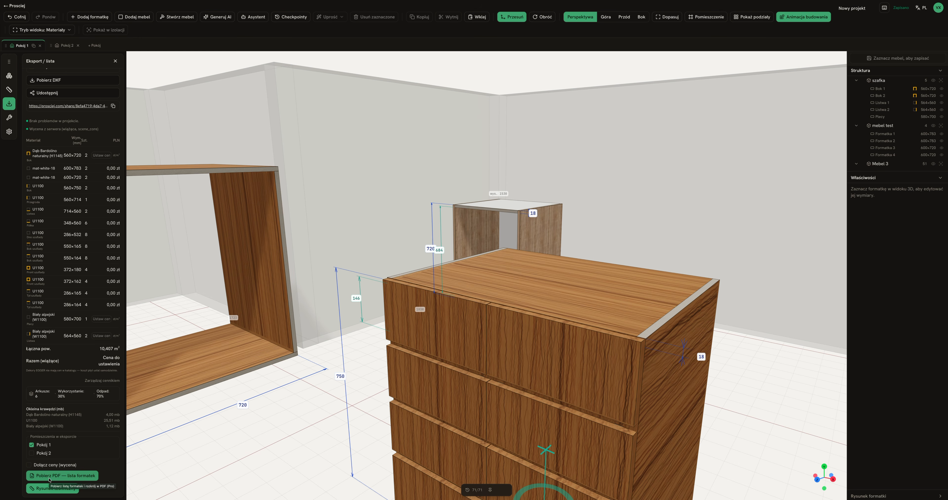
left_click(49, 479)
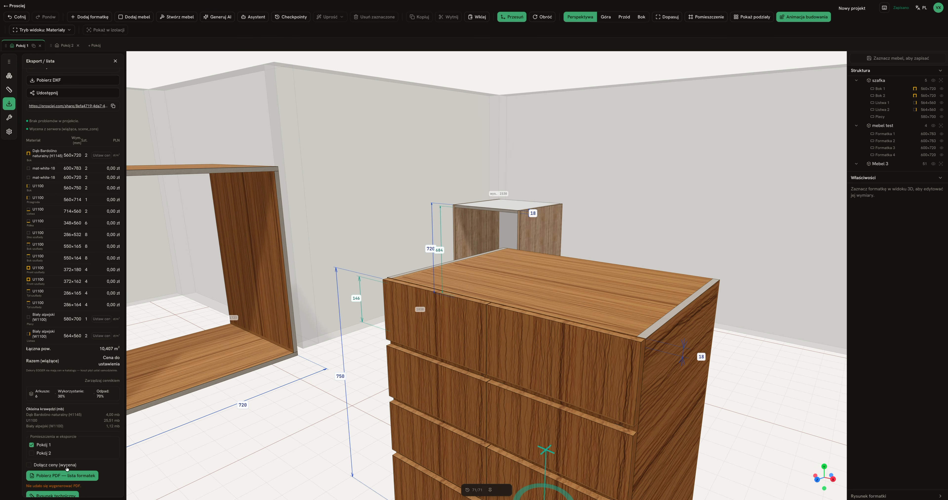
scroll(69, 467, "down", 1)
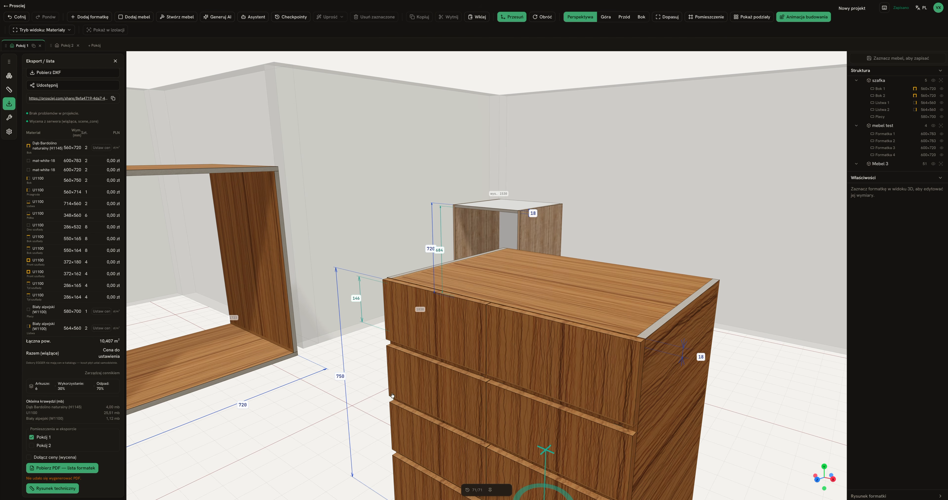
Try to generate the technical drawing for Pokój 1
scroll(134, 410, "down", 5)
left_click(57, 488)
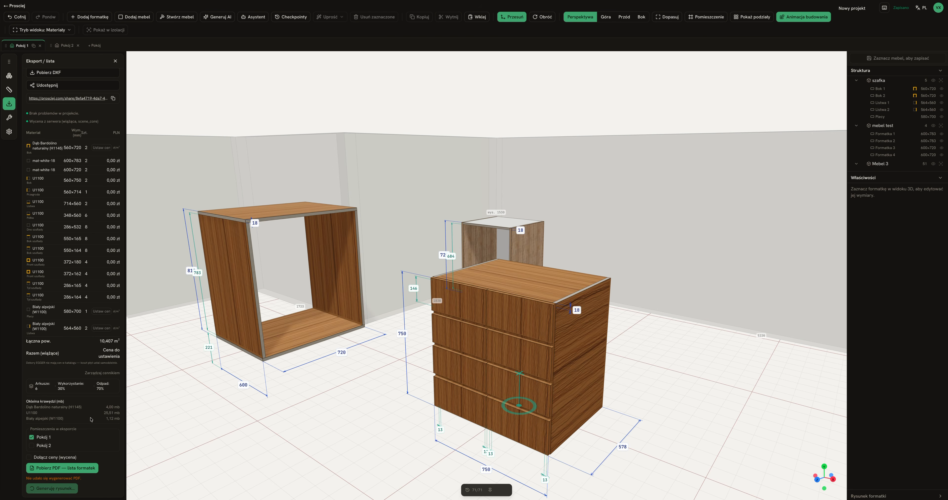
scroll(81, 438, "up", 1)
scroll(93, 346, "down", 1)
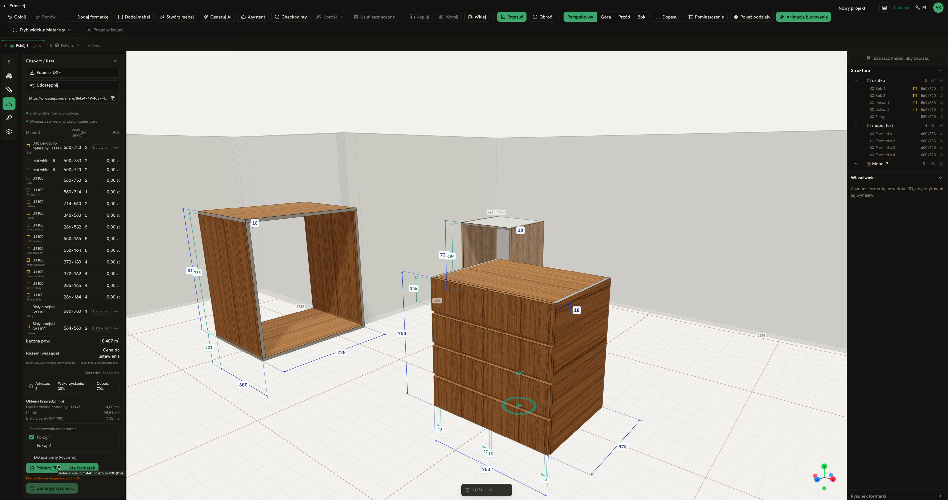
scroll(64, 490, "down", 1)
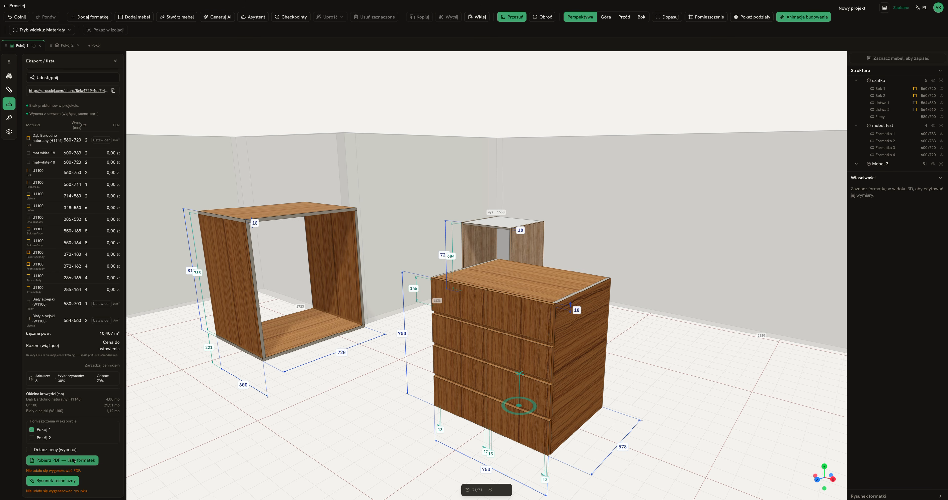
Examine the cut list and export options once more, and view the room's three furniture pieces from different angles
scroll(72, 333, "up", 1)
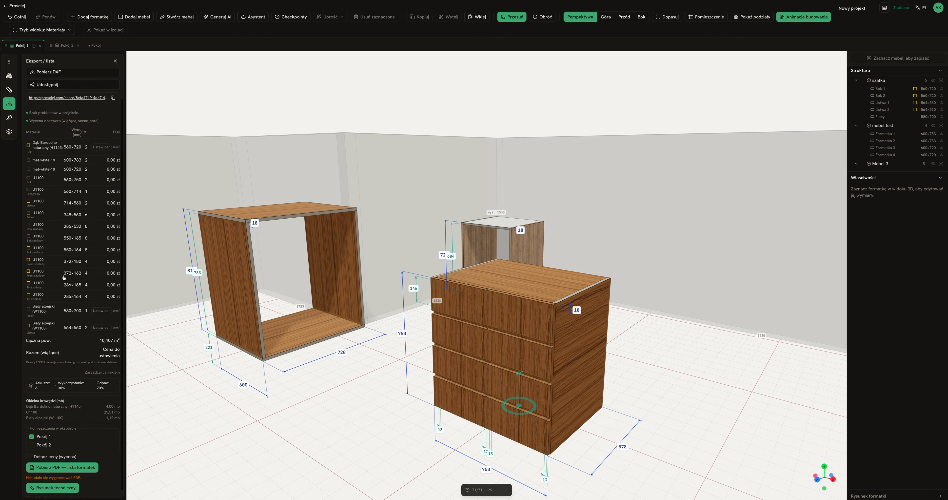
scroll(60, 467, "down", 1)
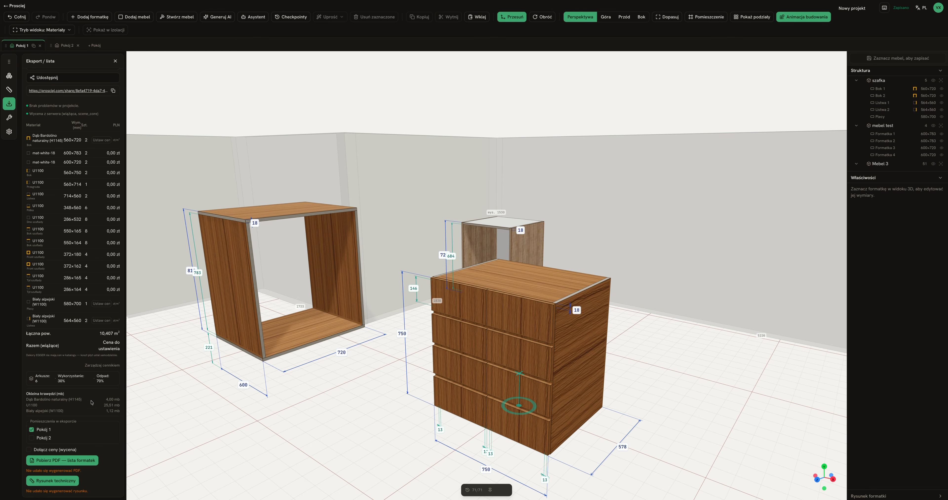
left_click_drag(359, 366, 385, 365)
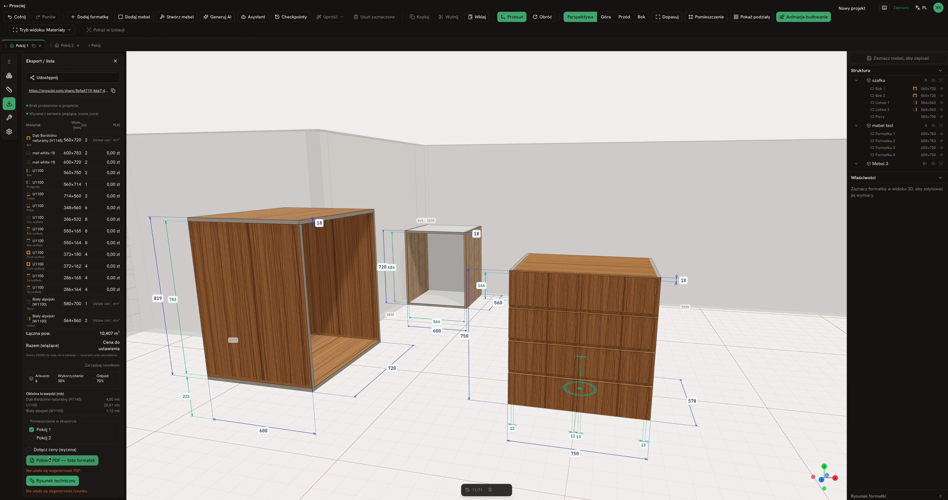
scroll(48, 455, "up", 1)
left_click_drag(420, 388, 401, 389)
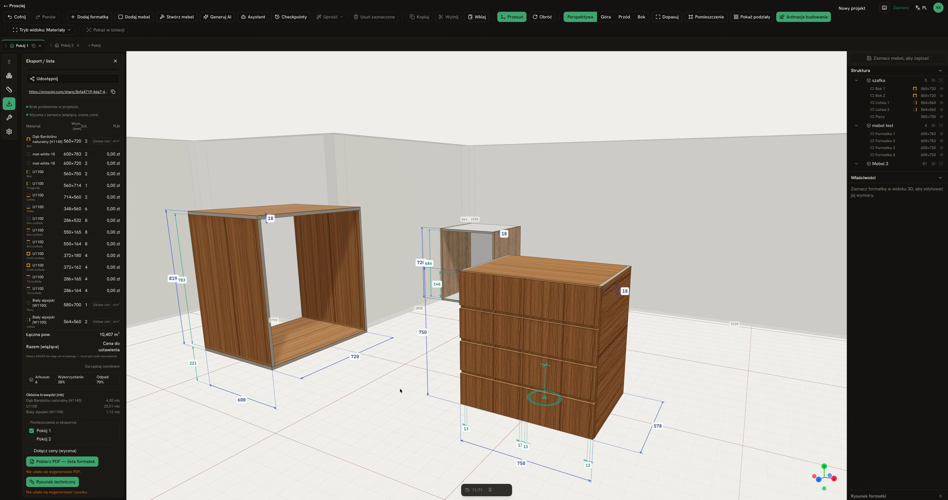
scroll(90, 463, "up", 1)
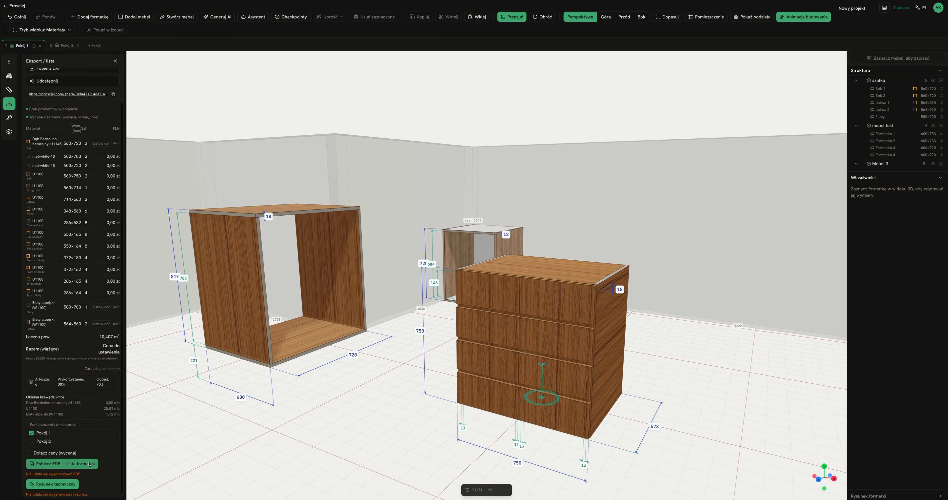
right_click_drag(457, 410, 430, 404)
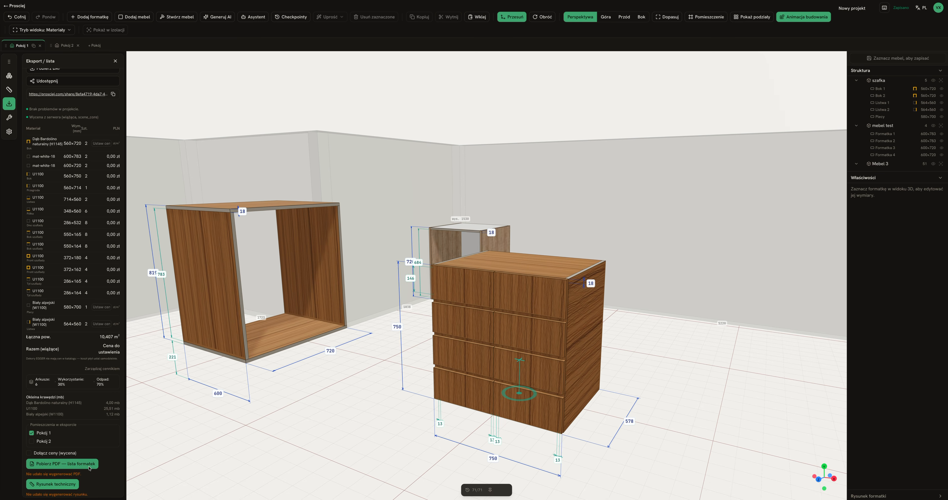
scroll(63, 238, "up", 2)
scroll(64, 238, "down", 1)
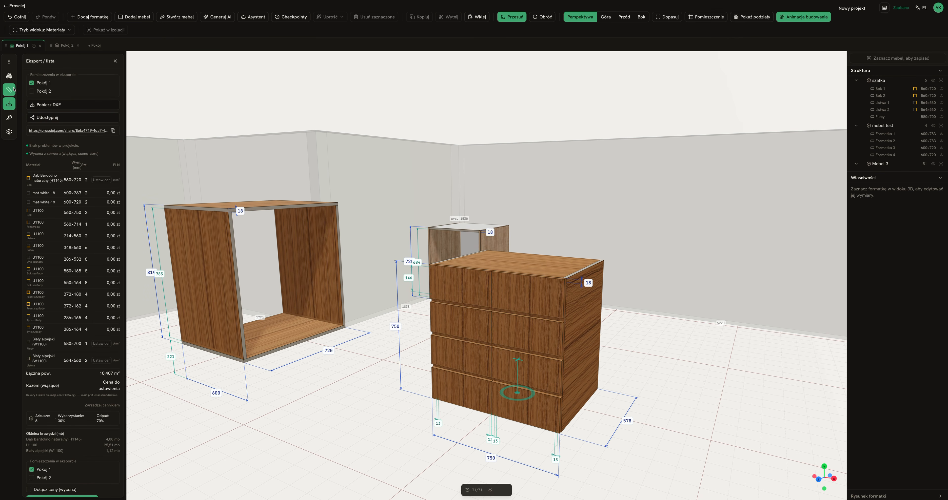
Try showing the grid in the room through the display tools, and hide it again
left_click(9, 117)
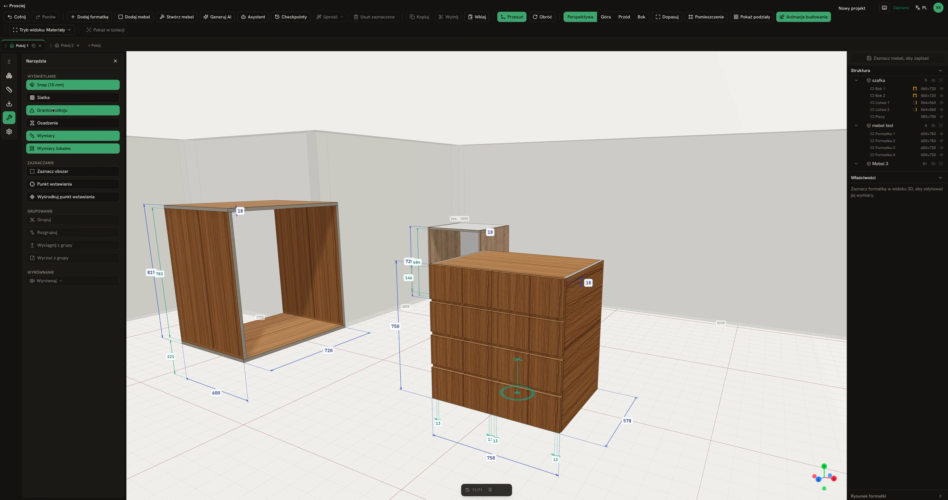
left_click(65, 97)
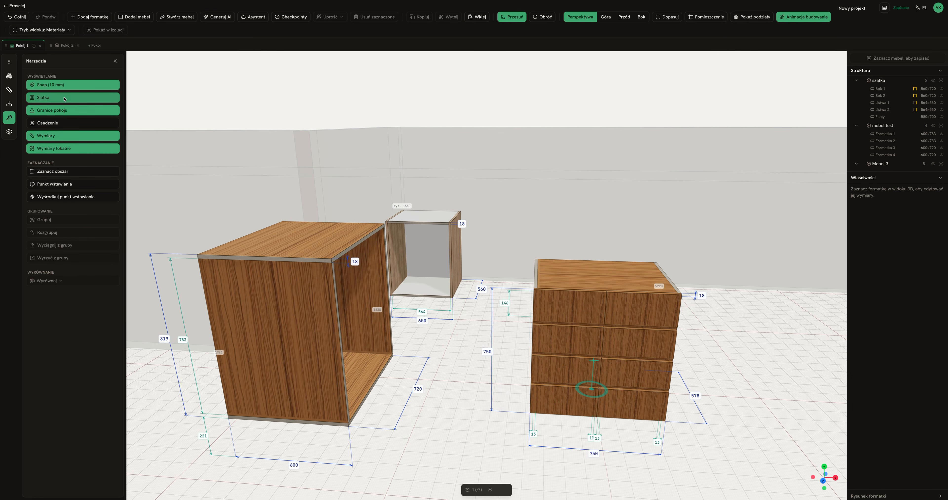
left_click(65, 98)
left_click(113, 170)
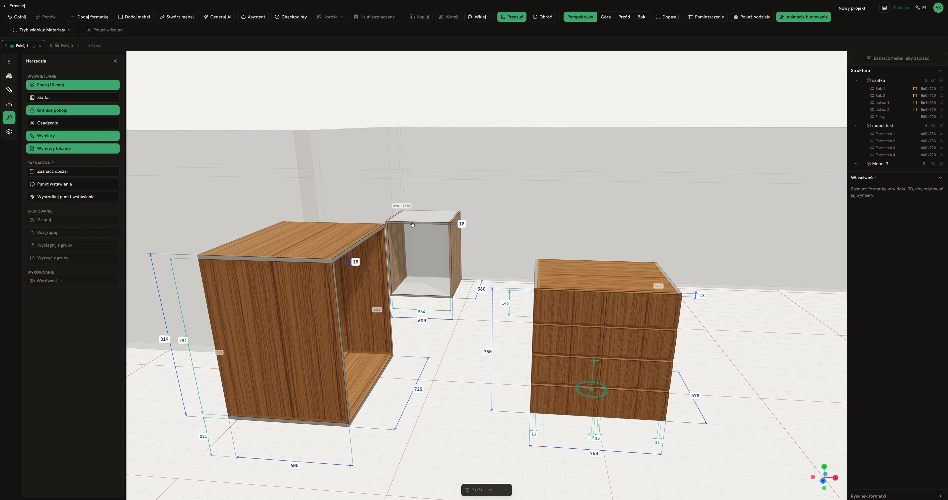
left_click_drag(530, 236, 499, 223)
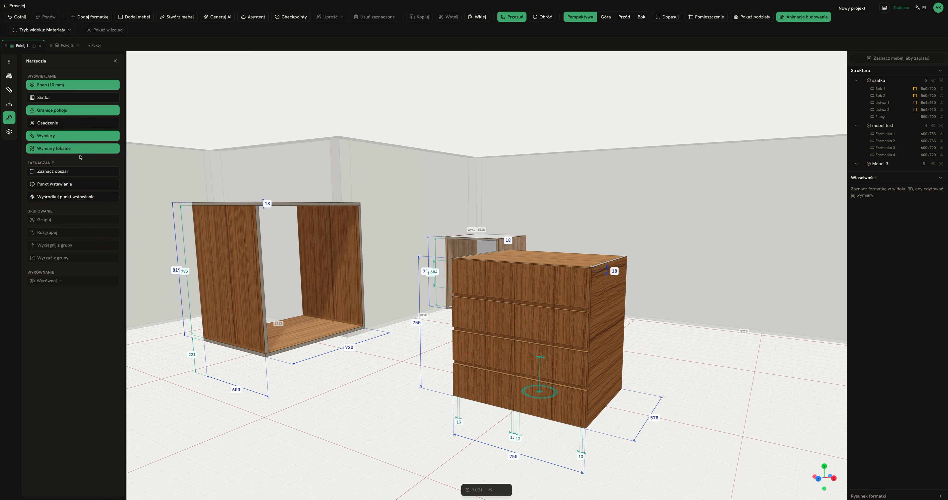
Enable the insertion point and move it onto the open floor beside the drawer chest
left_click(54, 183)
left_click_drag(562, 399, 773, 376)
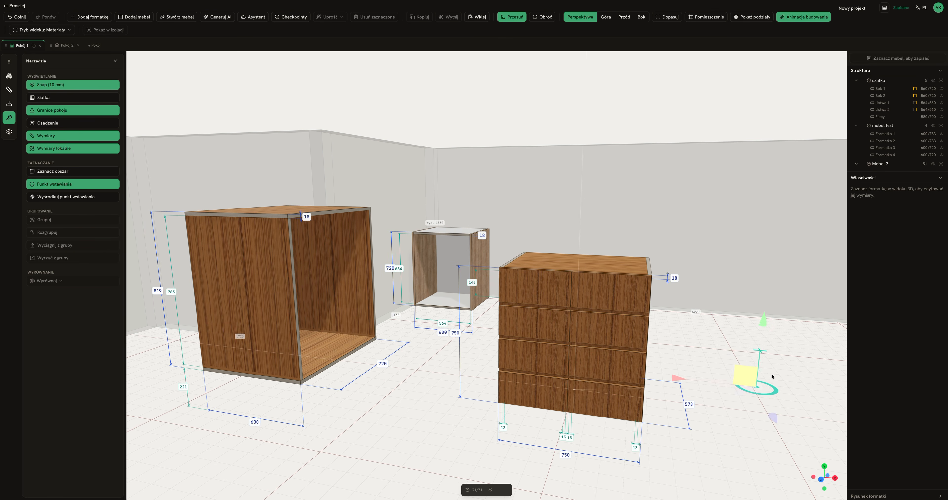
left_click_drag(619, 370, 589, 364)
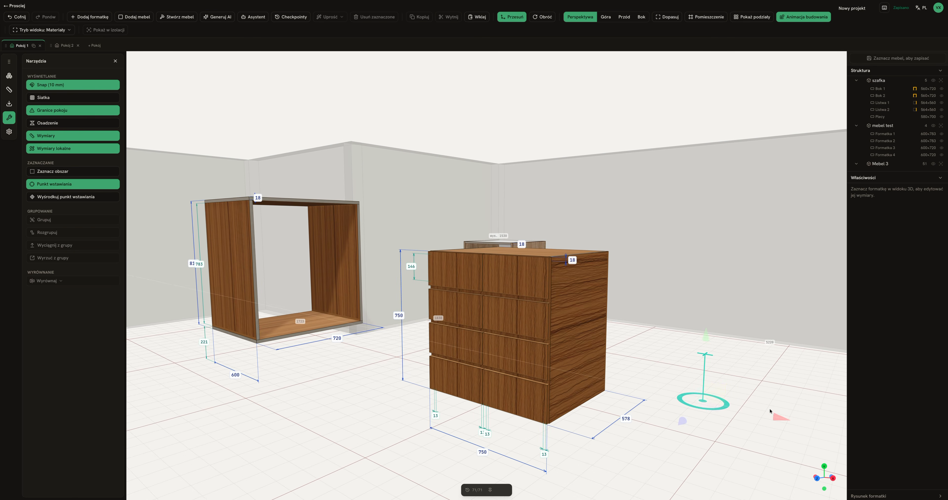
Turn off the insertion-point tool and select the drawer chest Mebel 3
scroll(229, 268, "up", 5)
scroll(163, 239, "down", 7)
left_click(88, 186)
left_click_drag(300, 285, 555, 322)
left_click(577, 290)
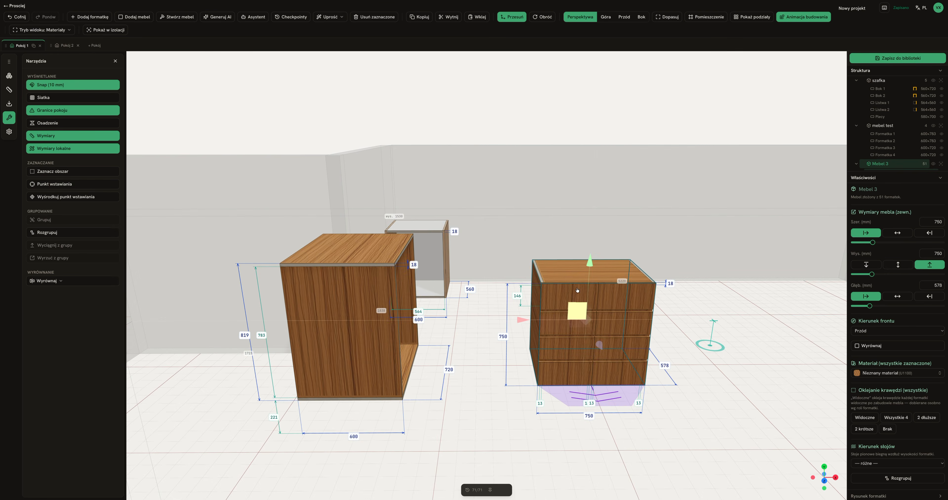
double_click(576, 290)
scroll(536, 249, "up", 5)
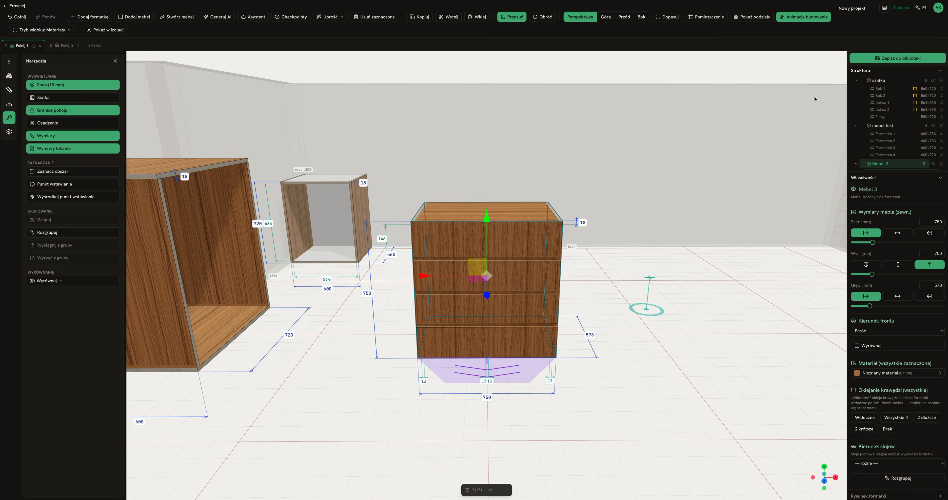
Save the drawer chest to the library only in a new folder named test, trying the name moj super mebel
left_click(906, 61)
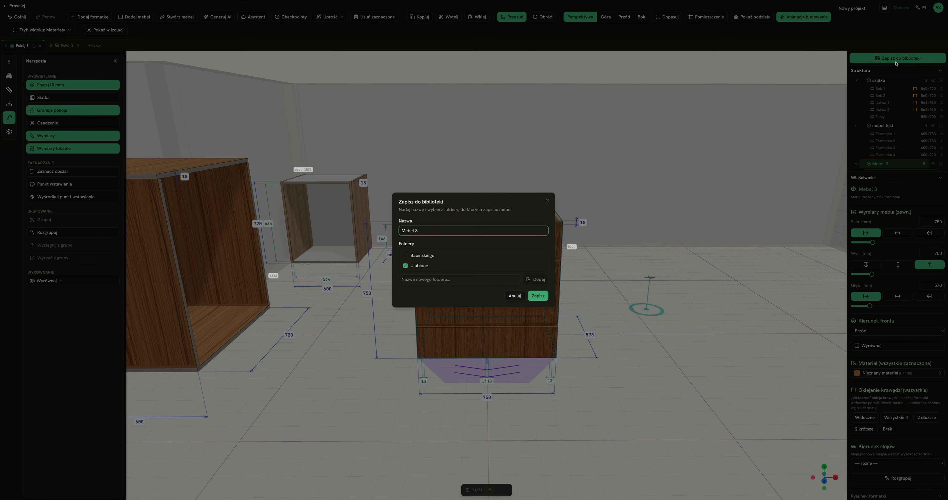
left_click_drag(444, 238, 355, 228)
type("moj super m")
left_click(405, 266)
left_click(431, 276)
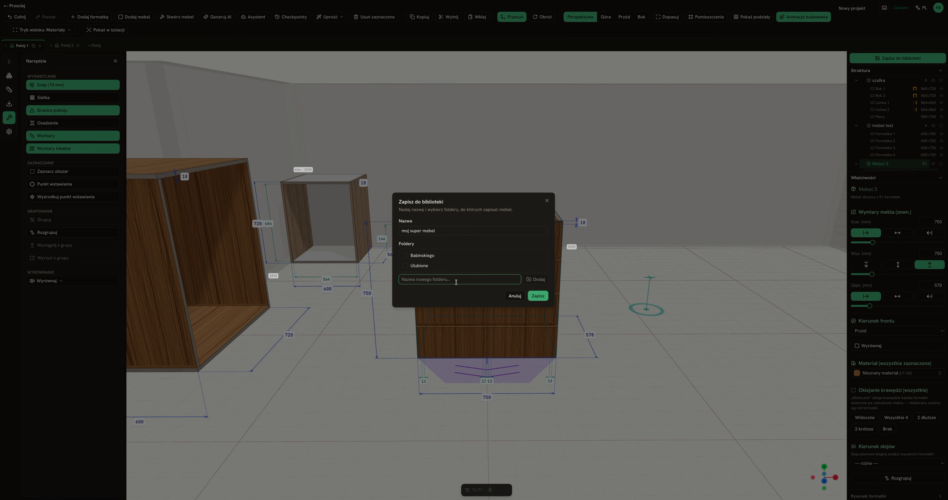
type("test")
left_click(536, 279)
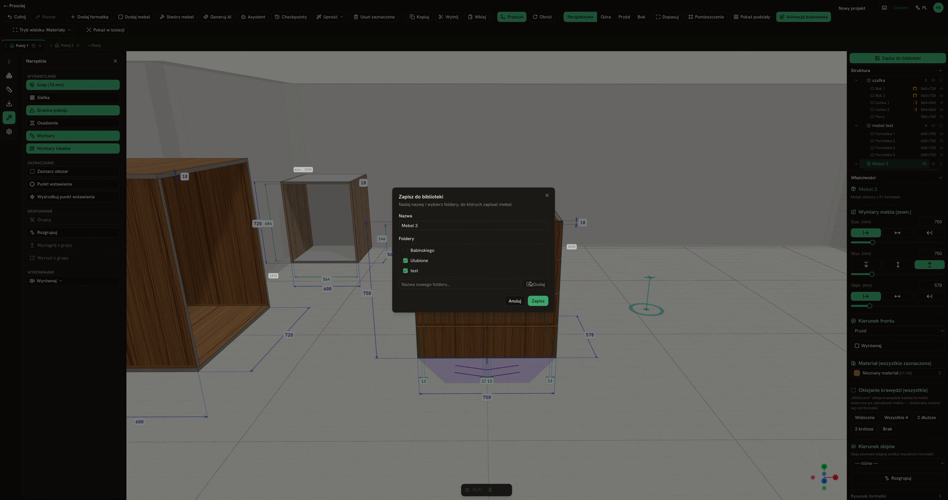
left_click(406, 261)
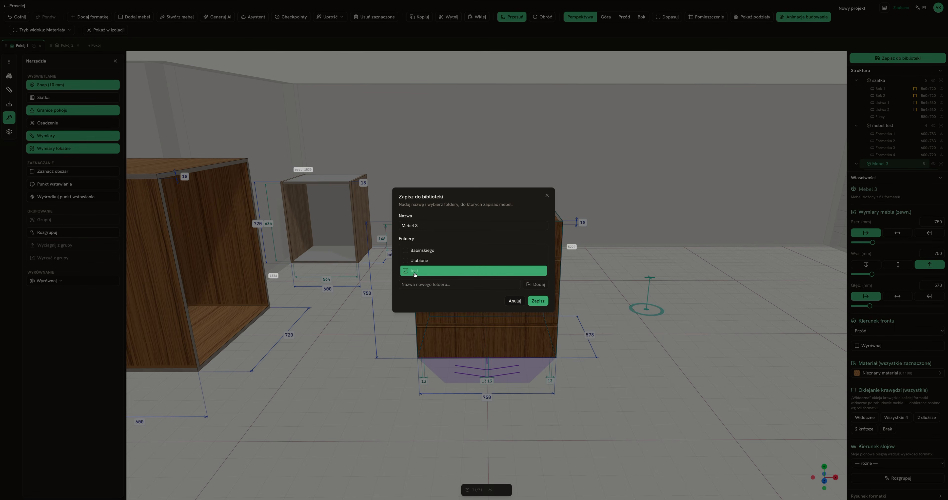
left_click(538, 300)
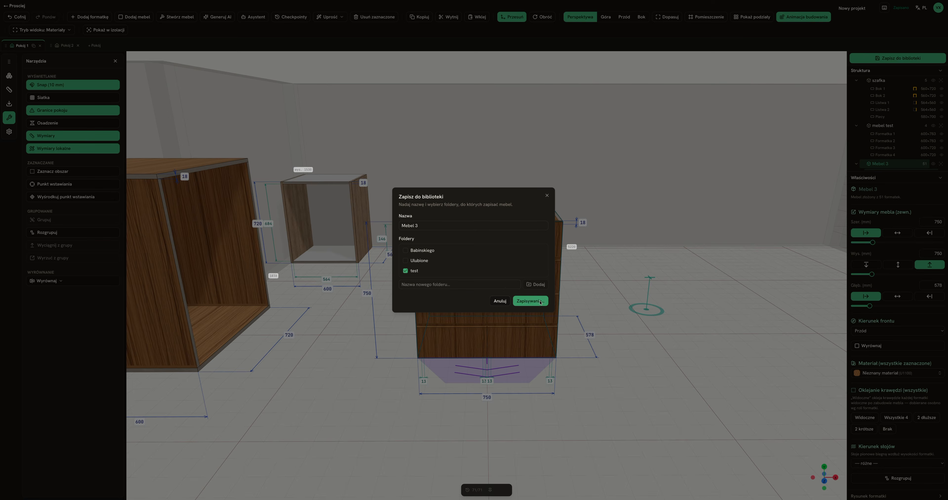
Open the furniture library, collapse the other custom folder and show the saved drawer chest in the test folder
left_click(319, 221)
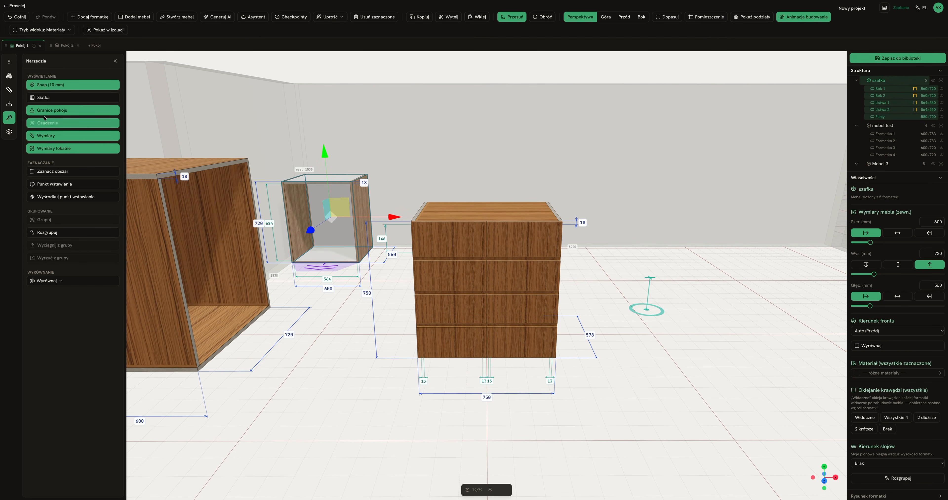
left_click(10, 75)
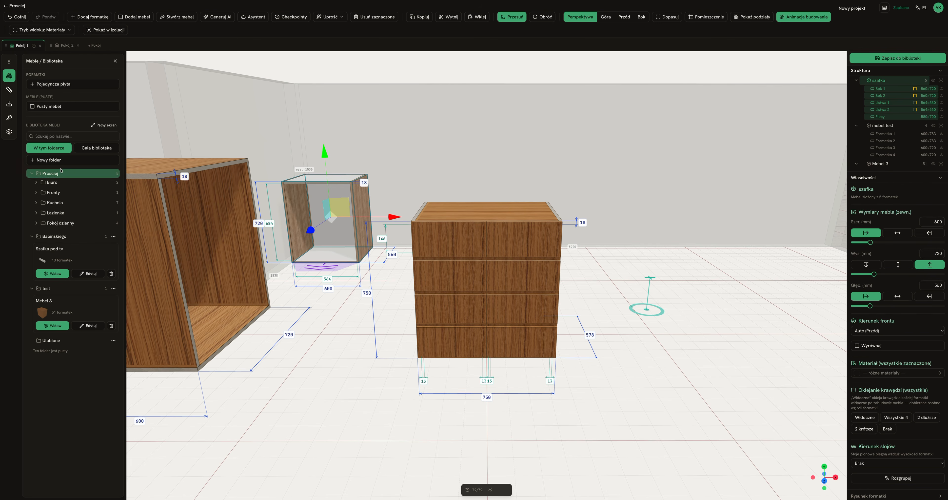
left_click(41, 174)
left_click(32, 173)
left_click(32, 174)
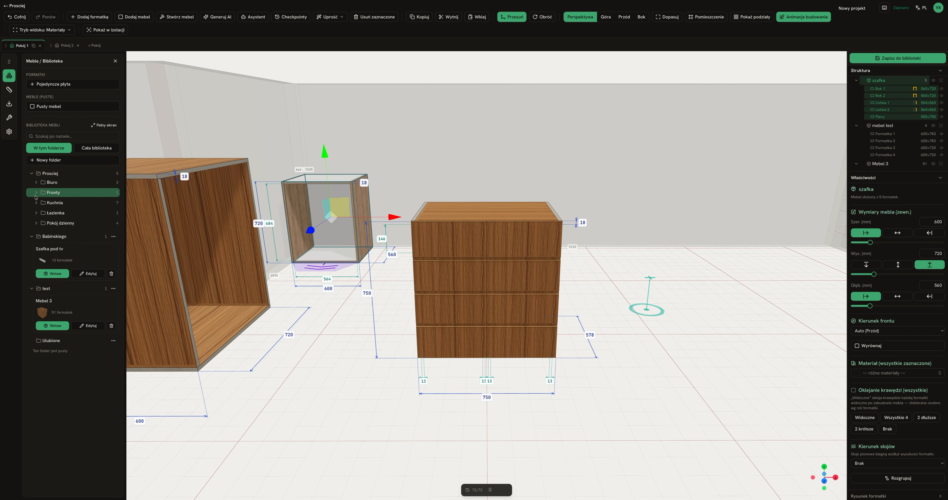
left_click(32, 238)
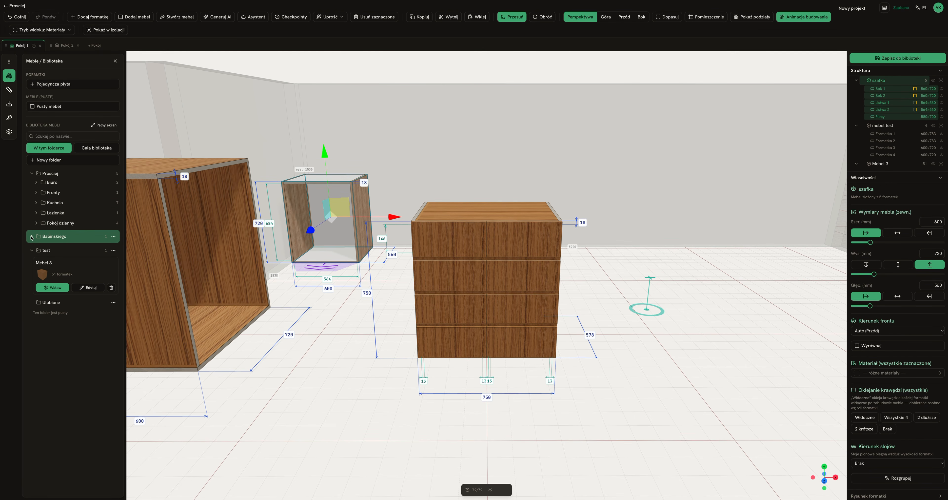
left_click(31, 252)
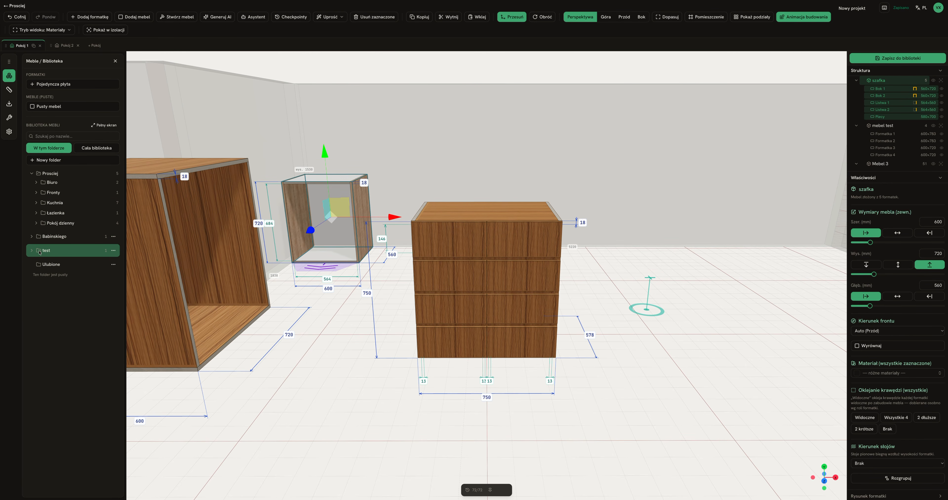
left_click(40, 252)
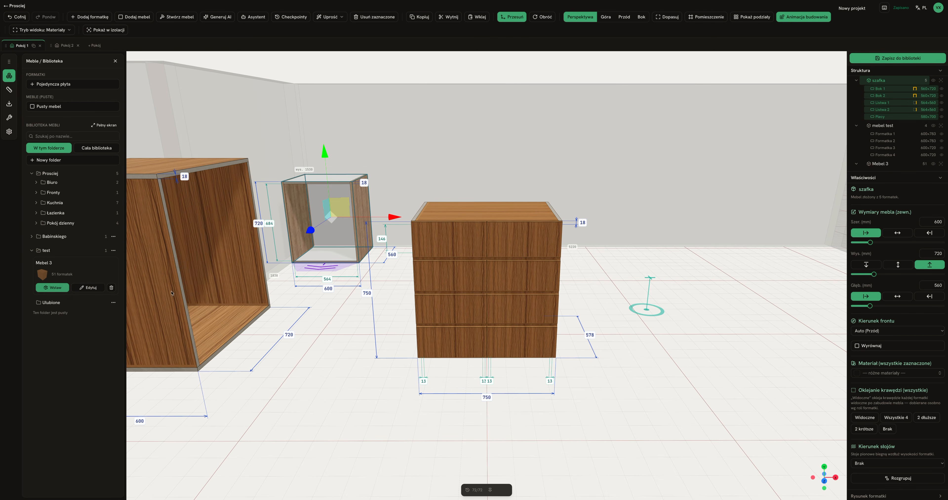
Insert the saved Mebel 3 from the test folder at the insertion point in Pokój 1
scroll(509, 306, "down", 4)
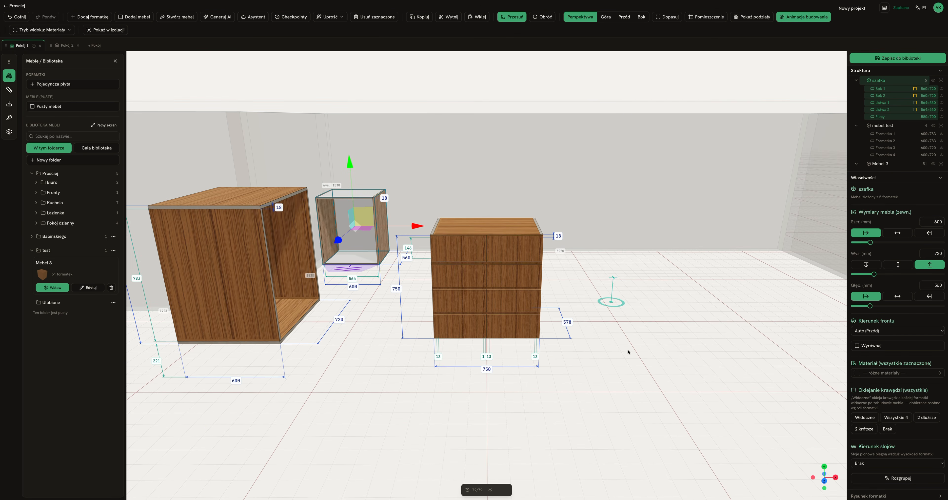
left_click(57, 288)
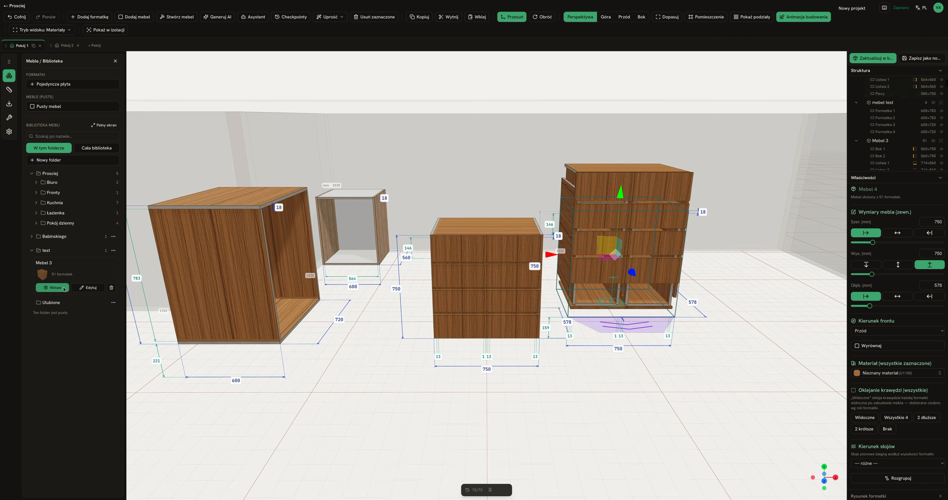
left_click(722, 337)
left_click_drag(721, 337, 704, 331)
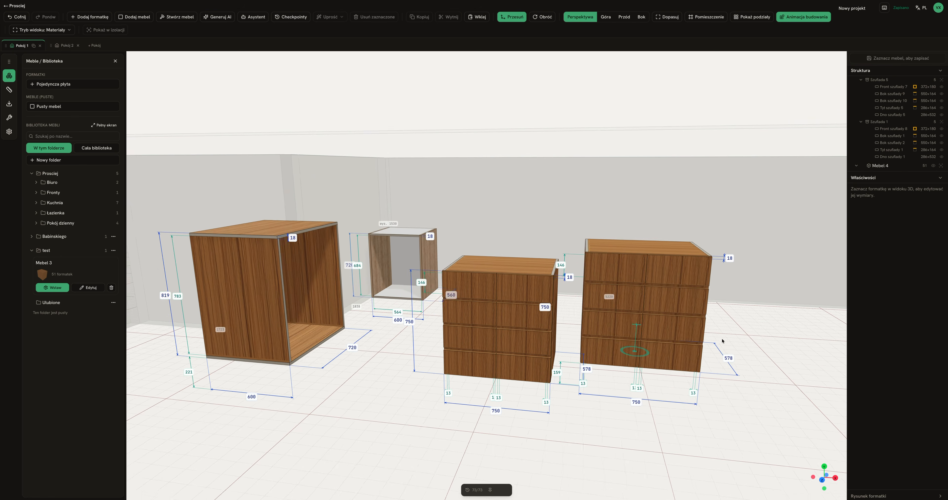
Compare the original drawer chest with the inserted copy and view both within the whole room
left_click(510, 303)
left_click(618, 308)
left_click(505, 302)
left_click(645, 269)
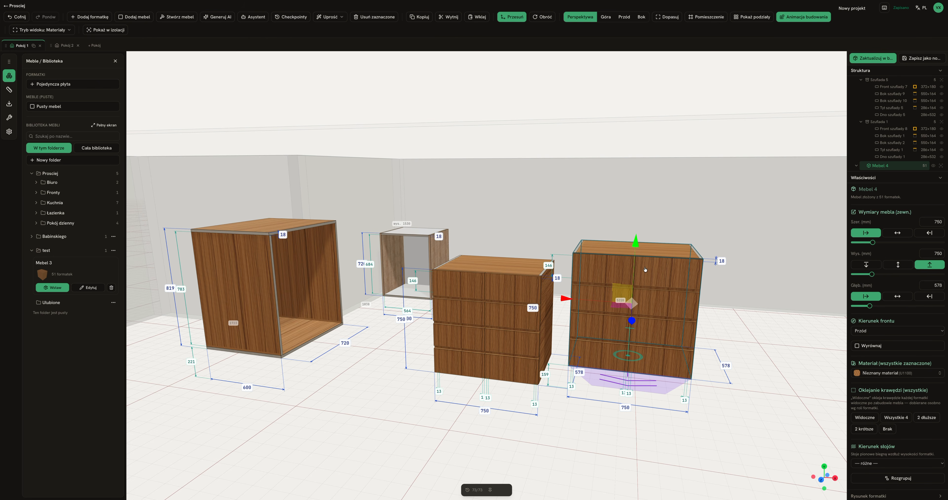
scroll(290, 162, "up", 5)
scroll(302, 137, "down", 12)
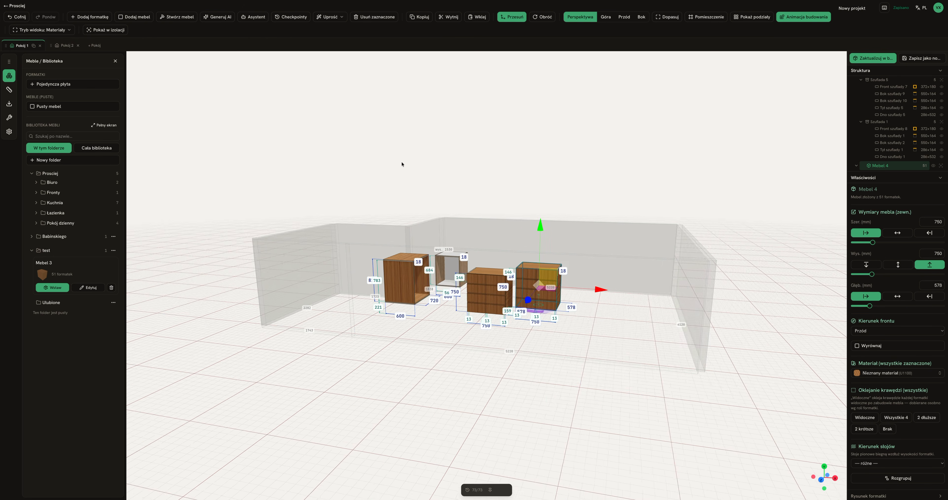
left_click_drag(440, 215, 457, 221)
scroll(451, 215, "up", 6)
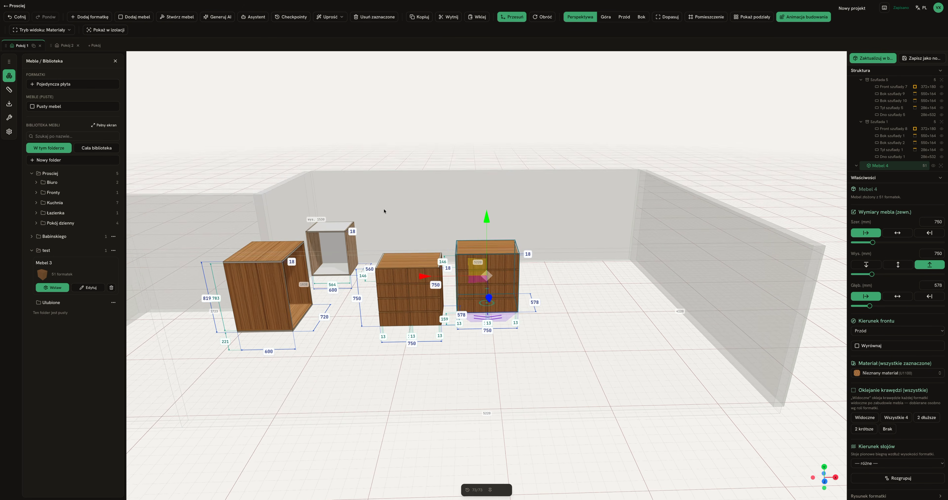
Switch to Pokój 2, insert the saved Mebel 3 from the library and view it from the front
left_click(65, 45)
left_click(68, 288)
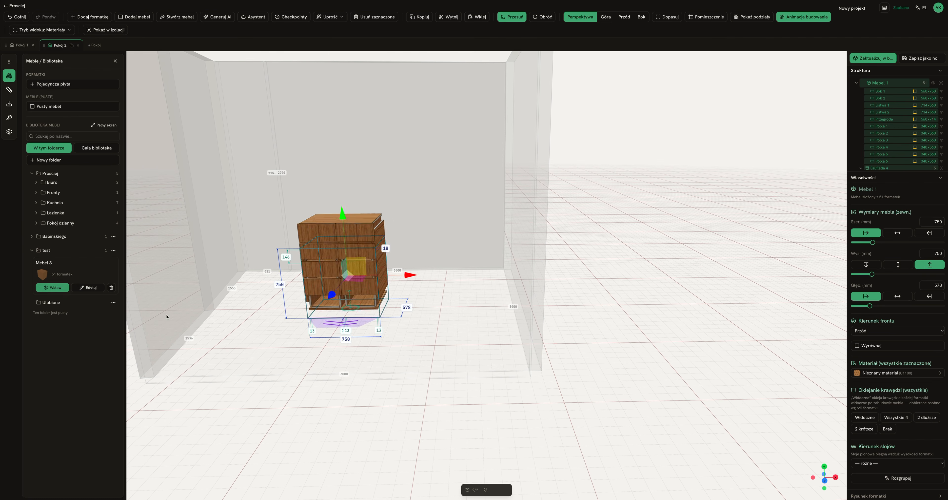
left_click_drag(311, 292, 351, 281)
scroll(351, 281, "up", 10)
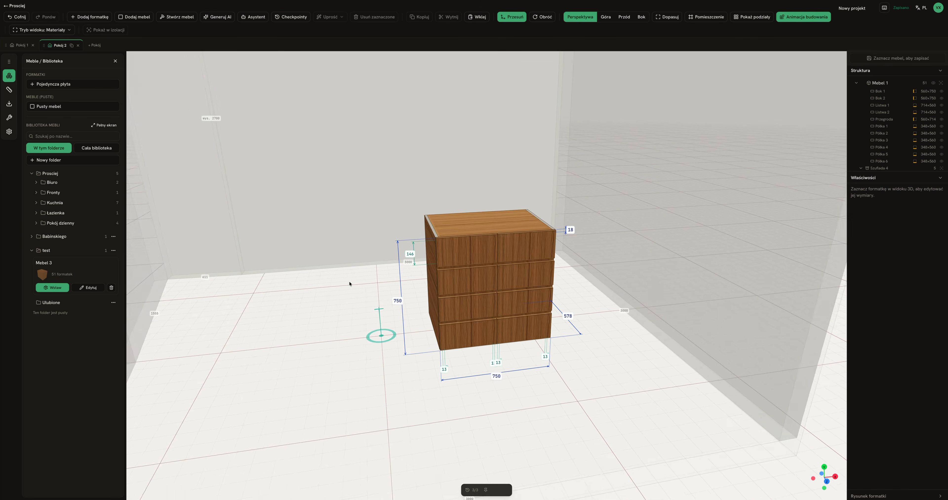
scroll(322, 264, "down", 10)
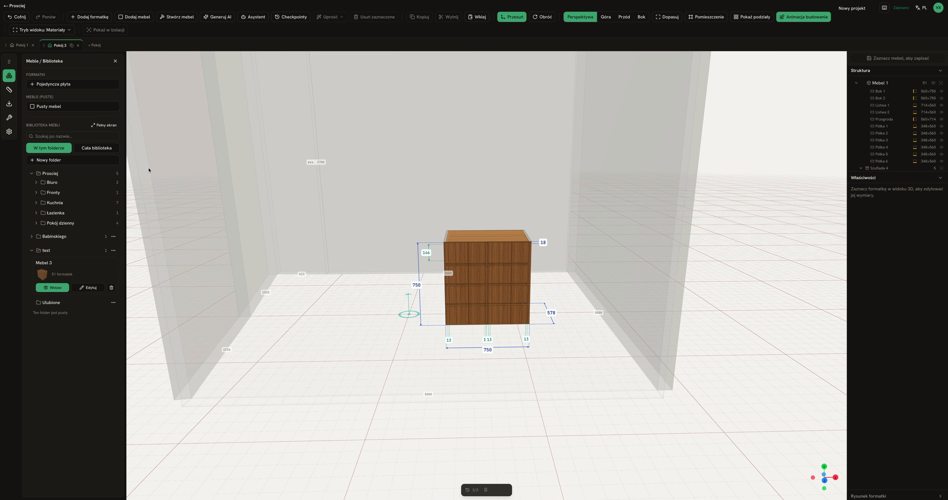
scroll(149, 169, "up", 3)
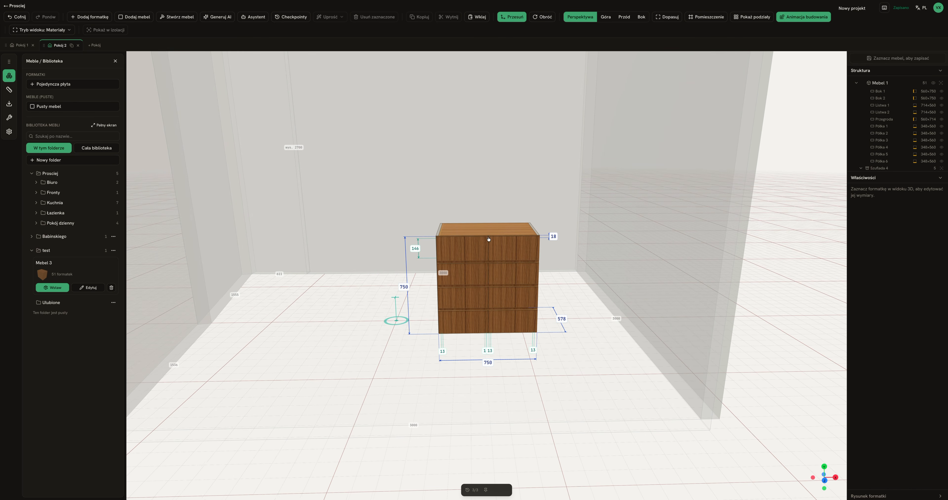
Delete all the drawers from the chest in Pokój 2, keeping its carcass, partition and shelves
left_click(535, 251)
left_click(535, 252)
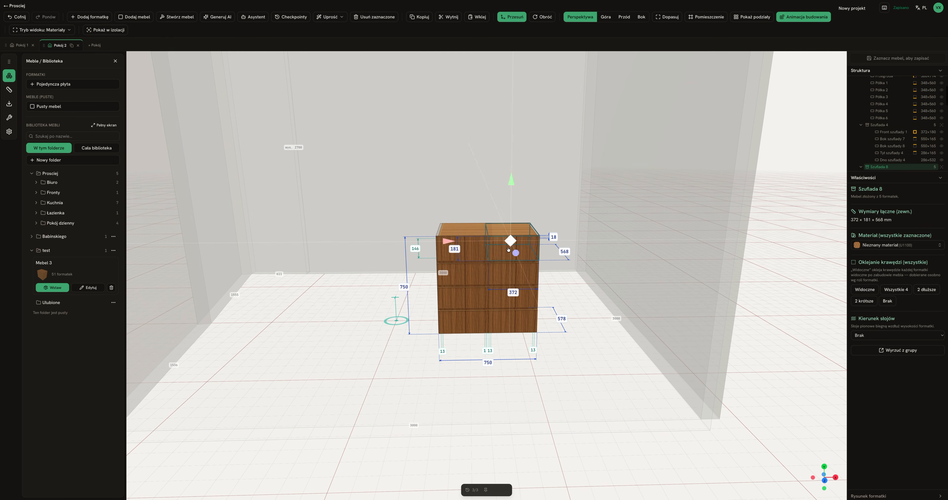
key("Delete")
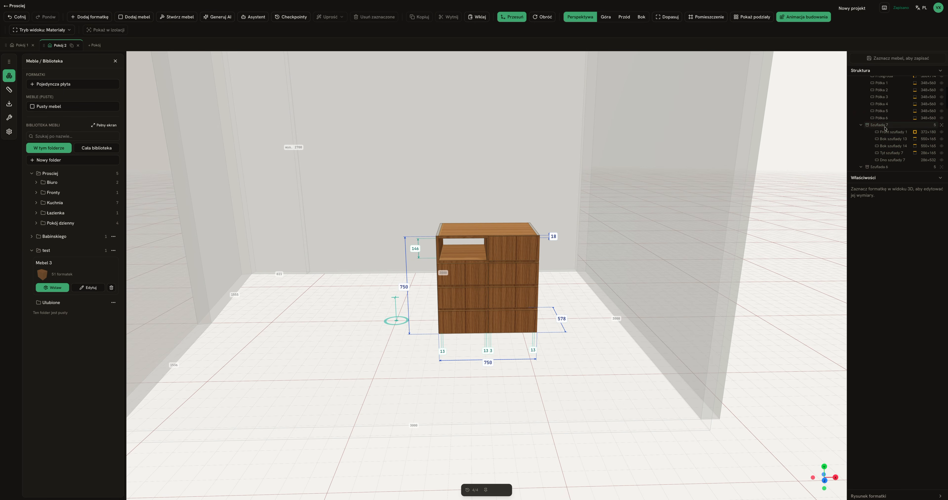
left_click(882, 126)
key("Delete")
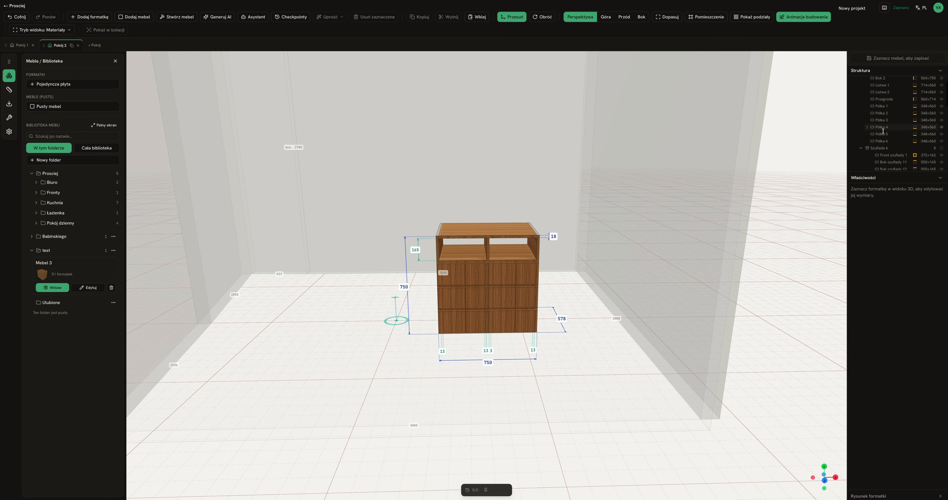
left_click(880, 148)
key("Delete")
left_click(886, 146)
key("Delete")
left_click(885, 146)
key("Delete")
left_click(886, 146)
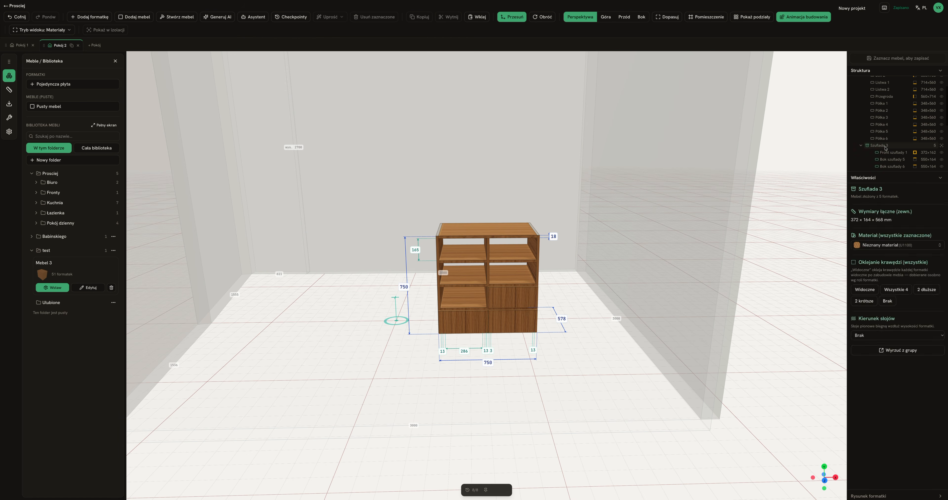
key("Delete")
left_click(885, 145)
key("Delete")
left_click(886, 145)
key("Delete")
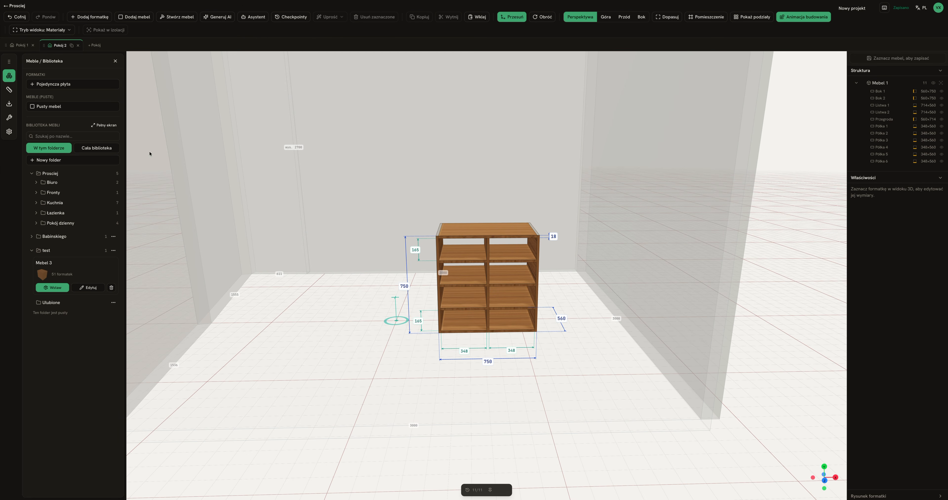
Use the smart elements tool to insert a separate door front on each of the chest's two top compartments
left_click(495, 233)
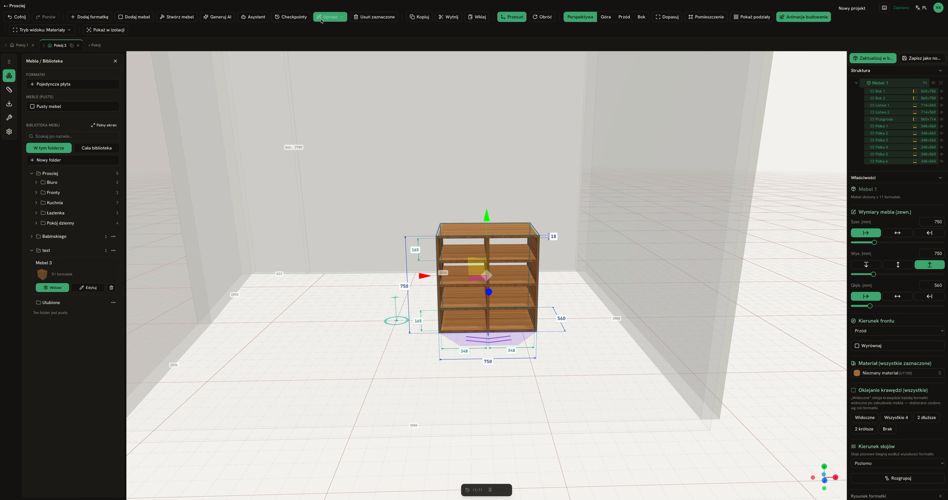
left_click(330, 17)
left_click(351, 91)
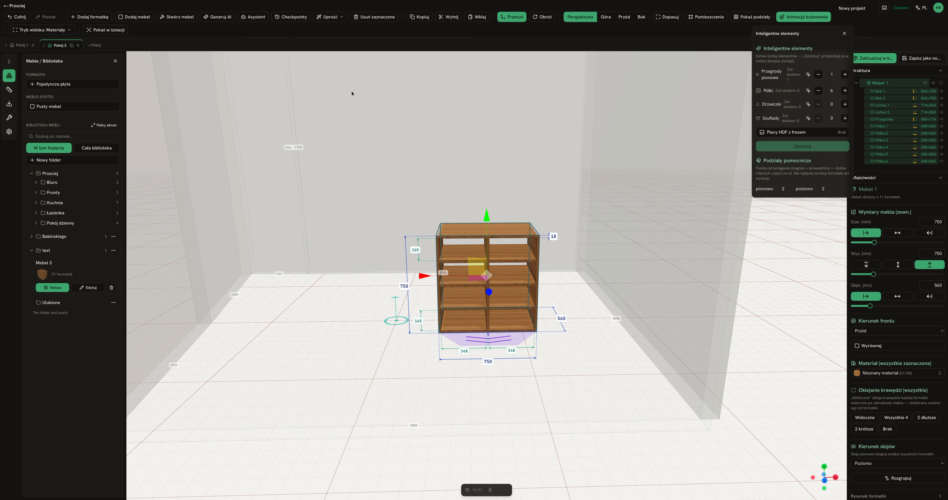
left_click(808, 104)
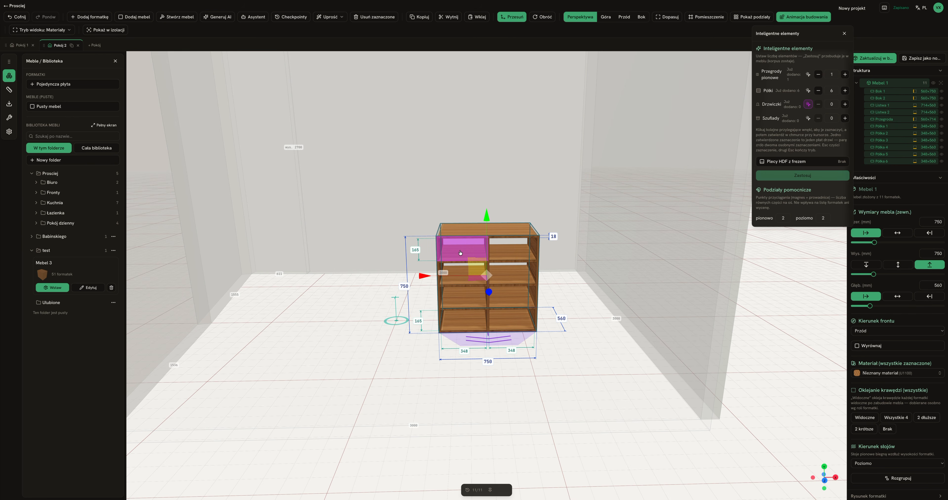
scroll(460, 252, "up", 3)
scroll(452, 240, "up", 1)
left_click(448, 231)
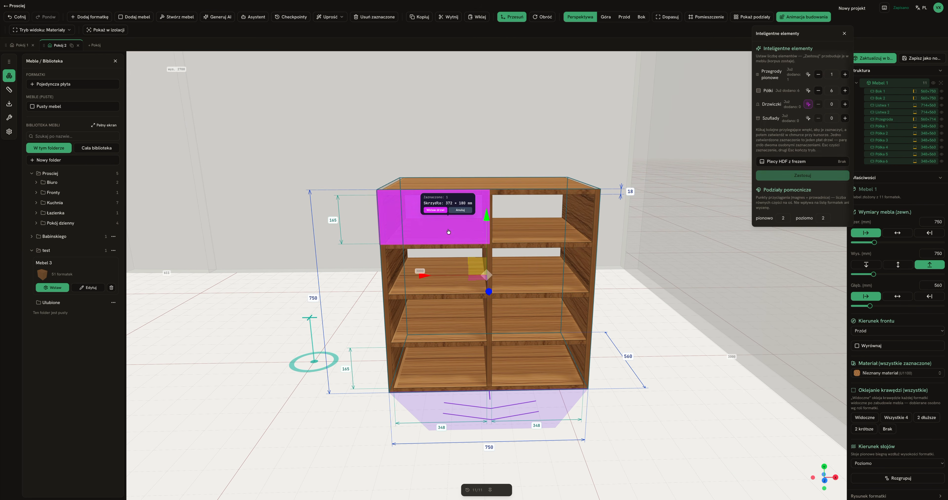
left_click(435, 210)
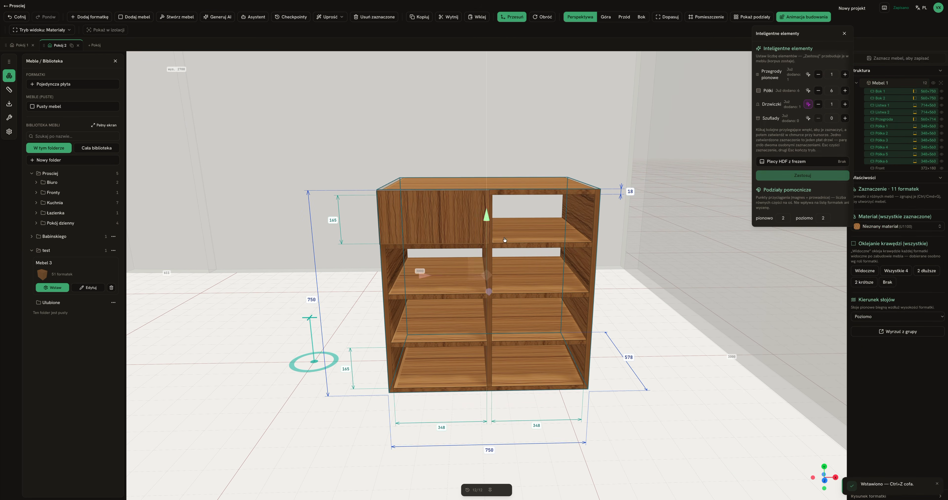
left_click(526, 221)
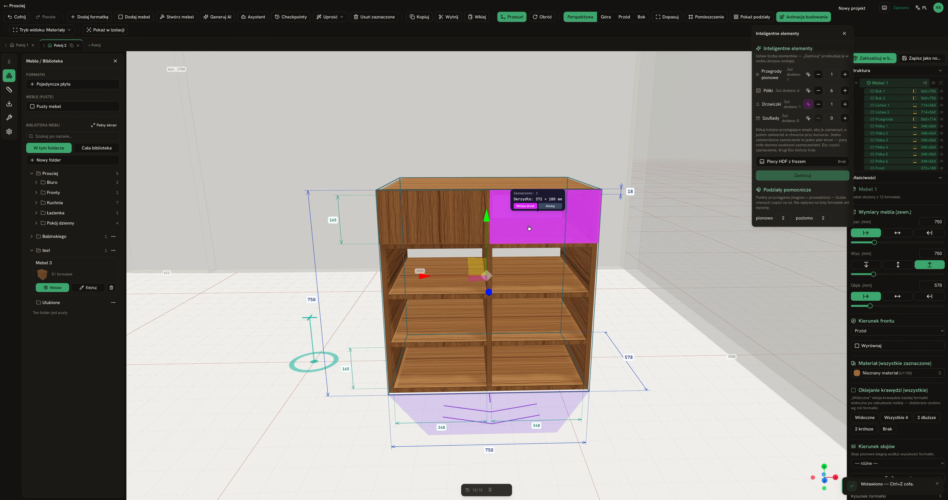
left_click(526, 207)
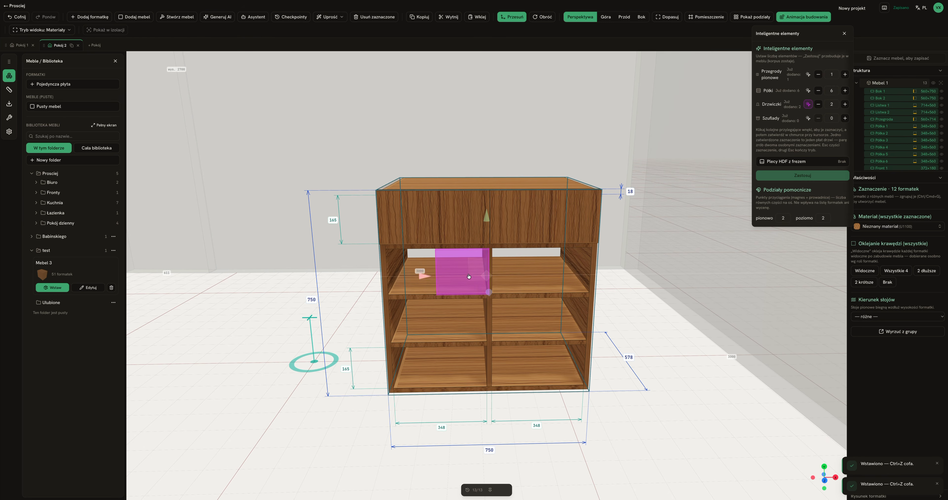
Insert one shared door front over the chest's four middle compartments and inspect it from the side and front
left_click(442, 262)
left_click(442, 262)
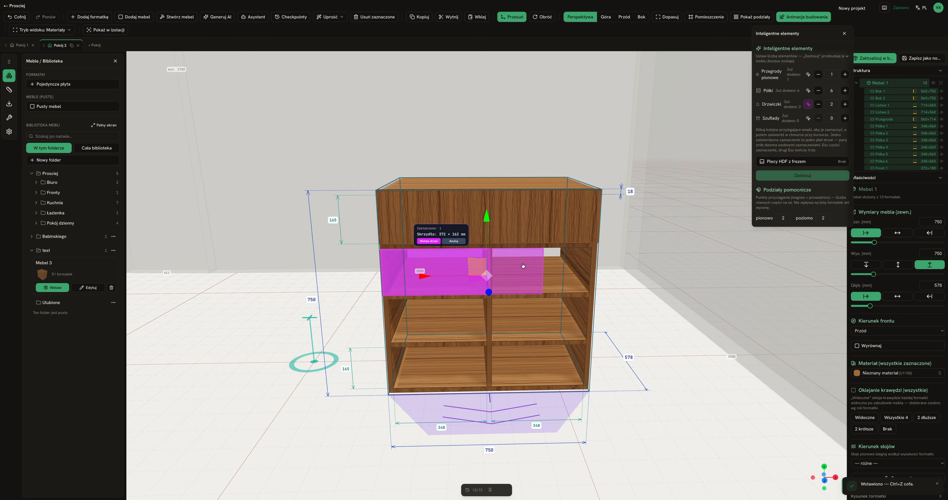
left_click(545, 263)
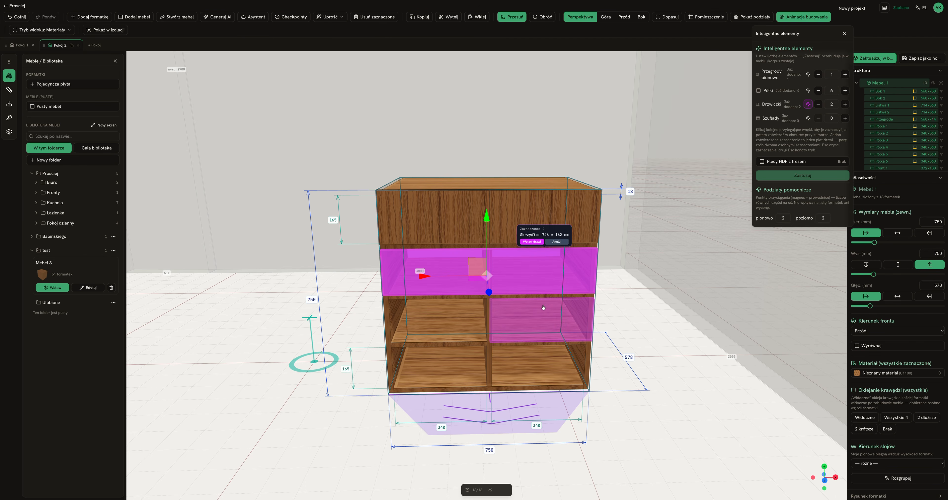
left_click(543, 307)
left_click(530, 286)
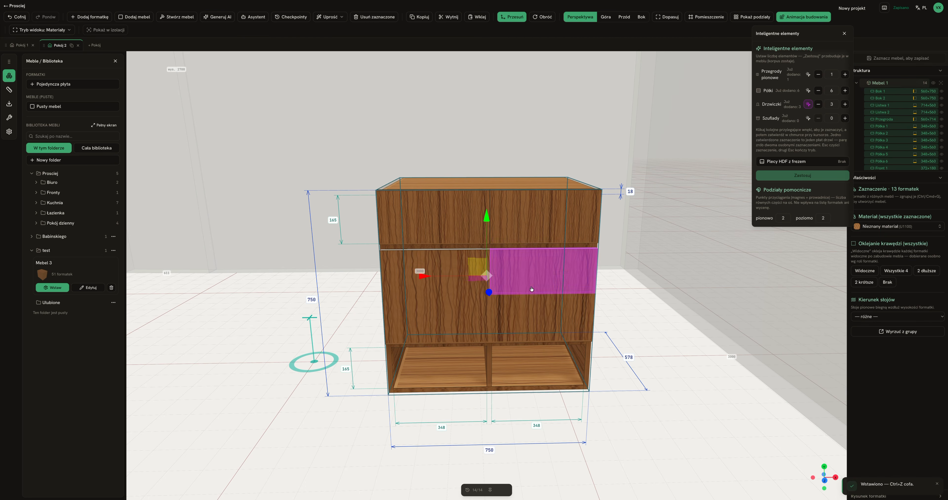
left_click_drag(673, 301, 748, 297)
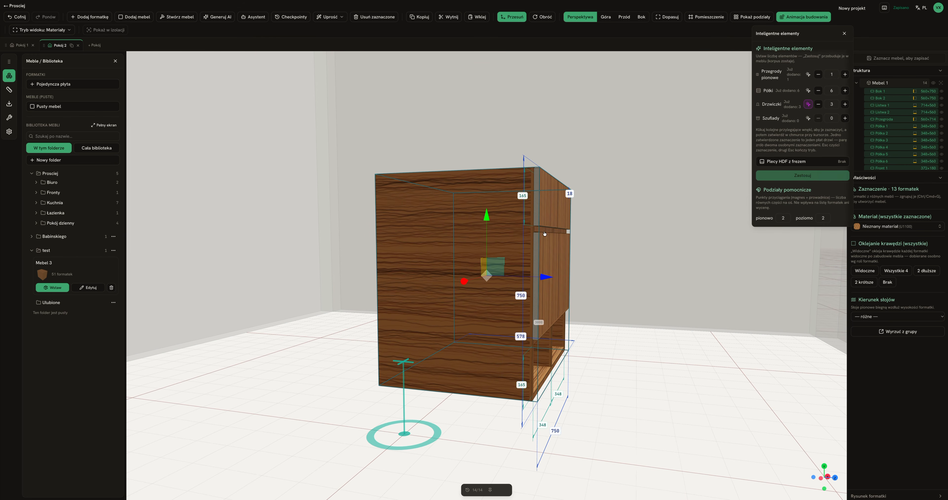
left_click_drag(668, 268, 531, 240)
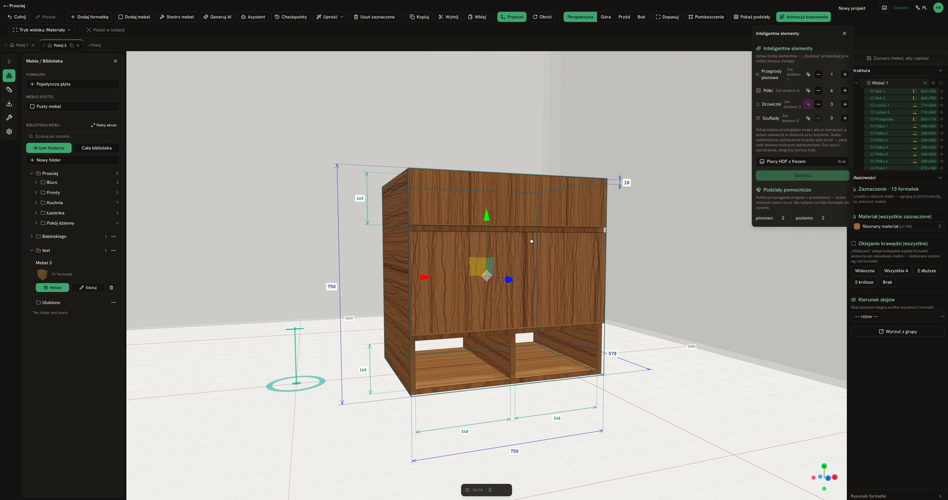
left_click_drag(596, 226, 474, 198)
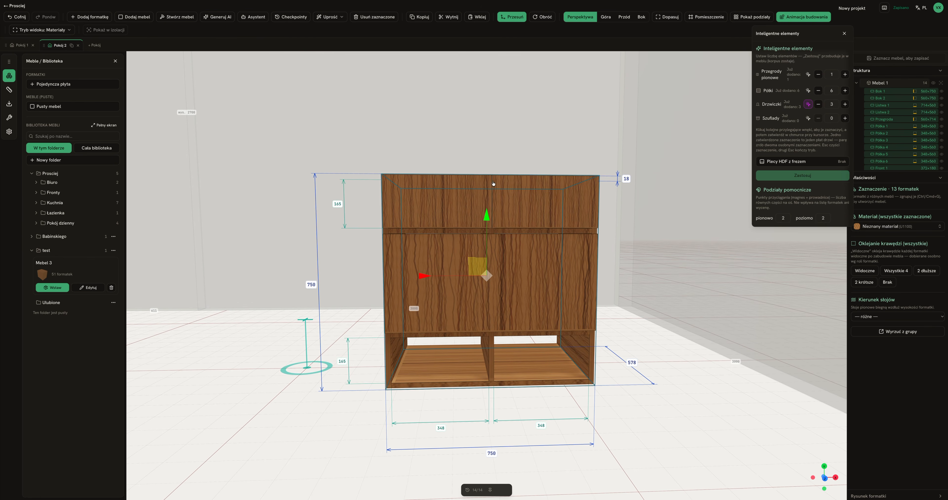
Open the global settings at the spacing between fronts and examine the gaps between the chest's door fronts up close
left_click(11, 117)
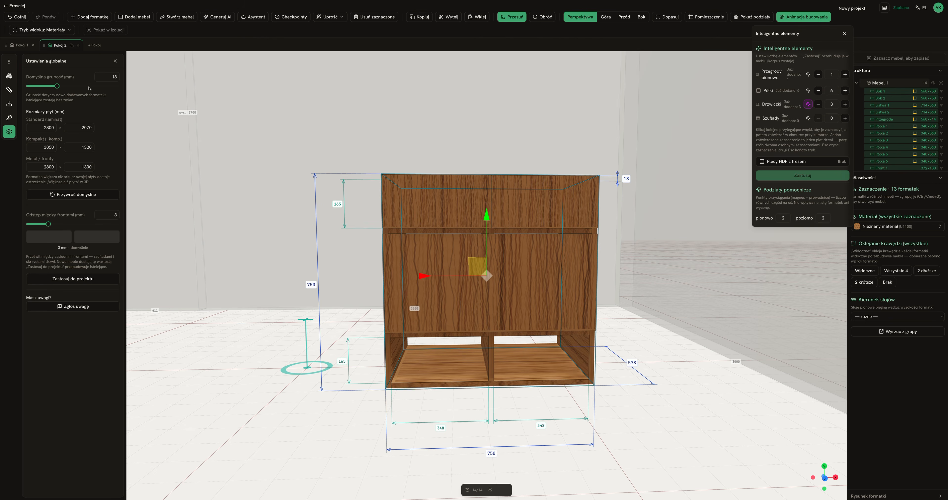
left_click(11, 118)
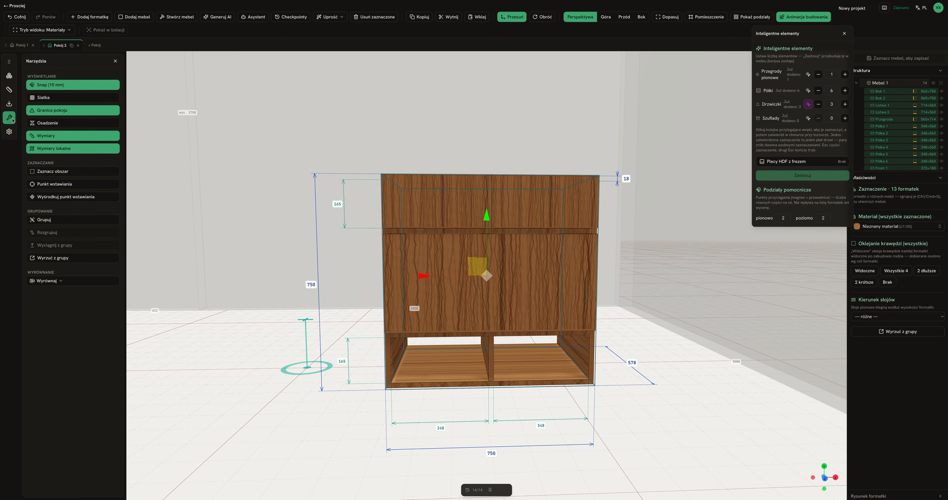
left_click(11, 131)
left_click(116, 220)
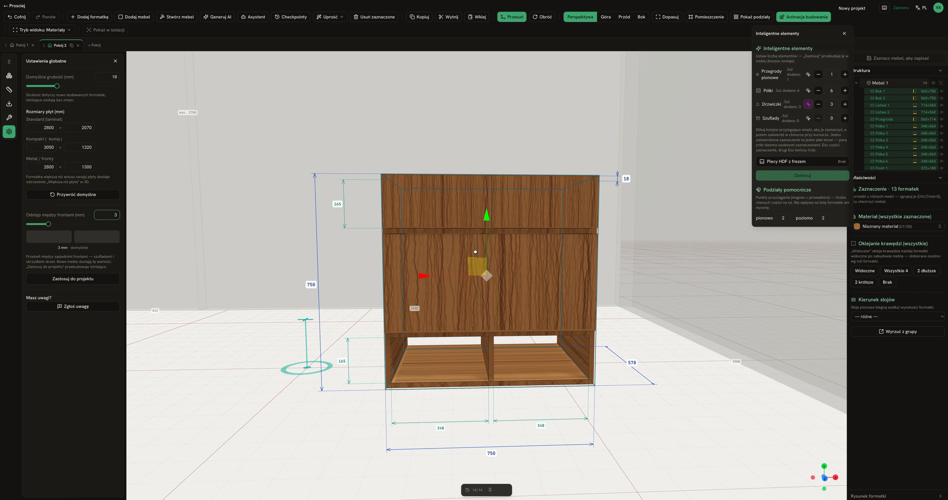
left_click(633, 316)
scroll(612, 317, "up", 10)
scroll(612, 318, "down", 8)
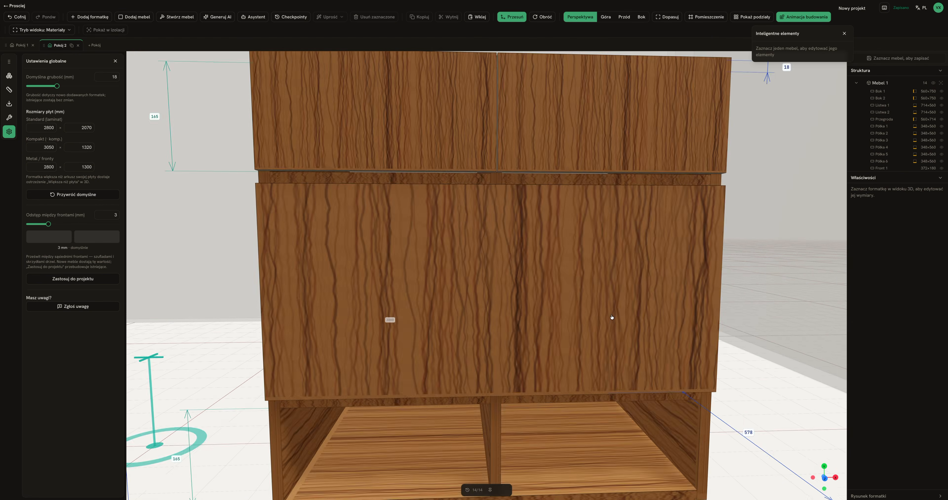
Undo all the chest's door fronts and try a shared front over the two bottom compartments, undoing it as well
left_click(426, 378)
left_click(513, 394)
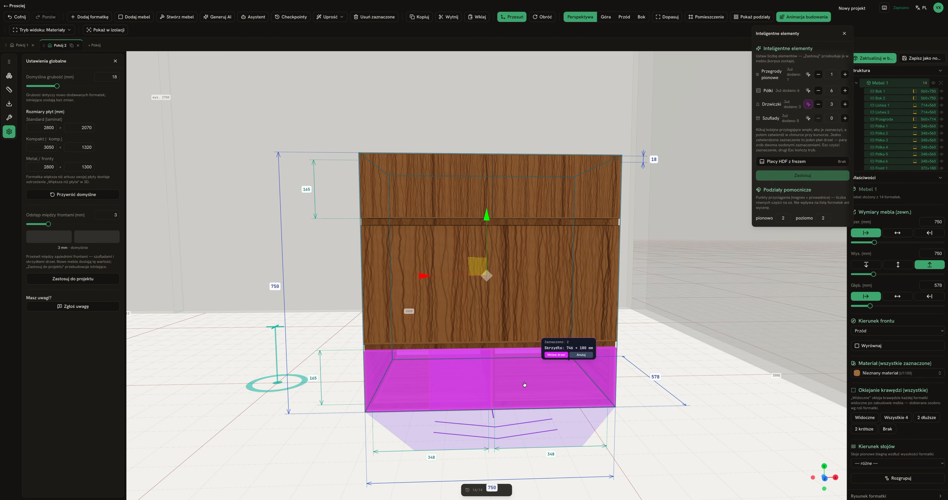
key("ctrl+z")
key("ctrl+z")
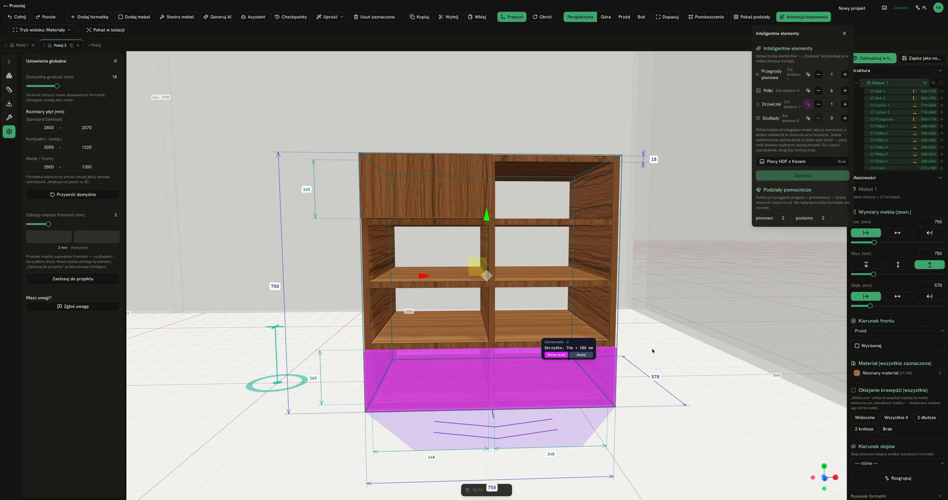
key("ctrl+z")
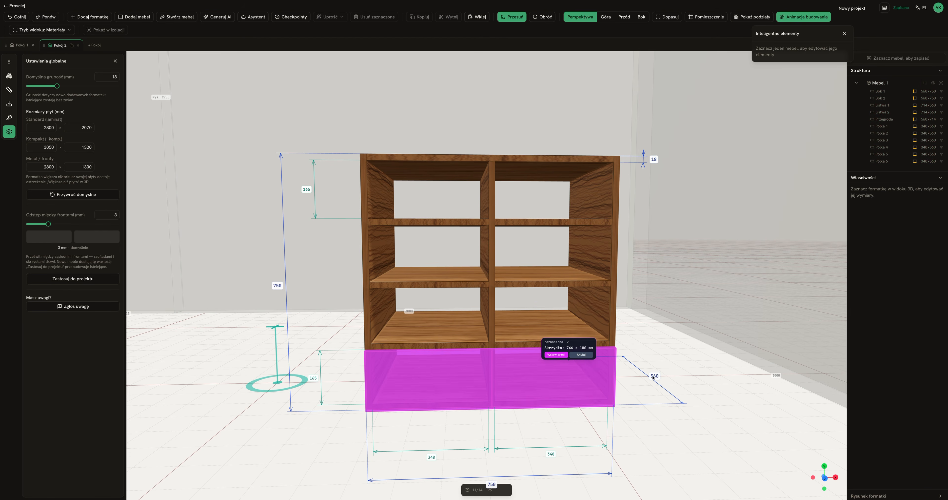
left_click(556, 355)
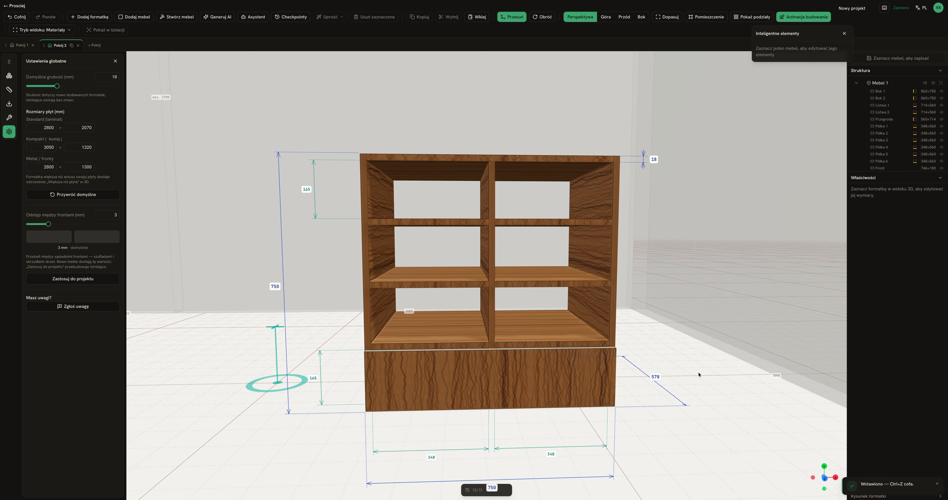
key("ctrl+z")
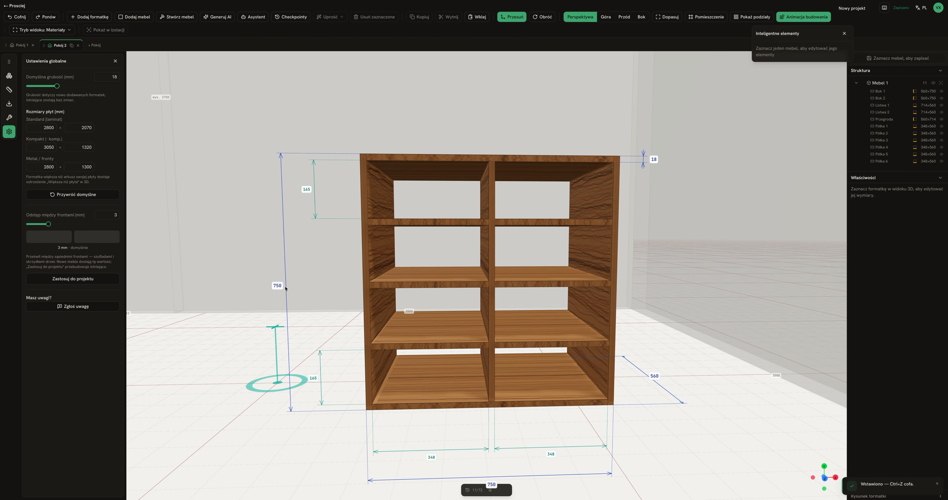
Close the smart elements tool and look over the options of the AI furniture generator
scroll(282, 286, "up", 2)
scroll(282, 285, "up", 3)
left_click(844, 34)
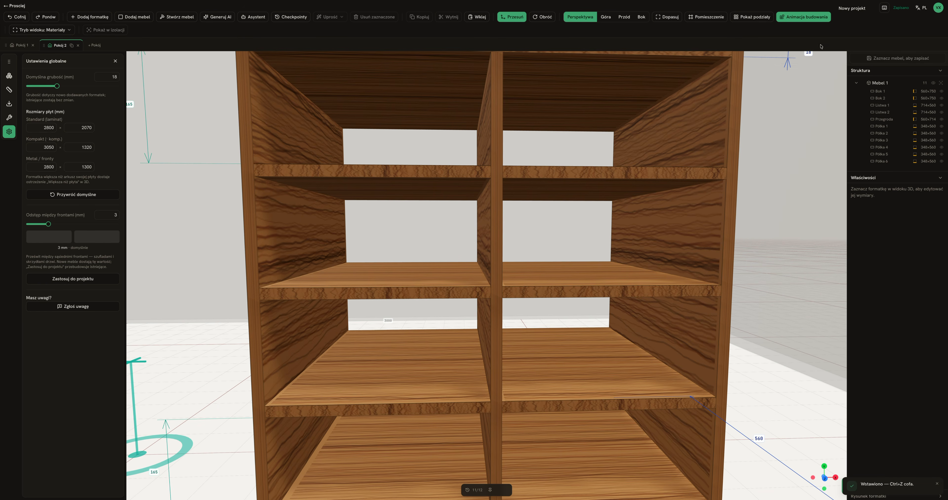
scroll(197, 99, "down", 5)
scroll(197, 99, "up", 2)
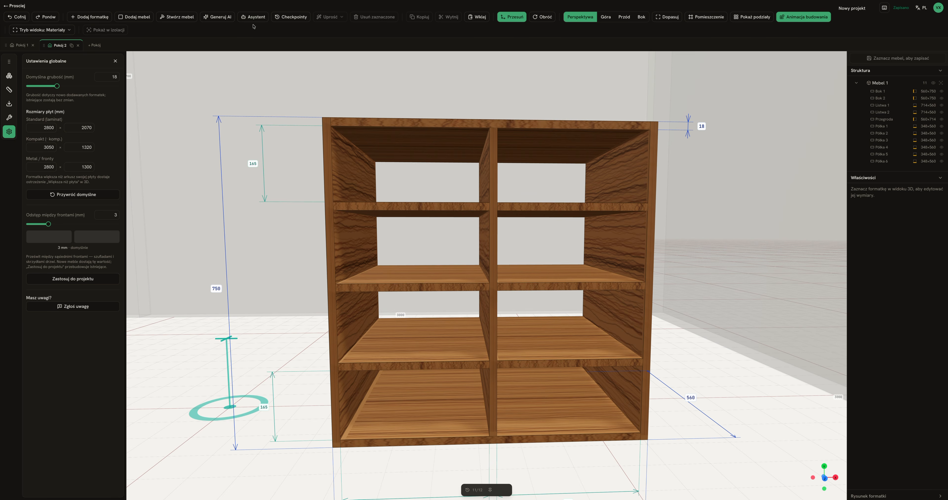
left_click(220, 20)
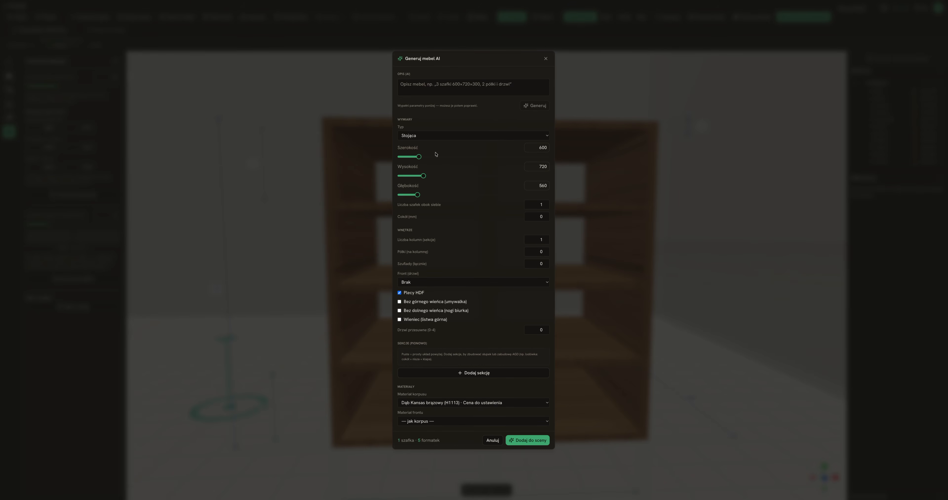
right_click(711, 169)
left_click(705, 185)
left_click(636, 175)
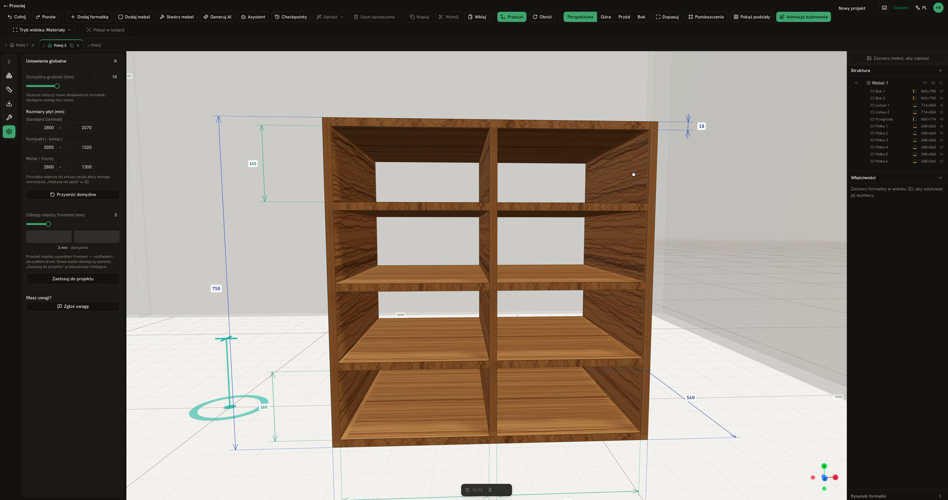
Select the chest and look at the AI assistant and its suggested requests, closing it again
left_click(633, 172)
scroll(353, 162, "down", 10)
left_click_drag(374, 150, 381, 165)
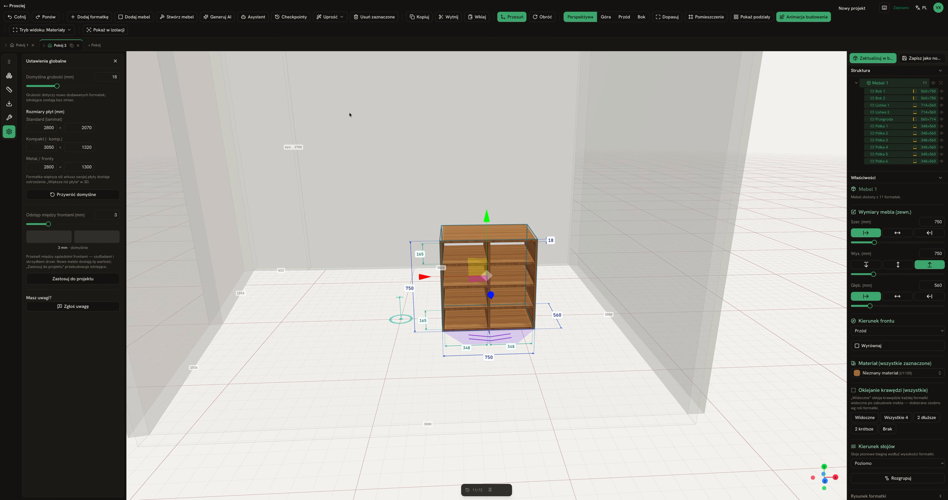
left_click(256, 22)
left_click(258, 18)
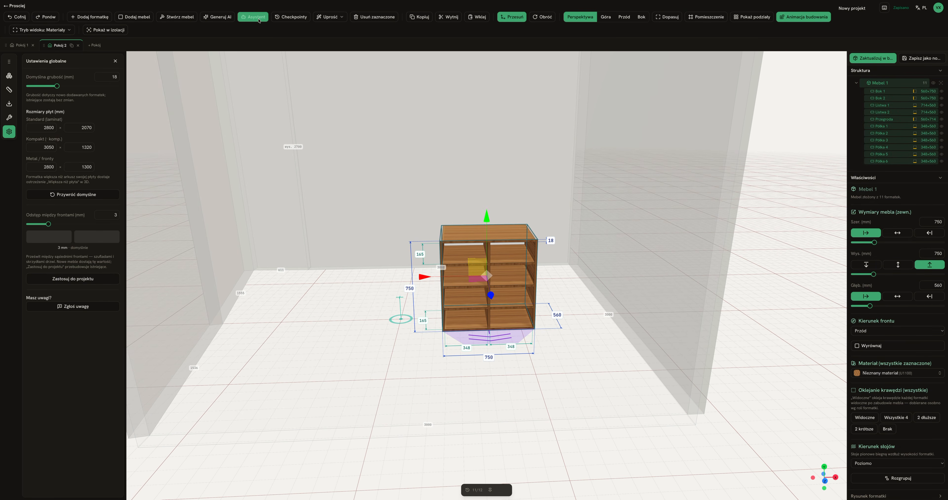
left_click(258, 20)
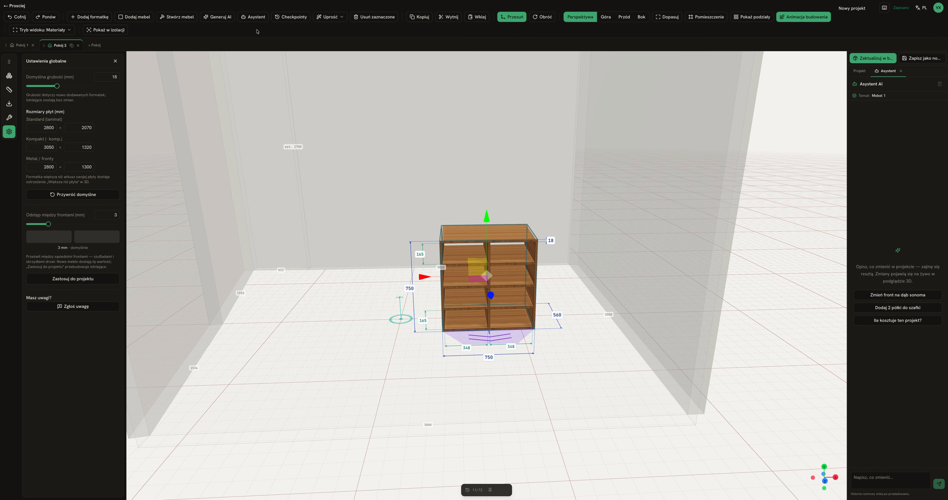
left_click_drag(270, 57, 280, 58)
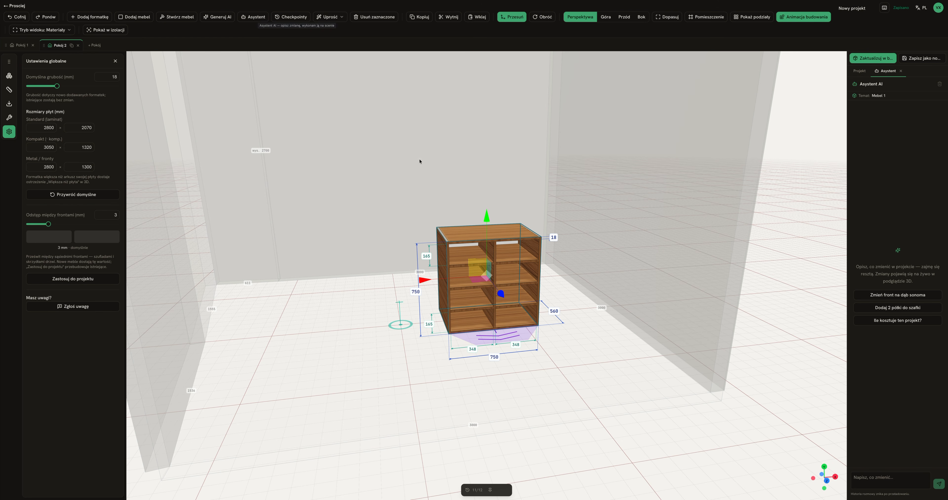
left_click(239, 15)
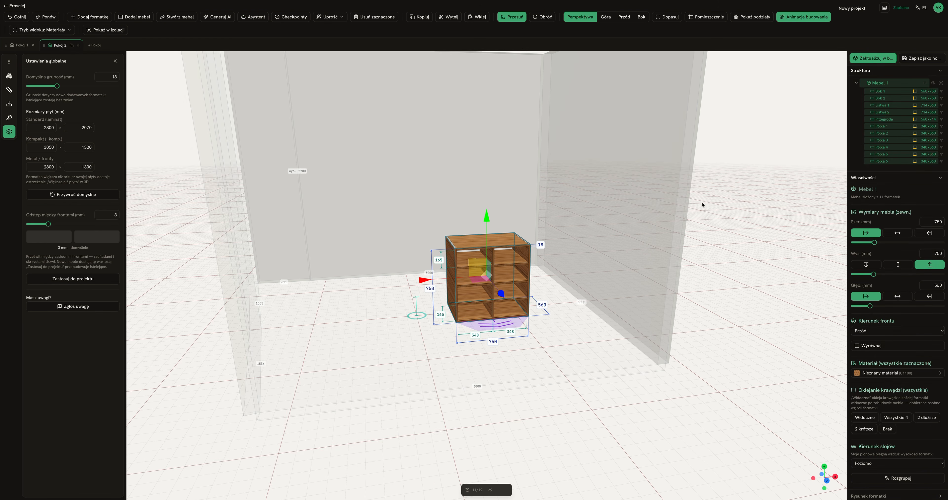
scroll(273, 64, "up", 5)
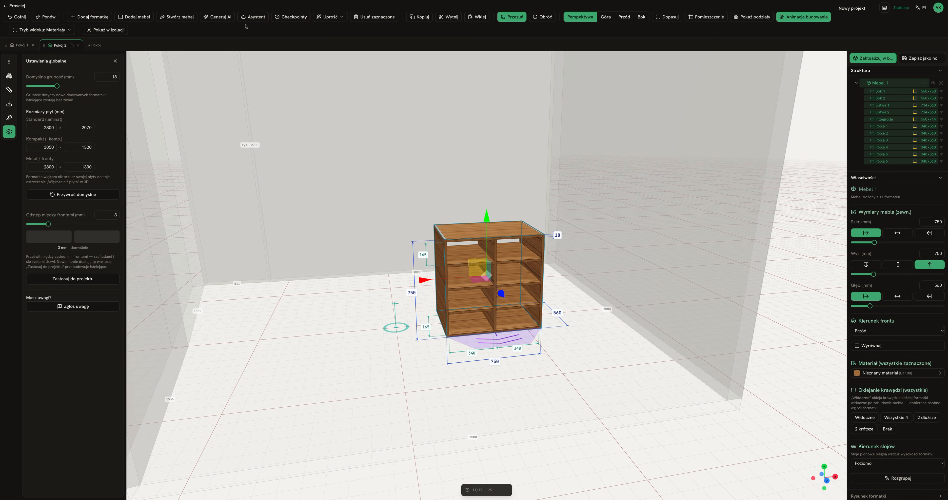
Try a cabinet width of 850 mm in the AI furniture generator and leave without adding anything to the scene
left_click(217, 17)
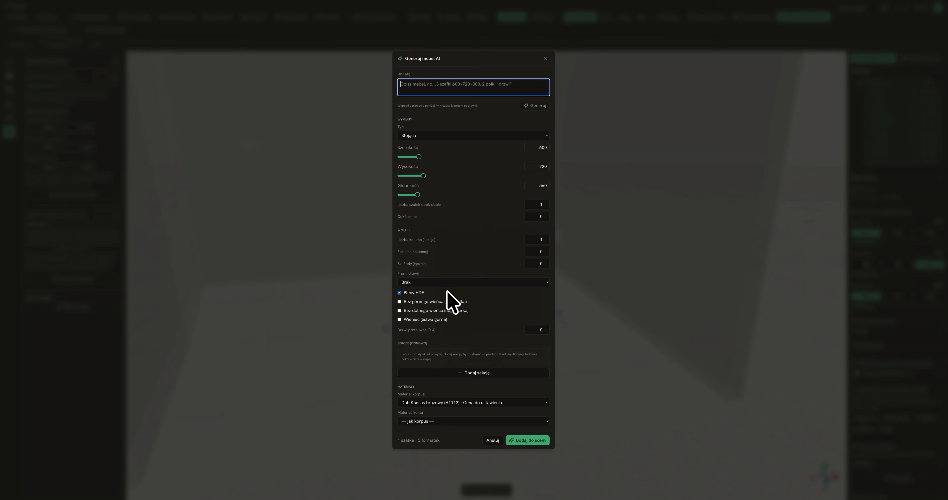
mouse_move(418, 156)
left_mouse_down()
mouse_move(438, 156)
mouse_move(428, 156)
left_mouse_up()
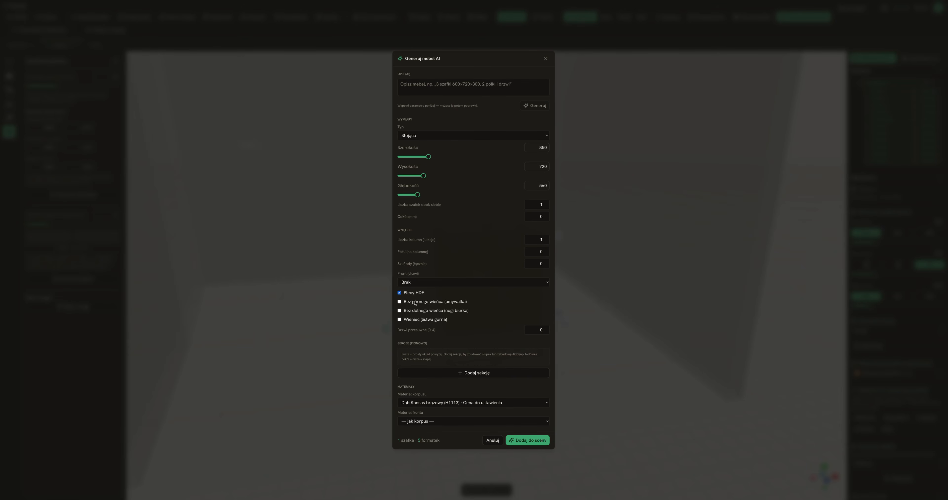
left_click(362, 356)
left_click_drag(381, 306, 369, 309)
left_click(409, 260)
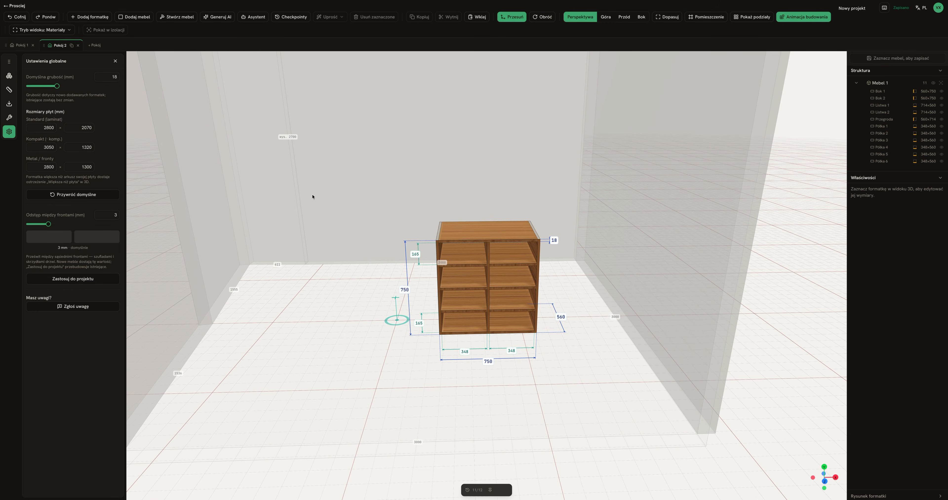
With the chest selected, send the AI assistant the request "dodaj szuflady do kazdej wneki" and check its reply against the request
scroll(321, 173, "up", 3)
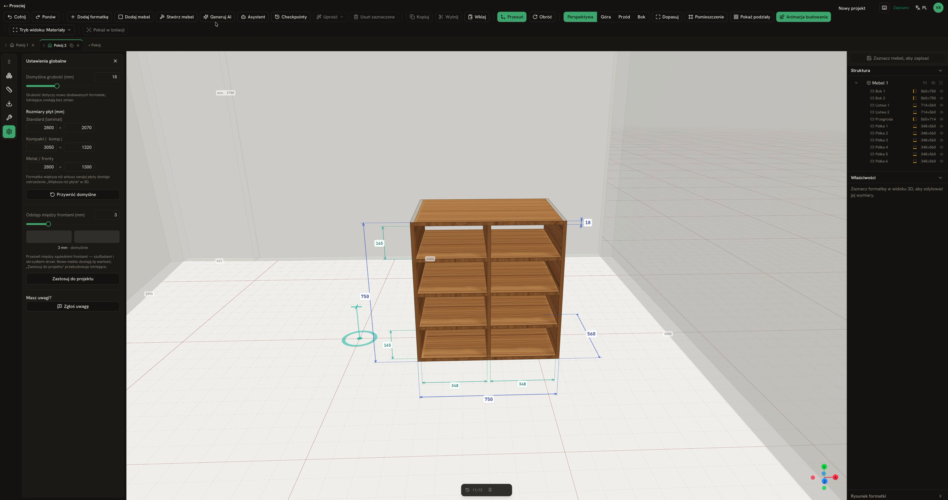
left_click(558, 240)
scroll(685, 175, "up", 1)
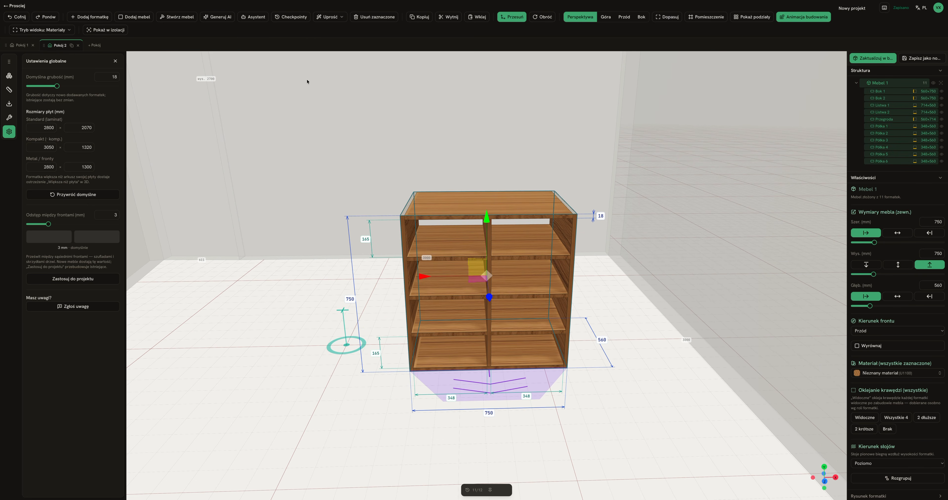
left_click(253, 17)
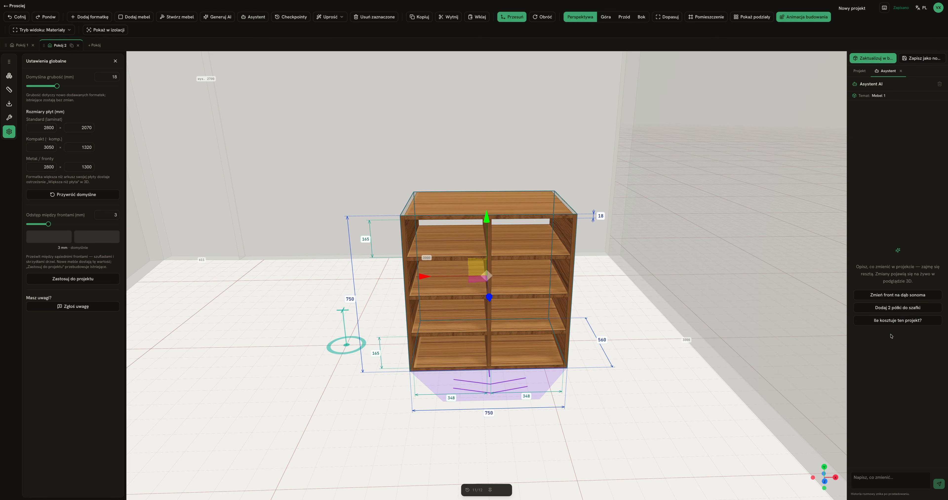
left_click(869, 483)
type("d")
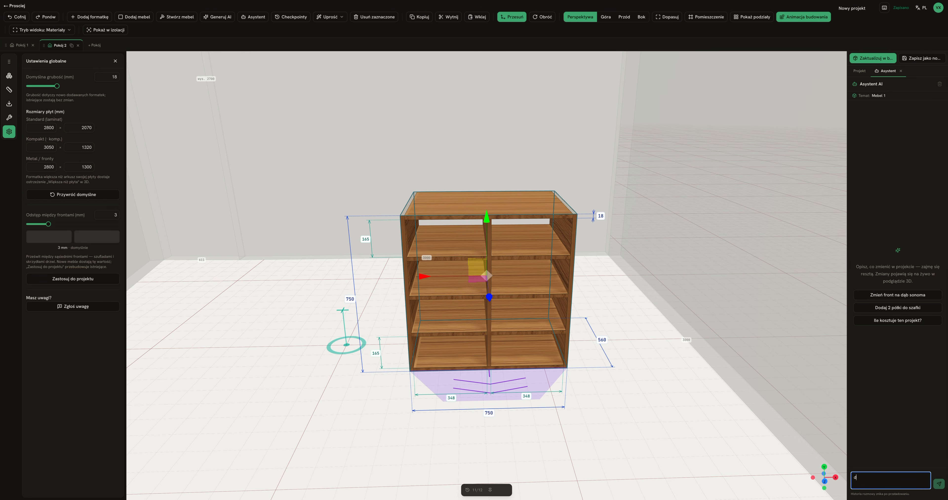
type("odaj szuflady do kazdej wneki")
key("Return")
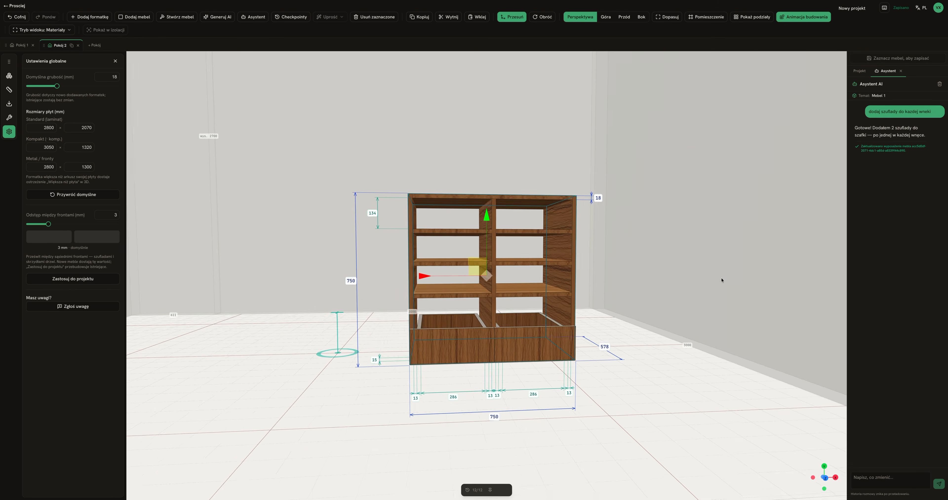
left_click_drag(893, 129, 923, 130)
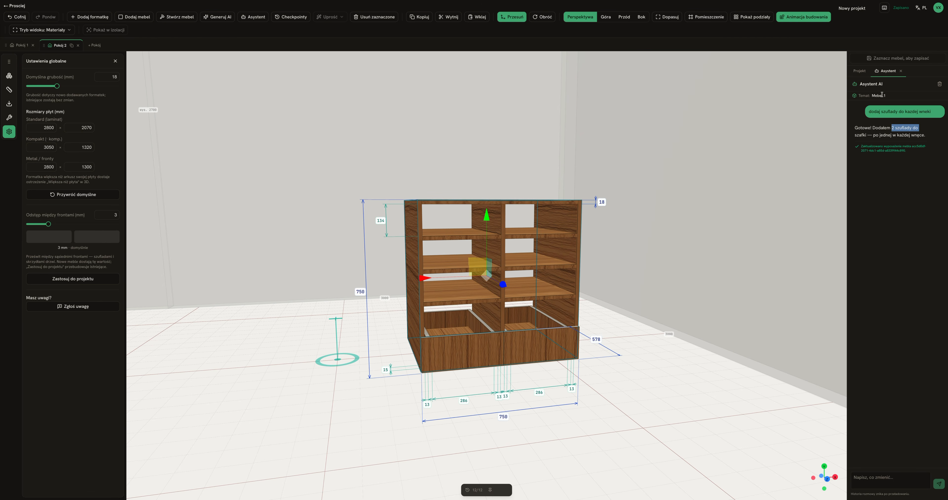
left_click_drag(869, 111, 930, 113)
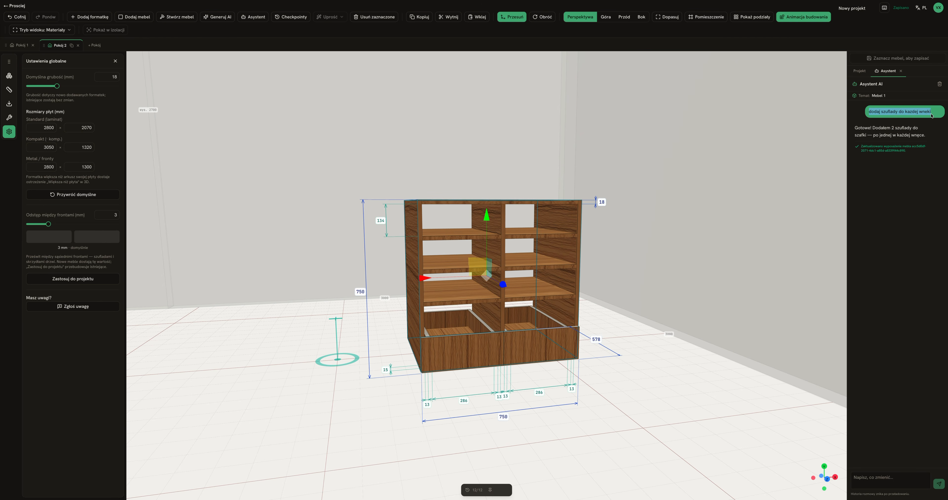
Undo the drawers that the AI assistant added to the chest and check its open compartments from several sides
left_click_drag(644, 278, 847, 243)
left_click_drag(723, 260, 390, 320)
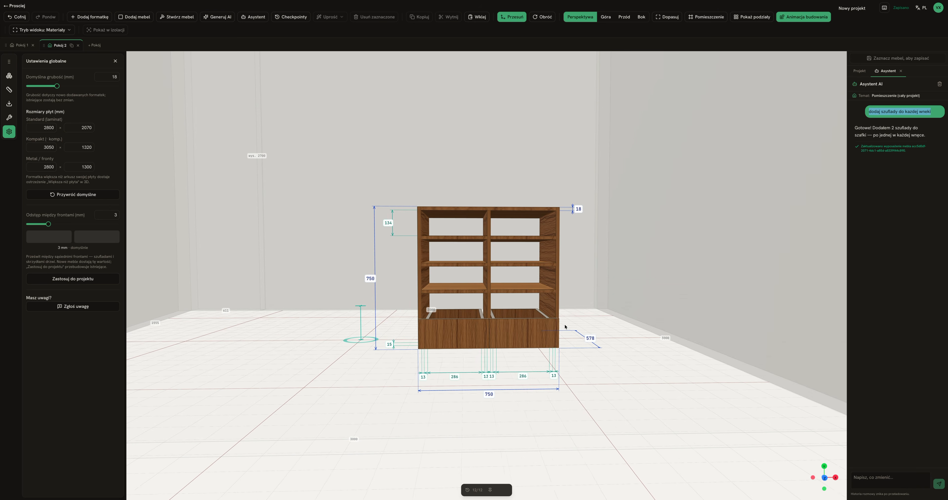
key("ctrl+z")
left_click_drag(612, 305, 705, 204)
left_click(906, 132)
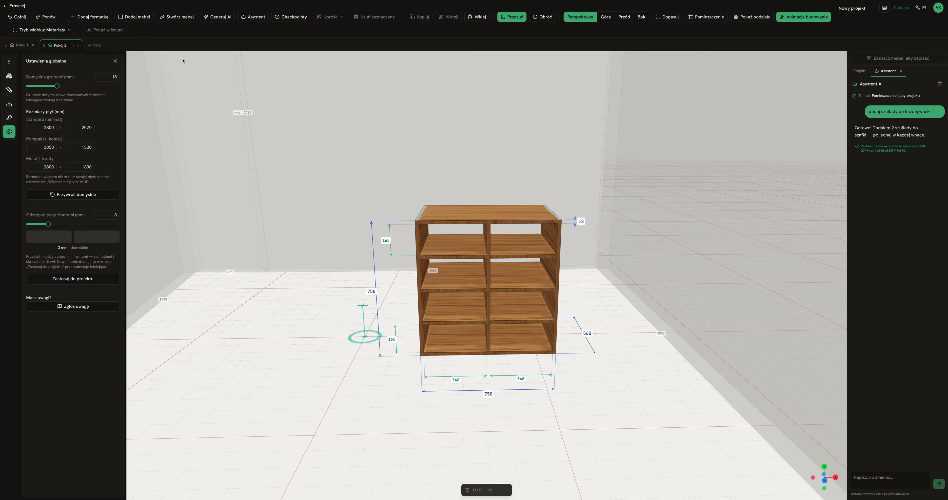
scroll(183, 60, "up", 6)
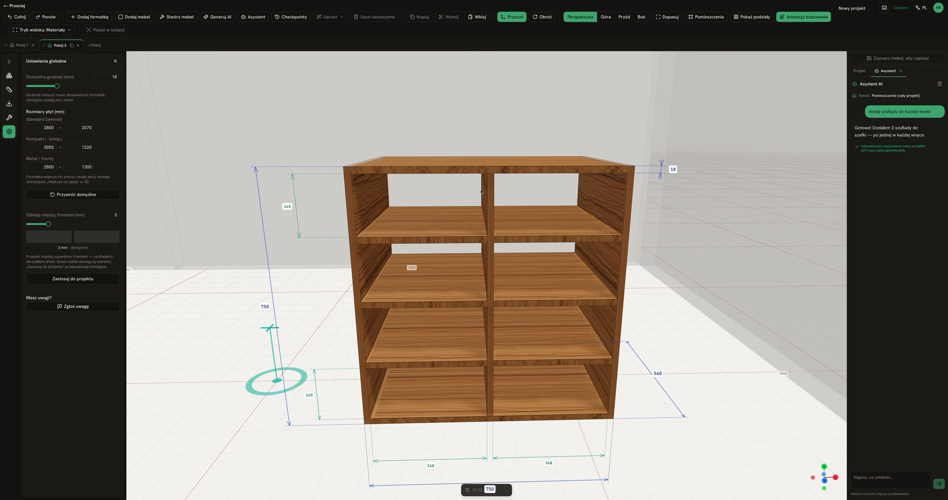
scroll(481, 191, "down", 8)
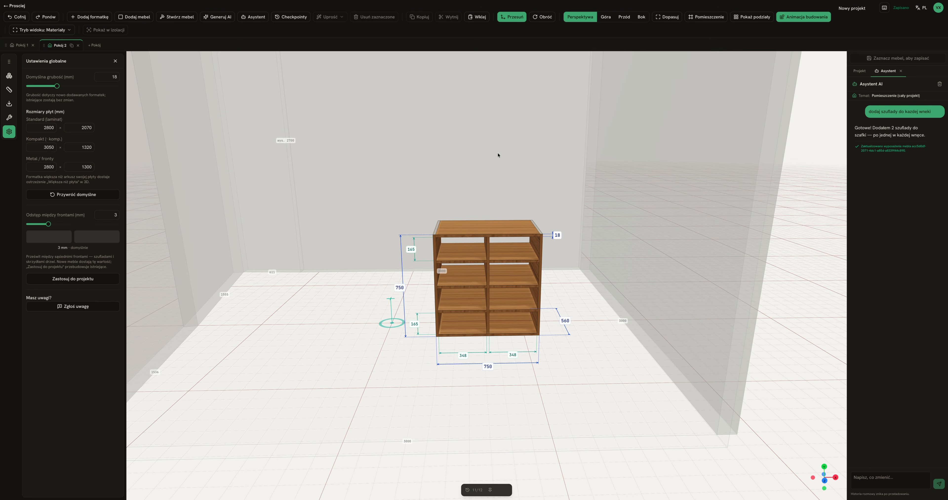
left_click_drag(495, 156, 491, 155)
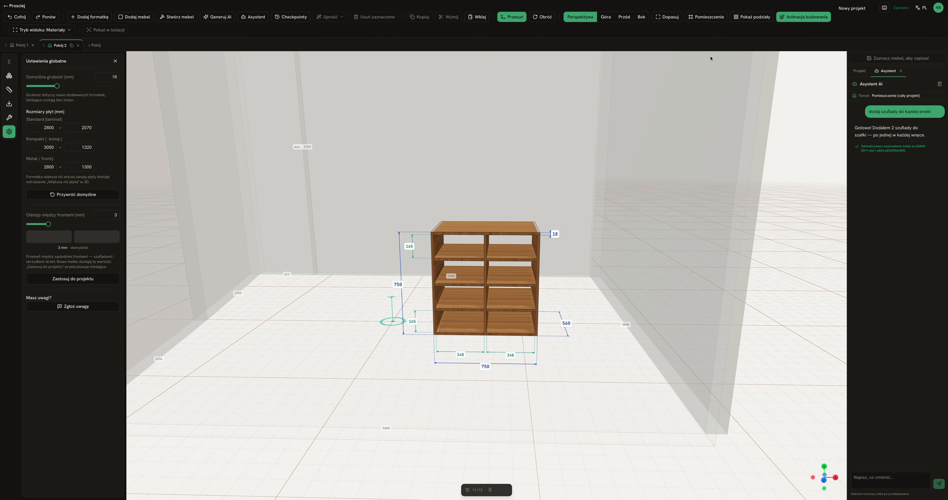
Turn on the display of divisions and open the export and cut list of Pokój 2
left_click(756, 21)
scroll(328, 109, "down", 2)
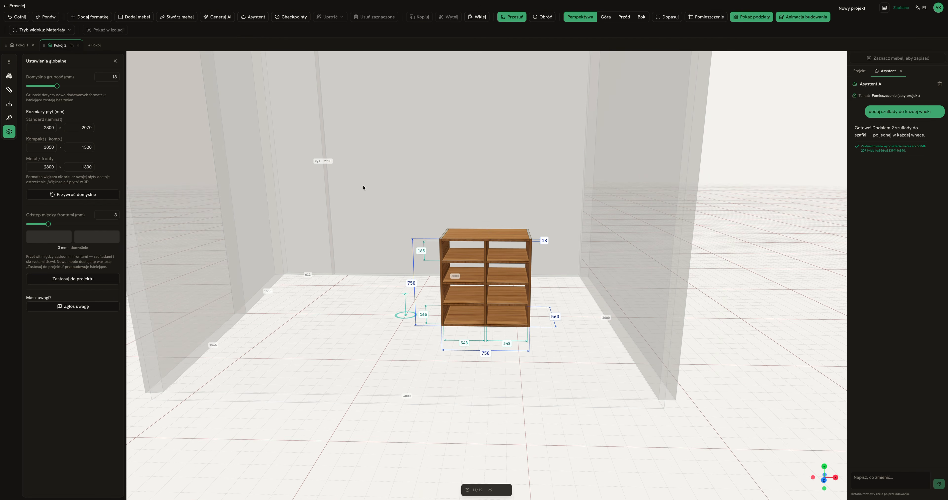
scroll(363, 187, "up", 3)
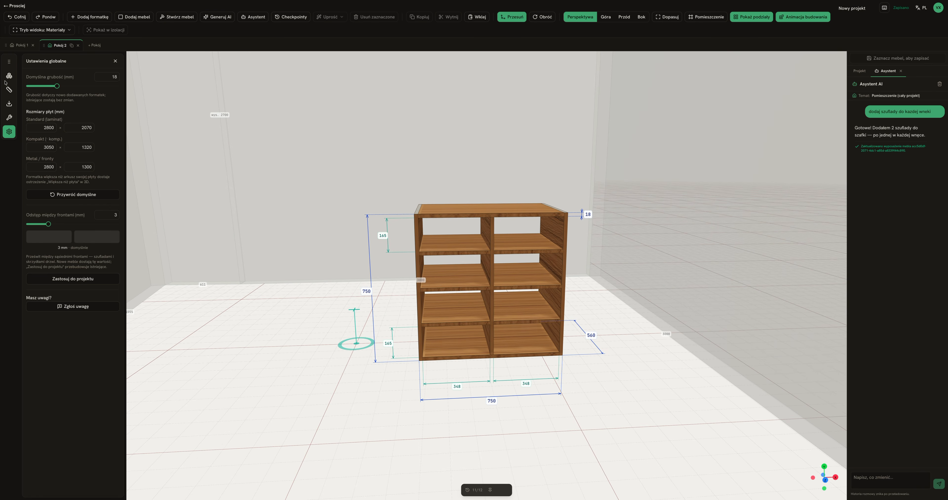
left_click(9, 90)
left_click(9, 103)
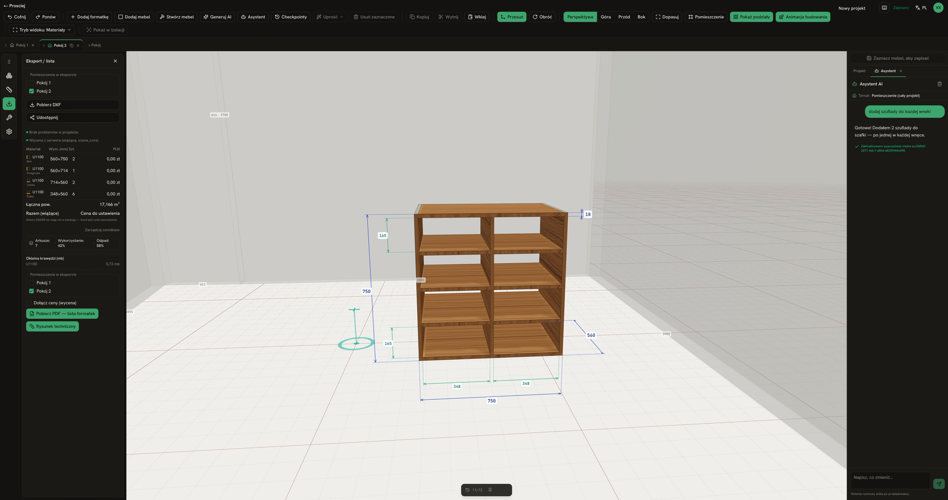
Look through the saved projects from the project list, reopen the one with two rooms and check its Pokój 2
left_click(22, 6)
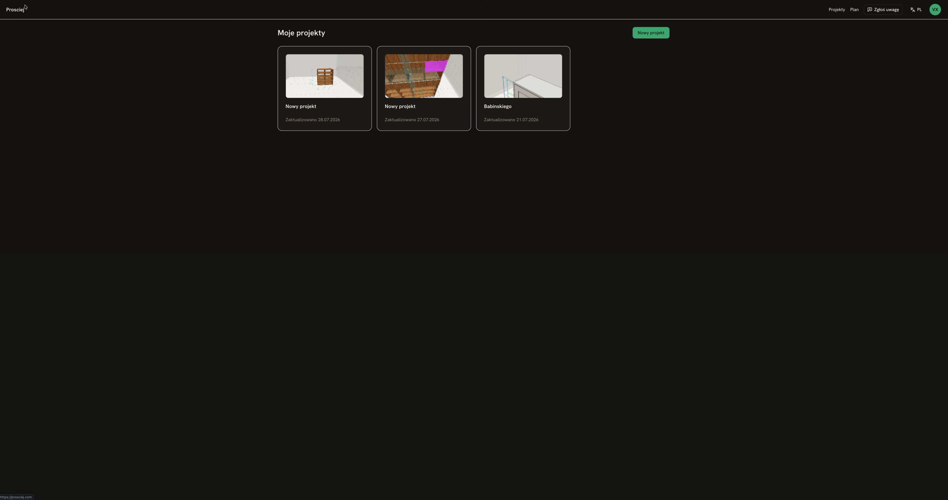
left_click(423, 85)
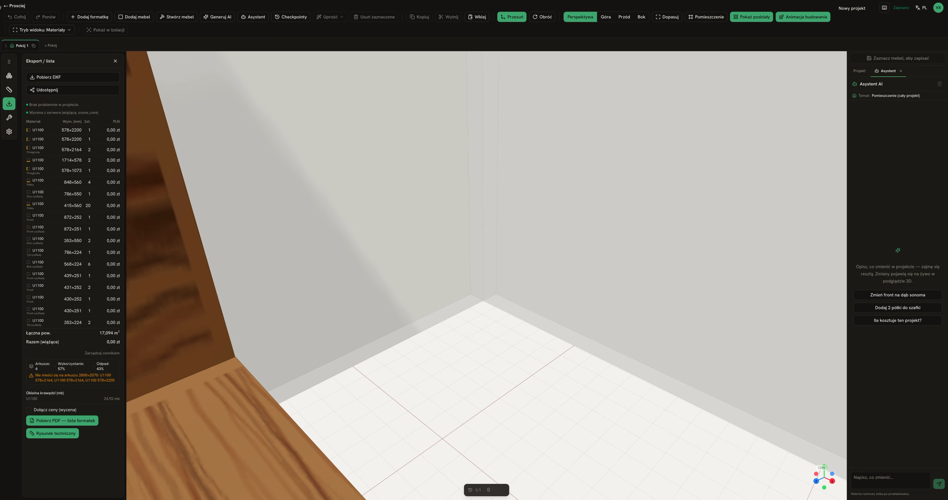
left_click(15, 6)
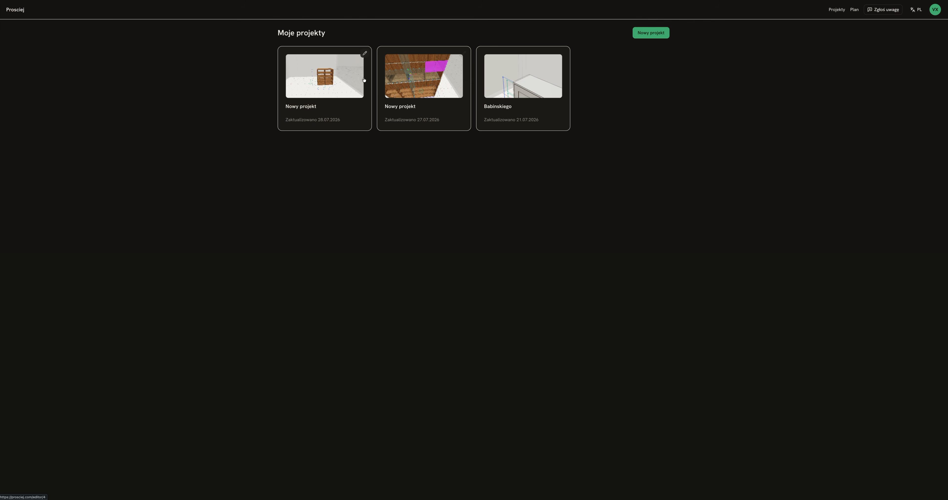
left_click(418, 74)
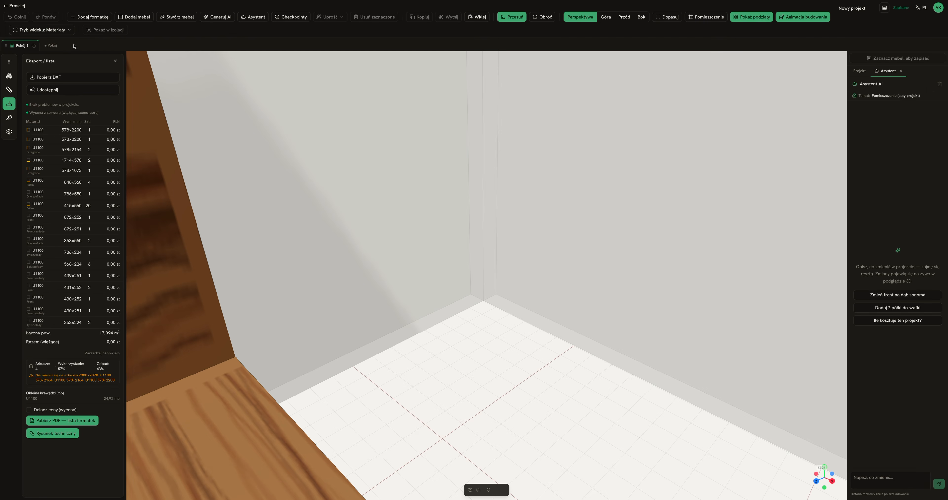
left_click(15, 6)
left_click(313, 73)
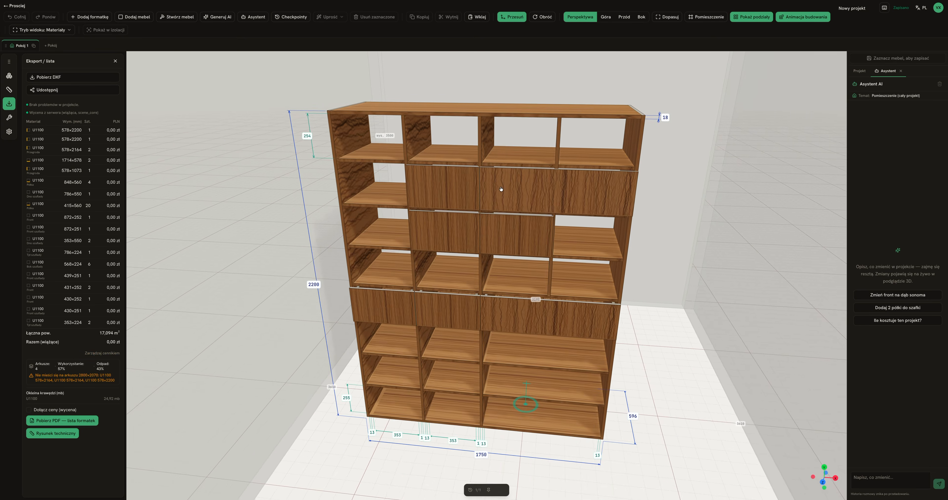
left_click(16, 6)
left_click(408, 96)
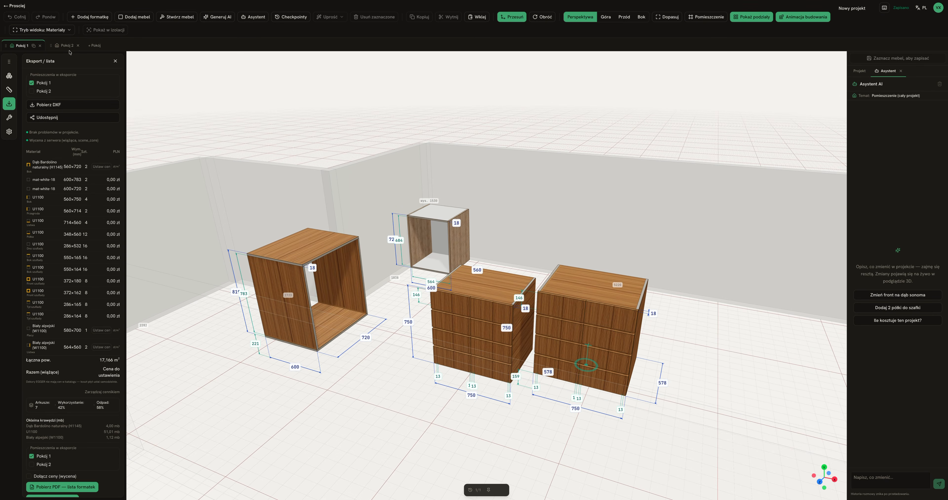
left_click(61, 45)
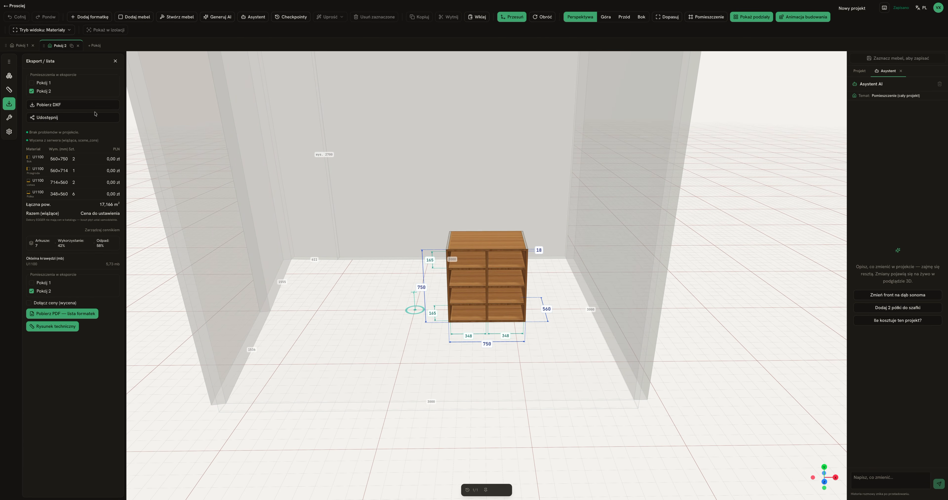
In Pokój 1, move the outermost chest of drawers several times to a new position away from its neighbour and inspect its fronts
left_click(18, 46)
left_click_drag(474, 351, 447, 343)
left_click(496, 334)
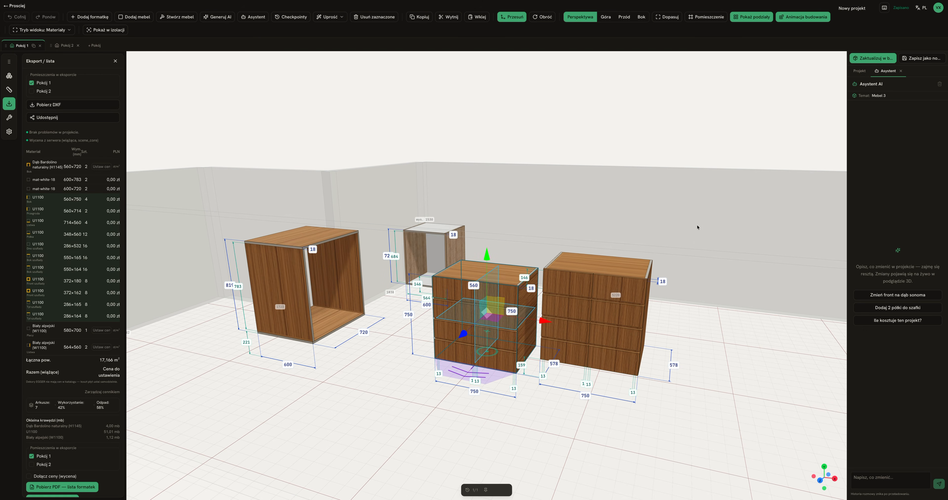
left_click_drag(603, 259, 623, 268)
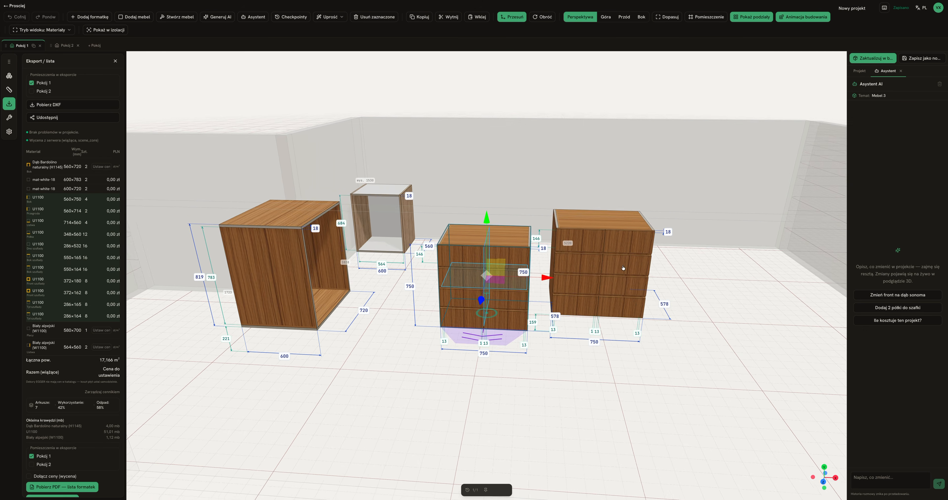
left_click(629, 279)
right_click_drag(719, 323, 597, 329)
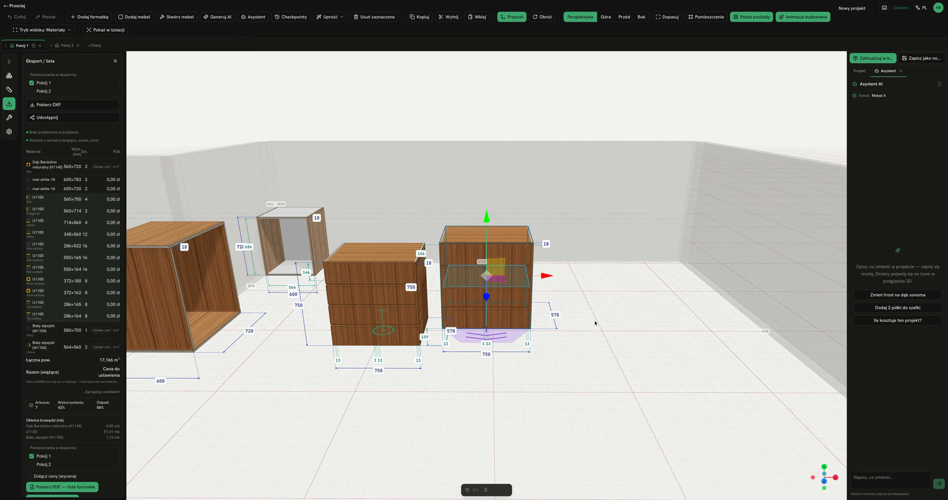
left_click_drag(490, 275, 548, 361)
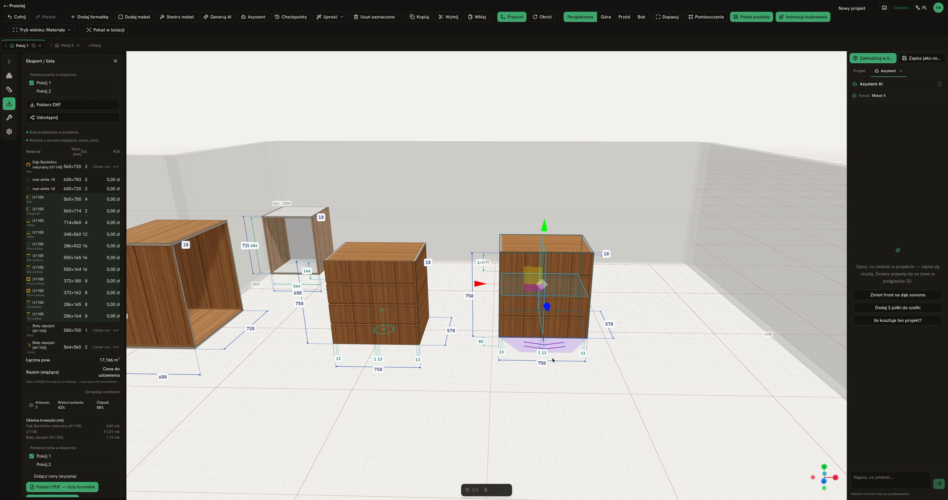
scroll(553, 360, "up", 5)
left_click_drag(495, 268, 485, 228)
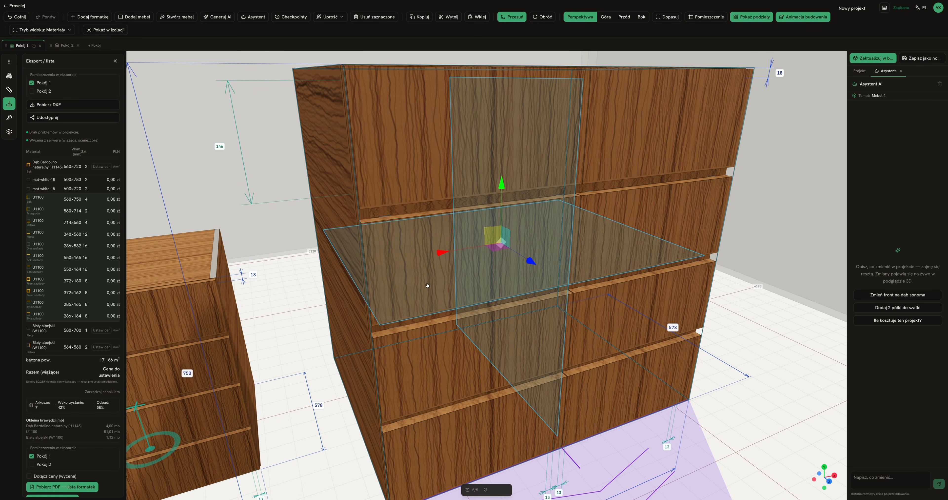
scroll(646, 353, "down", 5)
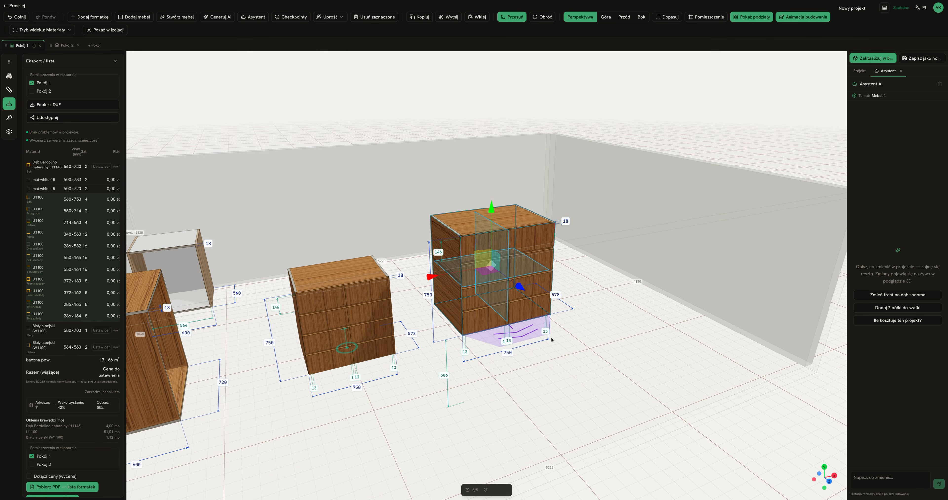
left_click_drag(518, 330, 510, 328)
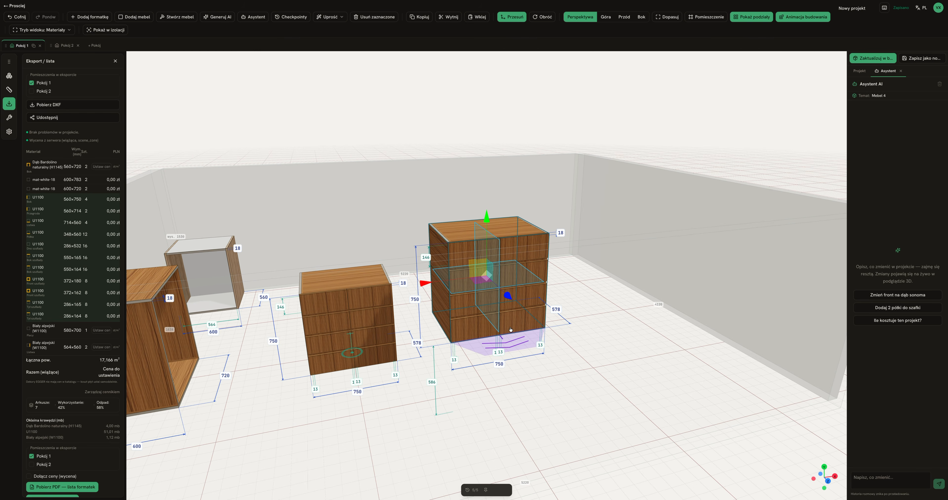
scroll(570, 367, "up", 2)
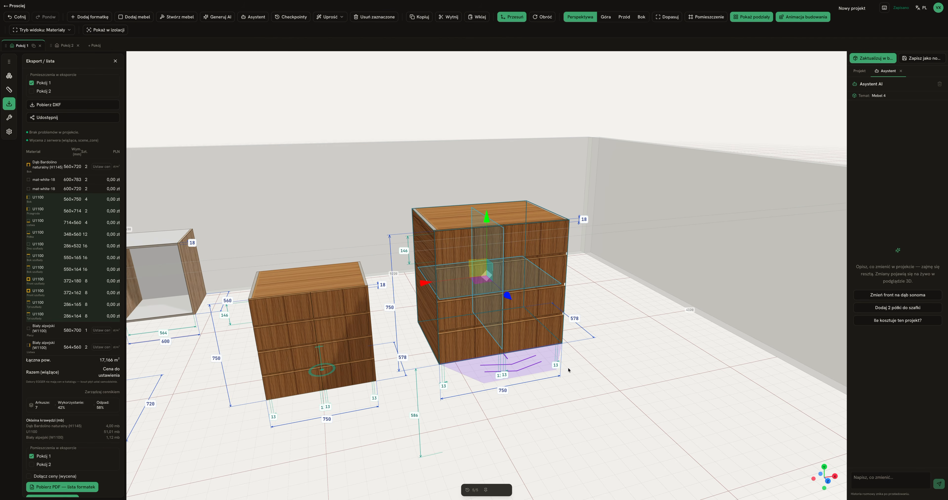
scroll(506, 435, "down", 2)
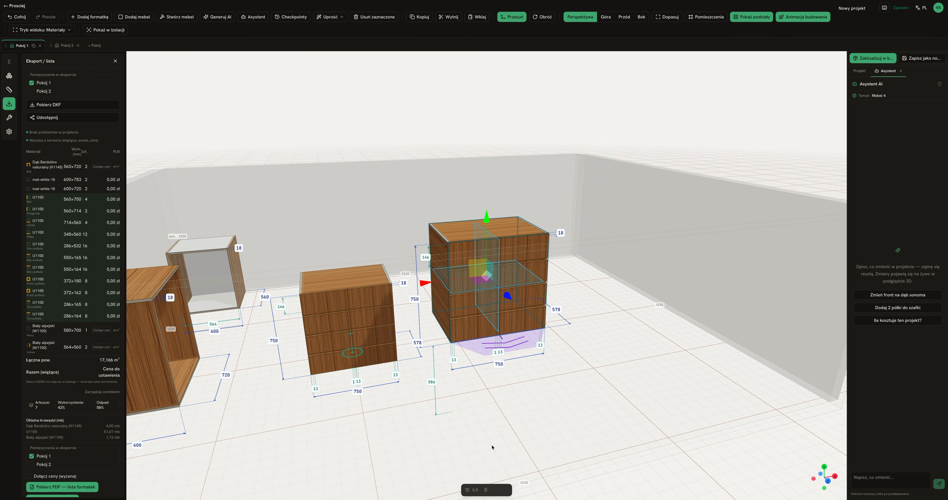
Step back and forth through the history of the chest's moves, ending at the latest state
mouse_move(485, 495)
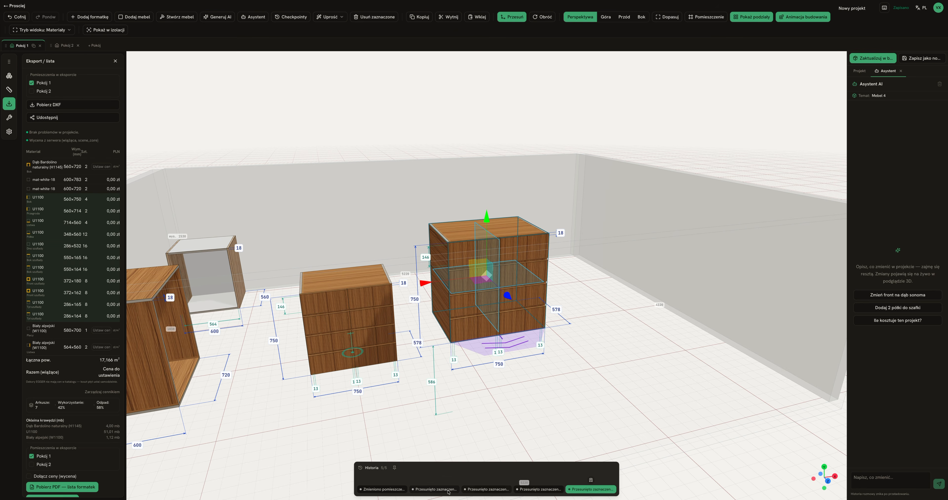
left_click(396, 491)
left_click(436, 490)
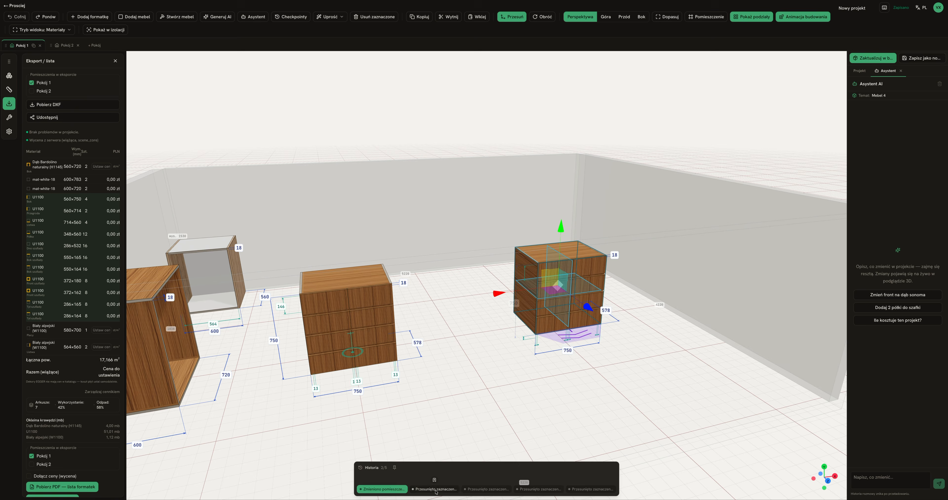
left_click(480, 489)
left_click(538, 489)
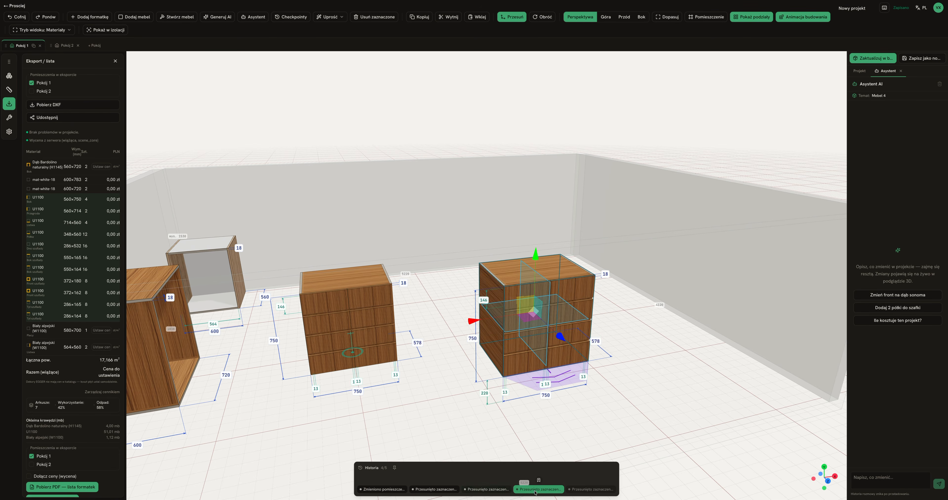
left_click(585, 490)
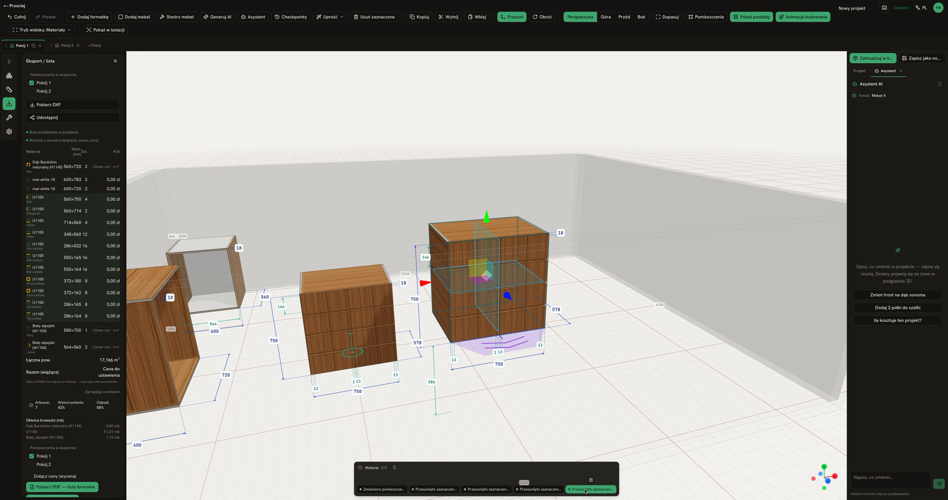
left_click(538, 490)
left_click(439, 490)
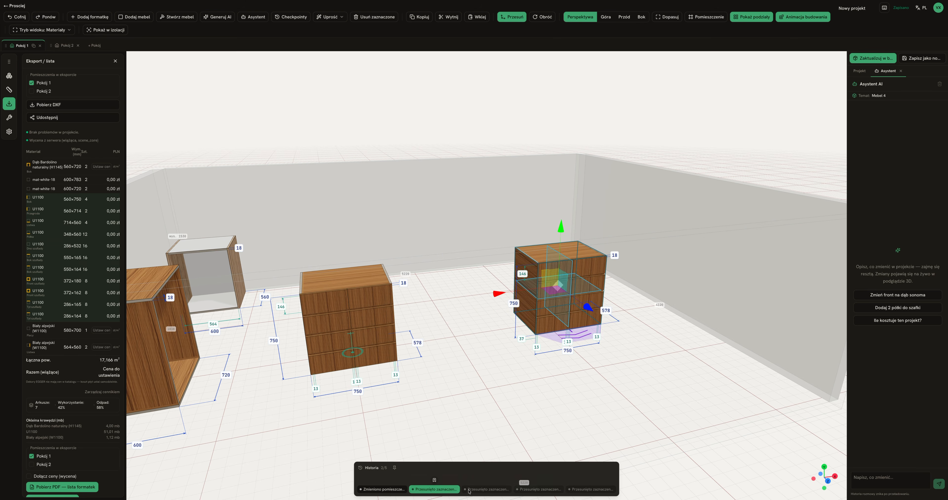
left_click(590, 490)
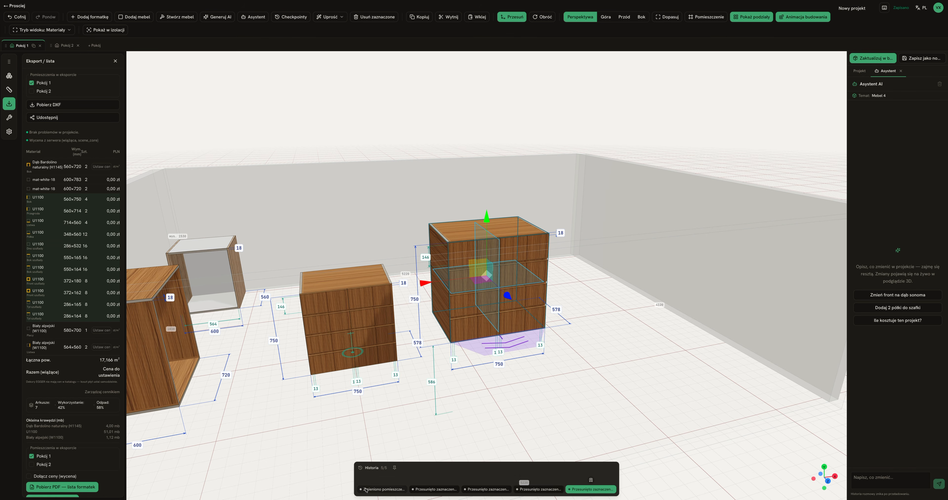
Return to the first state in the history and save it as a checkpoint under the suggested name
left_click(382, 489)
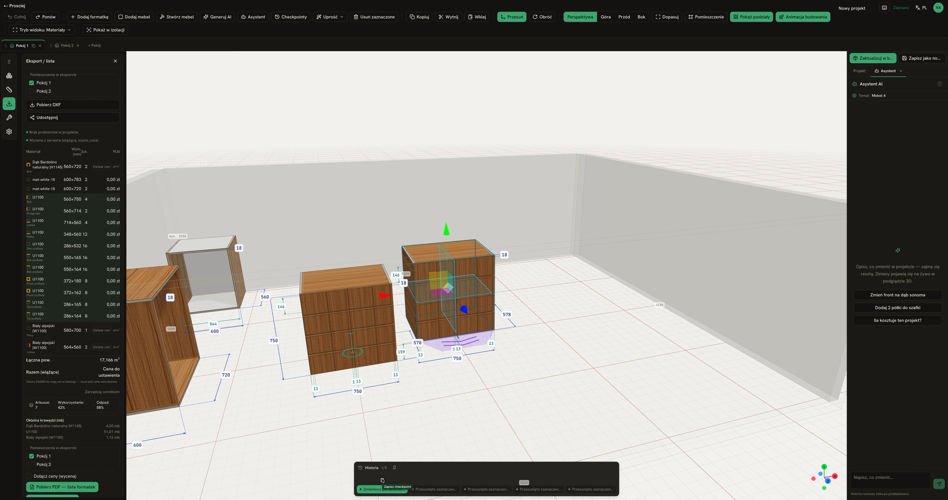
left_click(382, 480)
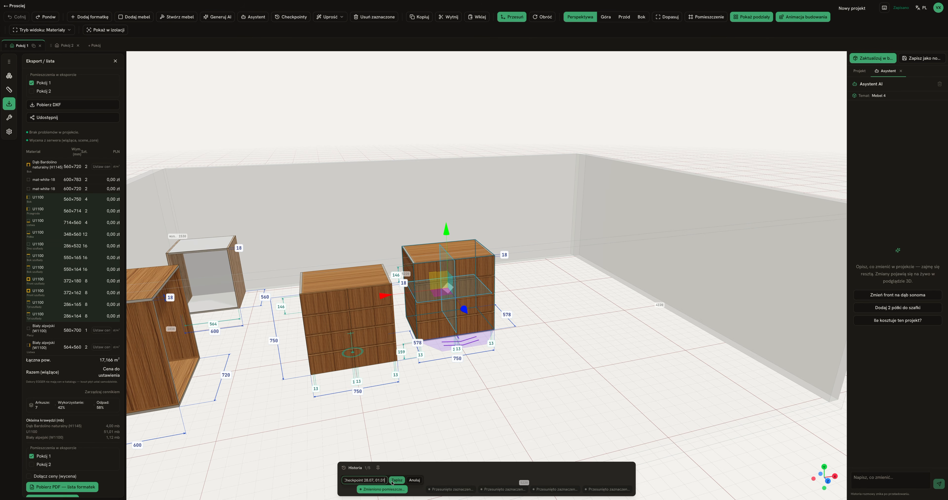
left_click(396, 480)
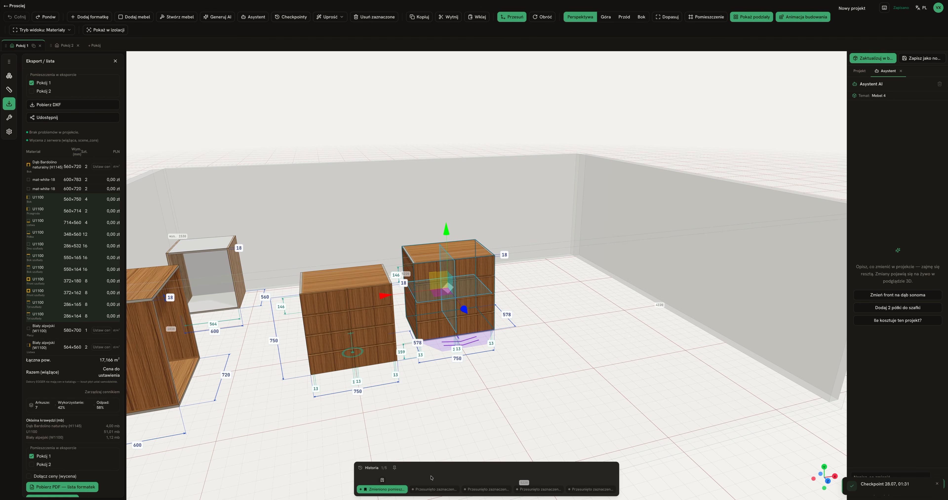
Step through the history to its fourth state, save it as a checkpoint under the suggested name, and deselect the chest
left_click(454, 488)
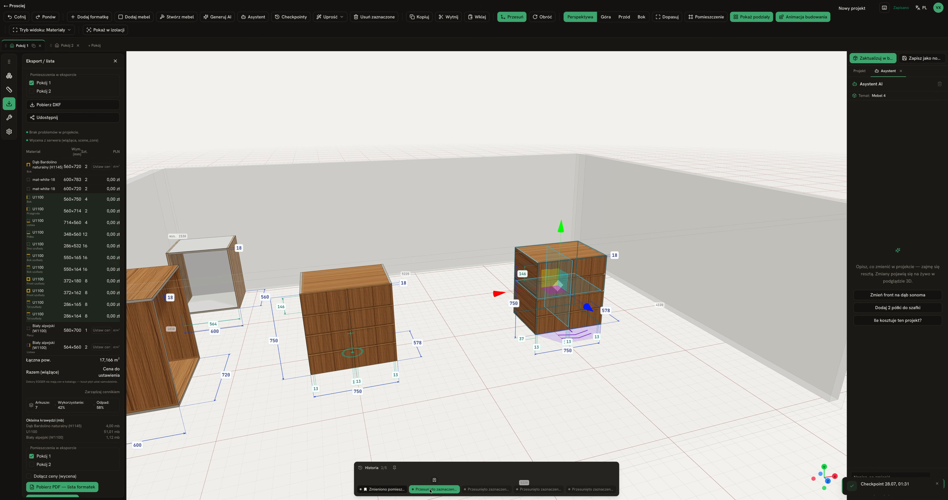
left_click(534, 489)
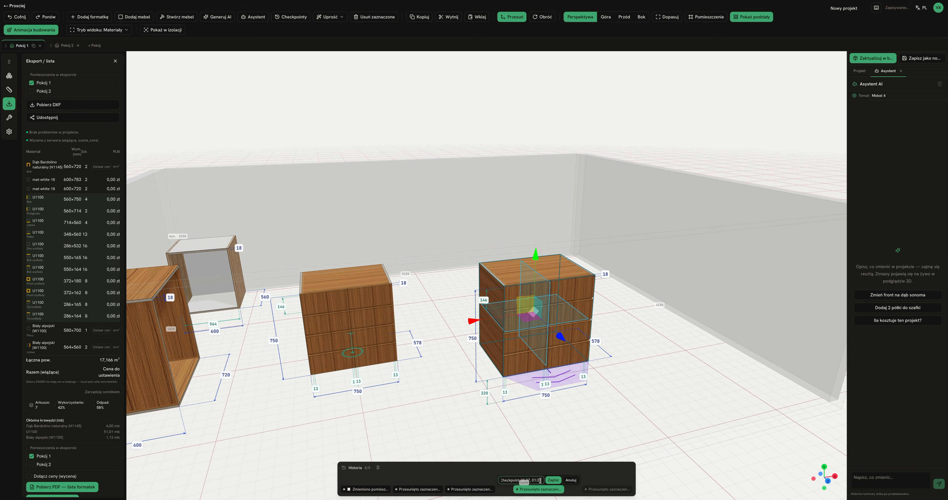
left_click(538, 480)
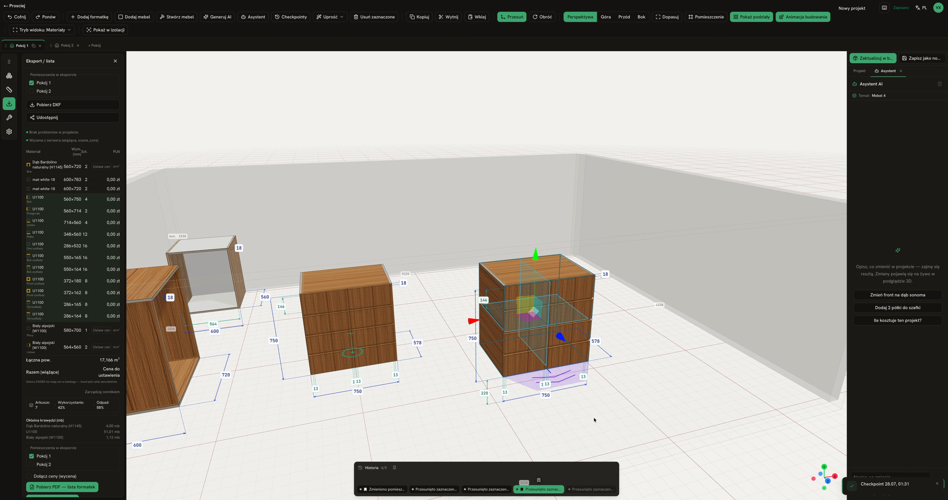
left_click(607, 411)
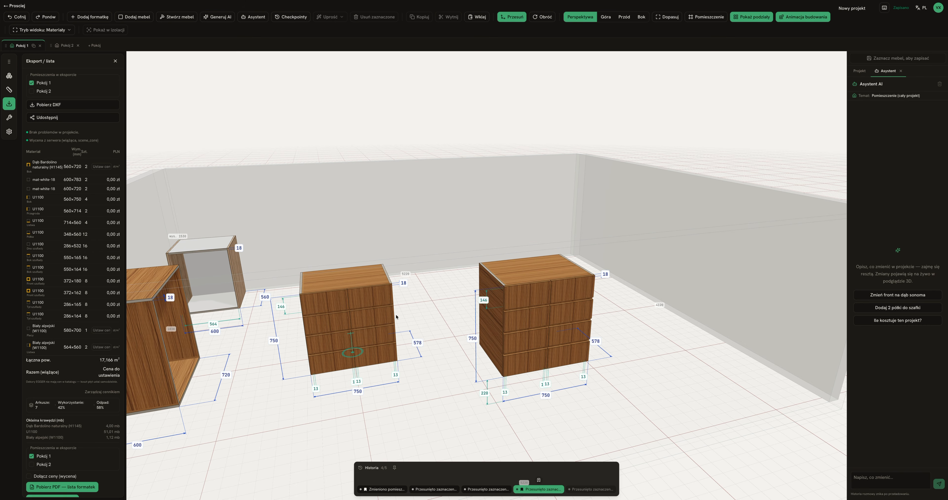
Open Mebel 3 from the library's test folder for editing in isolation
left_click_drag(638, 262, 602, 262)
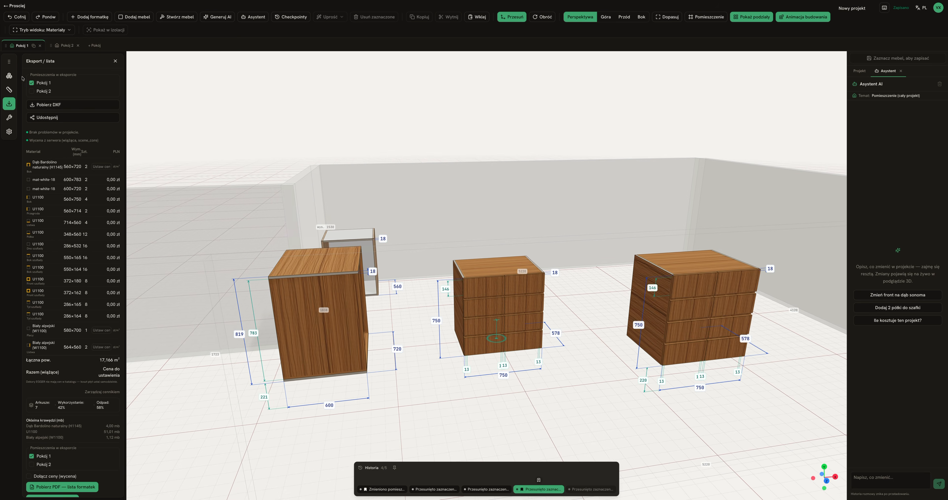
left_click(10, 76)
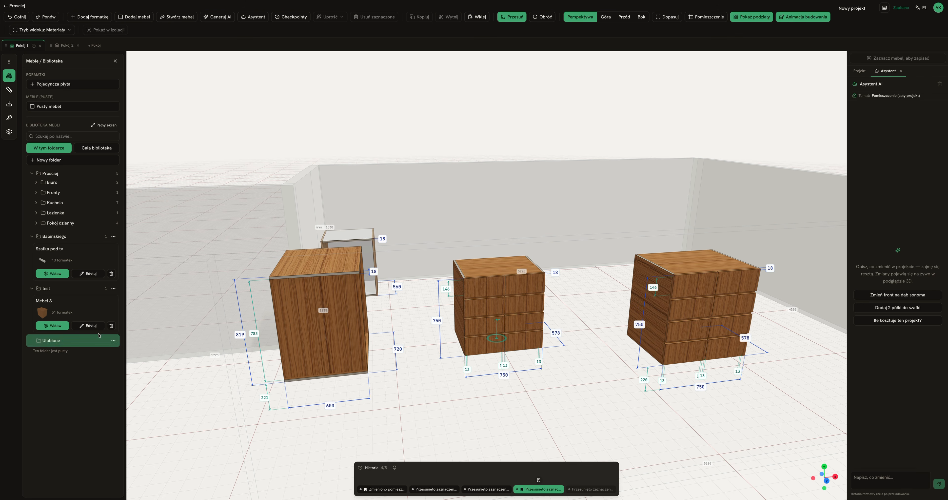
left_click(94, 326)
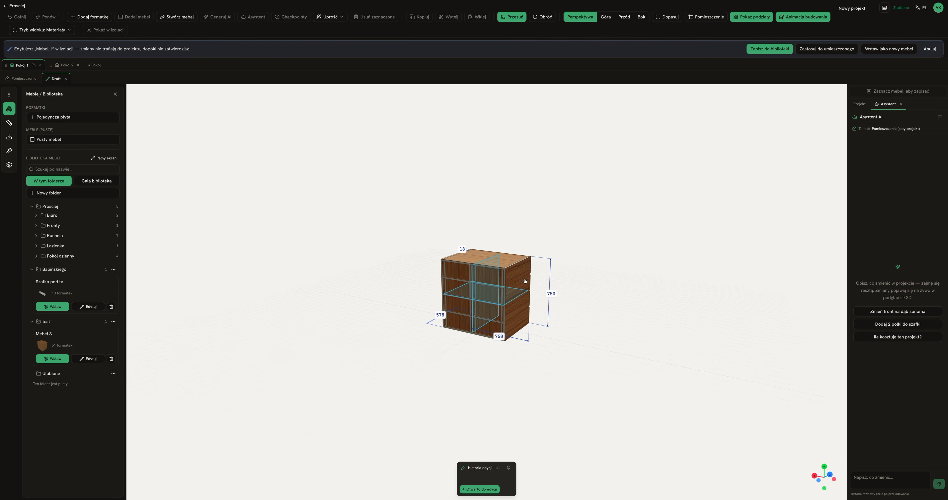
left_click_drag(591, 288, 476, 294)
left_click_drag(595, 291, 567, 298)
left_click(522, 261)
left_click(504, 258)
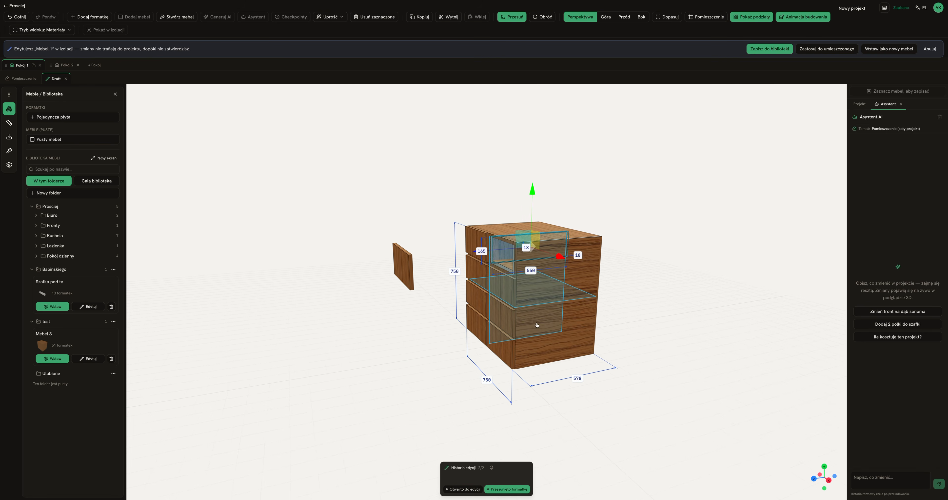
key("ctrl+z")
left_click_drag(624, 370, 436, 299)
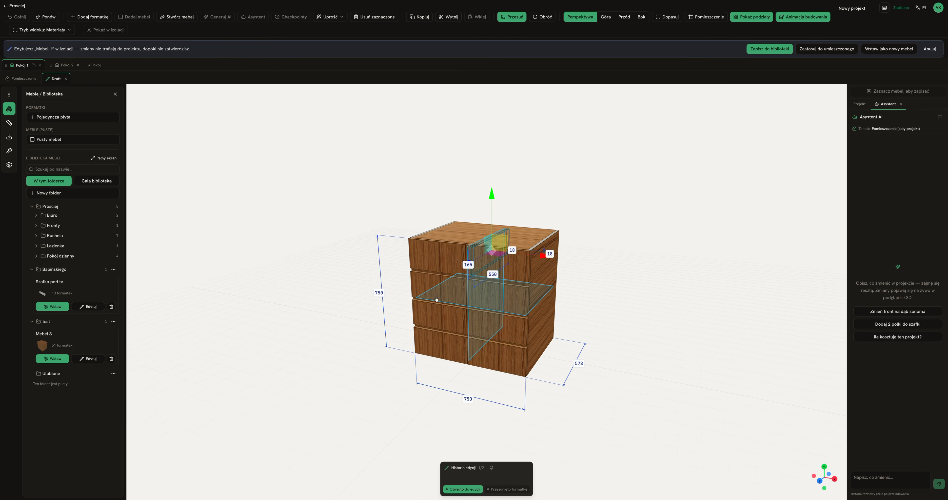
Move the top-row drawer front on the side away from the side panel out in front of the chest, leaving its compartment open
scroll(250, 293, "up", 3)
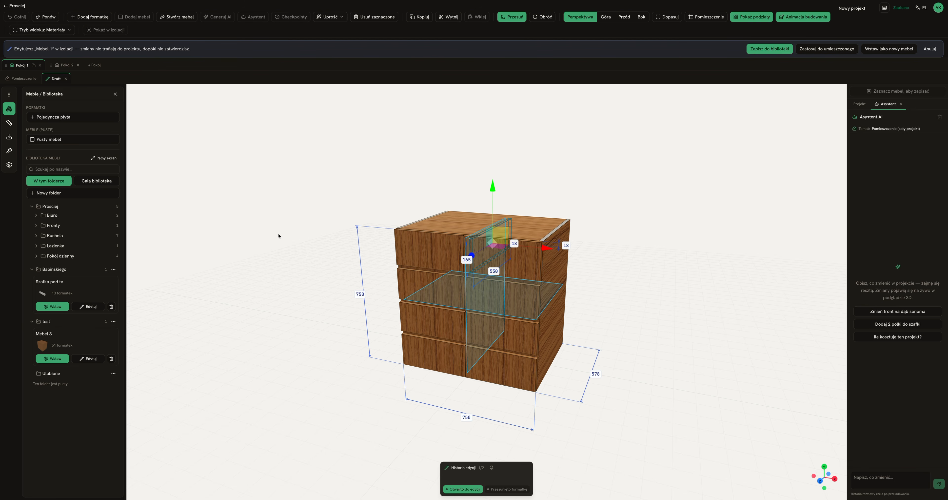
left_click(420, 248)
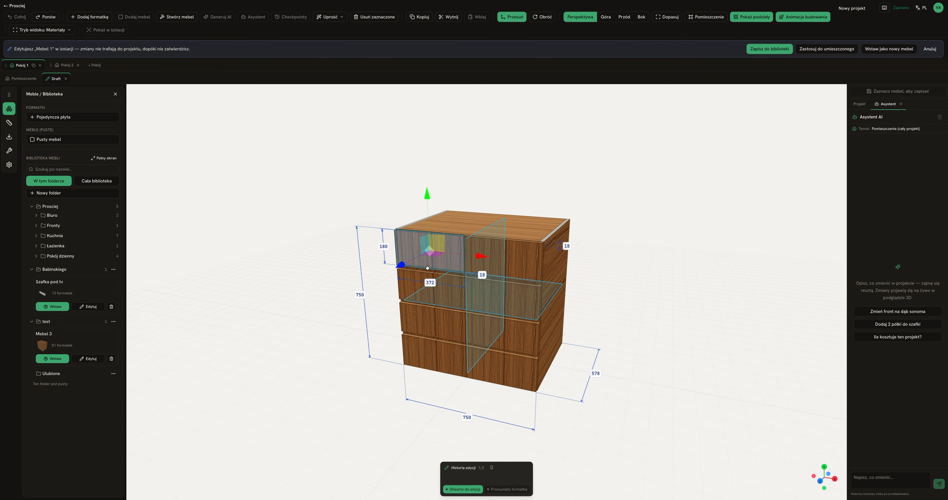
left_click_drag(426, 246, 351, 282)
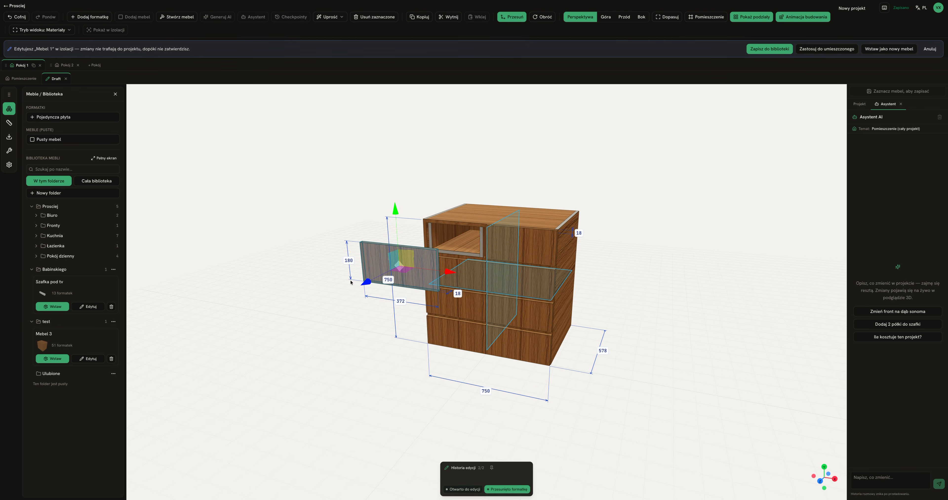
left_click(528, 264)
left_click(770, 227)
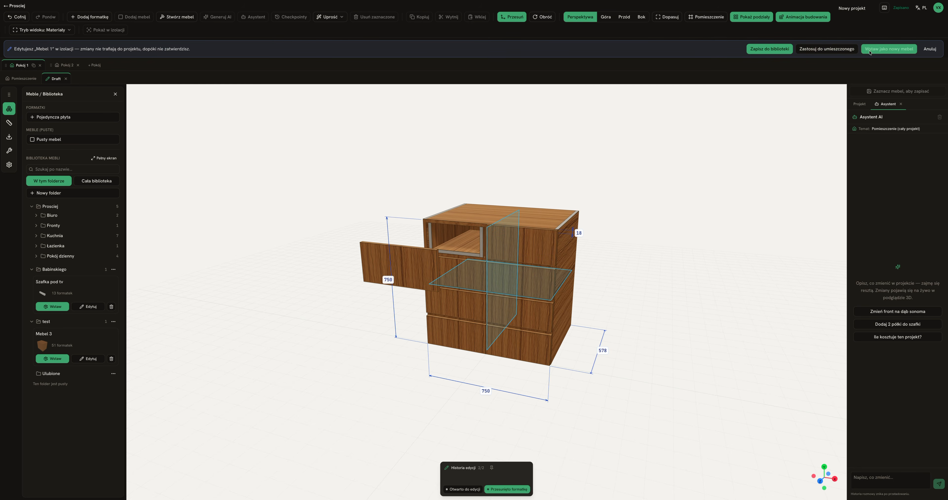
Save the edited furniture to the library, overwriting the Mebel 3 template
left_click(776, 49)
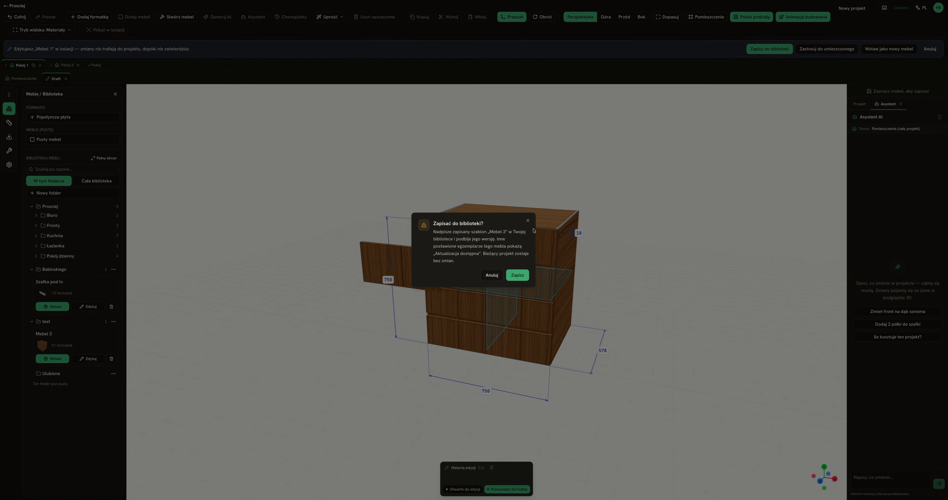
left_click_drag(433, 232, 519, 240)
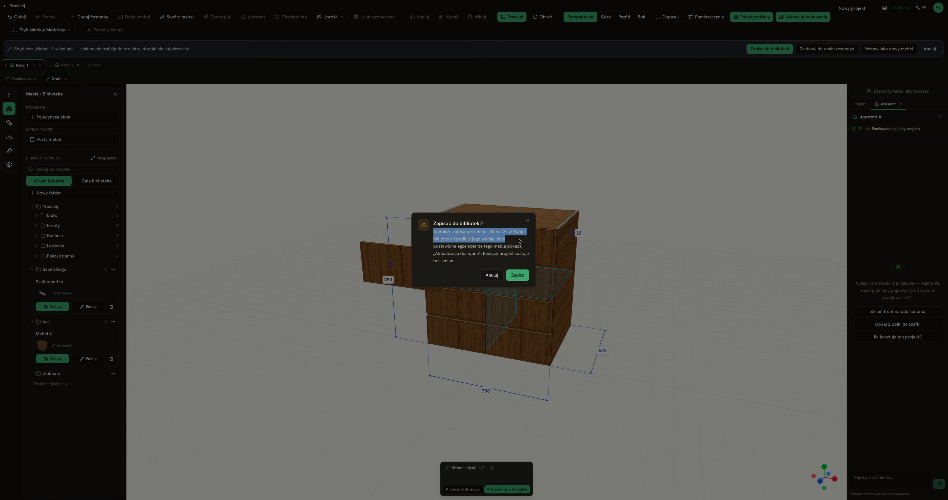
left_click(509, 275)
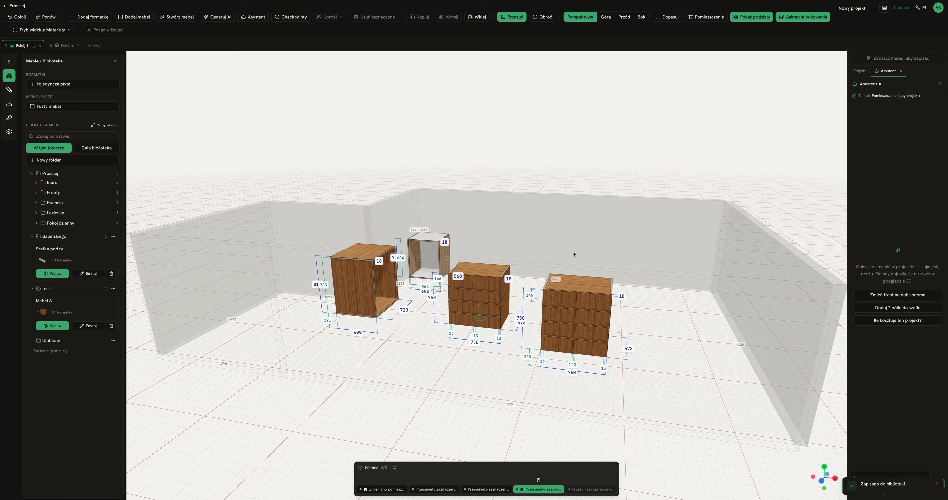
Insert the saved Mebel 3 from the library into Pokój 1 and move it in front of the large open cabinet
left_click(566, 298)
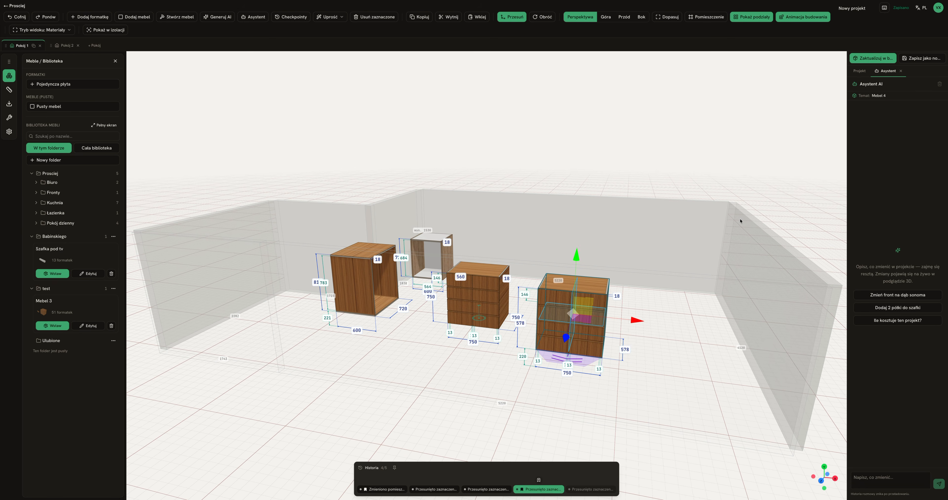
left_click(731, 134)
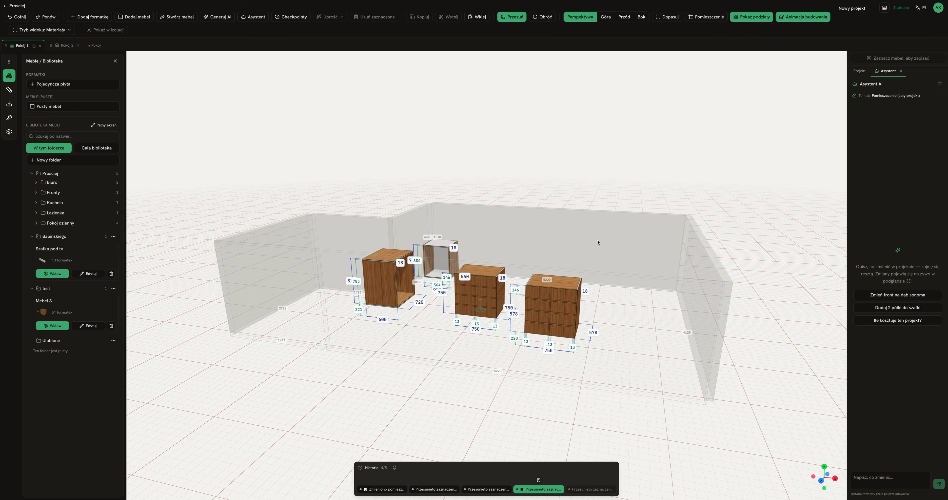
scroll(579, 259, "up", 3)
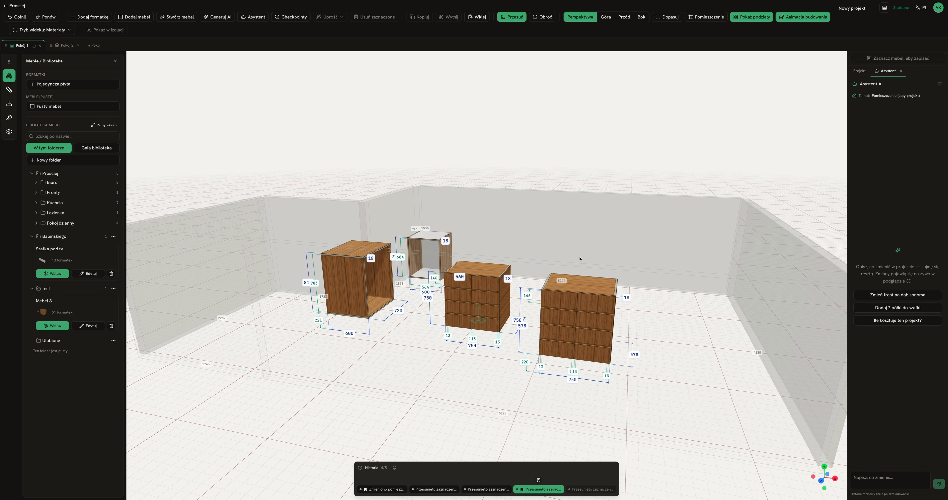
scroll(604, 262, "up", 4)
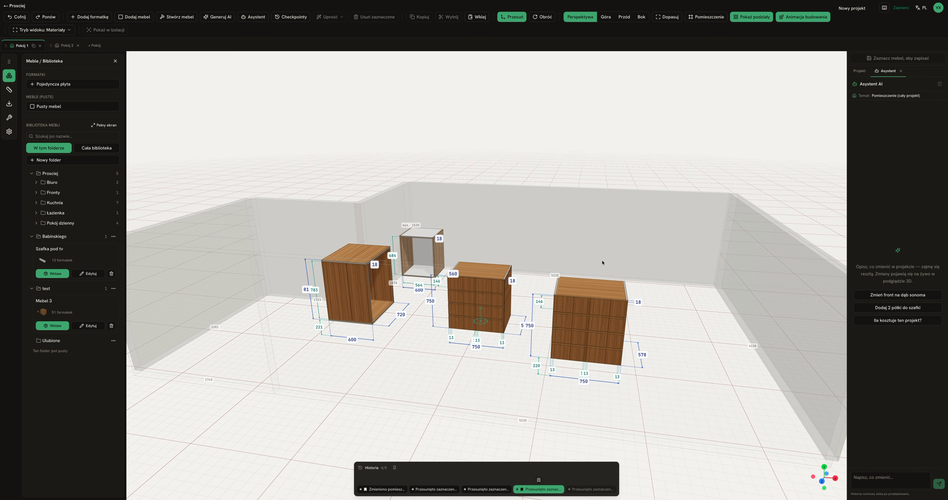
scroll(629, 267, "up", 2)
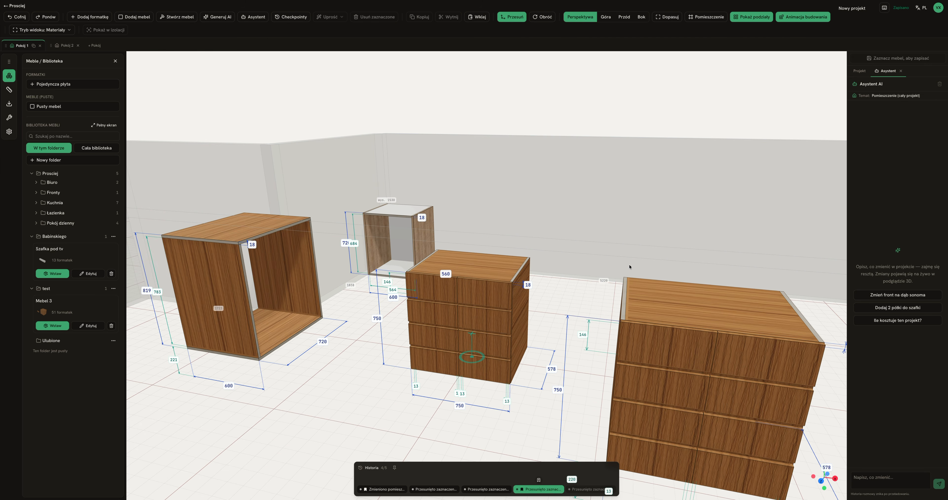
scroll(326, 309, "down", 3)
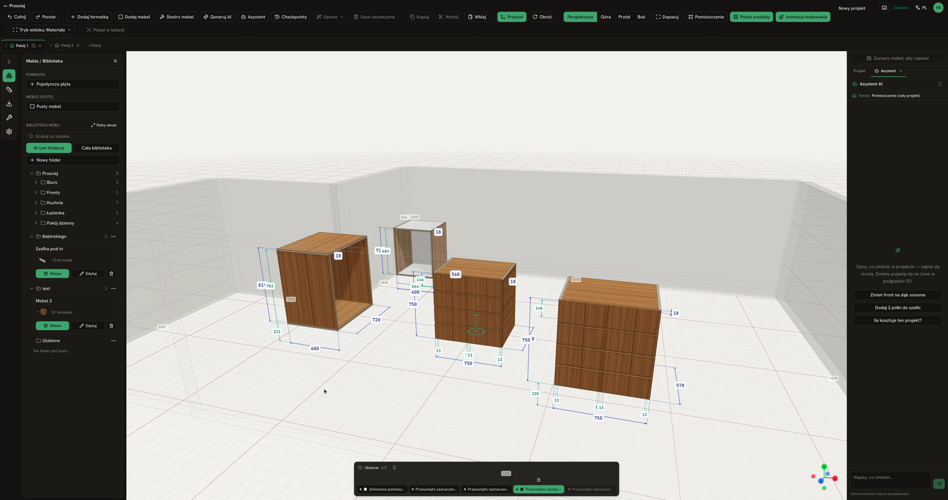
left_click(52, 325)
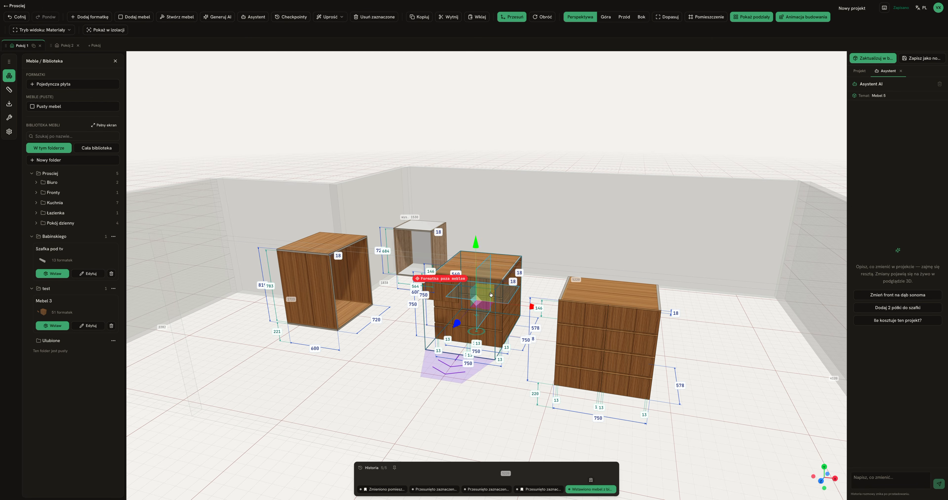
left_click_drag(488, 286, 298, 337)
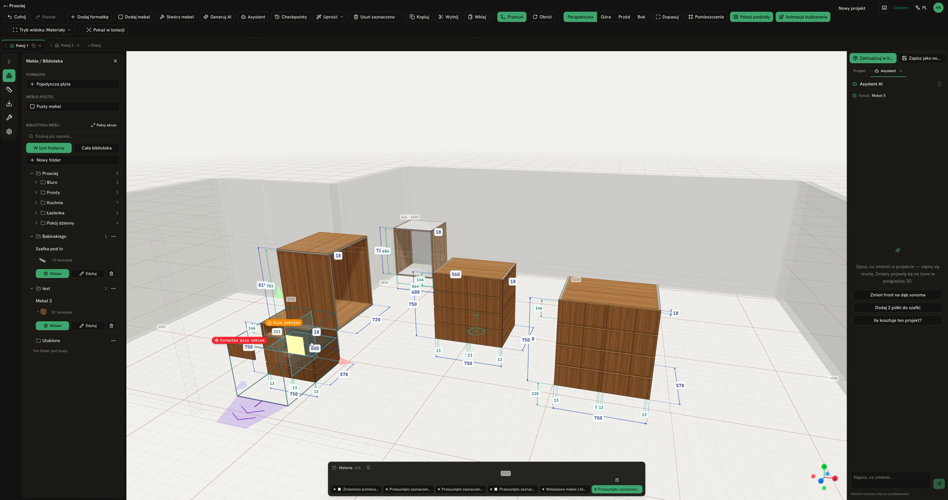
left_click_drag(365, 402, 364, 404)
Delete the newly inserted chest with the displaced drawer front from Pokój 1
left_click(447, 323)
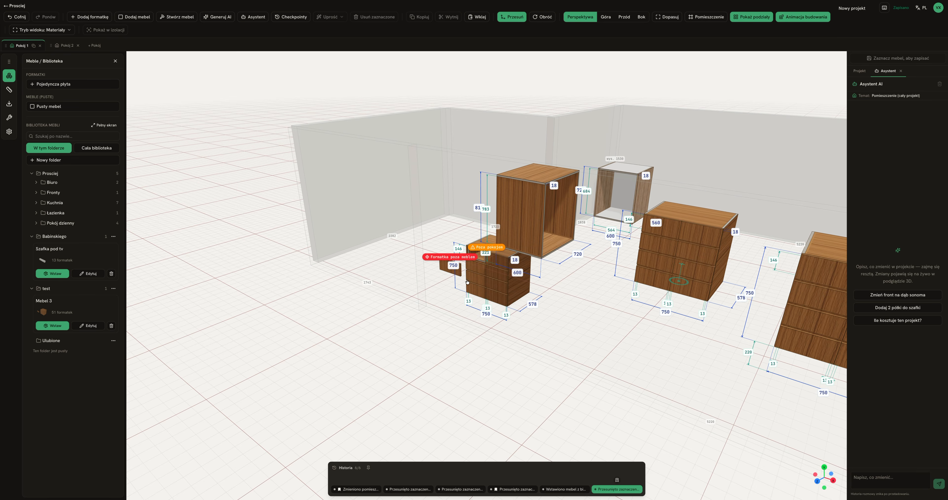
mouse_move(447, 323)
left_mouse_down()
mouse_move(439, 315)
mouse_move(437, 328)
left_mouse_up()
left_click(390, 310)
key("Delete")
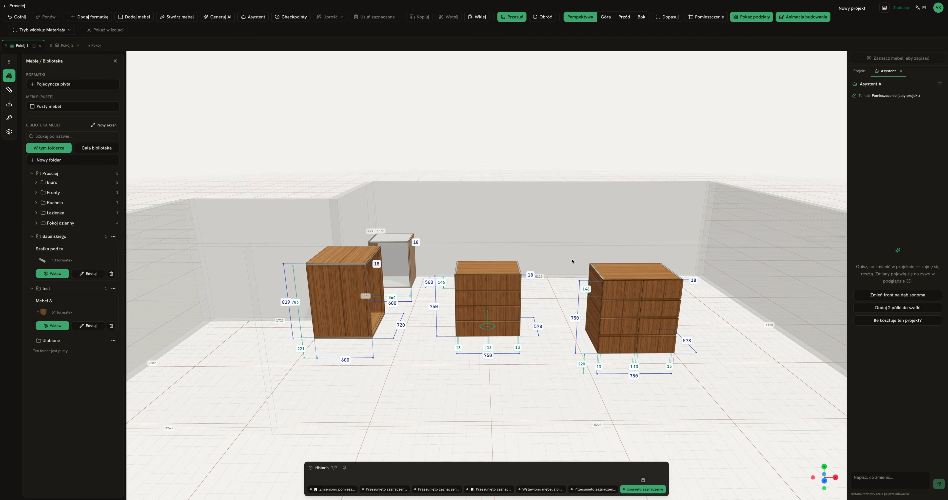
Select the outermost chest of drawers in Pokój 1 and update its library template with this version
left_click(628, 281)
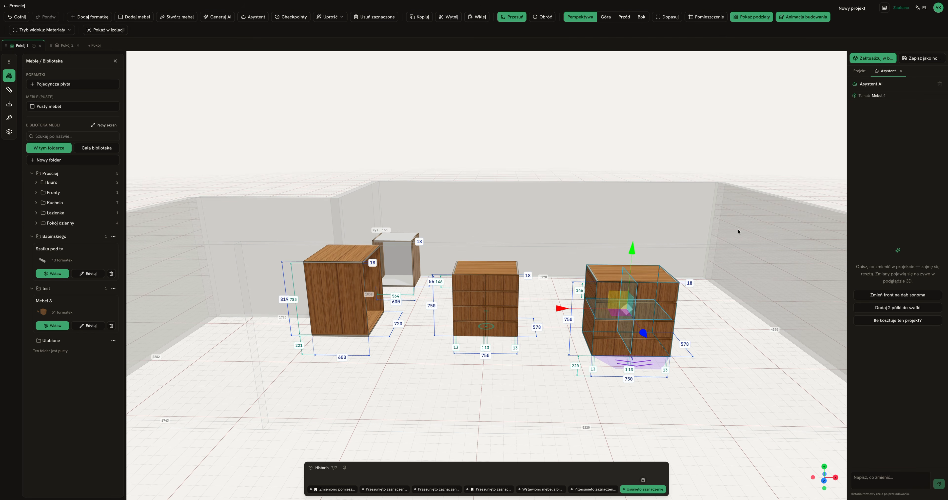
scroll(825, 121, "up", 10)
scroll(768, 115, "down", 7)
scroll(768, 115, "down", 5)
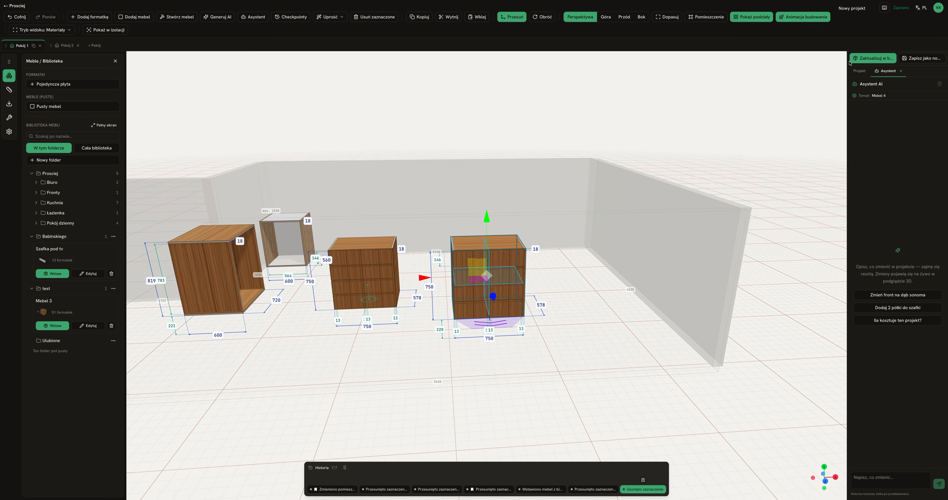
left_click(882, 58)
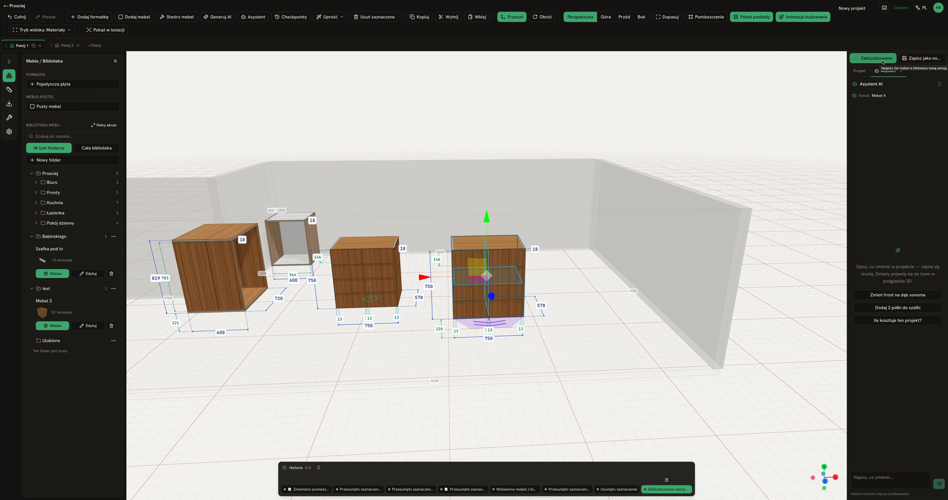
left_click_drag(625, 194, 588, 199)
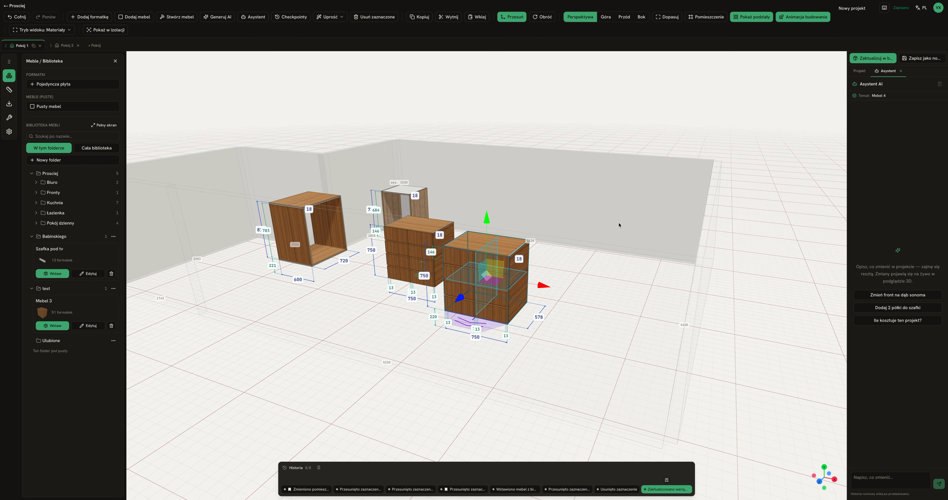
Undo the chest's version update and deselect the chest
scroll(601, 283, "up", 8)
left_click(601, 282)
left_click(514, 225)
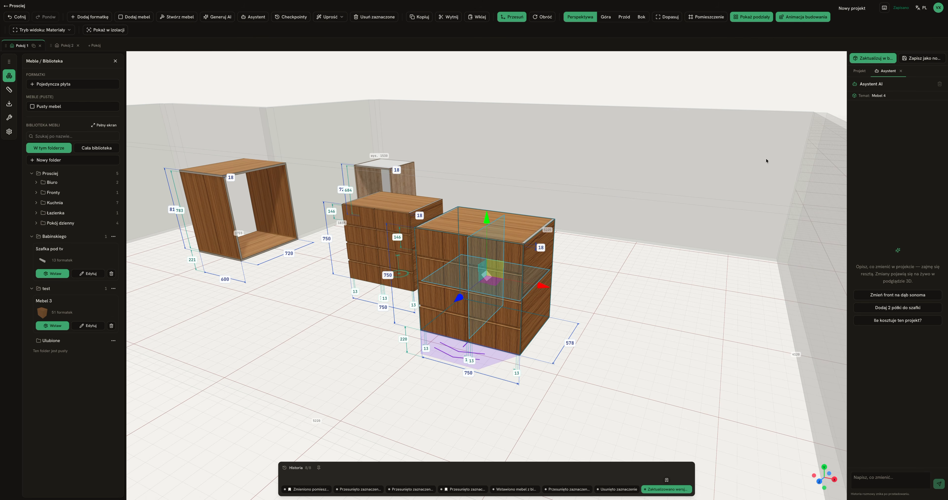
key("ctrl+z")
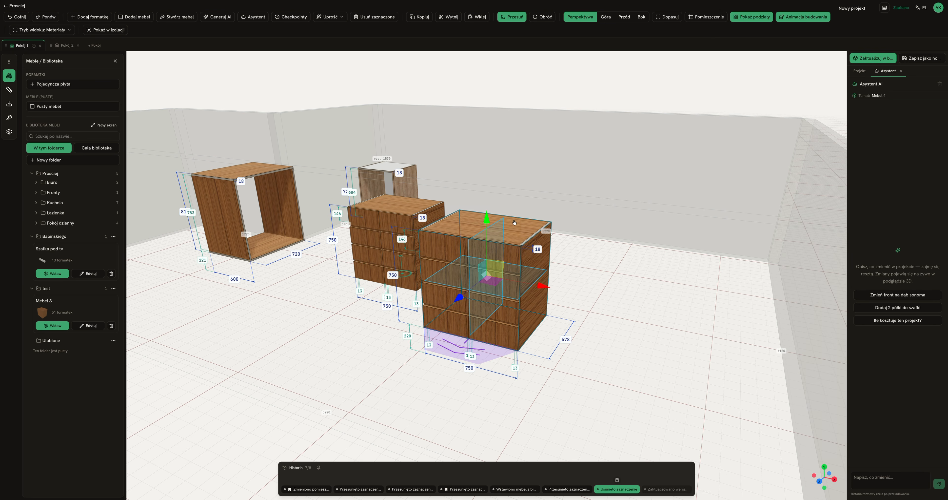
scroll(523, 220, "up", 5)
left_click(662, 235)
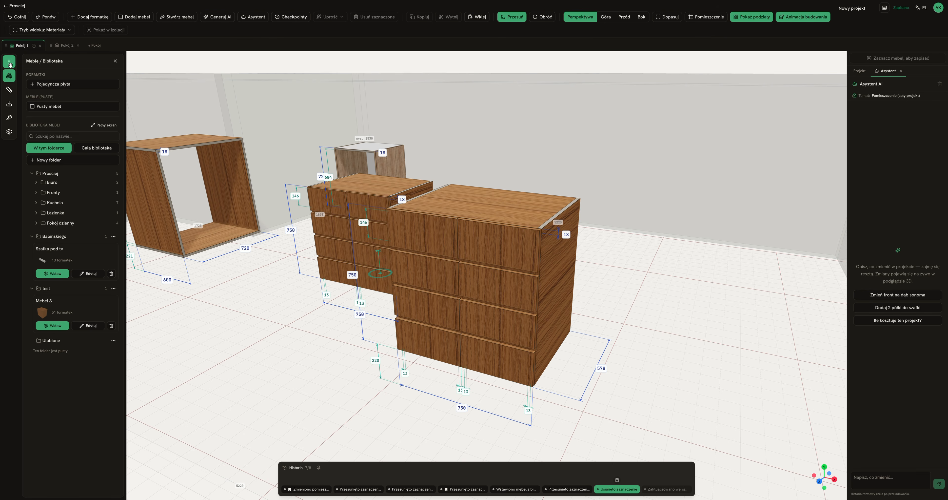
Select the outermost chest again and show its structure and properties in the project
left_click(429, 220)
scroll(429, 220, "up", 2)
scroll(429, 219, "down", 5)
scroll(429, 219, "up", 6)
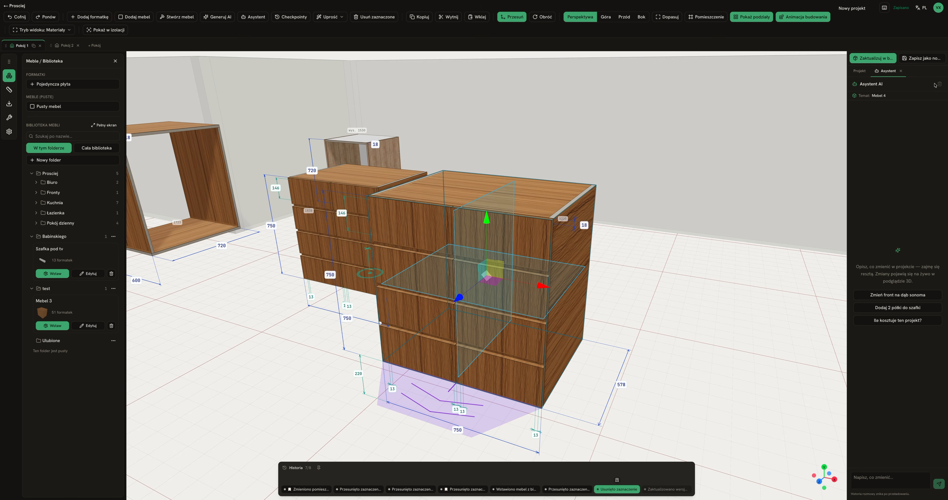
left_click(859, 70)
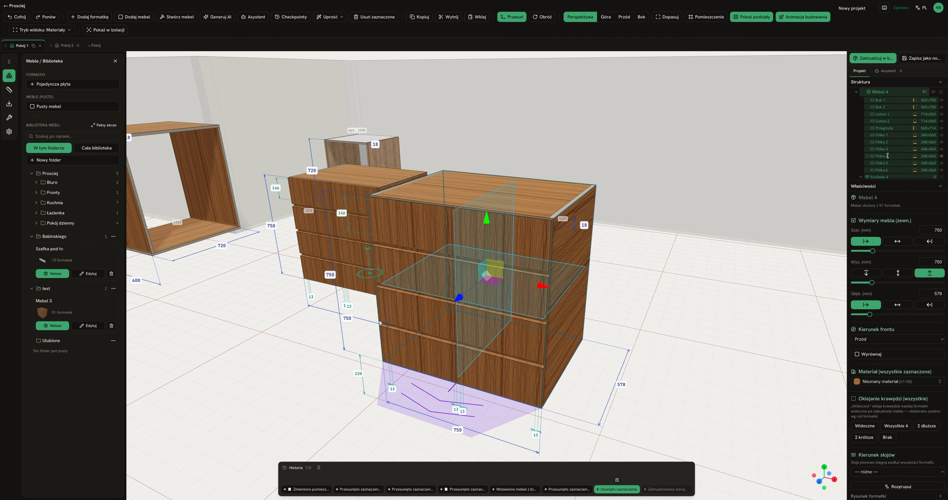
Look through the selected chest's parts in the structure and its dimensions, material, edge banding and grain direction properties
scroll(889, 110, "up", 12)
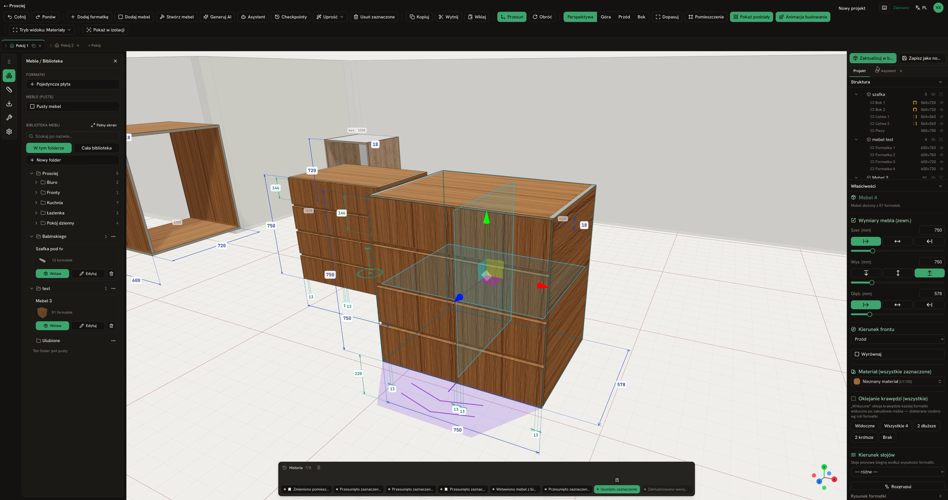
scroll(893, 211, "down", 1)
scroll(894, 345, "up", 1)
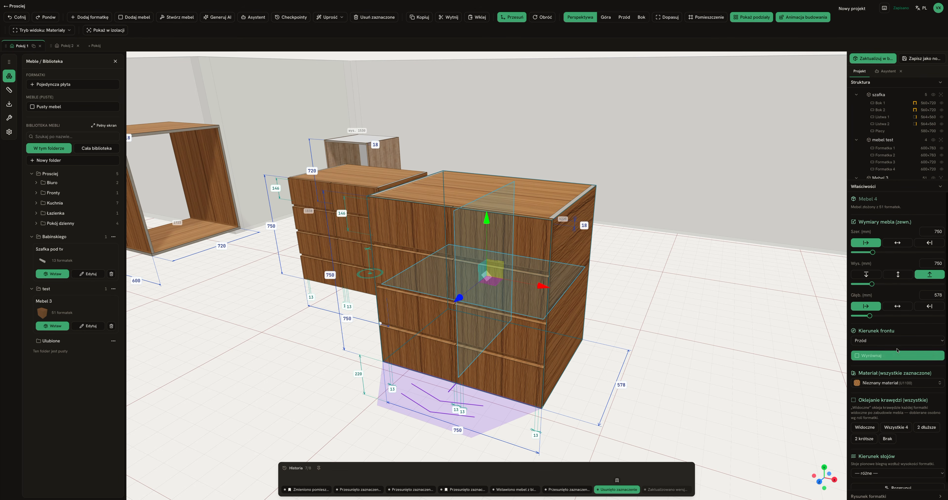
scroll(893, 313, "down", 1)
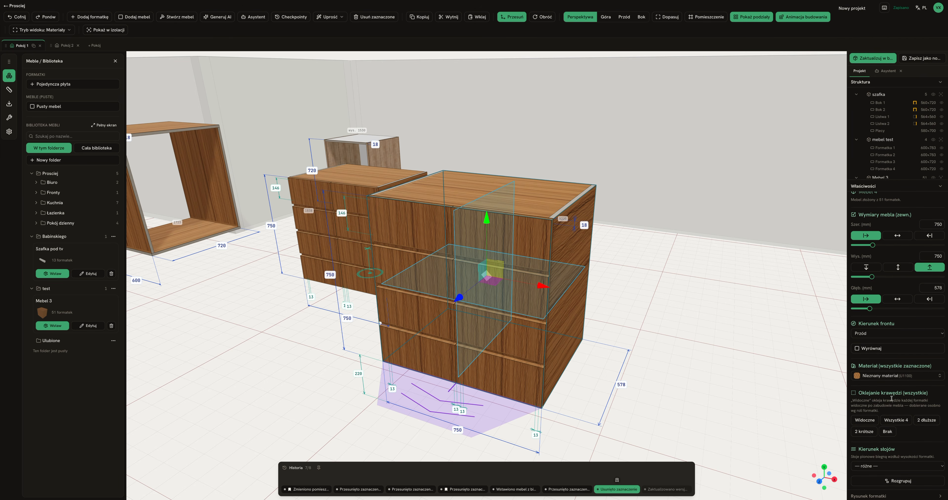
scroll(890, 392, "up", 1)
scroll(900, 149, "down", 6)
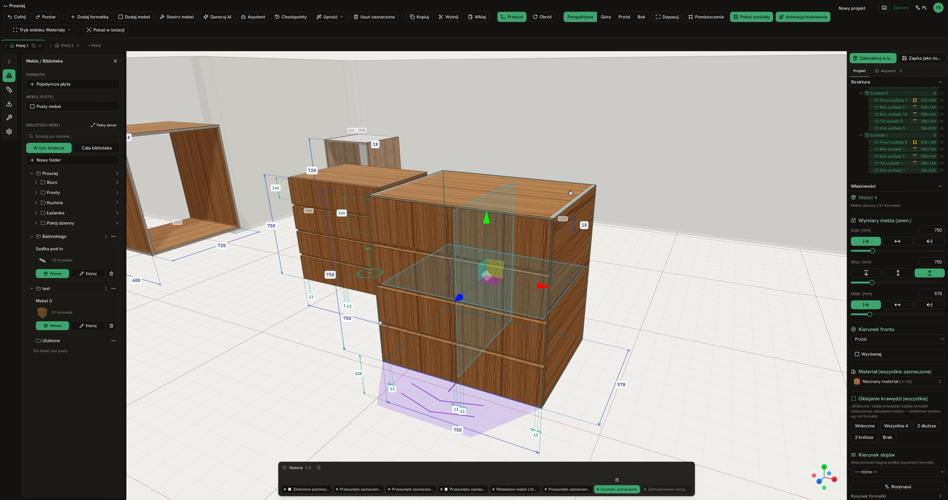
left_click(644, 155)
left_click(383, 154)
left_click(482, 201)
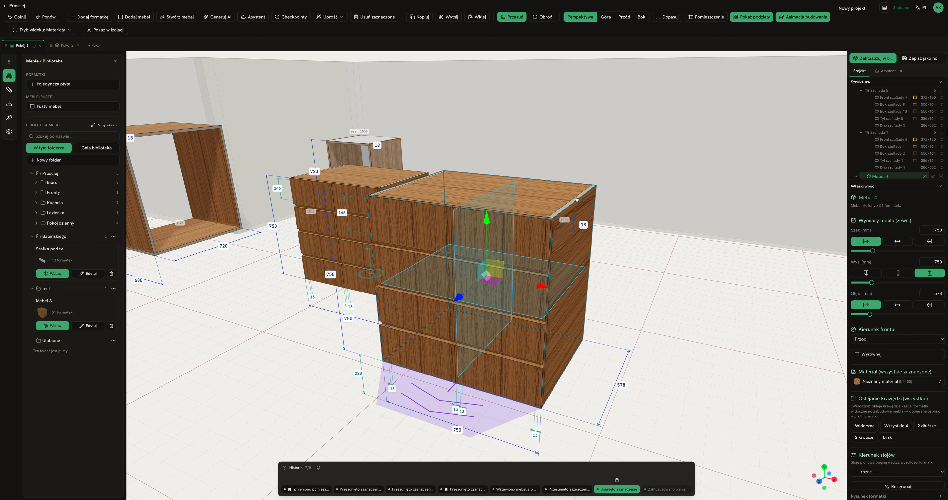
scroll(886, 151, "down", 1)
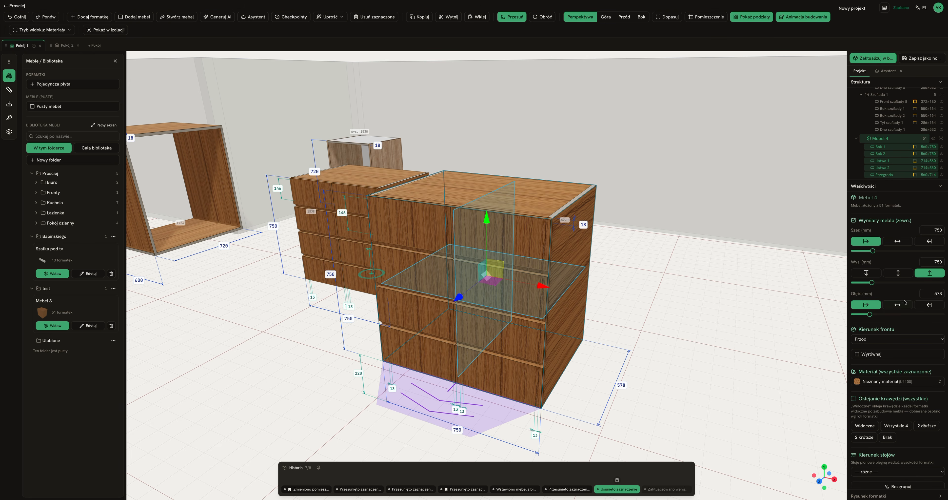
Update the chest's library template with the current version, and open the save-as-new form for it and cancel
left_click(867, 58)
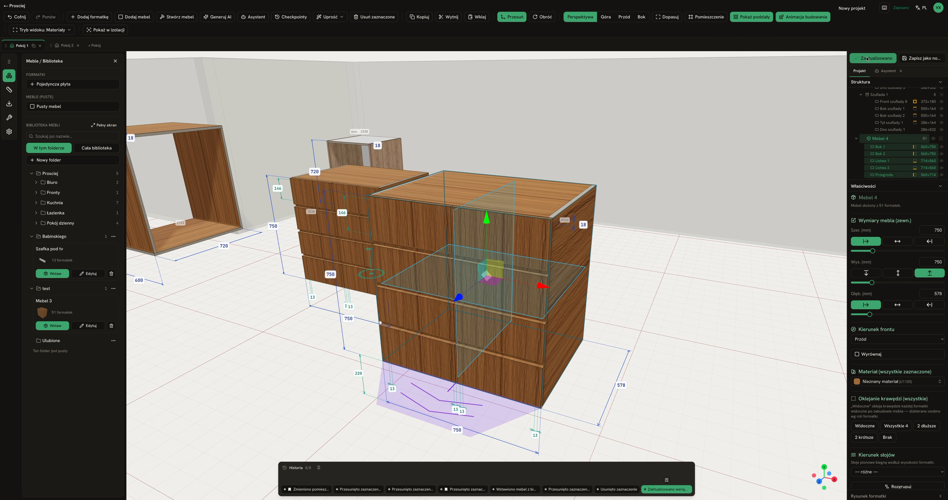
scroll(685, 449, "down", 5)
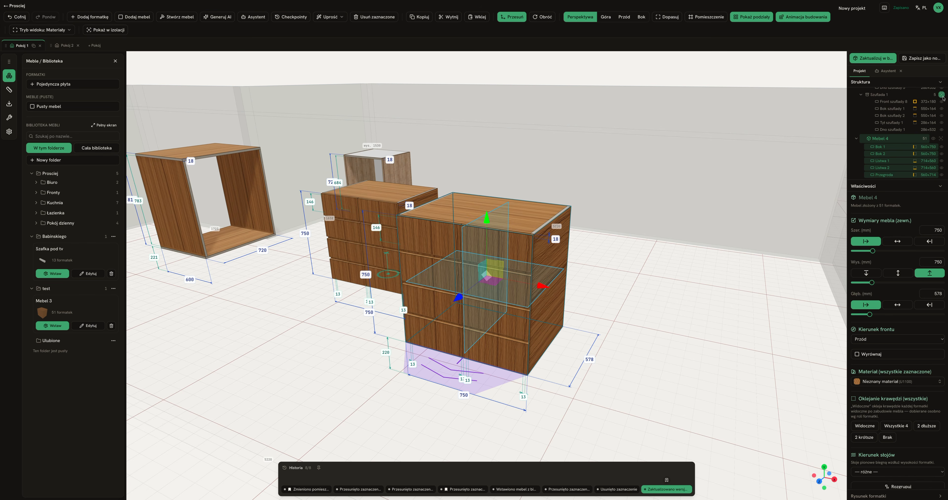
left_click(901, 59)
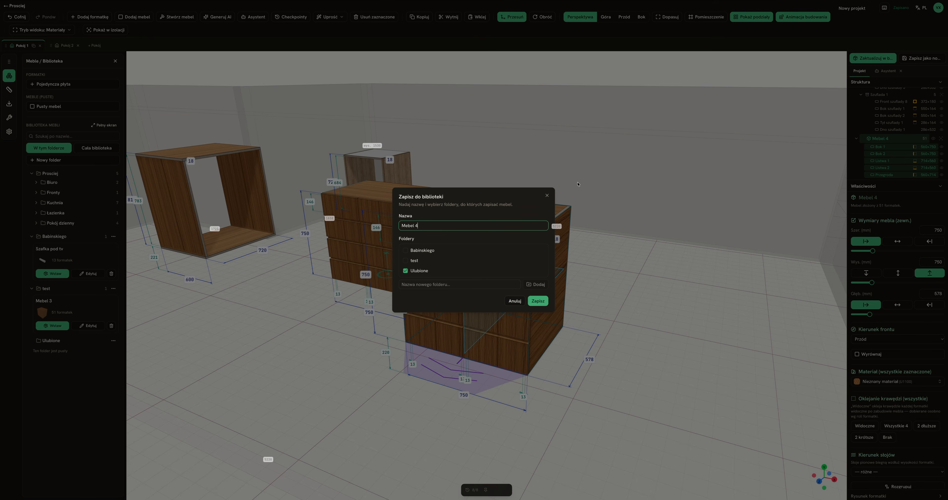
left_click(514, 300)
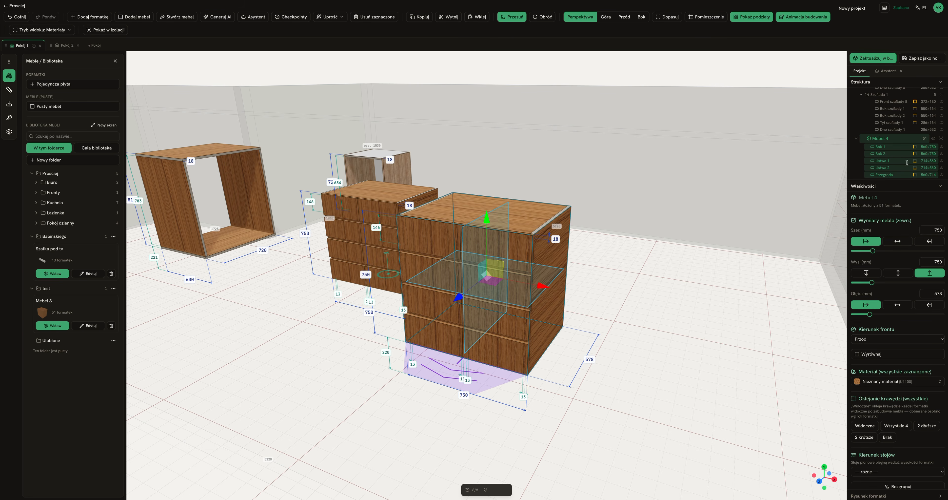
left_click(919, 186)
left_click(918, 186)
scroll(885, 229, "down", 1)
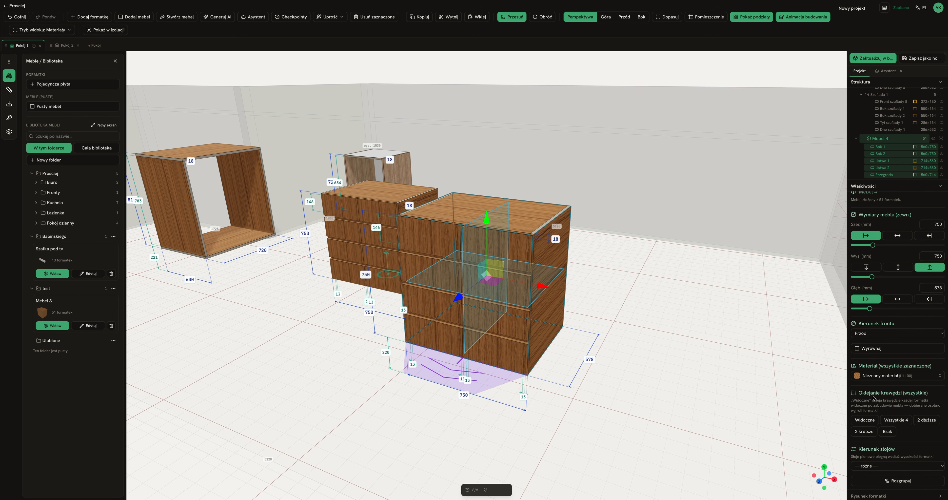
left_click(642, 346)
left_click_drag(642, 346, 660, 342)
left_click(642, 308)
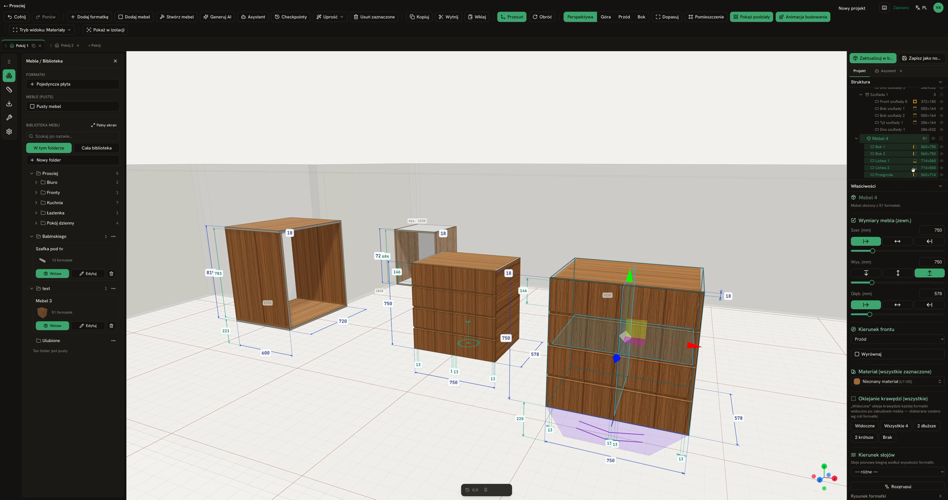
Inspect the panel Bok 1 and drawer Szuflada 4 in the chest's structure, collapsing the drawer's part list
left_click(856, 139)
left_click(868, 170)
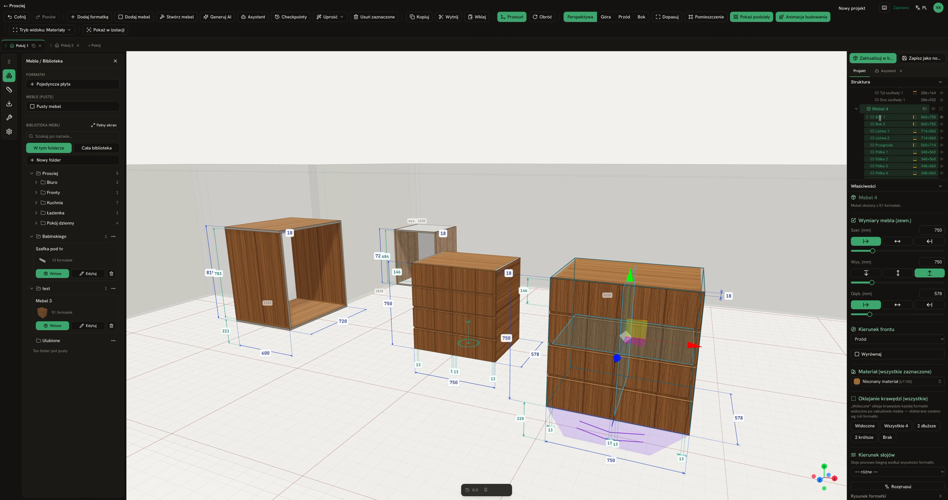
left_click(880, 117)
scroll(887, 142, "down", 1)
left_click(888, 147)
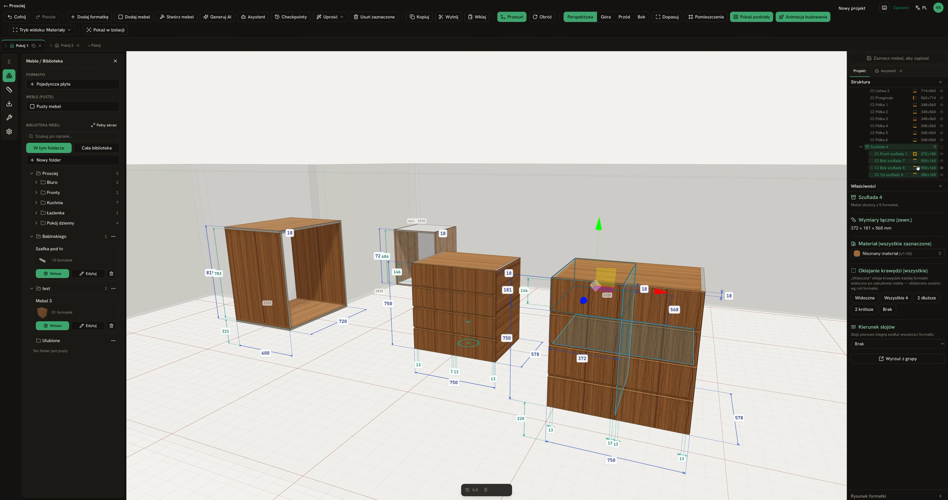
left_click(862, 146)
scroll(871, 136, "down", 1)
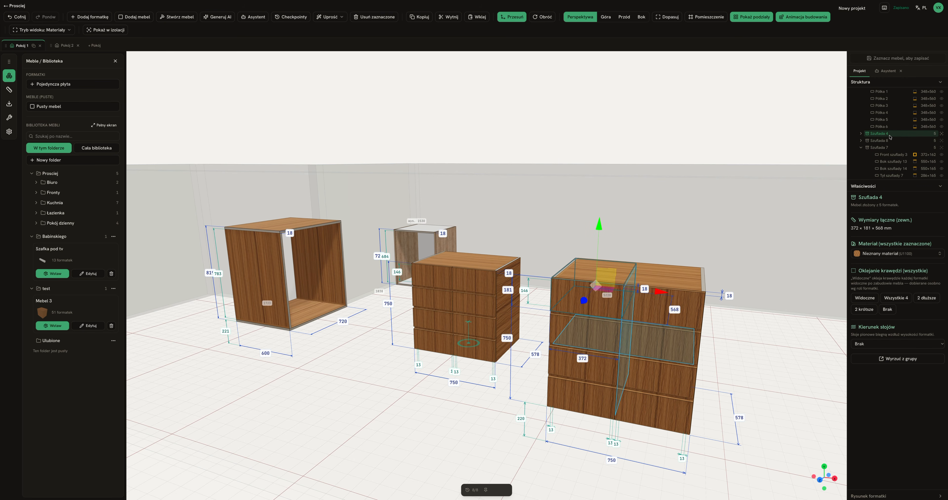
key("Escape")
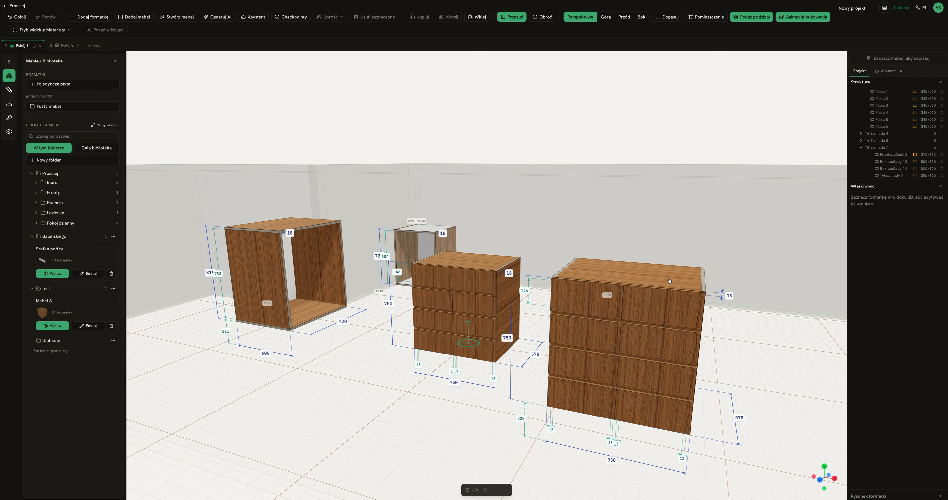
Select the outermost chest of drawers and ungroup it into separate pieces
left_click(672, 282)
scroll(875, 329, "down", 1)
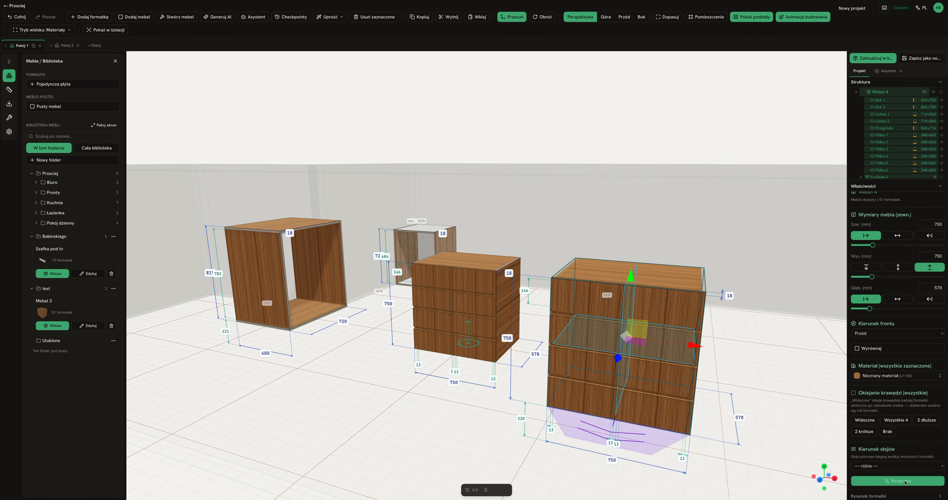
left_click(898, 477)
scroll(892, 147, "down", 5)
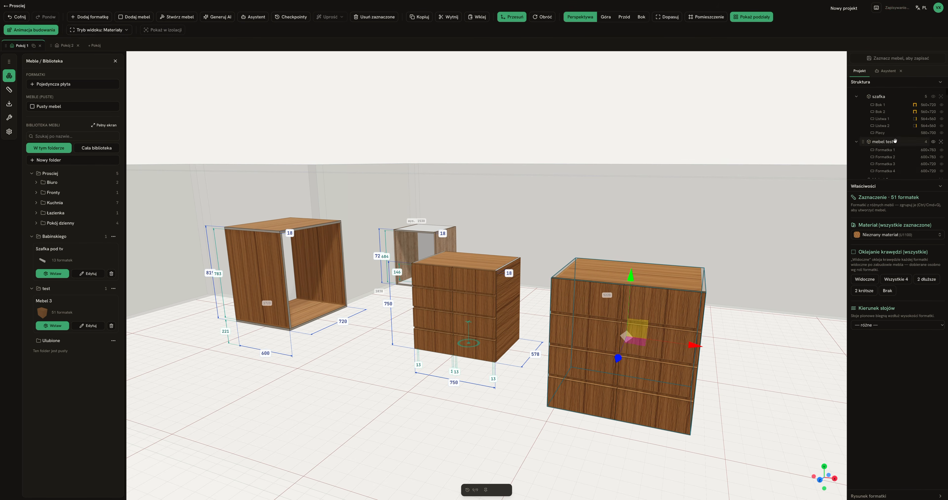
Select individual pieces of the ungrouped chest in the structure and show the drawing of a selected panel
scroll(891, 140, "down", 8)
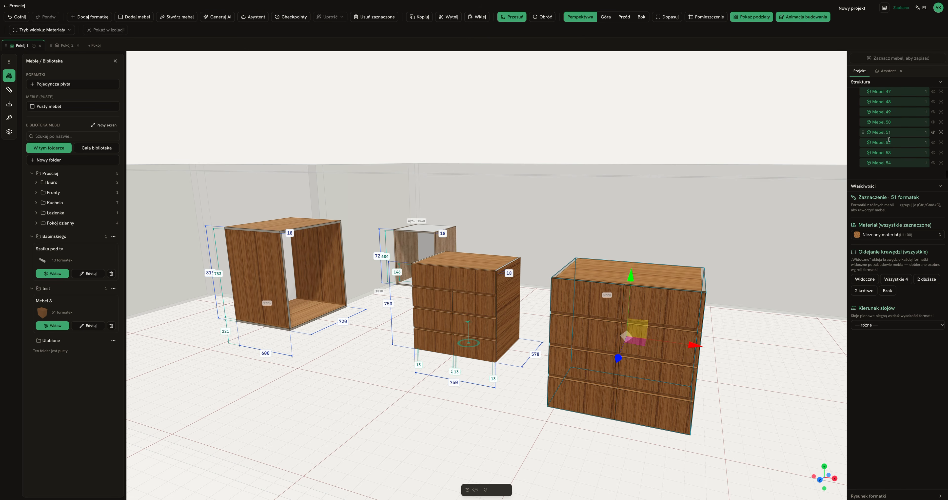
left_click(882, 158)
left_click(882, 147)
left_click(881, 118)
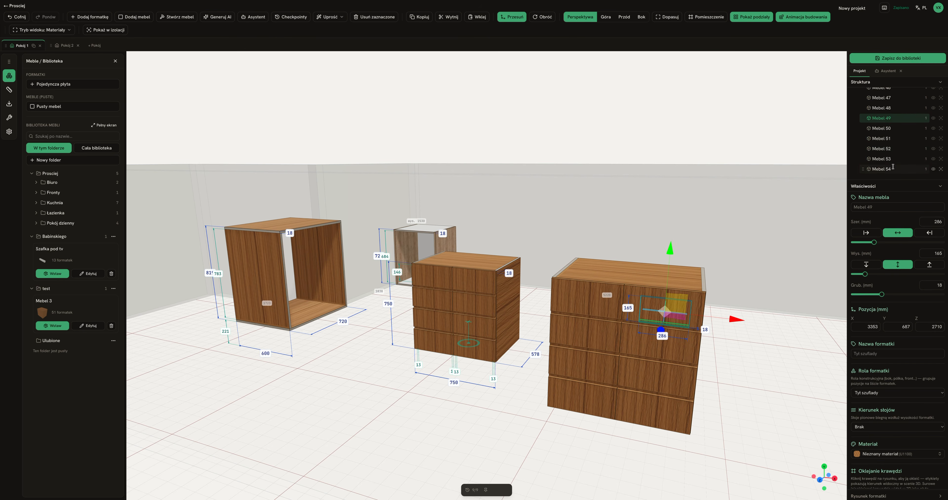
left_click(883, 169)
left_click(883, 185)
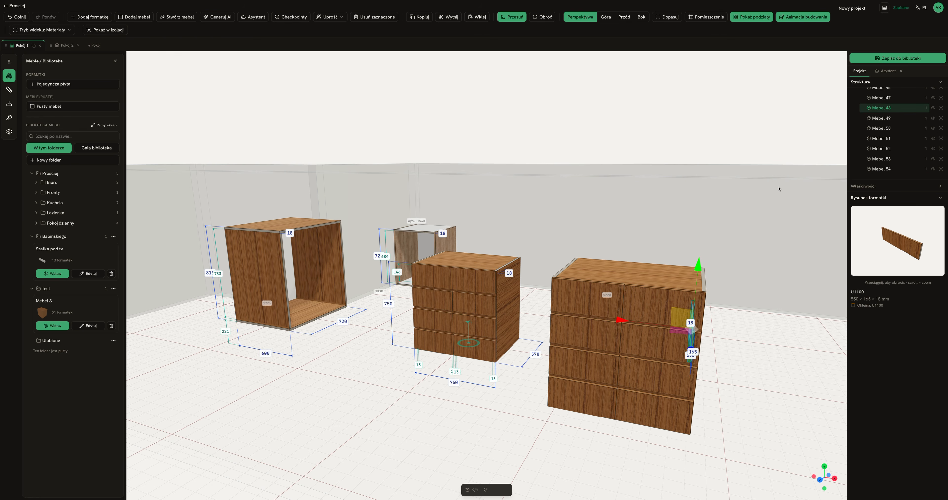
Undo the ungrouping, and switch in the history to the ungrouped state and back to the version update
key("ctrl+z")
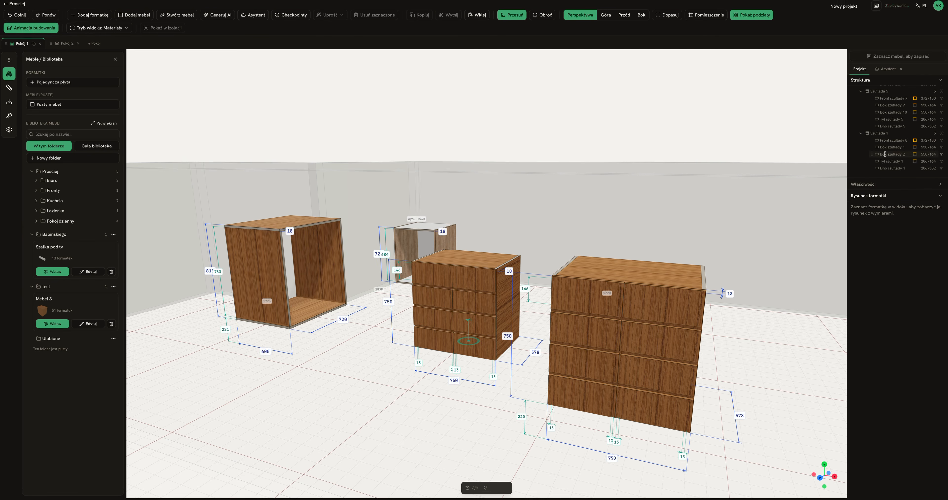
scroll(542, 397, "up", 2)
mouse_move(489, 488)
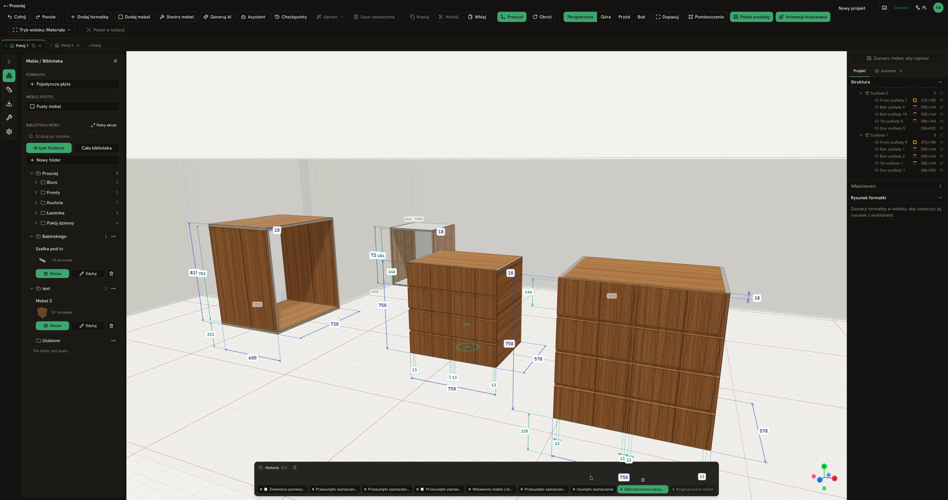
left_click(681, 489)
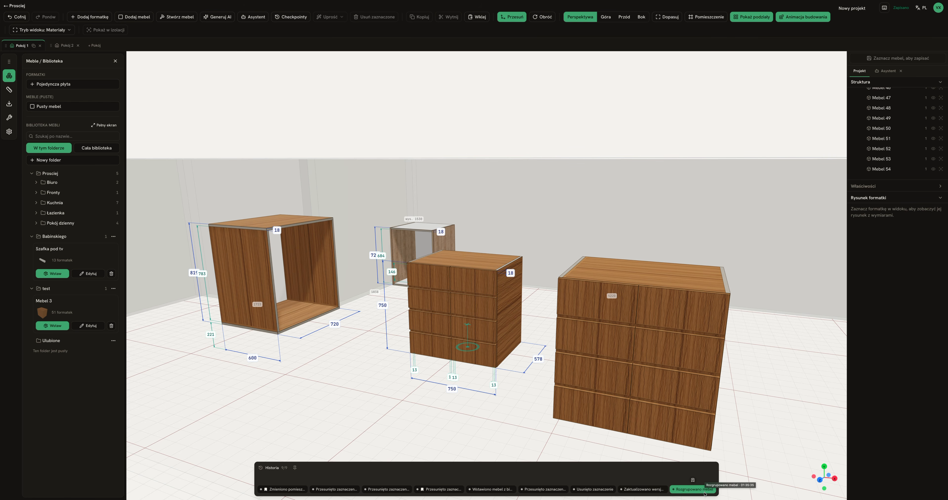
left_click(645, 490)
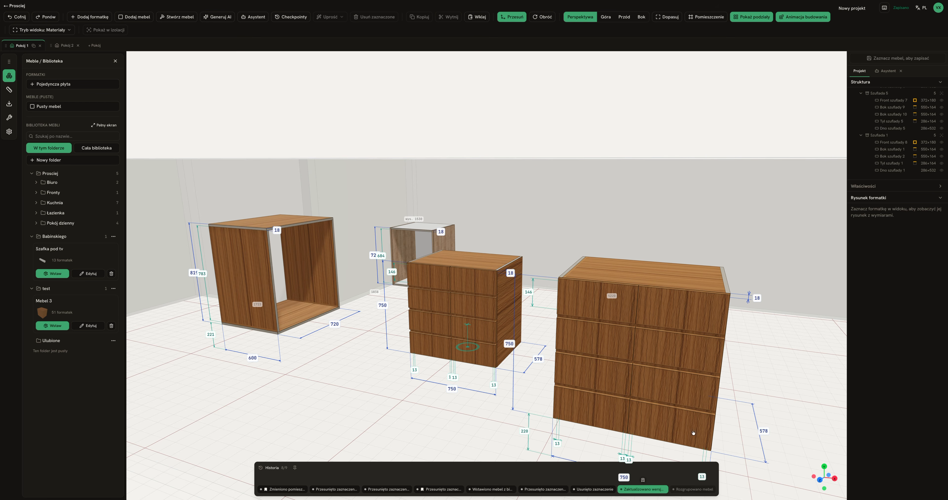
Save a checkpoint at the version update entry in the history, and briefly select the drawer Szuflada 1
left_click(642, 480)
left_click(883, 135)
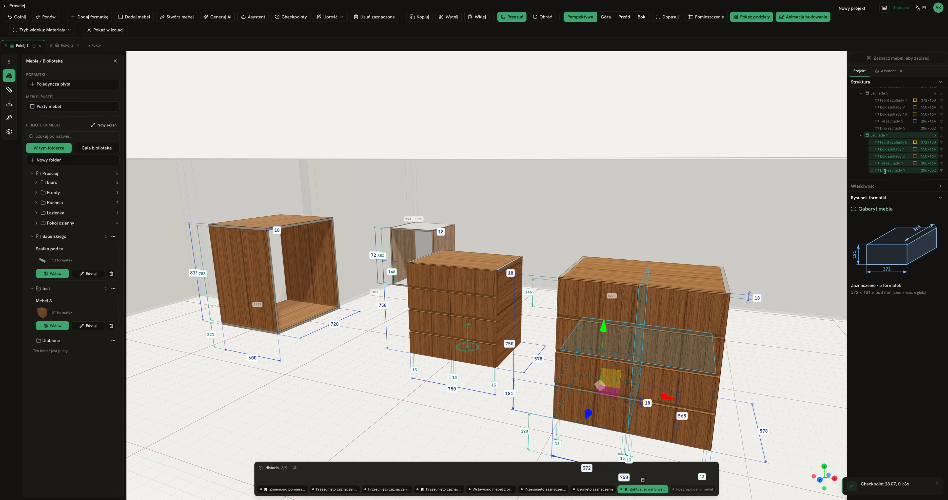
left_click(669, 159)
left_click_drag(669, 159, 520, 159)
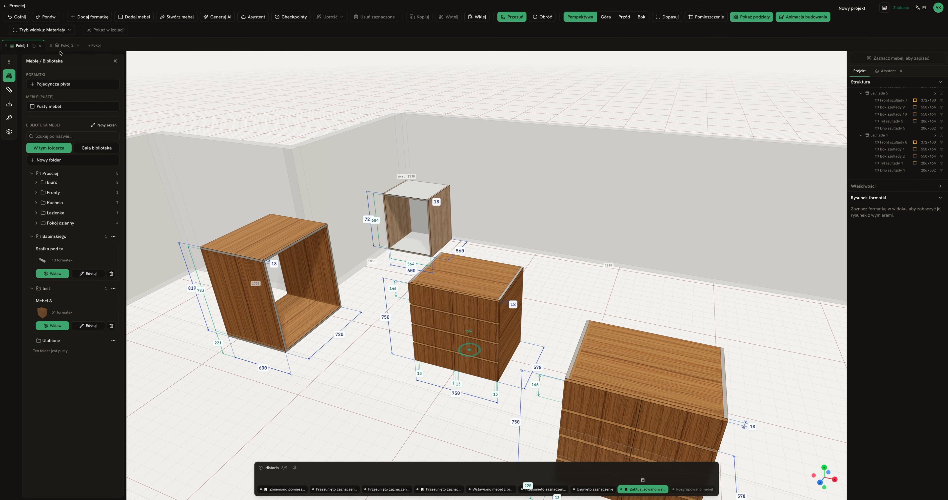
Select the outermost chest of drawers and align it to the back wall of the room
scroll(334, 113, "down", 3)
left_click_drag(334, 113, 292, 102)
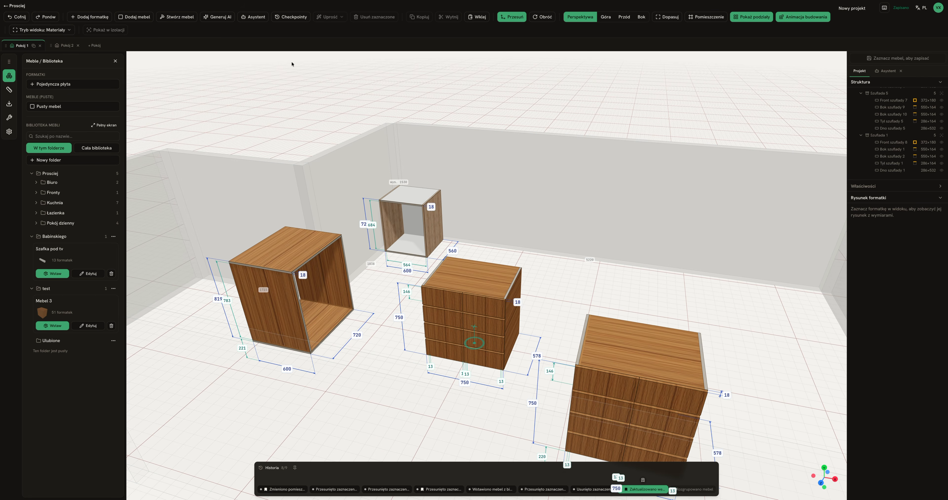
left_click_drag(579, 193, 594, 182)
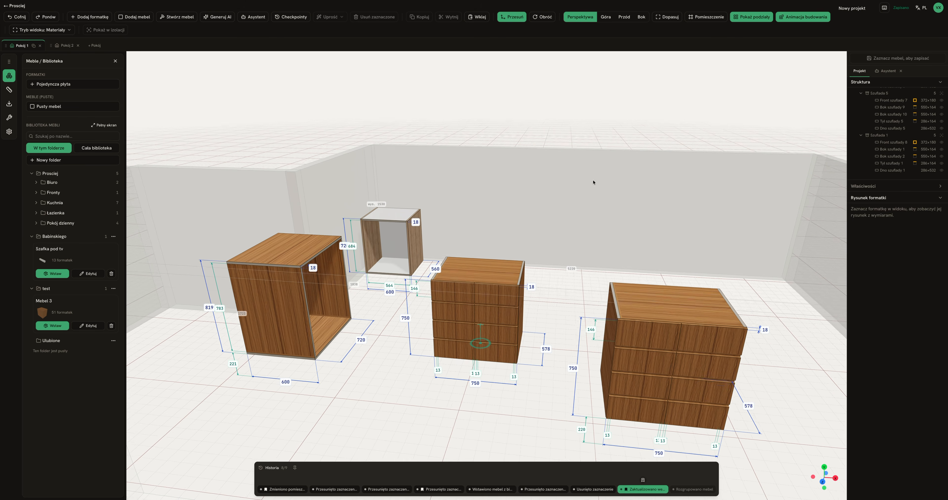
left_click(661, 315)
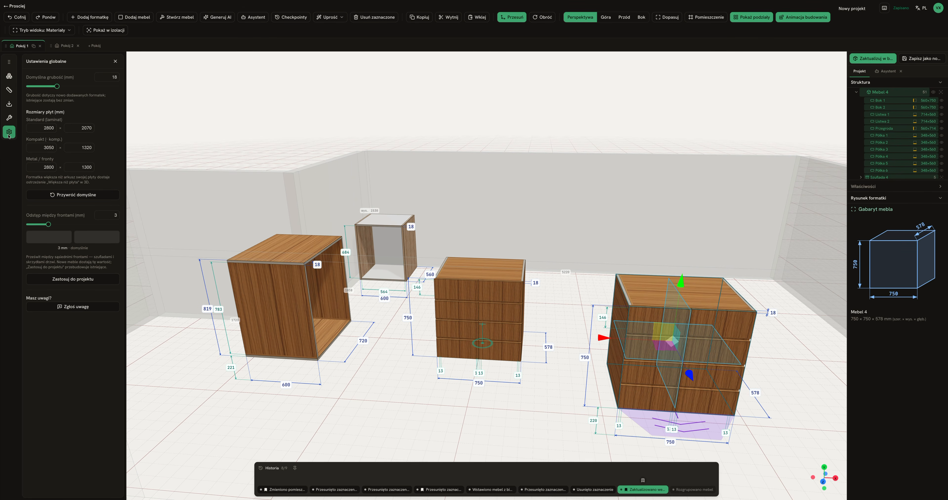
left_click(8, 119)
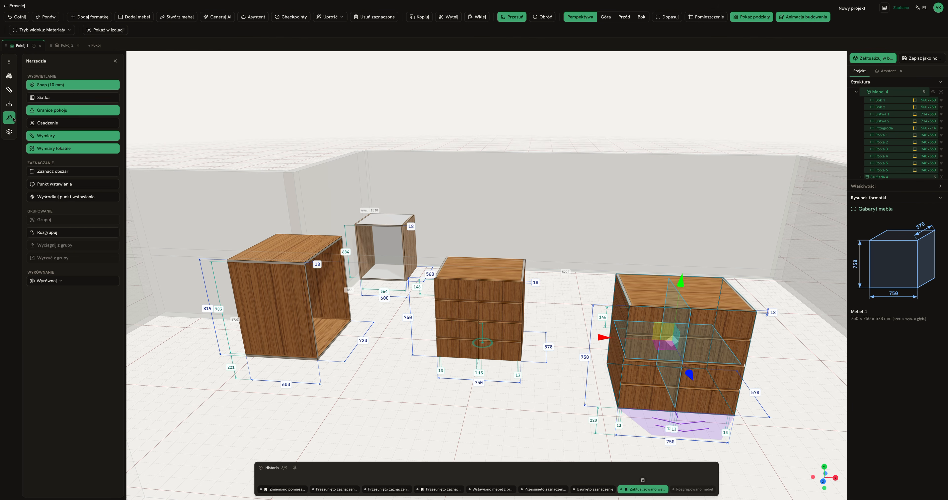
left_click(81, 279)
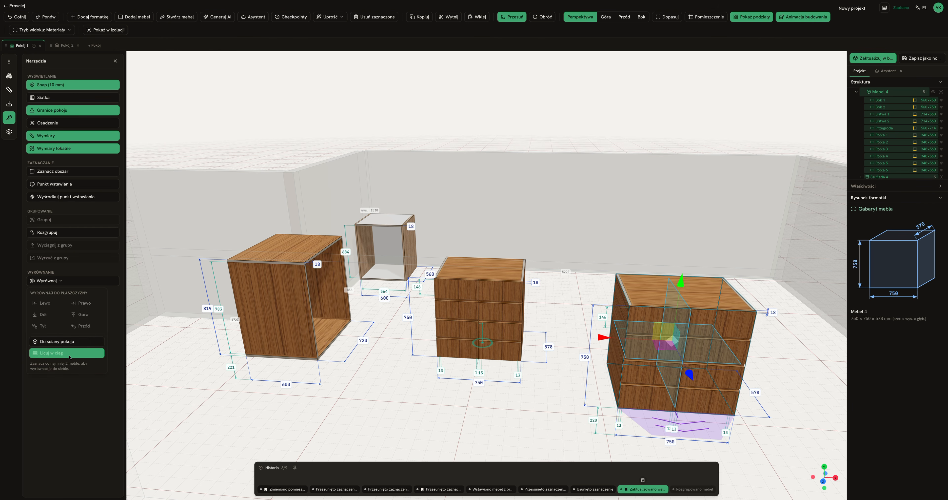
left_click(53, 328)
Align the chest to the bottom of the room and deselect it
left_click_drag(698, 286, 676, 282)
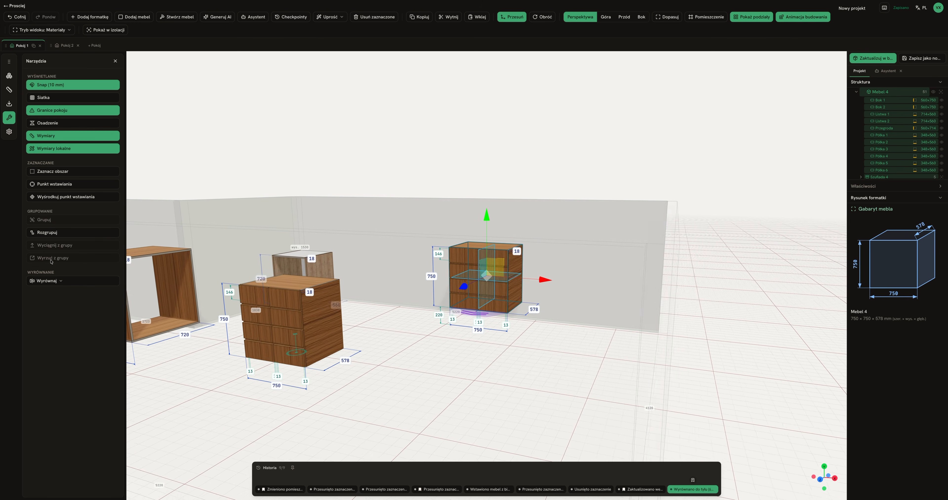
left_click(63, 282)
left_click(63, 315)
left_click(442, 341)
left_click_drag(443, 341, 624, 315)
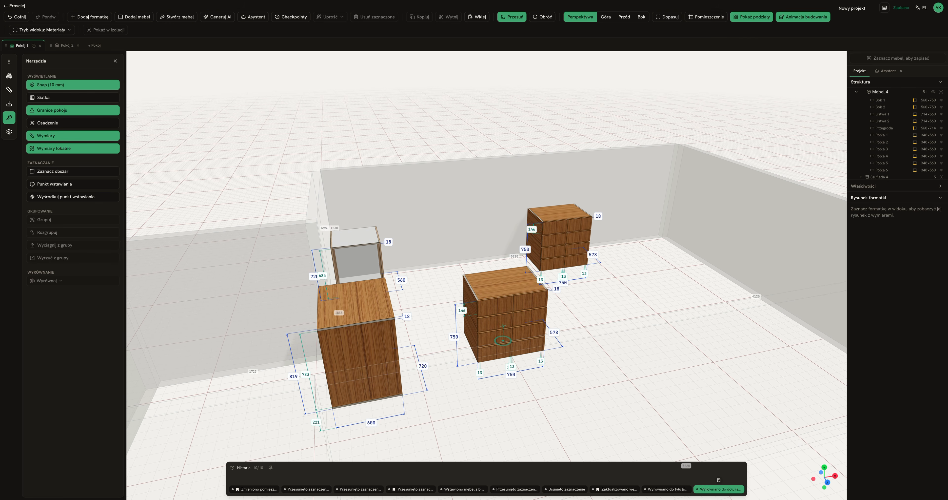
Select the drawer Szuflada 7 inside the chest standing against the back wall and view it in the room
left_click_drag(711, 280, 625, 273)
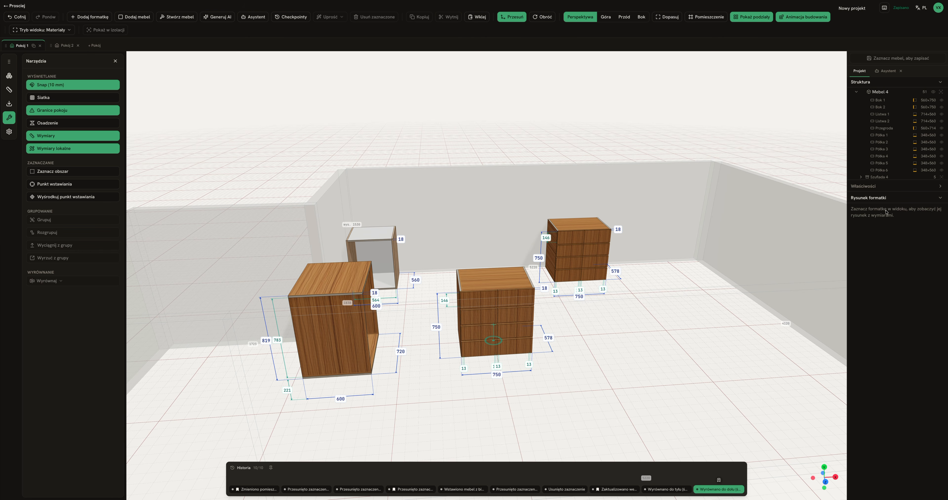
left_click(591, 247)
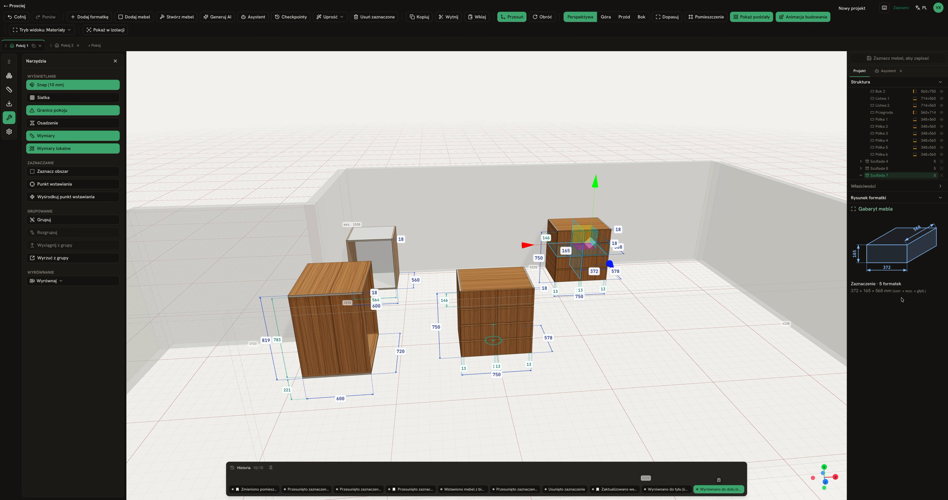
left_click_drag(754, 290, 713, 295)
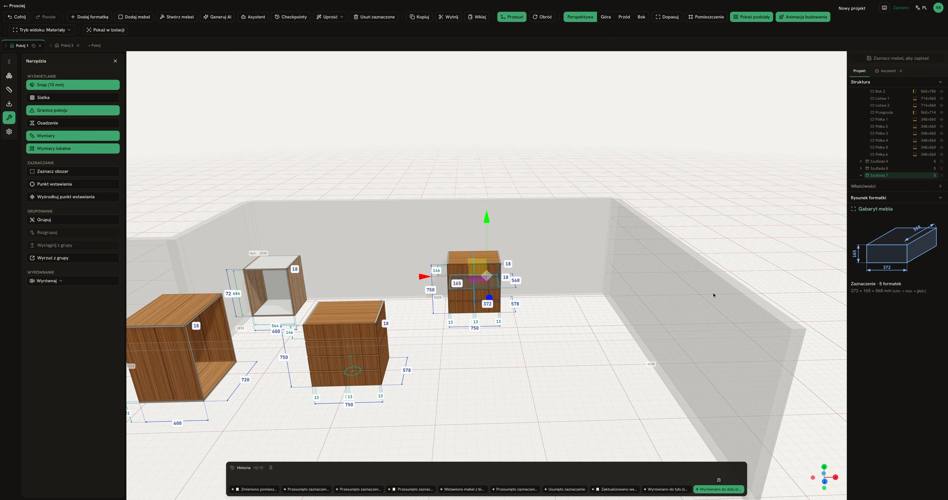